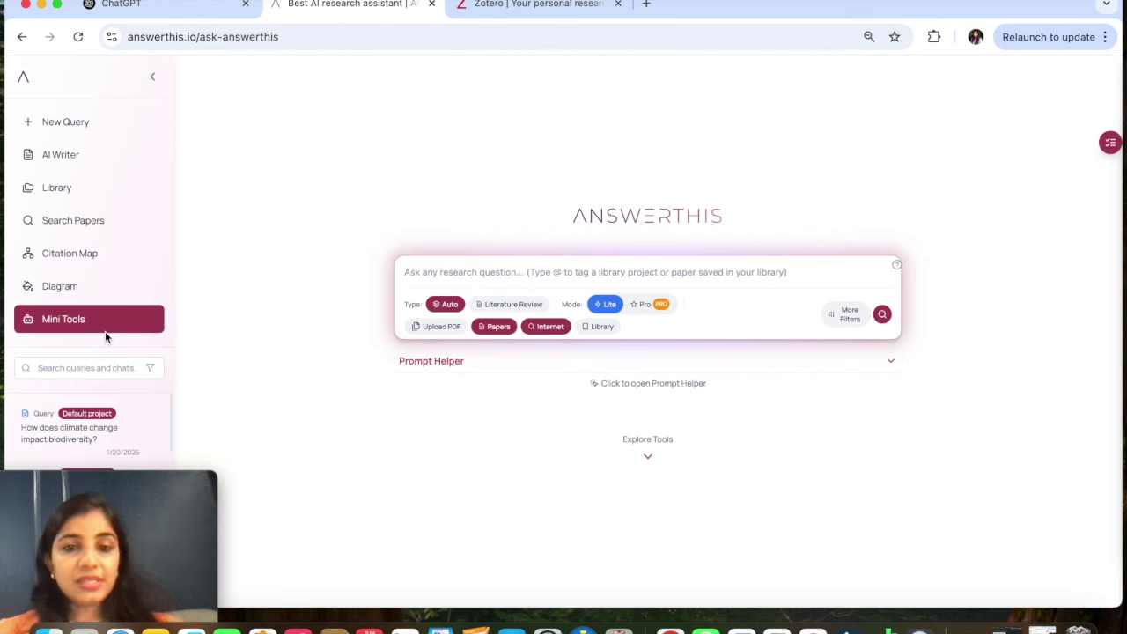
Examine the query box and the tools listed under Explore Tools on the AnswerThis home page.
click(644, 275)
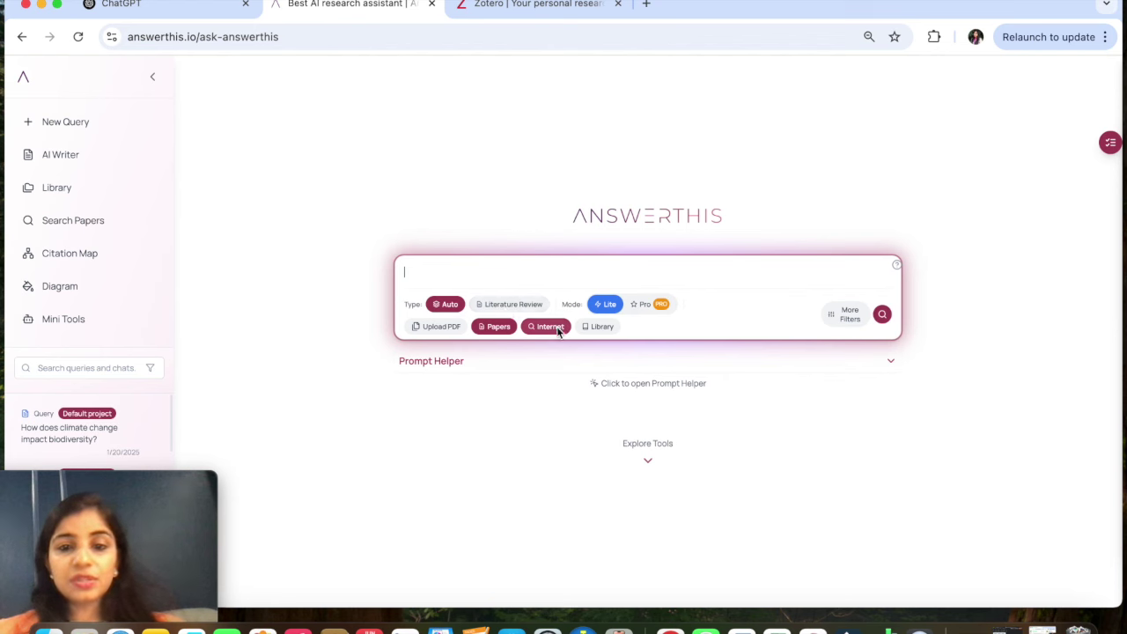
click(647, 456)
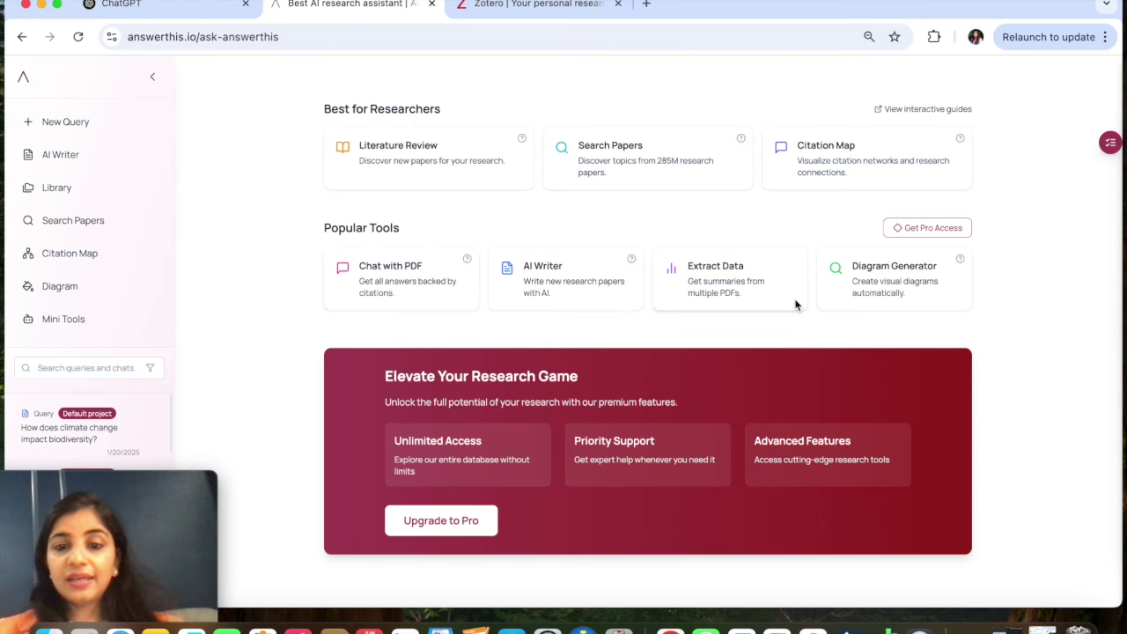
scroll(796, 375, down, 1)
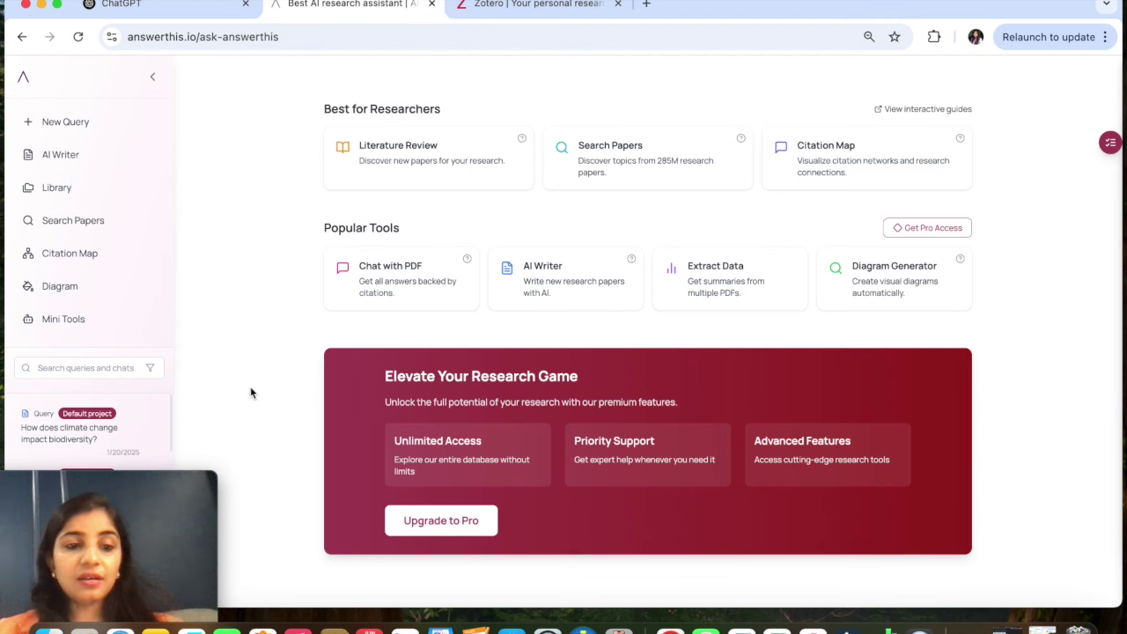
scroll(169, 324, up, 1)
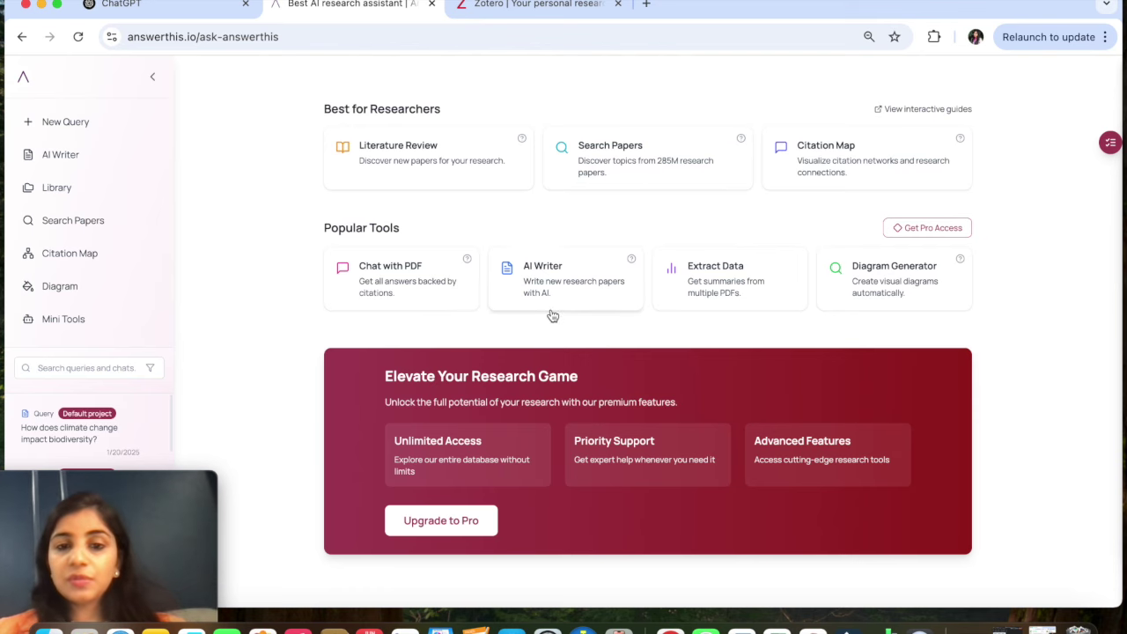
scroll(552, 315, up, 3)
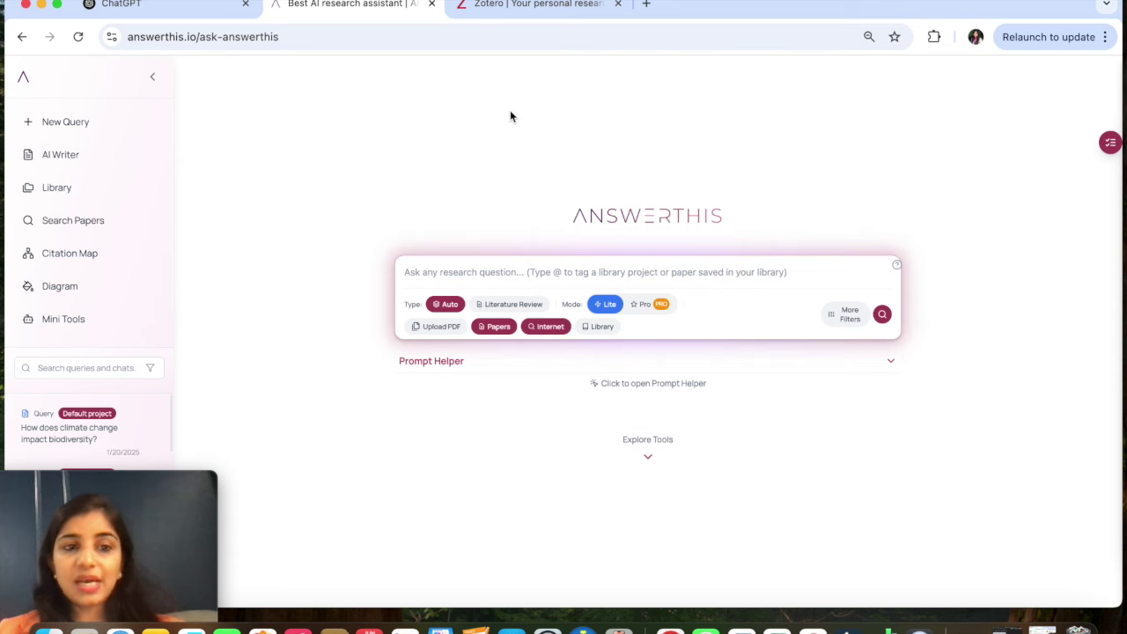
Switch to the Zotero website and open its download page.
click(531, 14)
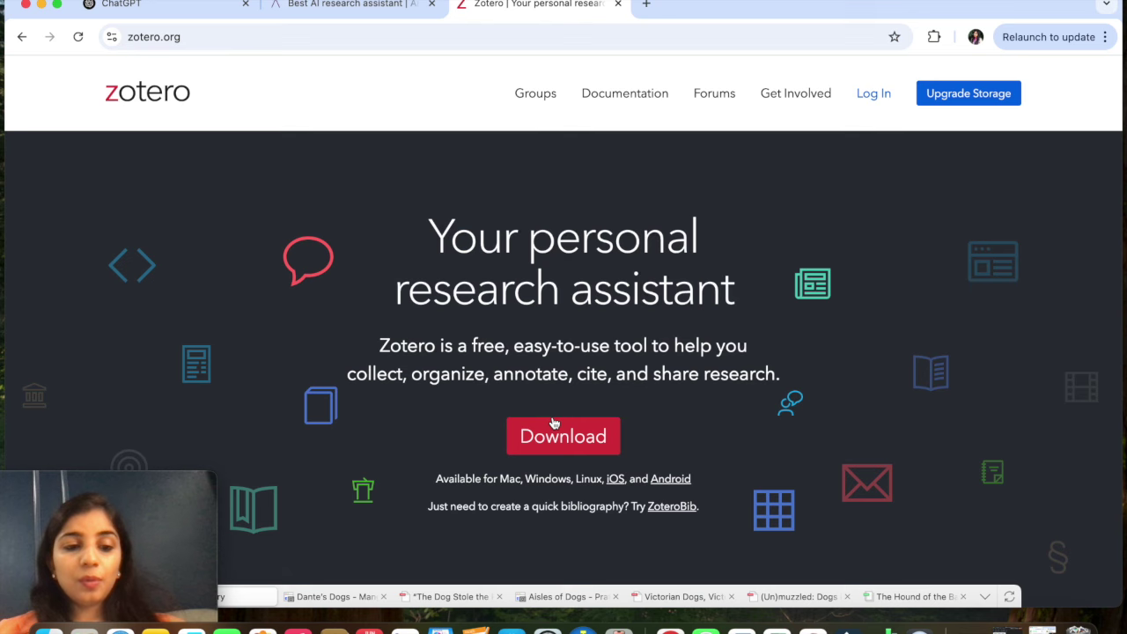
scroll(701, 270, down, 3)
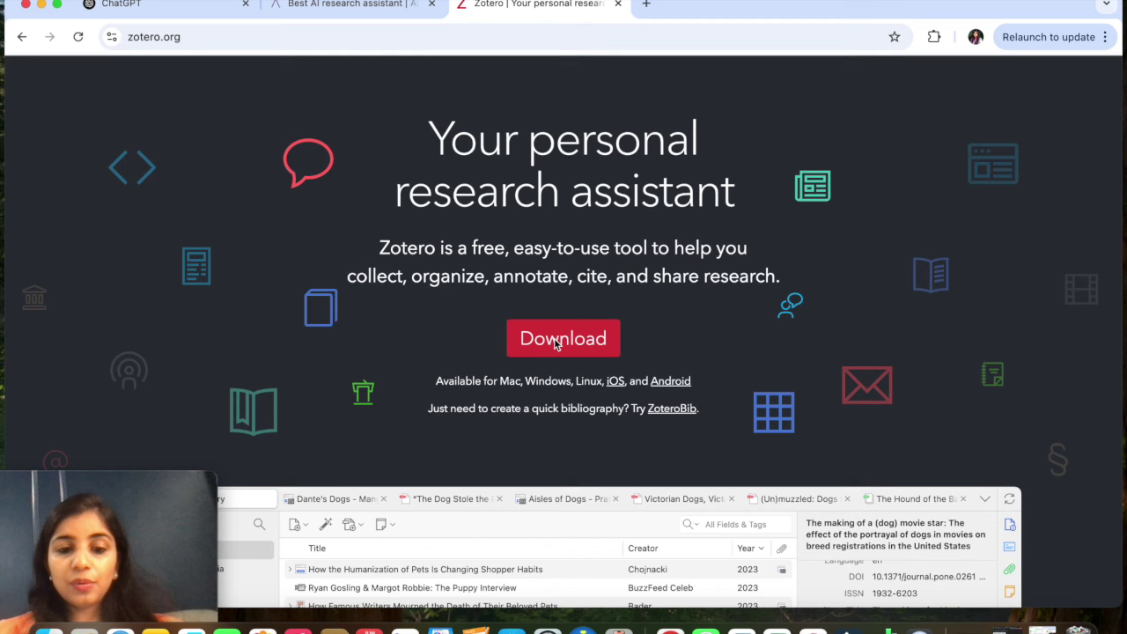
scroll(581, 369, down, 2)
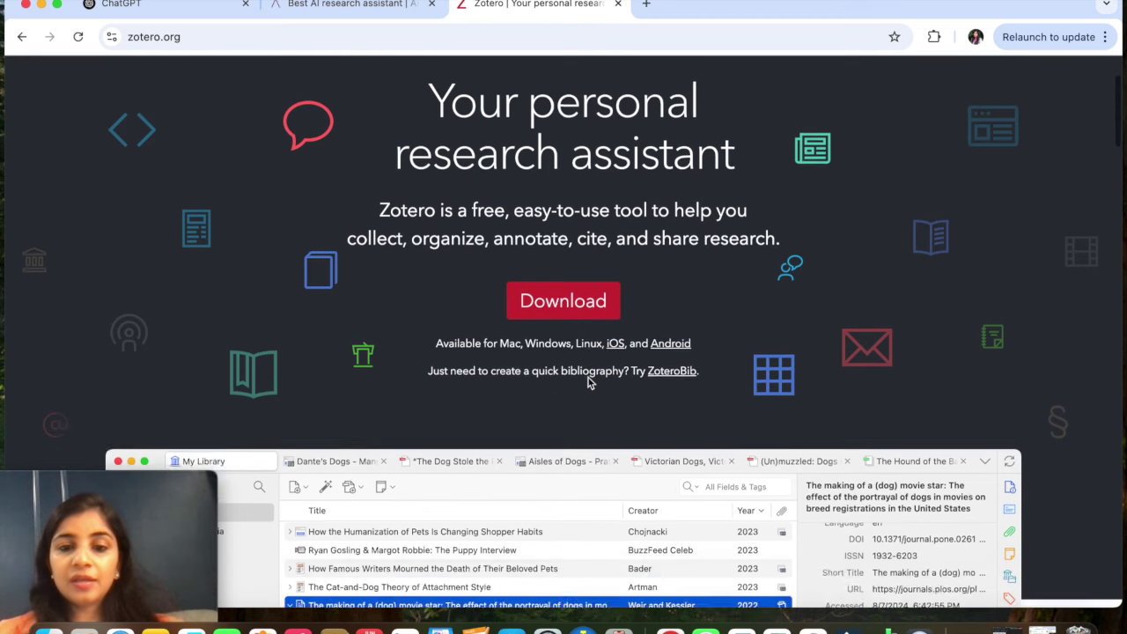
click(563, 296)
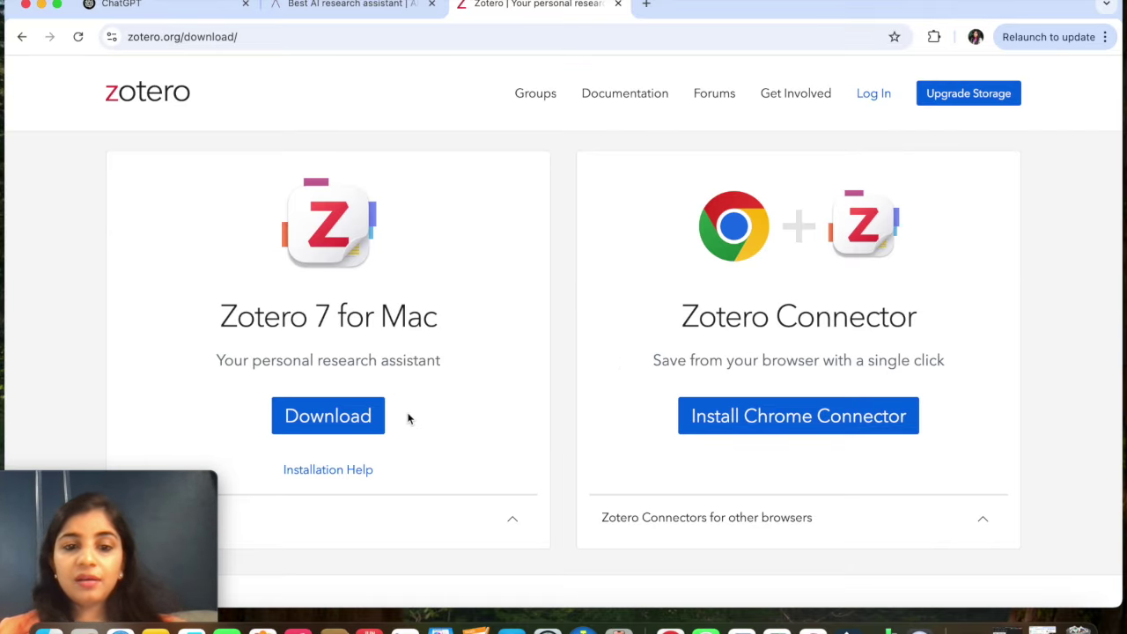
Install the Zotero Connector extension in Chrome from the Chrome Web Store.
click(806, 422)
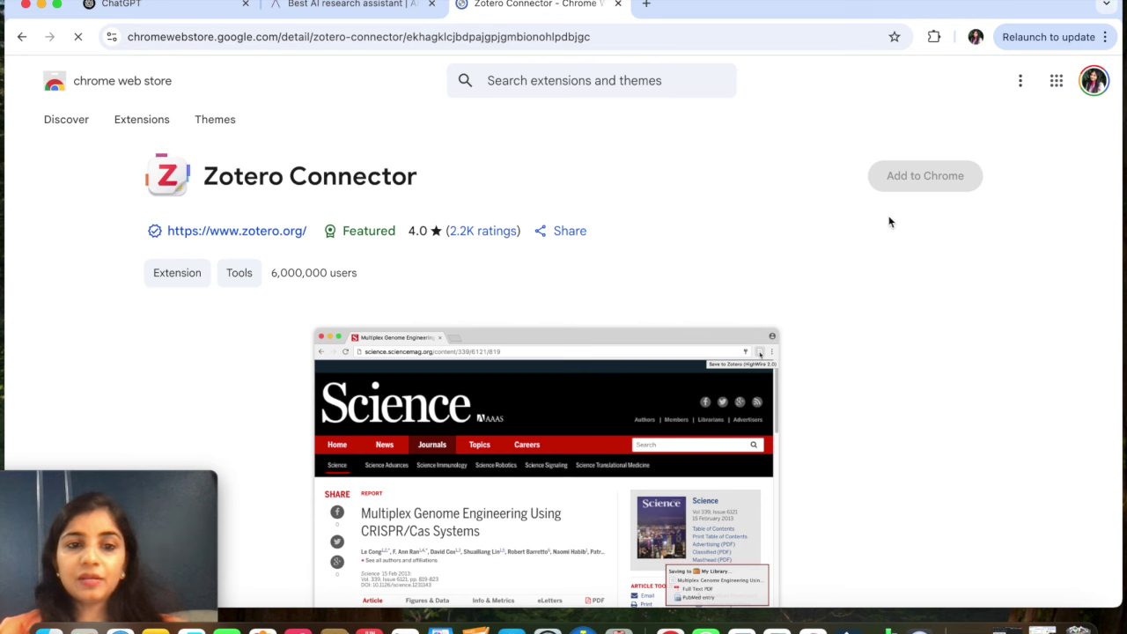
click(923, 181)
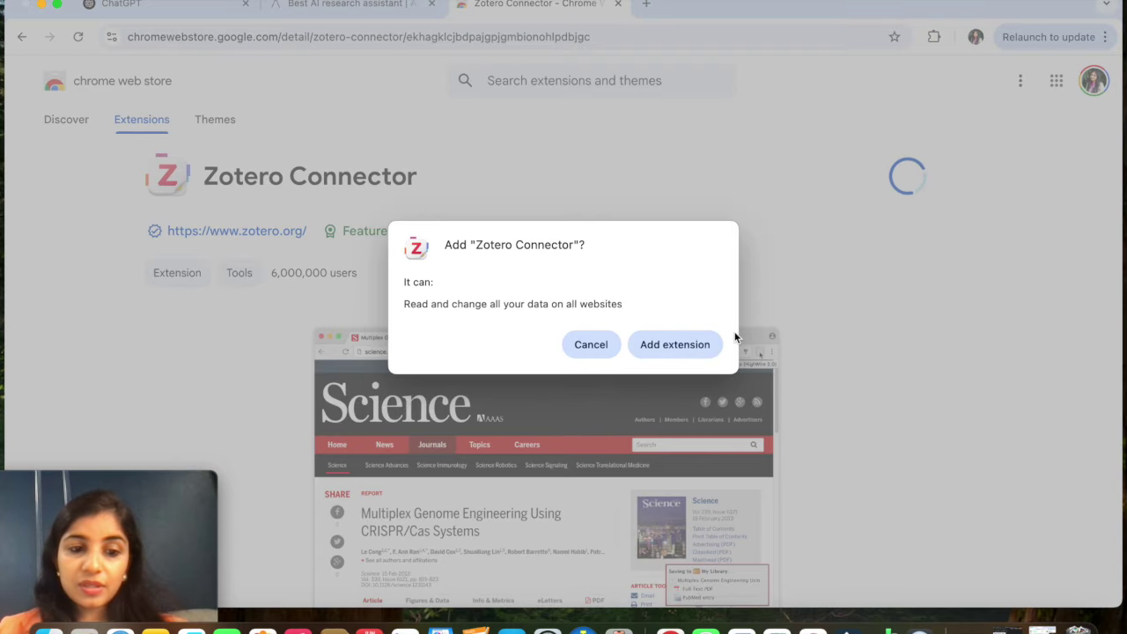
click(680, 345)
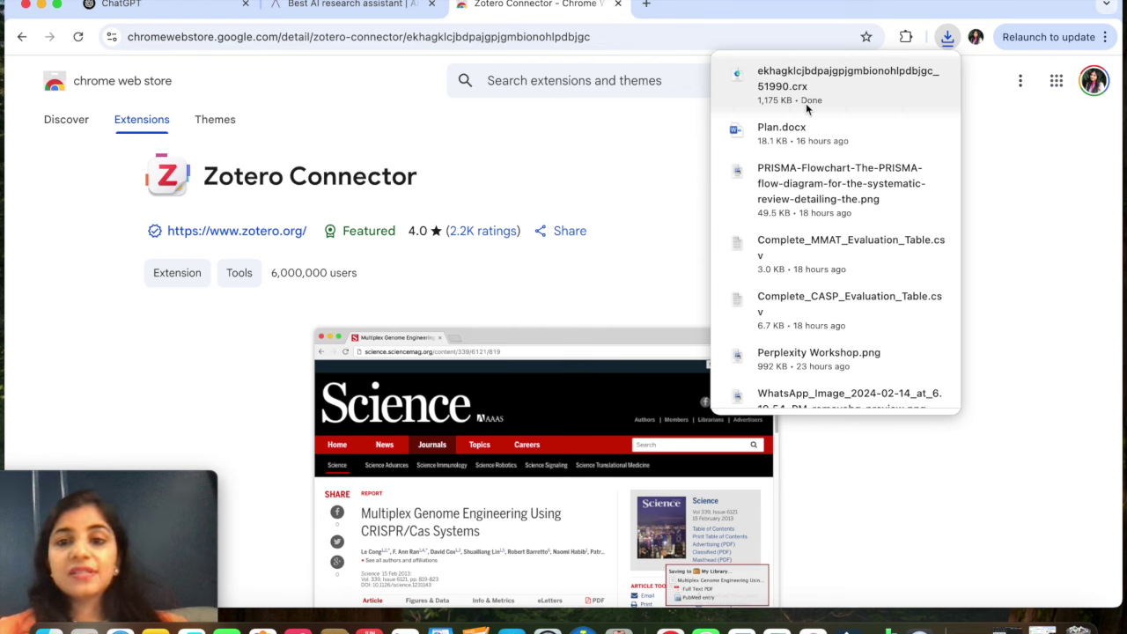
click(678, 177)
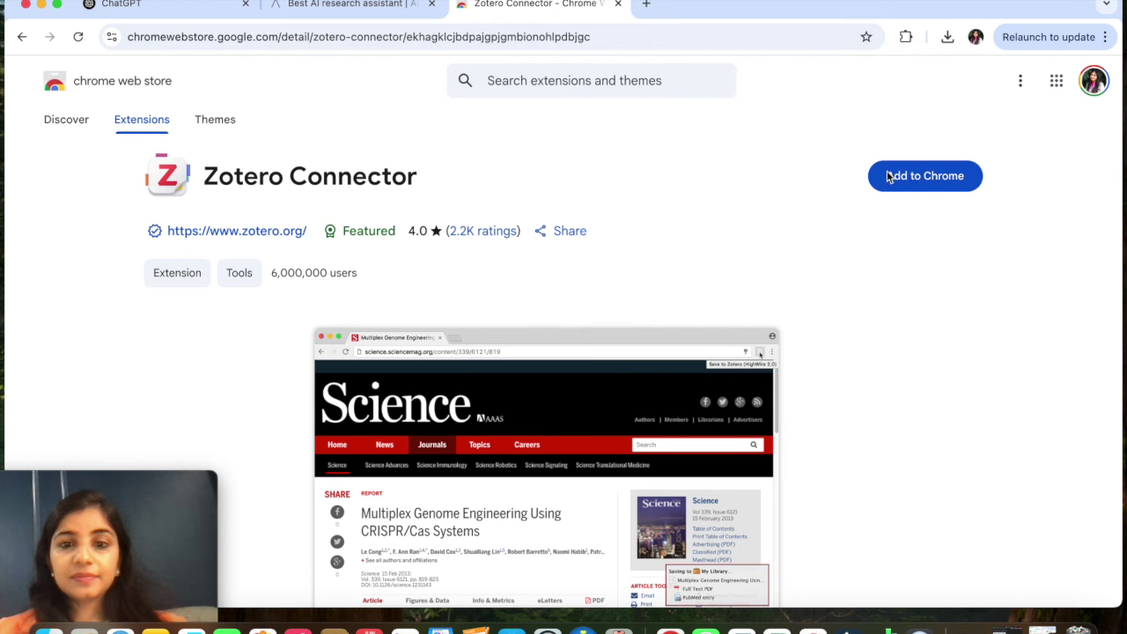
click(920, 181)
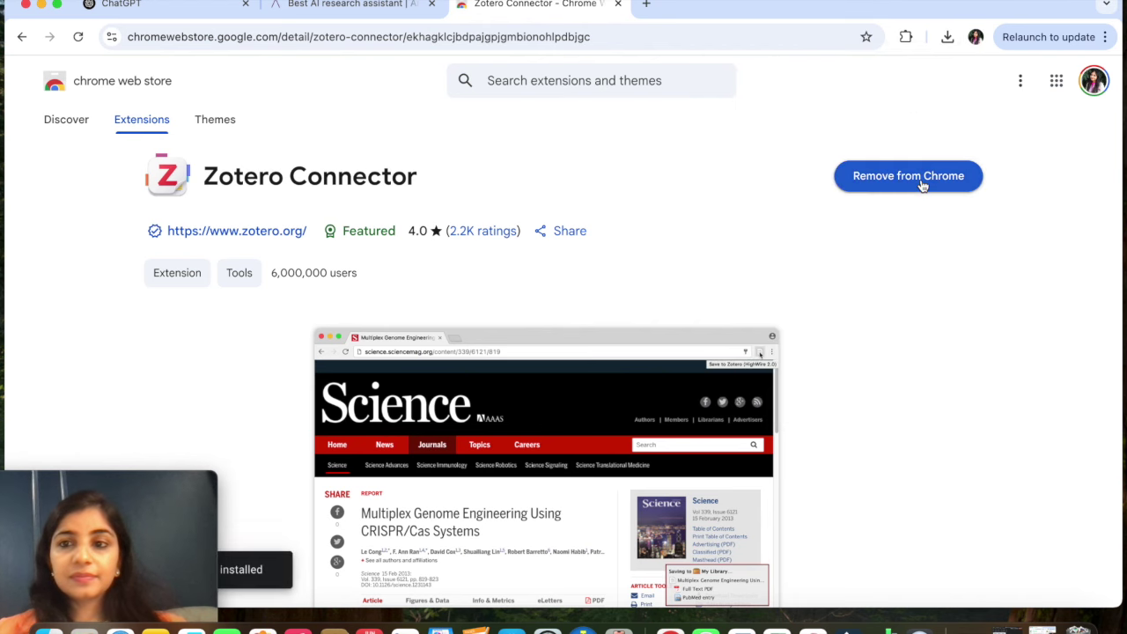
Check the browser's extension list for Zotero Connector and view the enlarged preview image on its store page.
scroll(918, 195, down, 3)
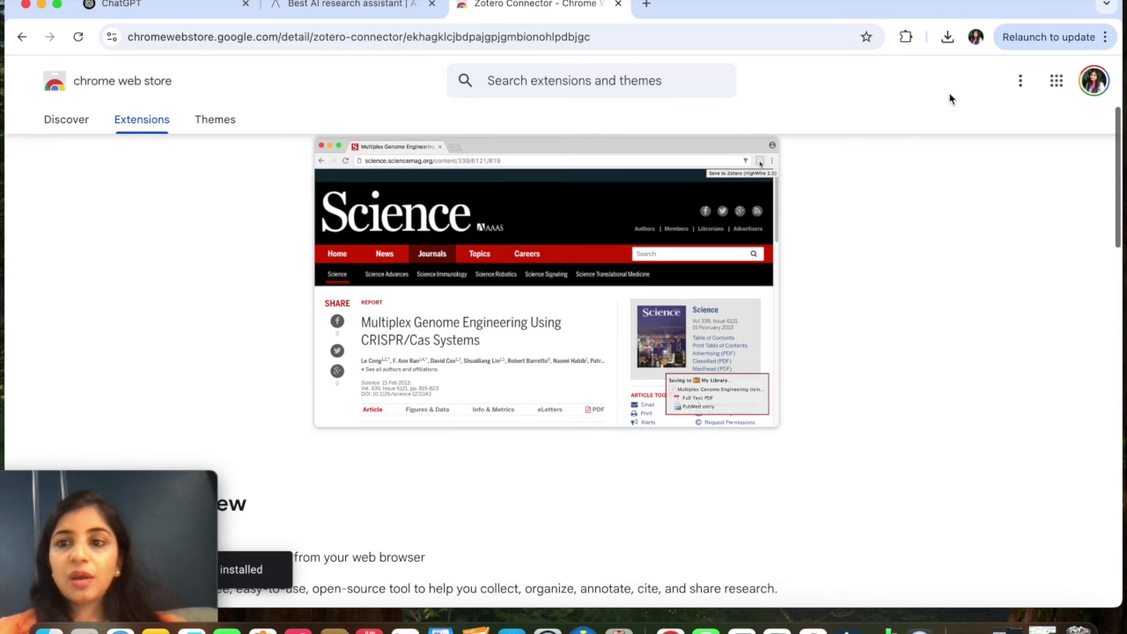
click(906, 37)
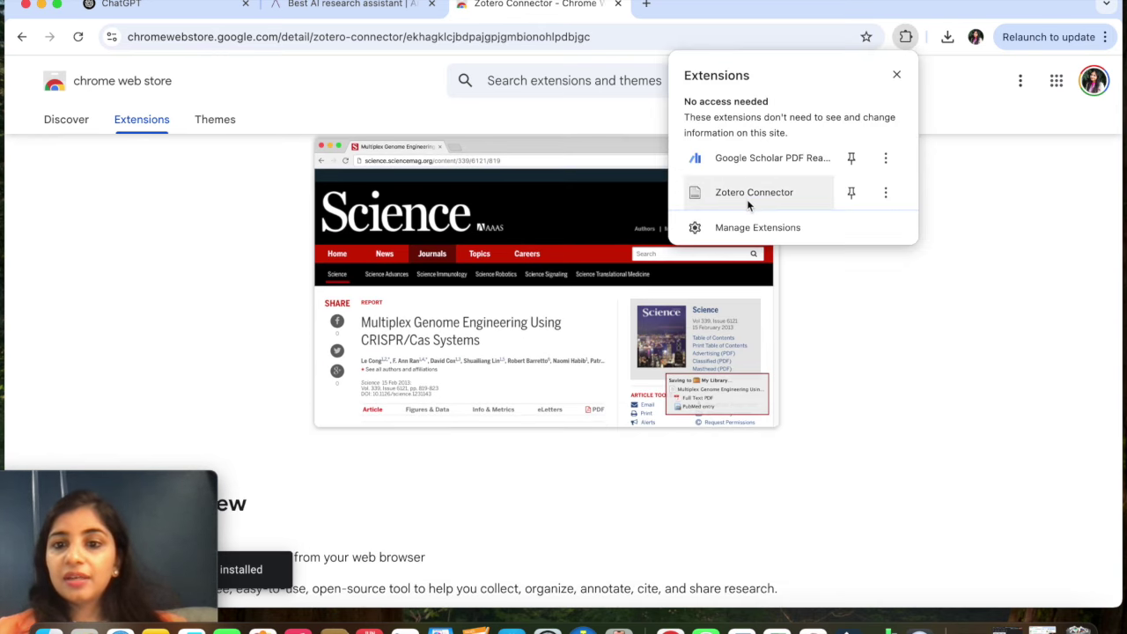
click(775, 197)
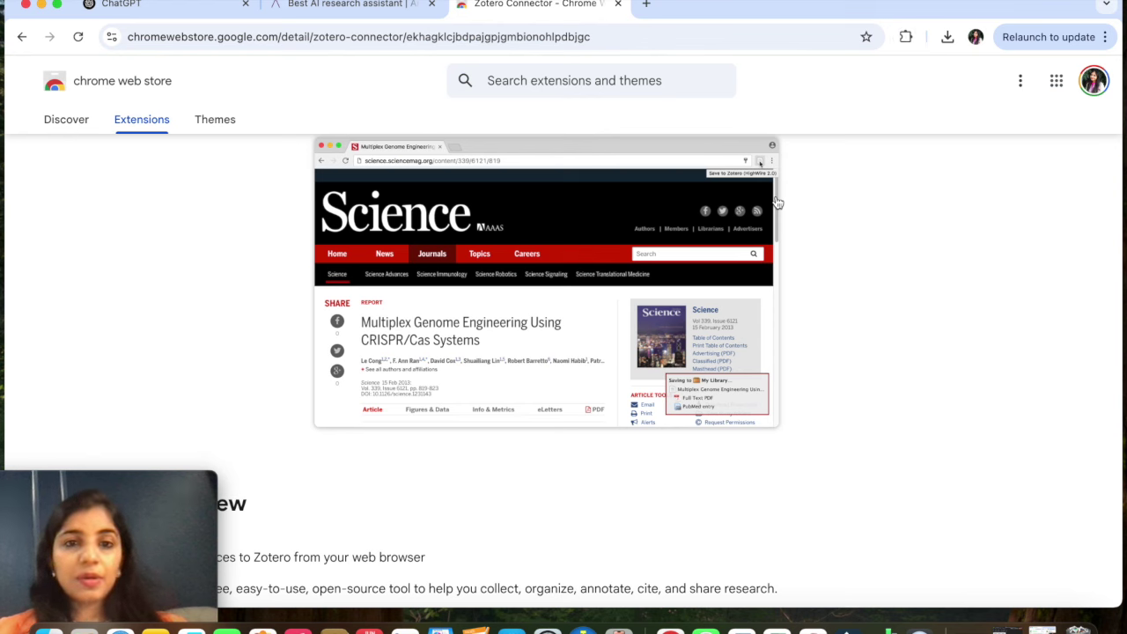
click(906, 37)
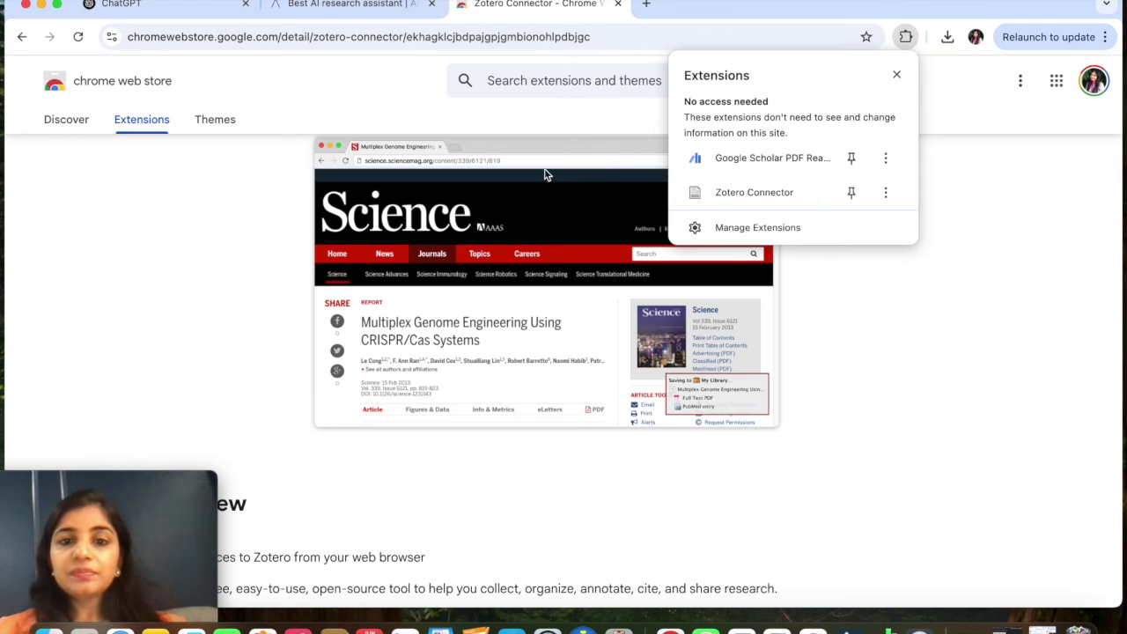
click(545, 139)
click(545, 139)
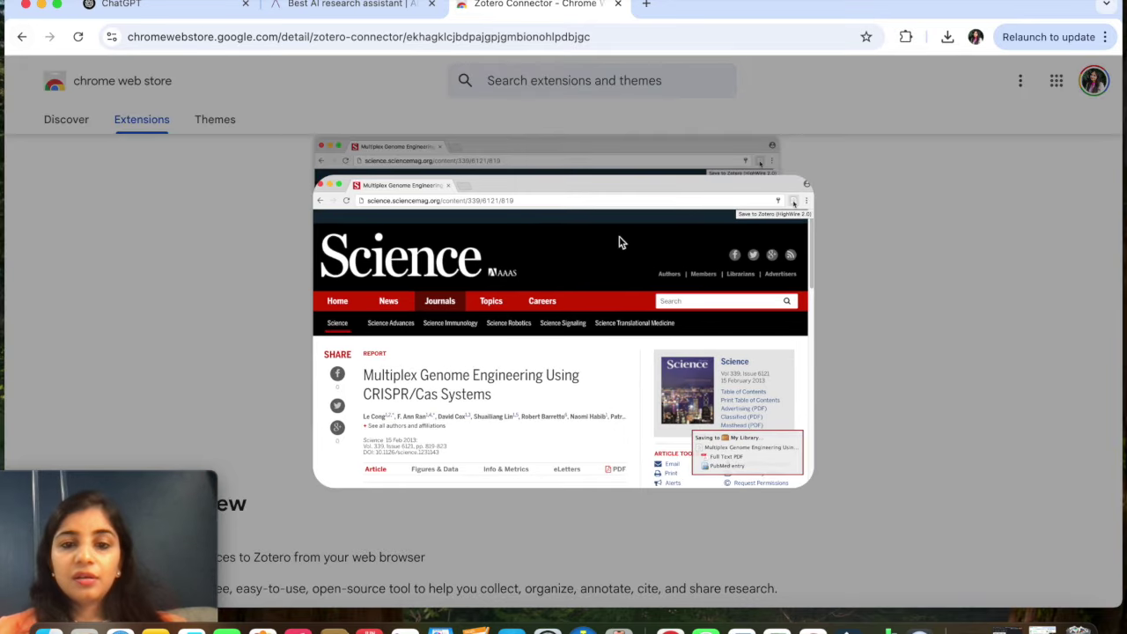
click(167, 244)
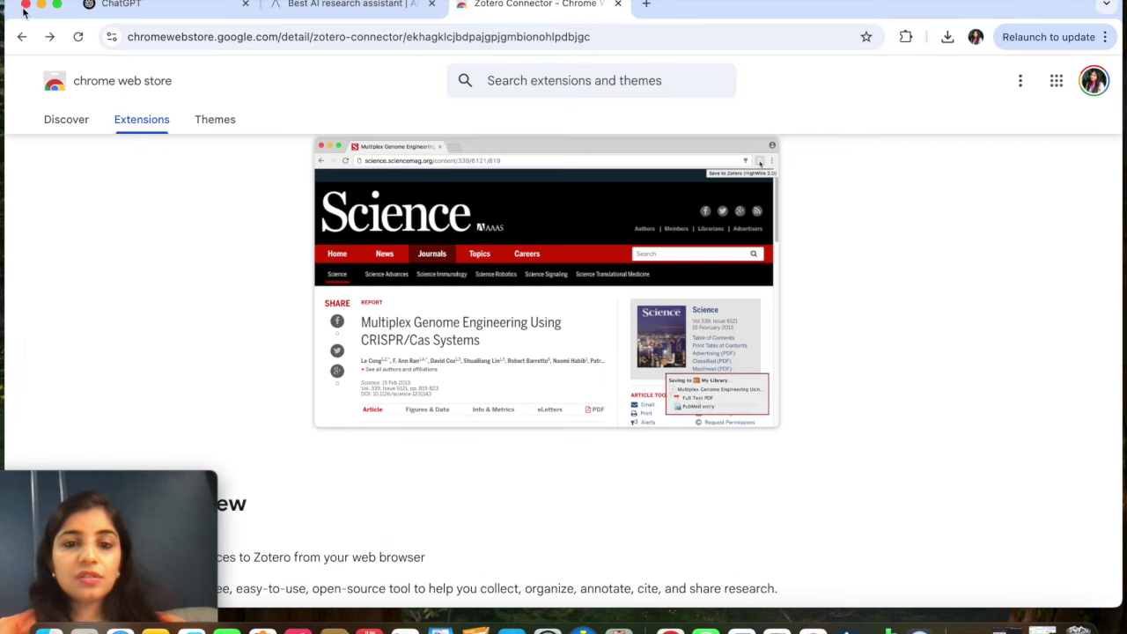
Return to the Zotero download page, download Zotero 7 for Mac and look over the Zotero for Mobile options.
click(24, 37)
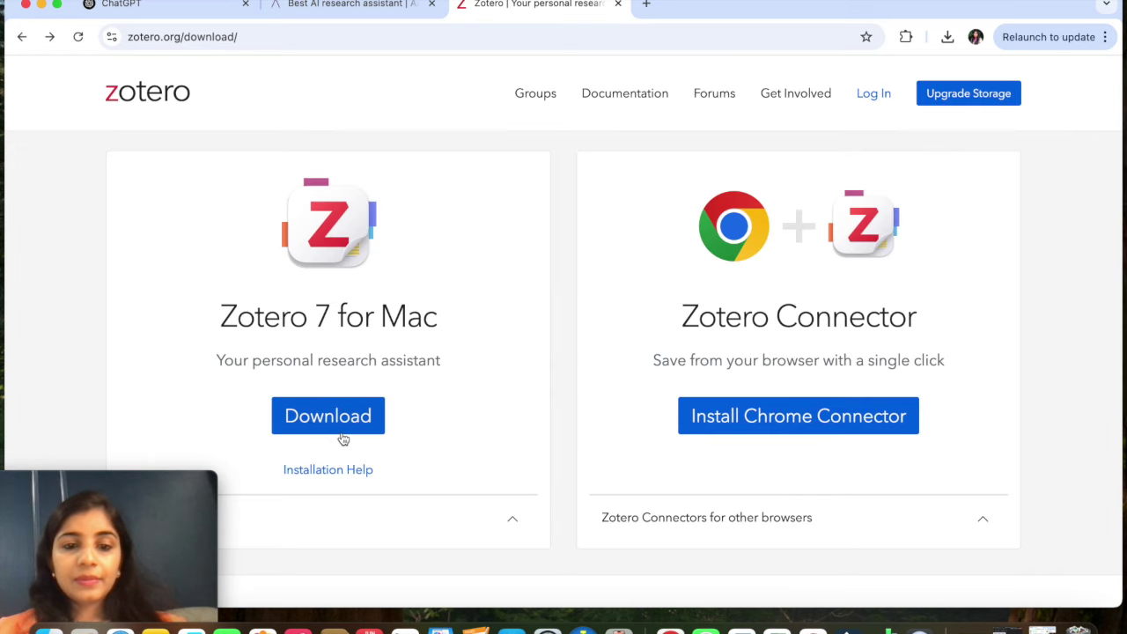
click(331, 426)
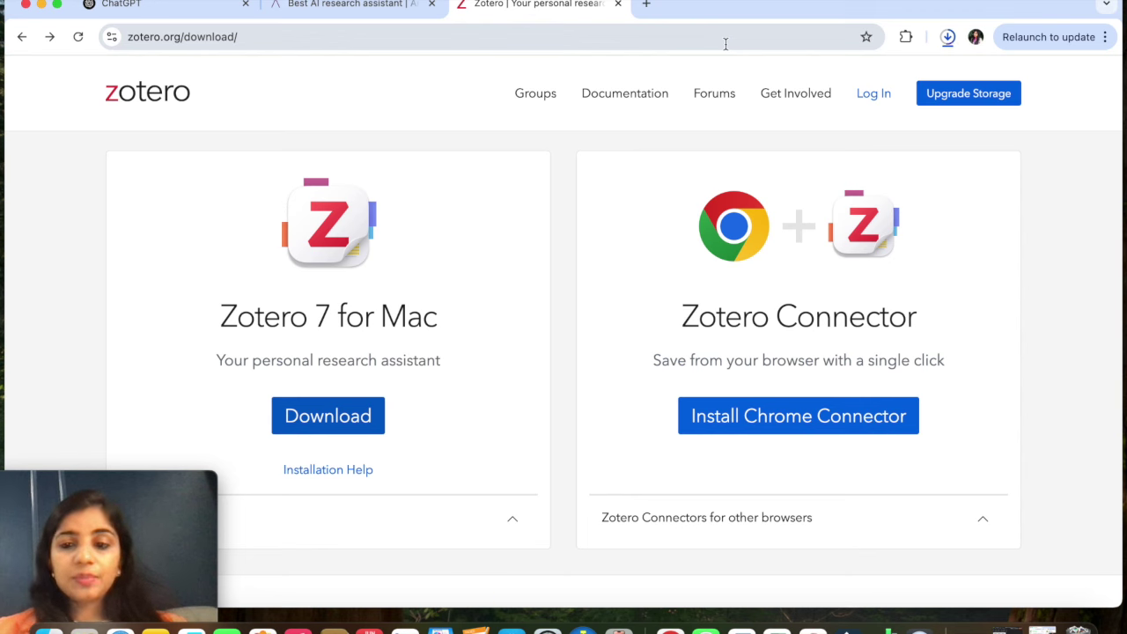
scroll(614, 433, down, 5)
scroll(613, 433, down, 3)
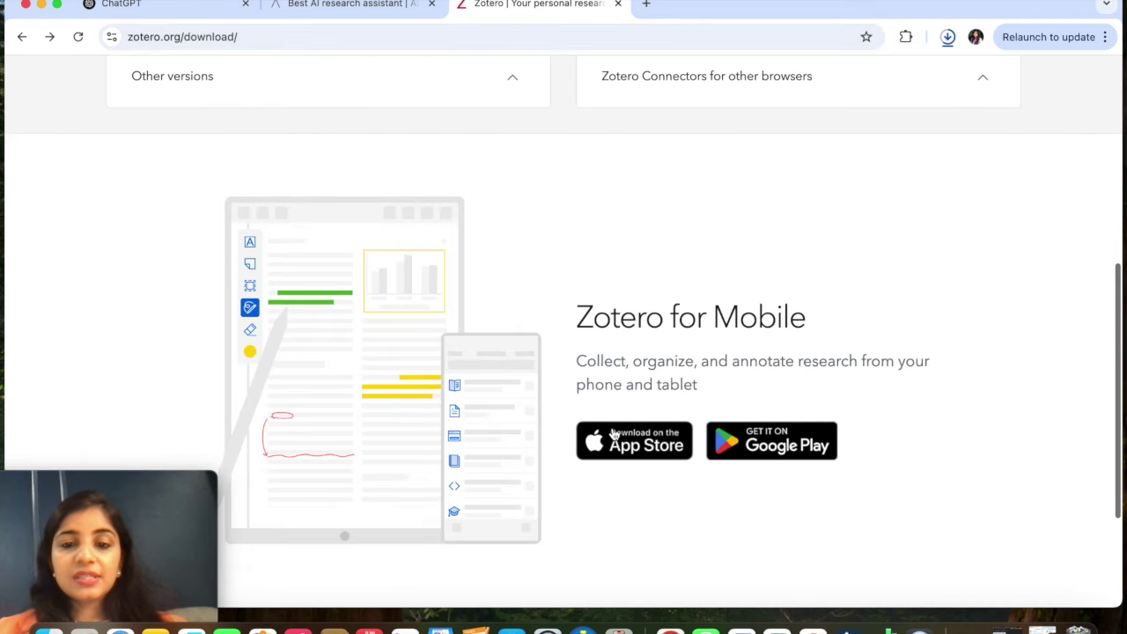
scroll(614, 435, up, 7)
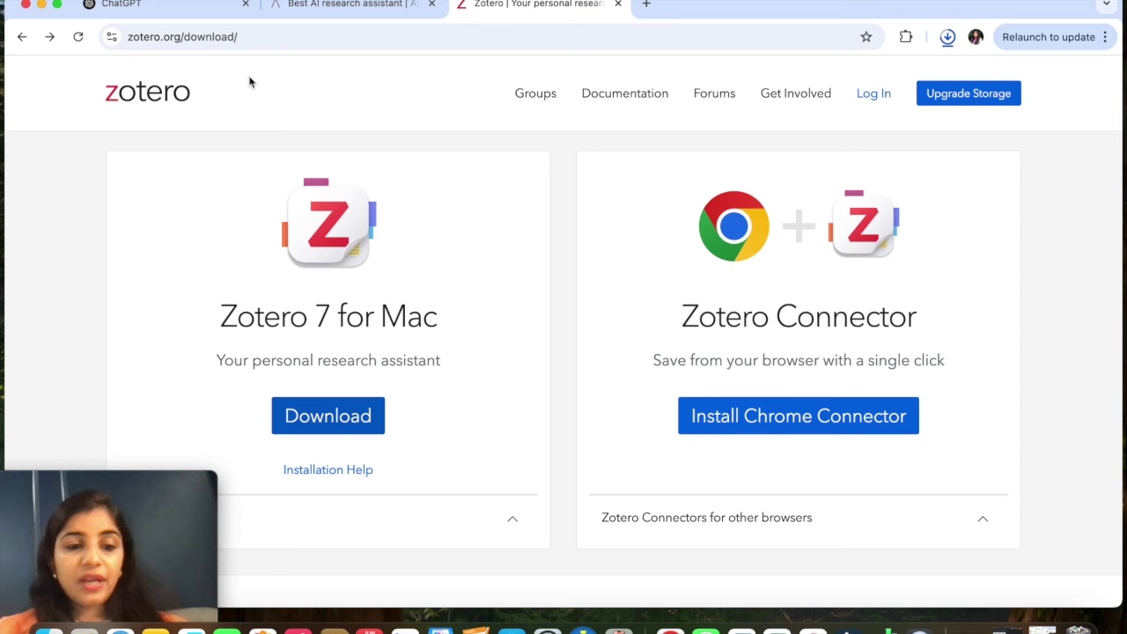
Switch to ChatGPT in the browser.
click(152, 6)
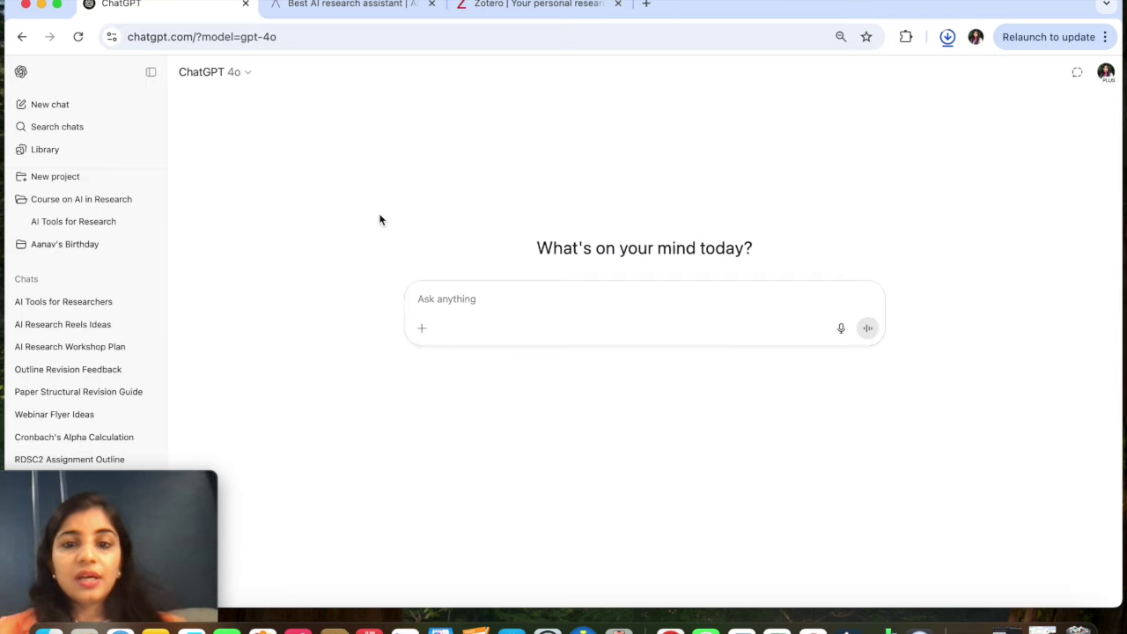
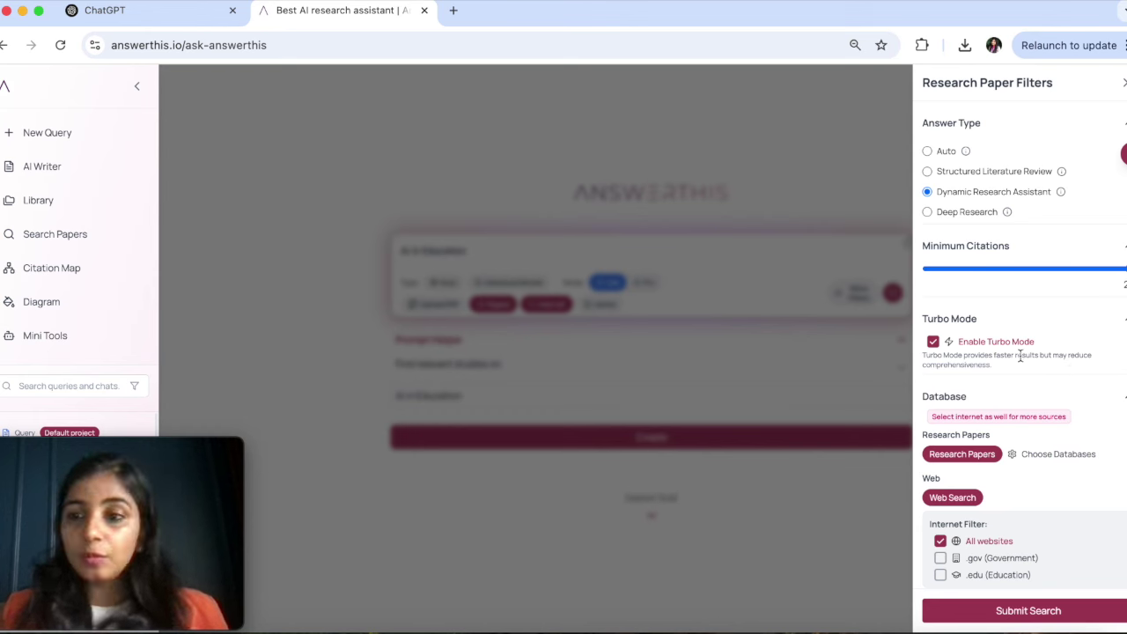
Turn off Turbo Mode in the research paper filters and submit the "Ai in Education" search.
click(933, 342)
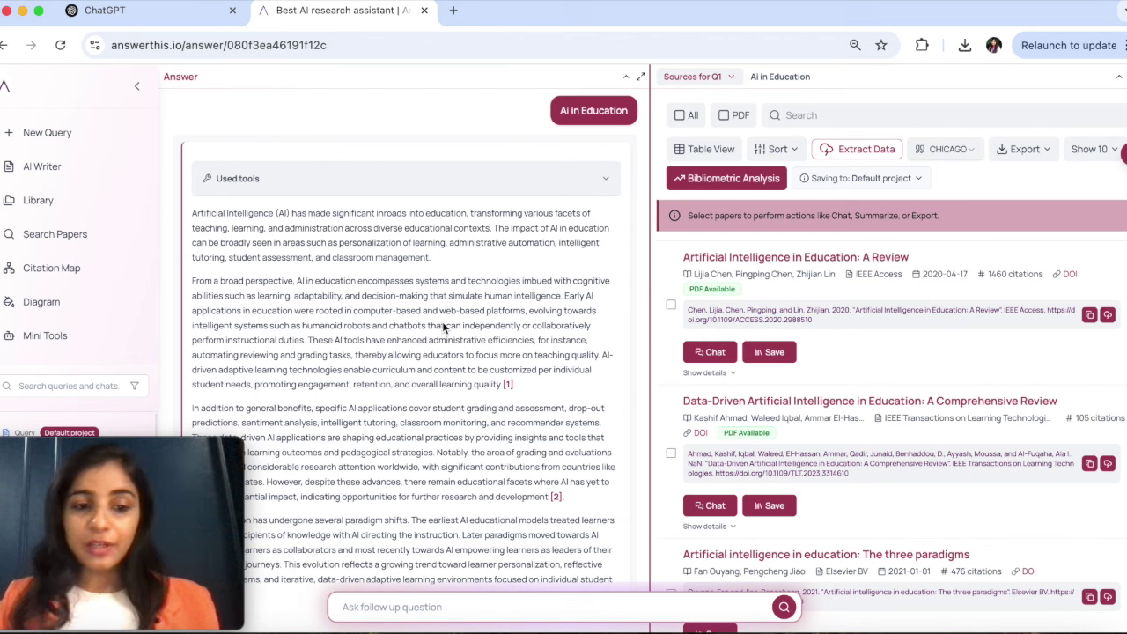
Skim the generated answer on AI in education and check the details of the tools used for it.
scroll(469, 307, down, 1)
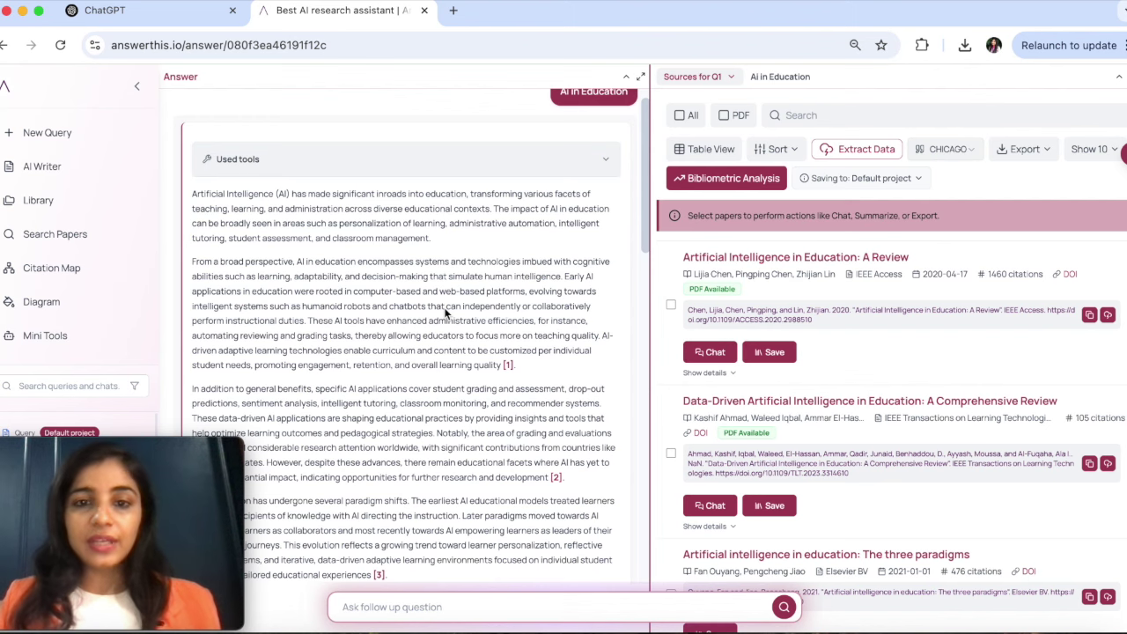
scroll(446, 313, down, 4)
scroll(445, 313, up, 6)
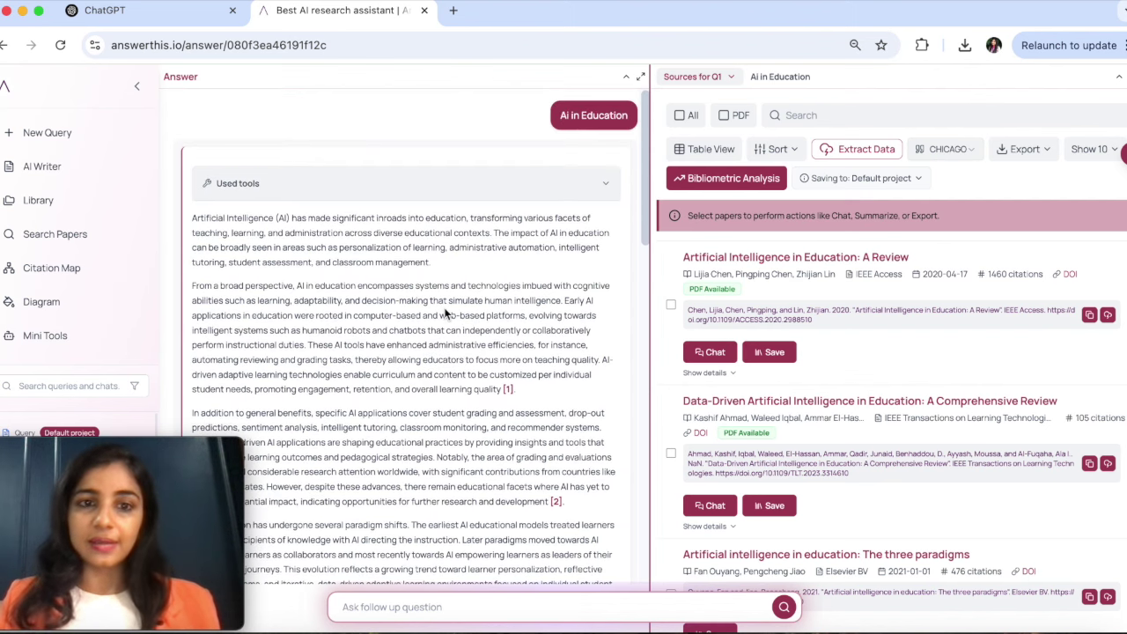
click(605, 183)
scroll(464, 348, down, 1)
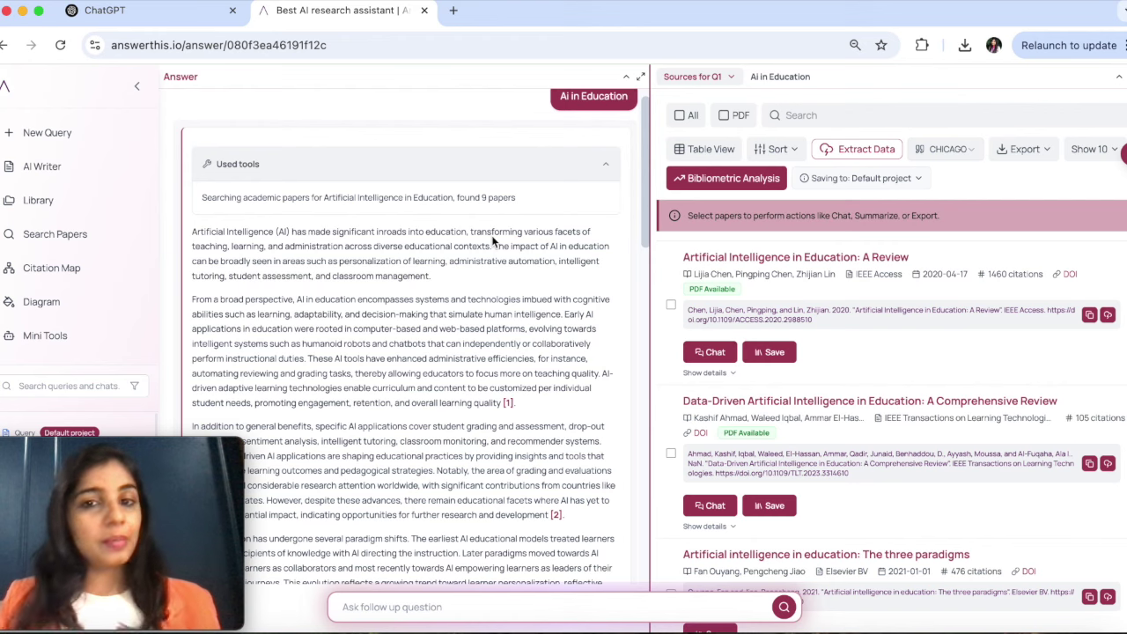
click(605, 166)
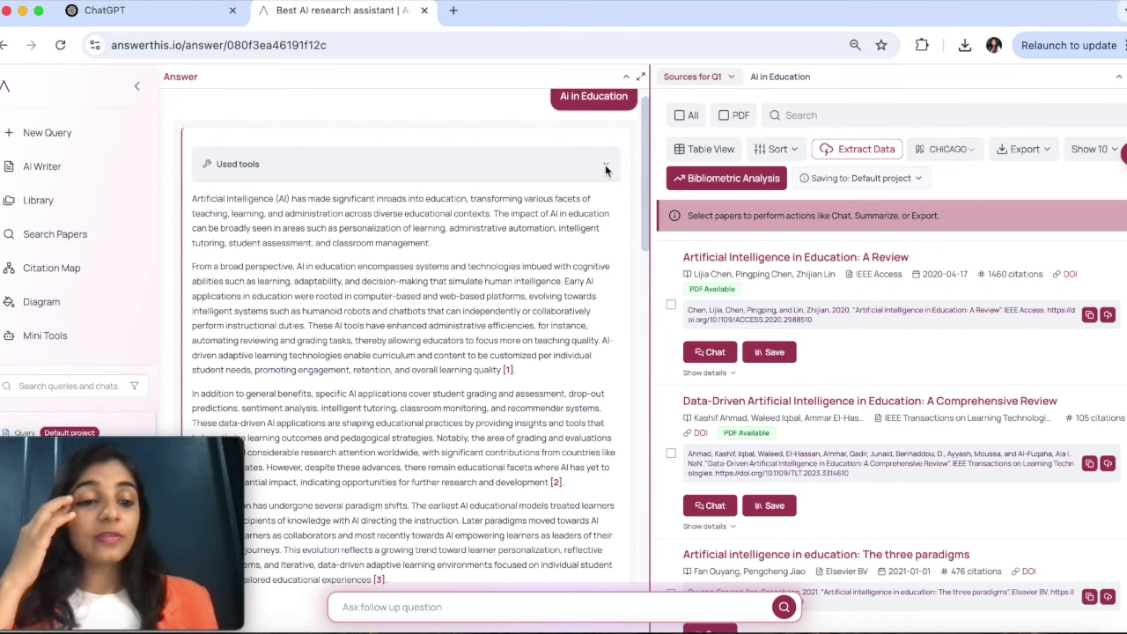
Read the opening paragraphs of the answer and open the source behind citation [1].
scroll(364, 240, down, 1)
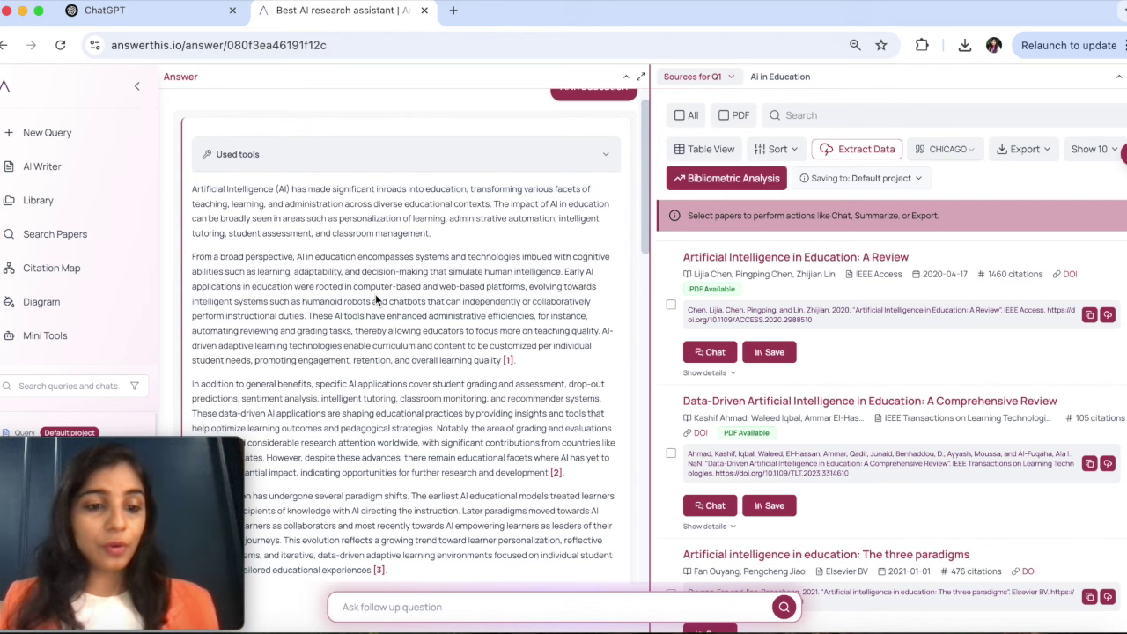
scroll(374, 296, down, 2)
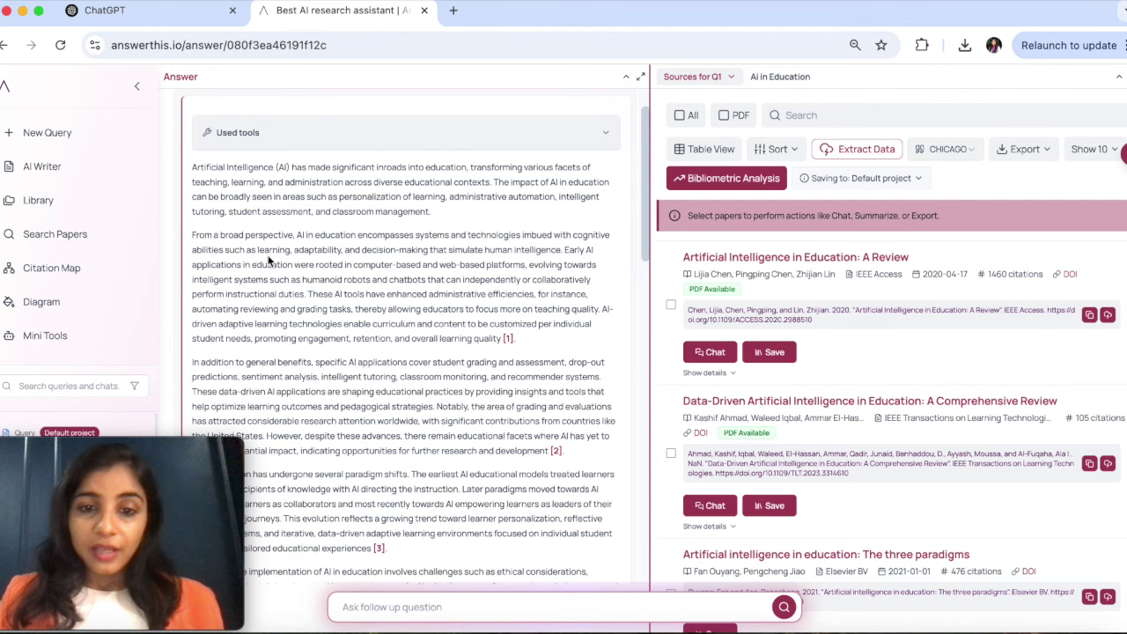
scroll(480, 319, down, 5)
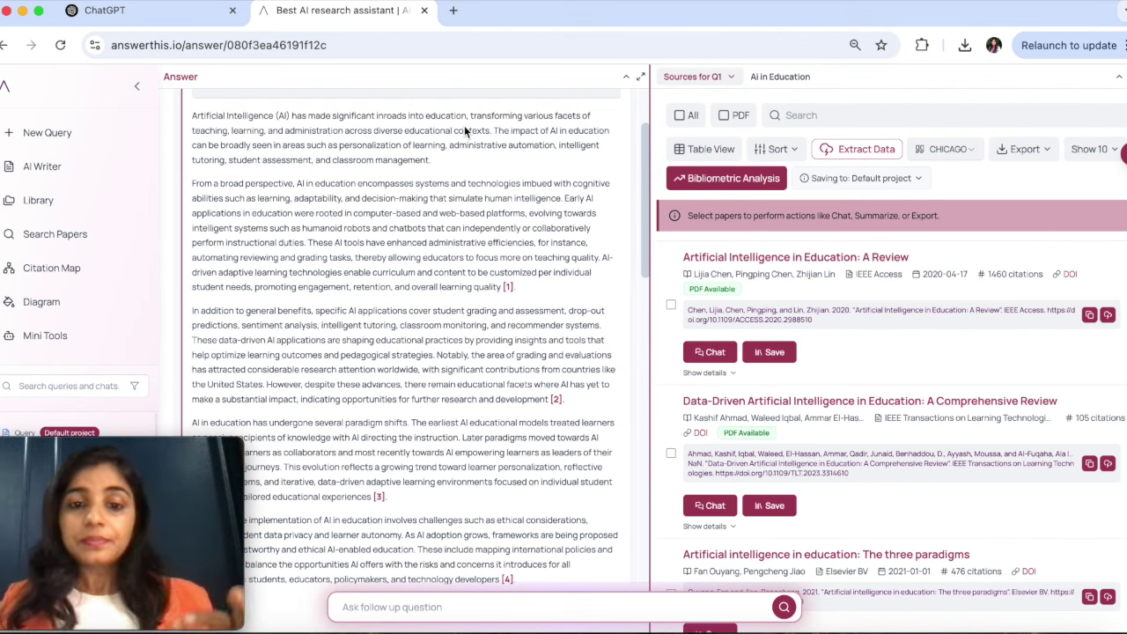
click(507, 288)
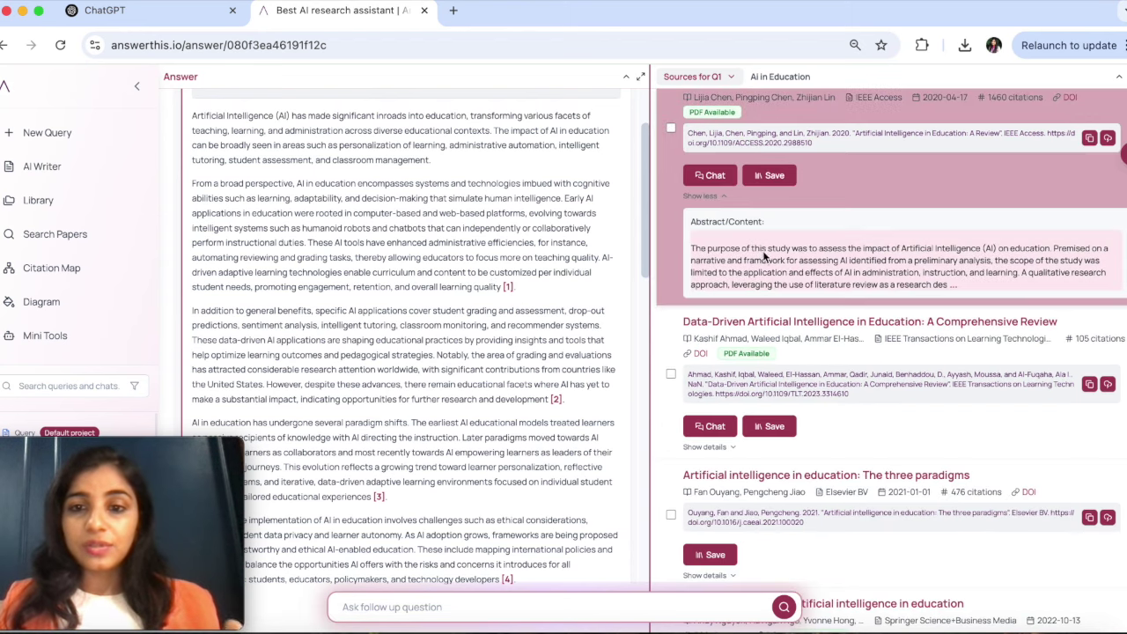
Copy the full generated answer on AI in education and paste it into the Microsoft Word document.
scroll(743, 290, up, 2)
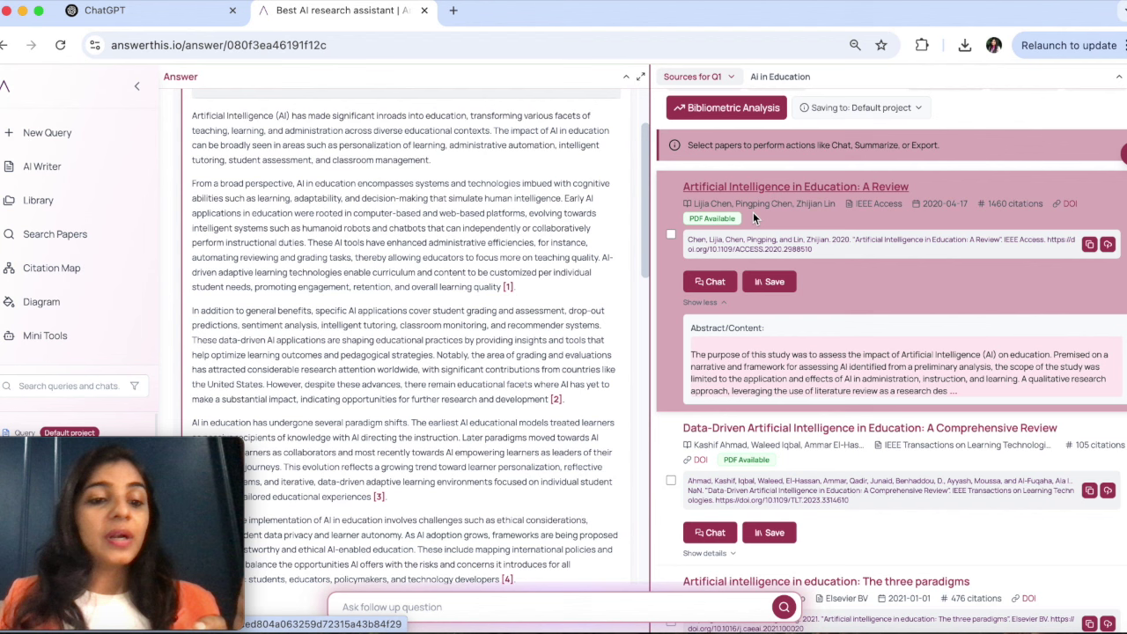
scroll(435, 313, up, 3)
drag(190, 195, 583, 254)
scroll(402, 355, down, 10)
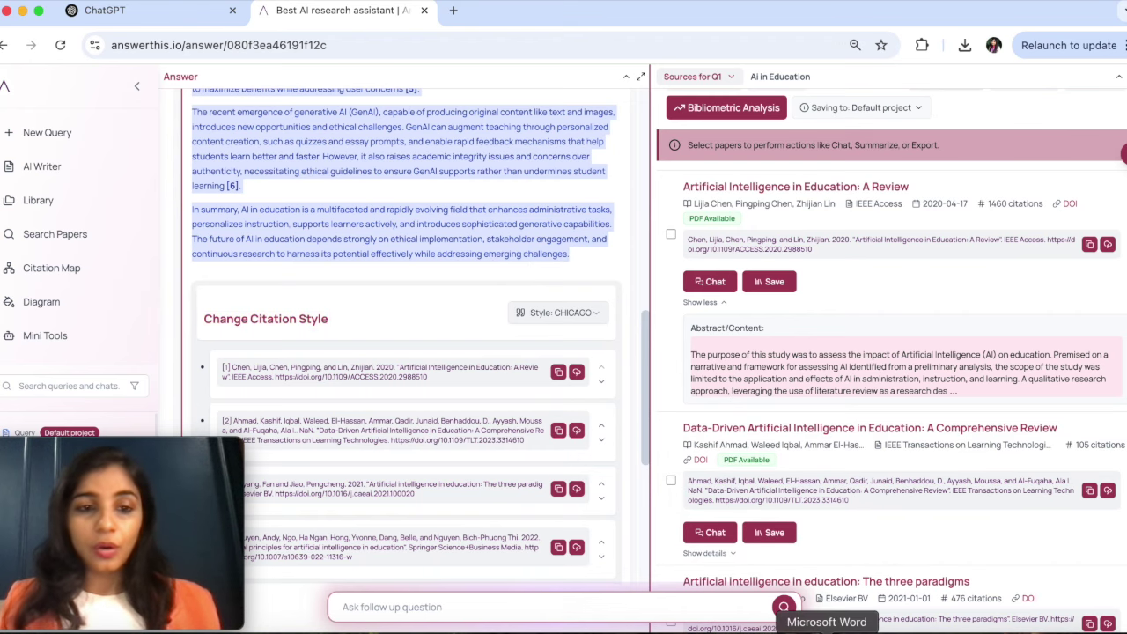
click(826, 630)
click(556, 371)
key(cmd+v)
Add the heading "Literature Review" on a new line below the AI in Education title and minimize the document window.
click(281, 211)
key(Return)
text(Li)
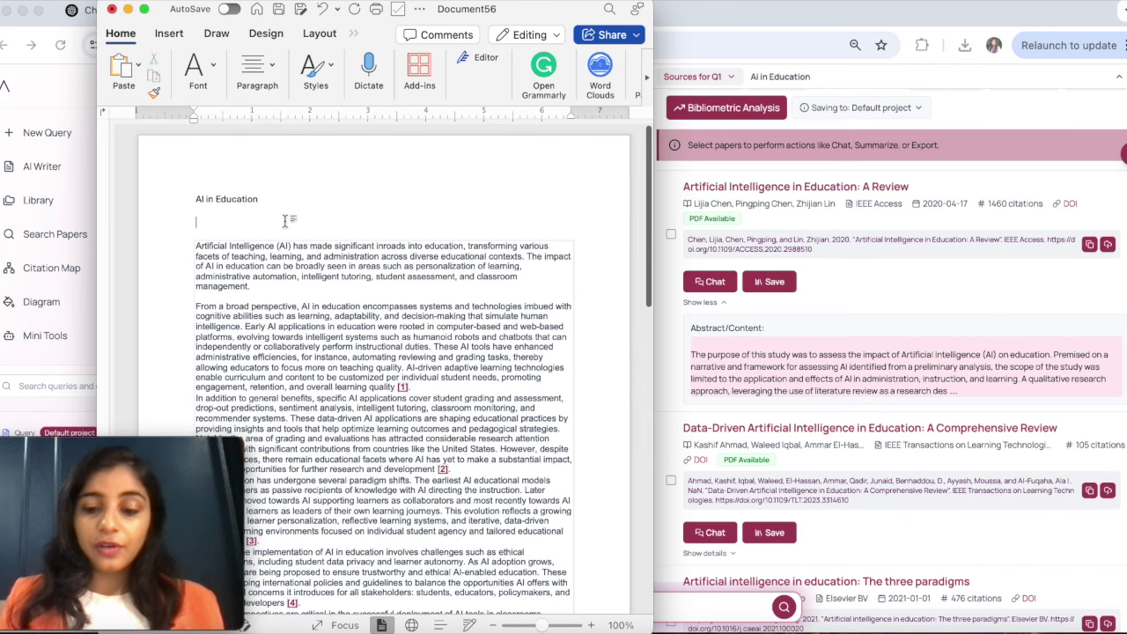
text(terature e)
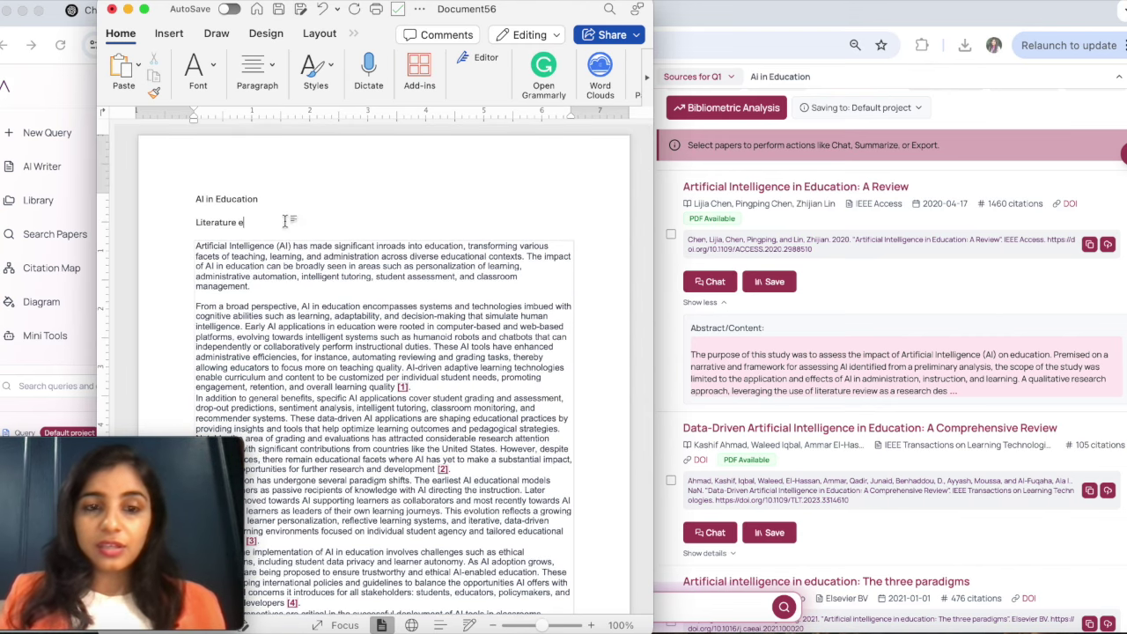
key(BackSpace)
text(Review)
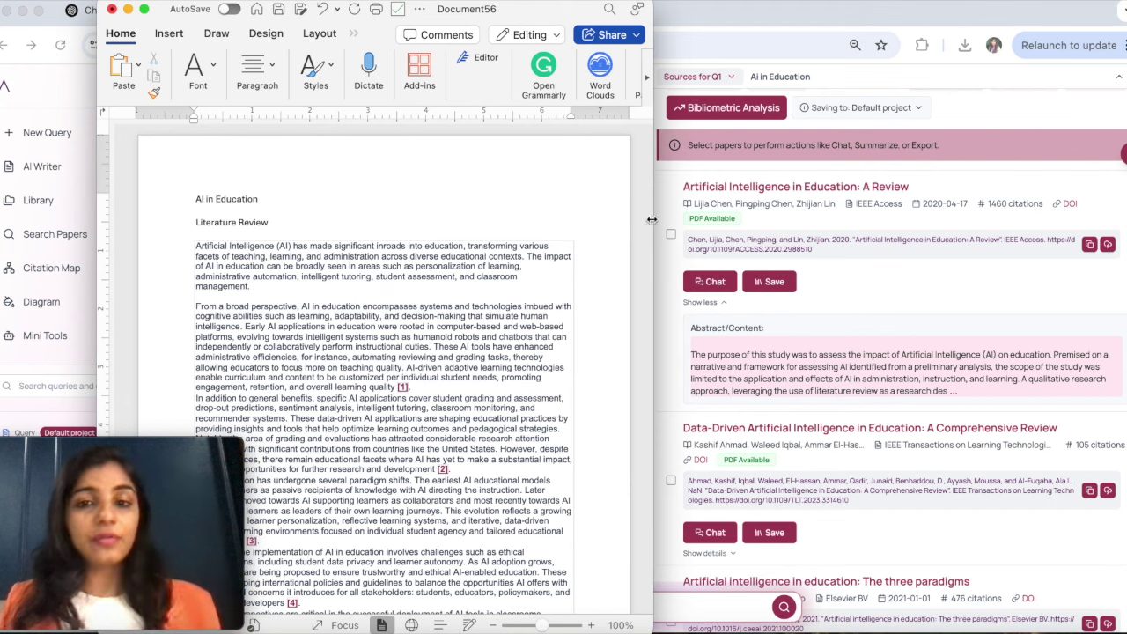
click(128, 9)
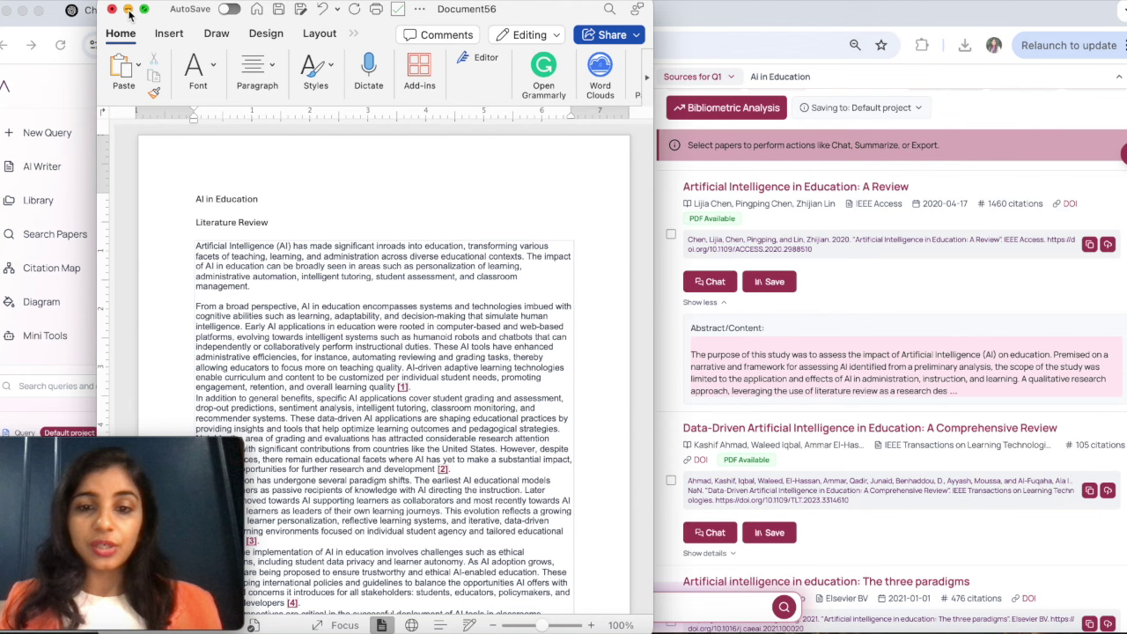
Check the available citation styles for the answer's references and select CHICAGO.
scroll(505, 448, down, 3)
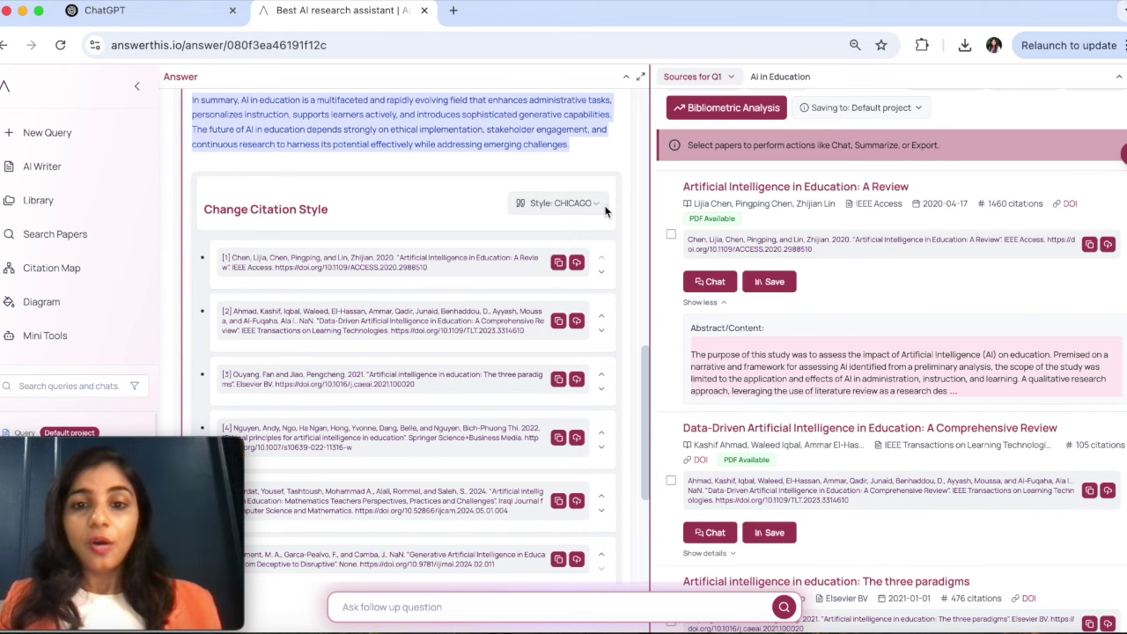
click(594, 203)
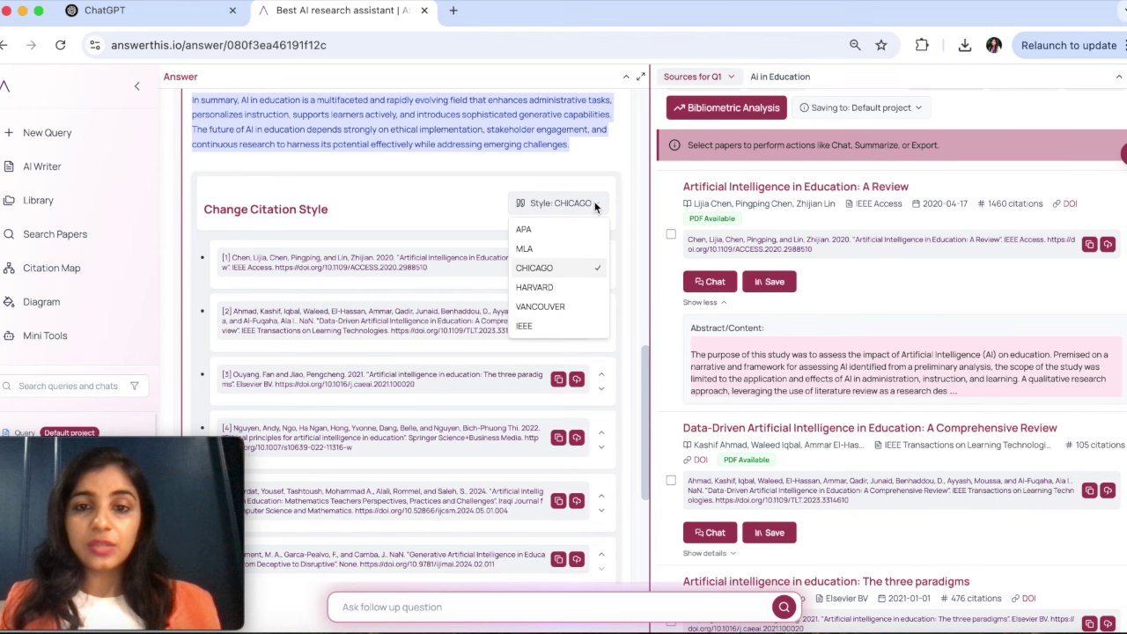
click(557, 268)
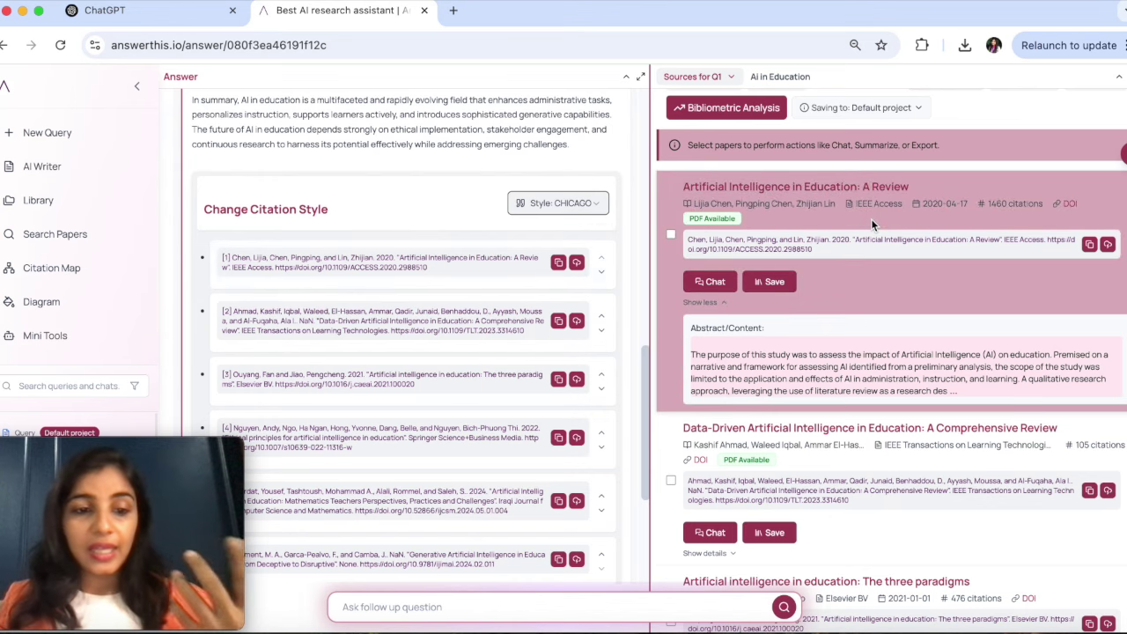
Open a chat with "Artificial Intelligence in Education: A Review" and ask "Is it a qualitative research or quantitative? if quantitative then what methods were used?".
scroll(845, 264, up, 2)
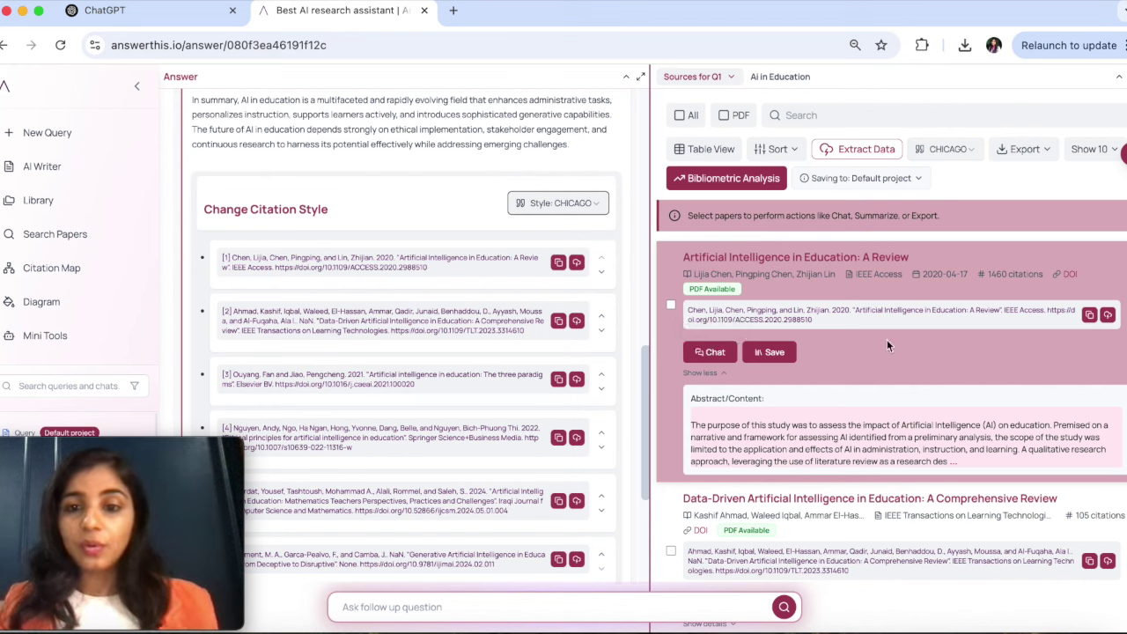
click(715, 353)
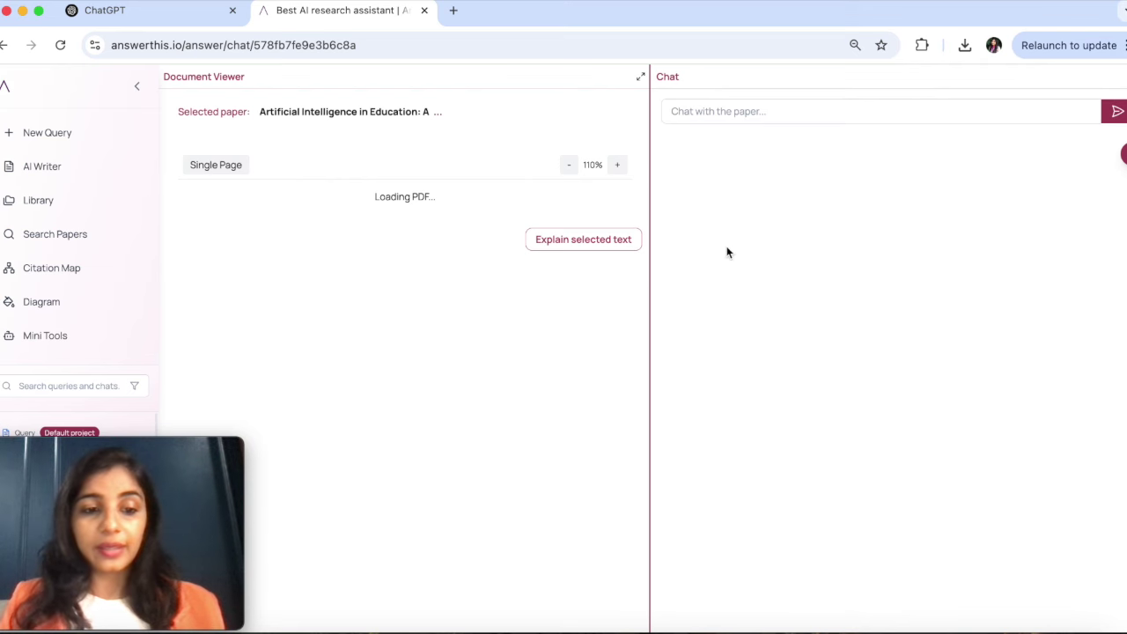
click(718, 117)
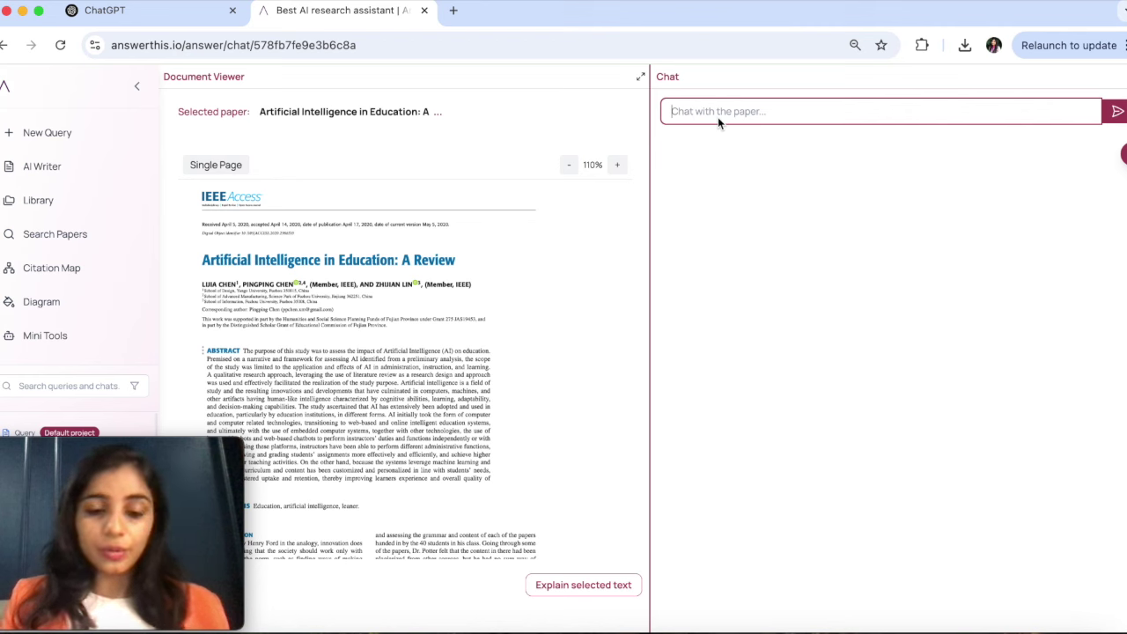
text(Is it)
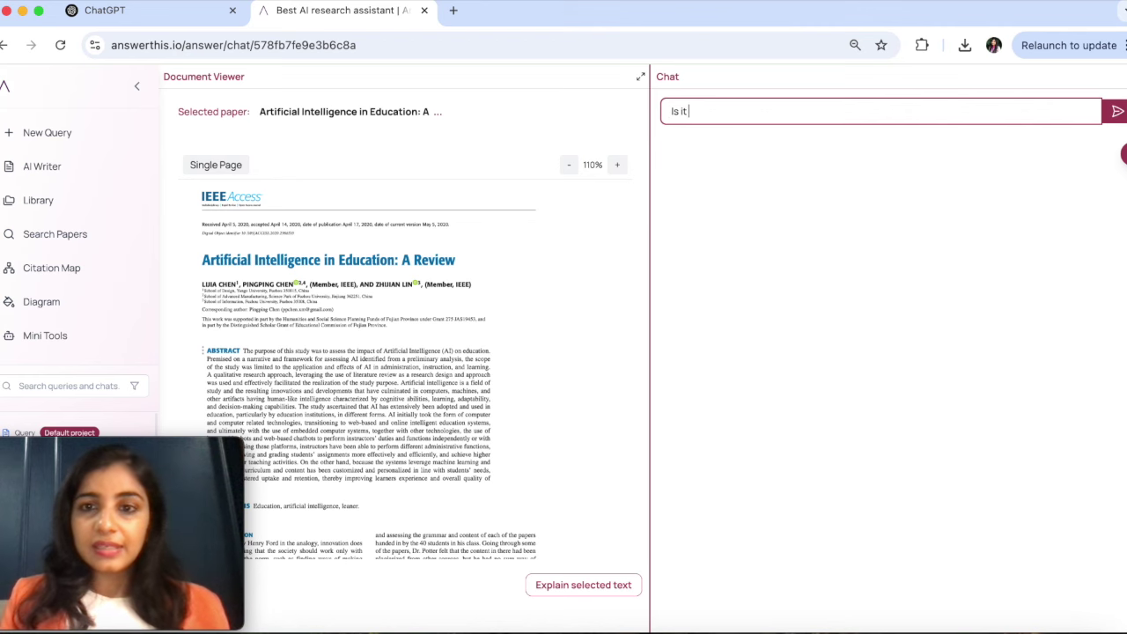
text( a quali)
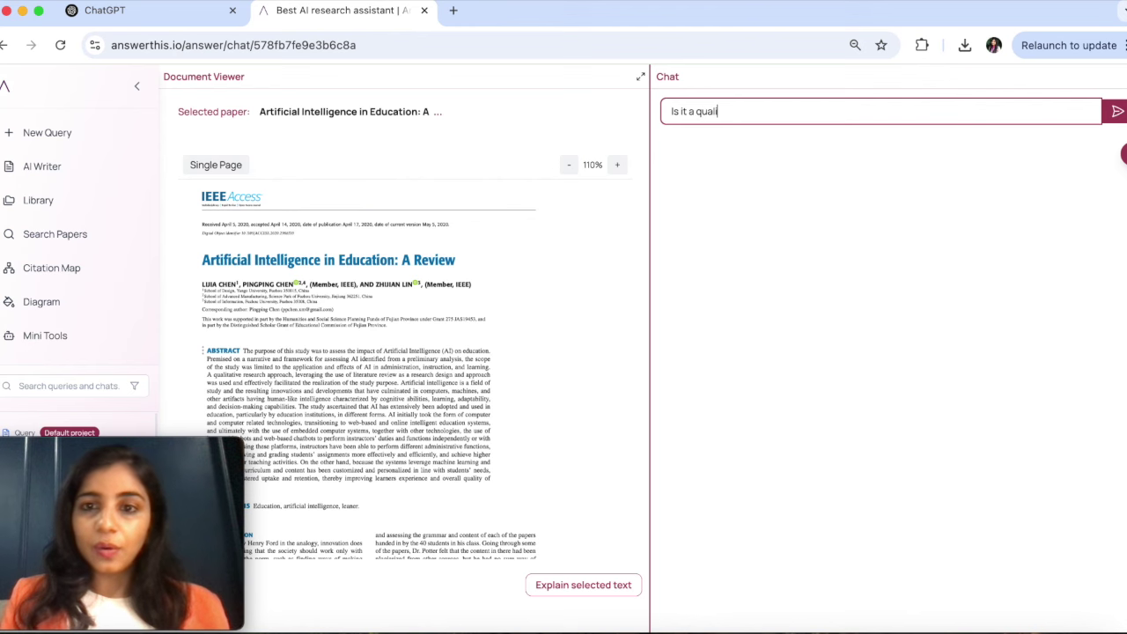
text(tative )
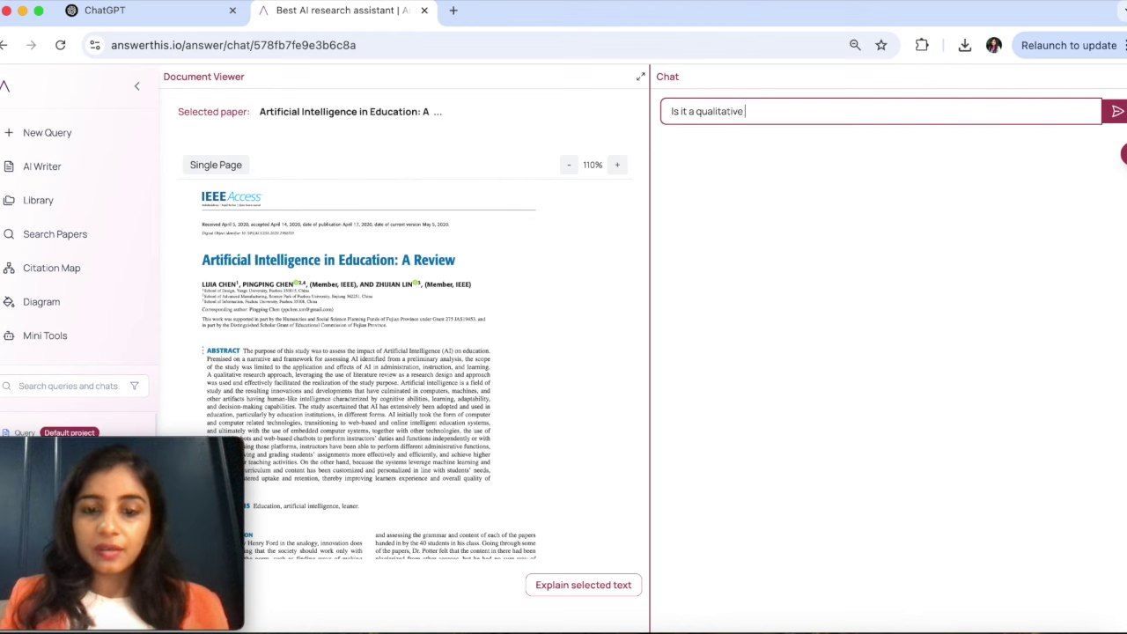
text(research or)
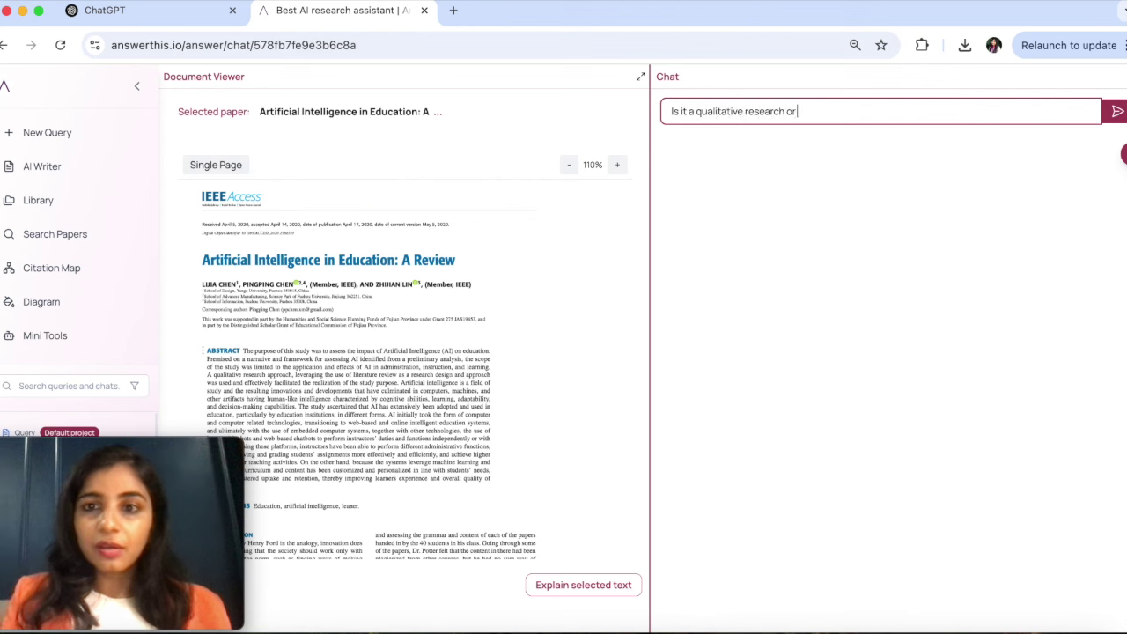
text( quantit)
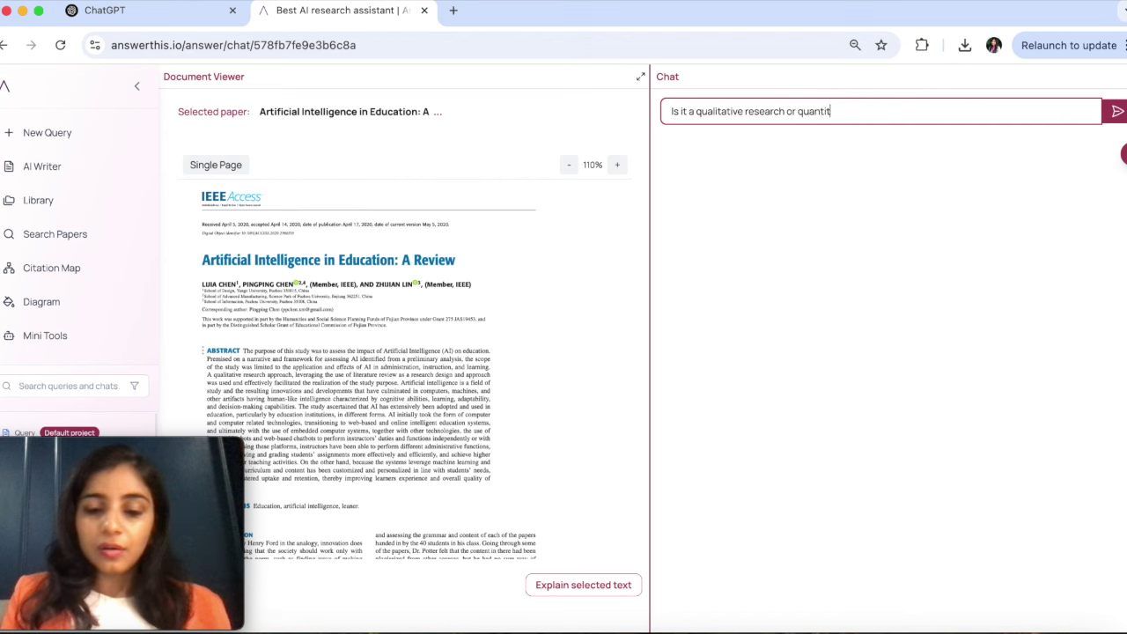
text(ative? I)
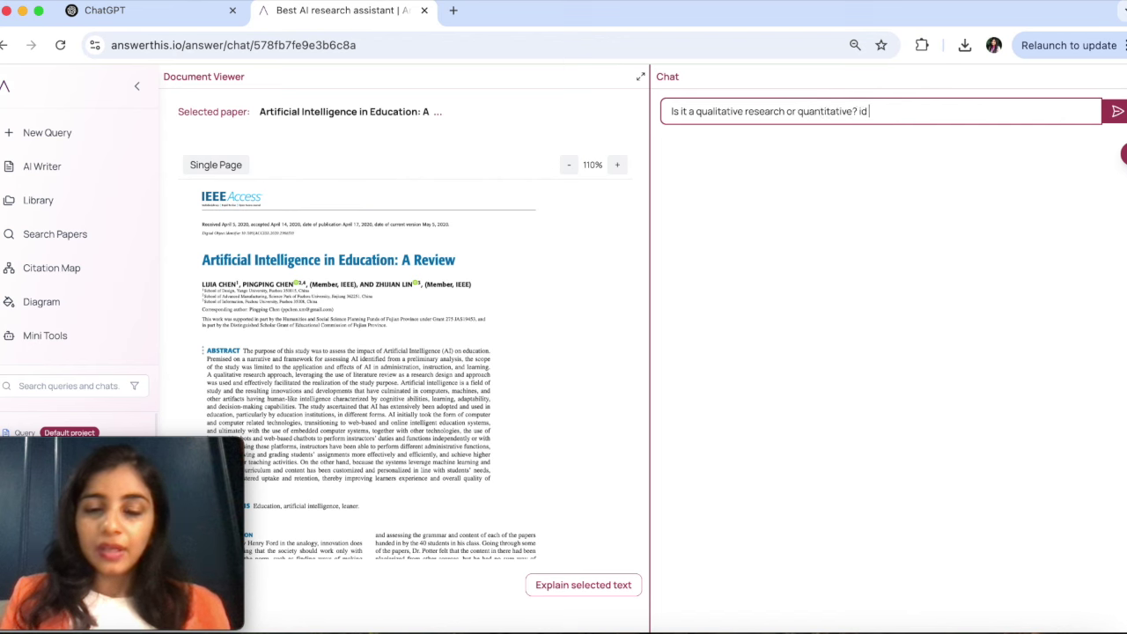
text(f qan)
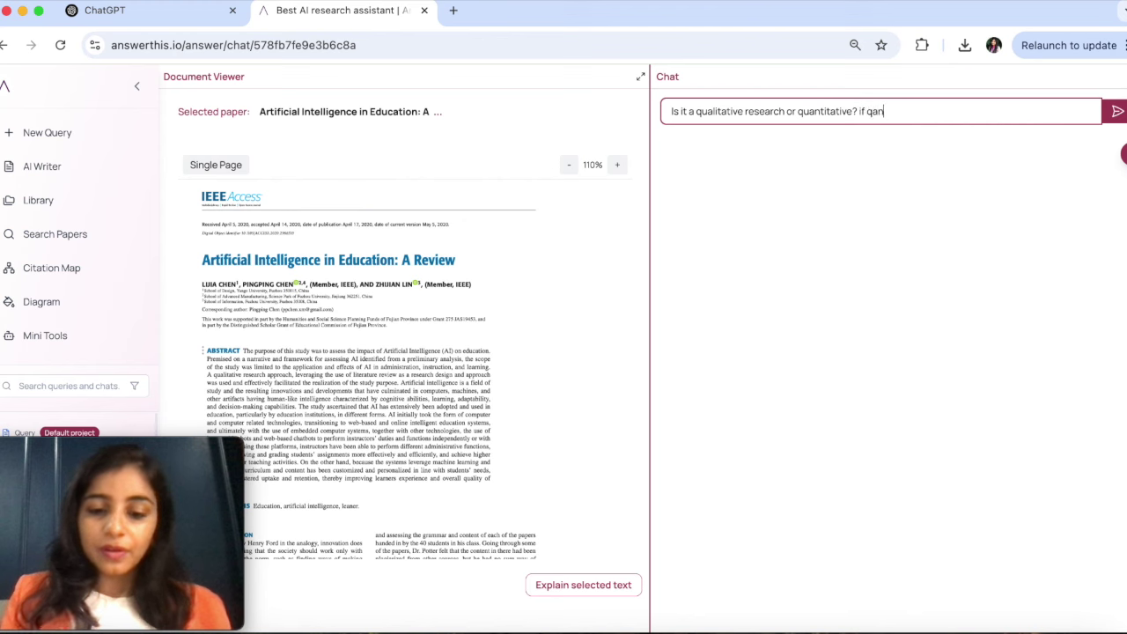
key(BackSpace)
key(BackSpace)
text(uanti)
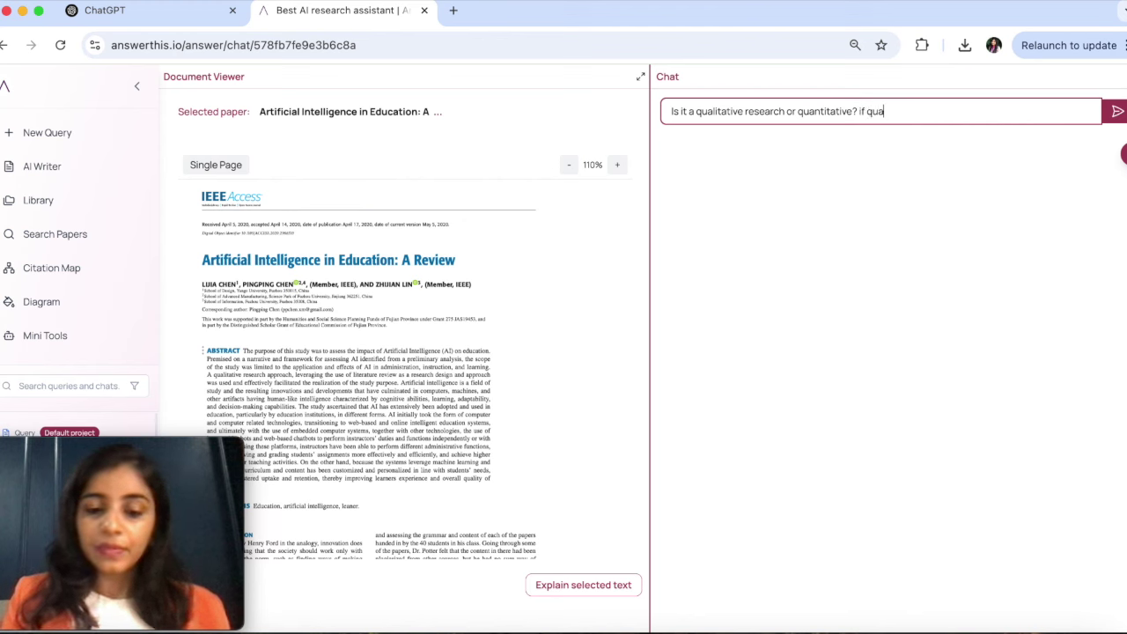
text(tative the)
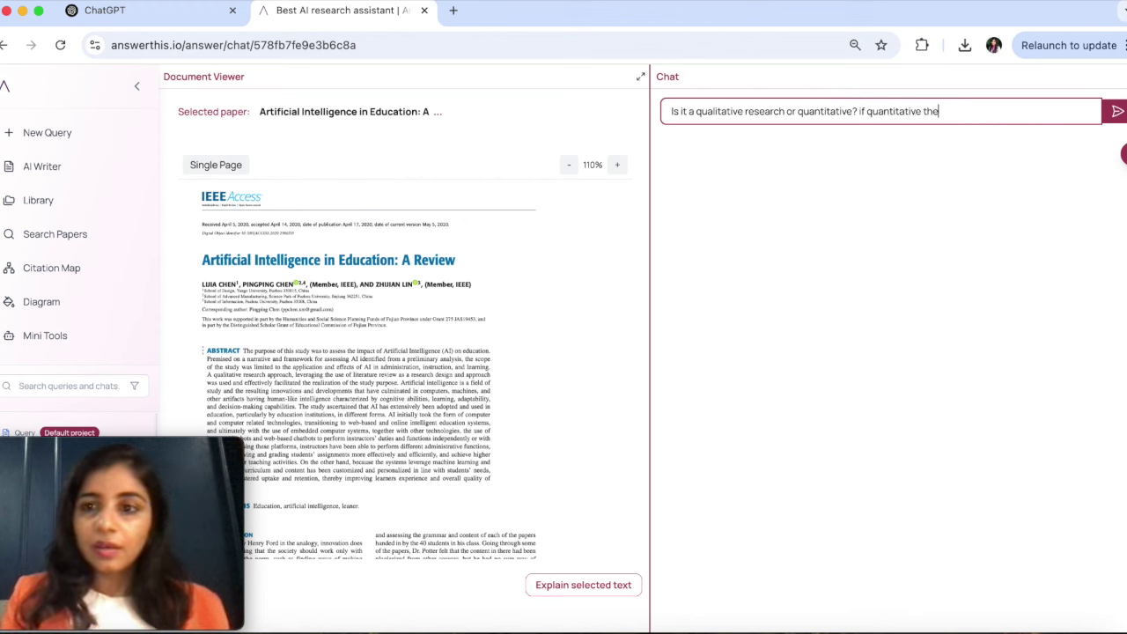
text(n what metho)
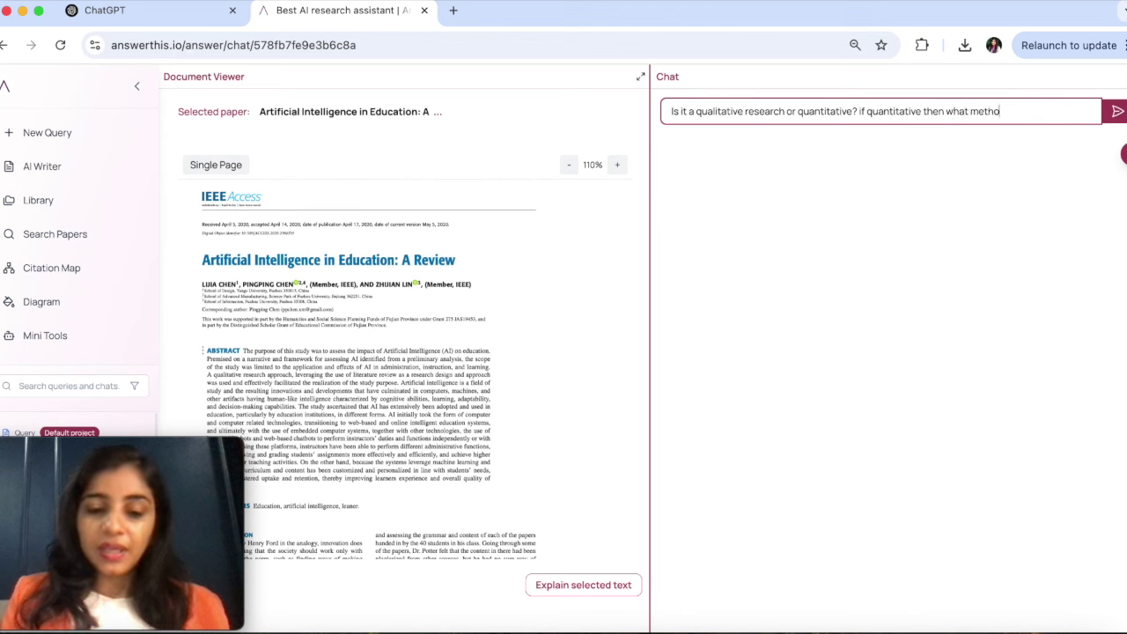
text(ds were used?)
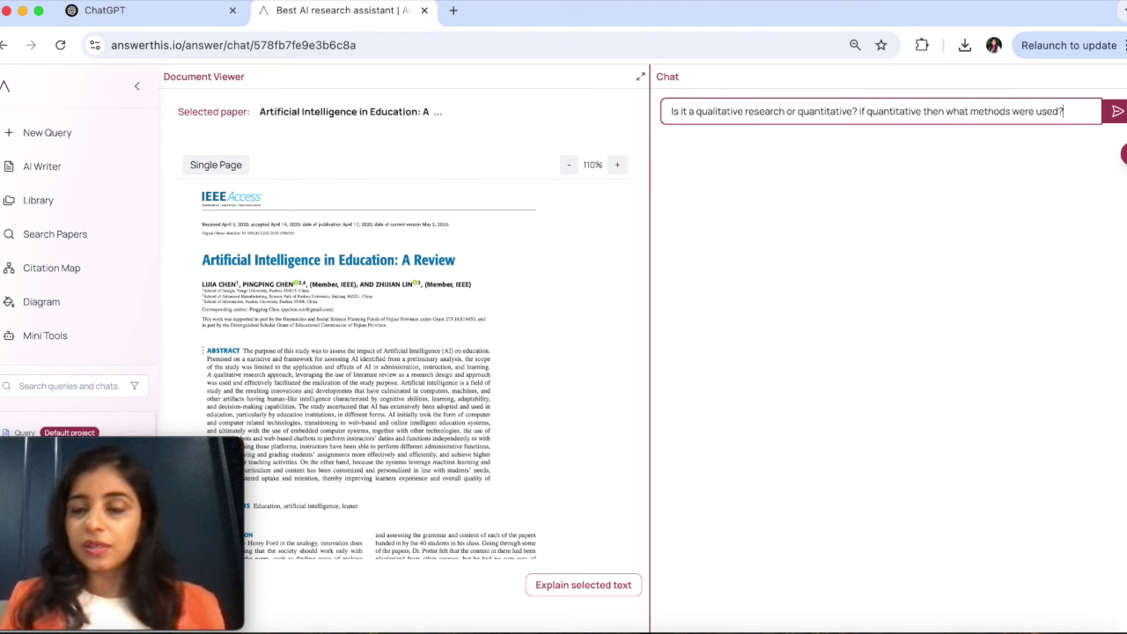
key(Return)
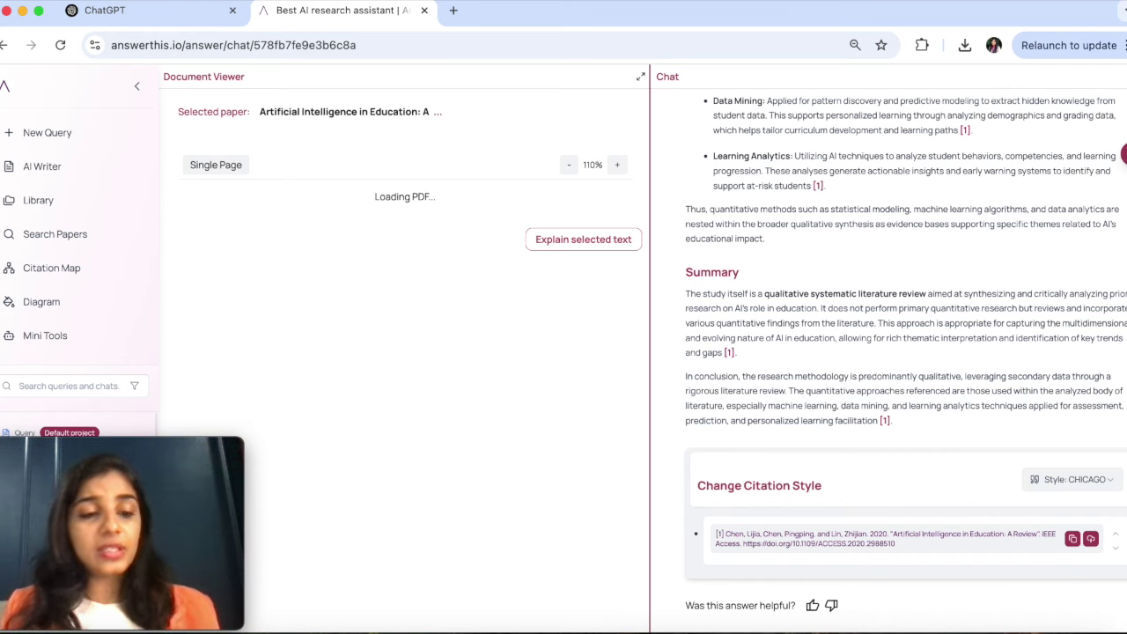
Read the chat answer on the paper's research approach, from the qualitative design through the quantitative methods to the summary and citation.
scroll(860, 251, up, 10)
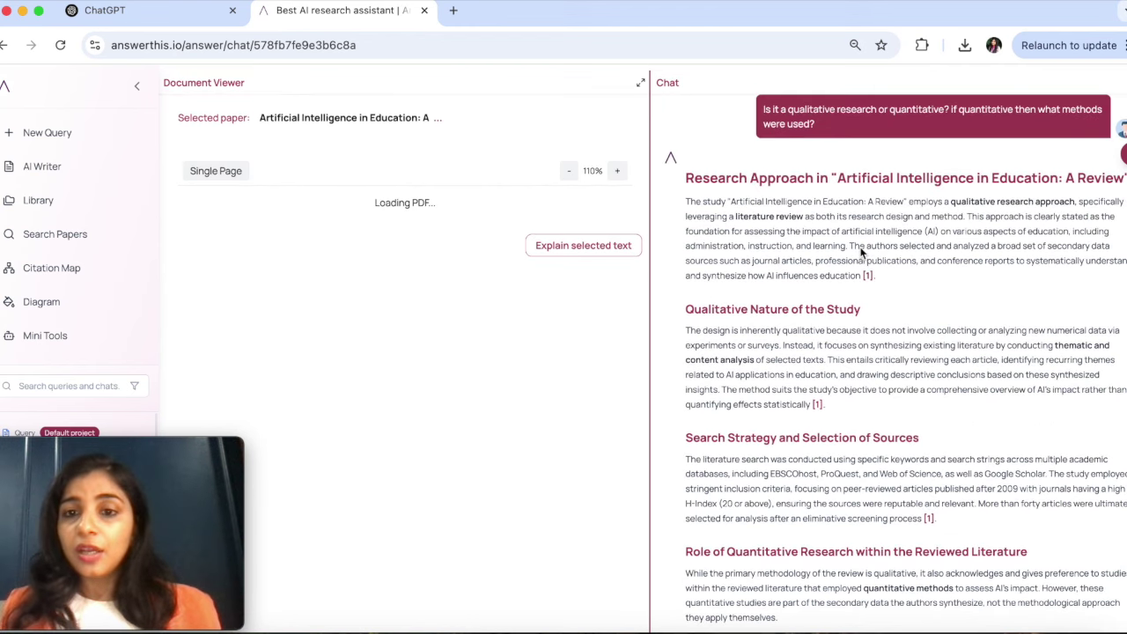
scroll(714, 300, down, 2)
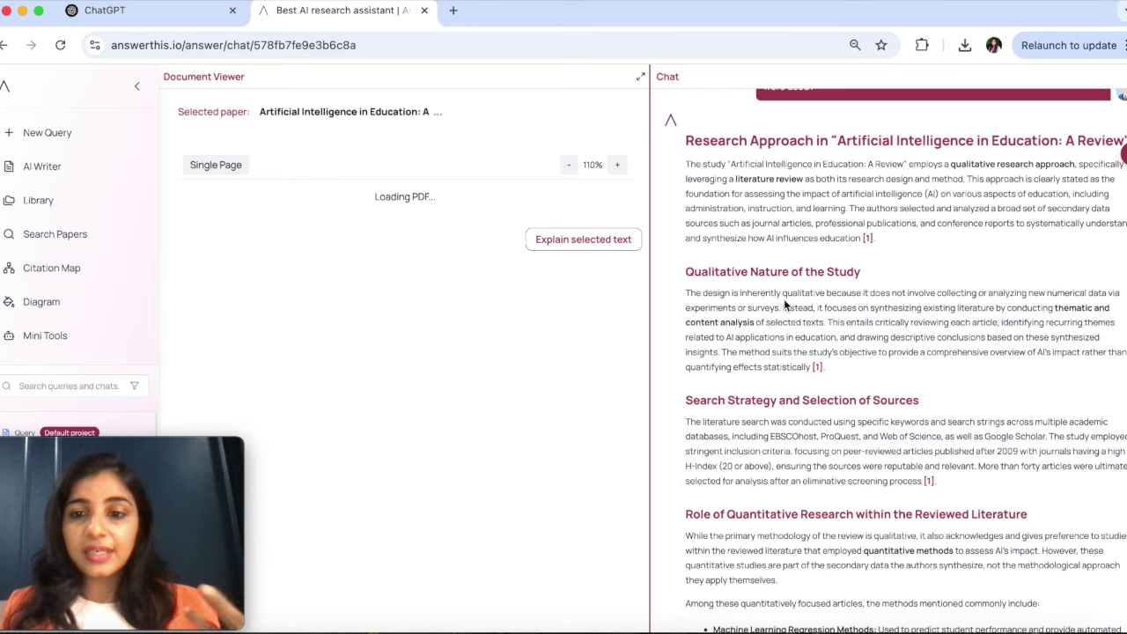
scroll(833, 340, down, 2)
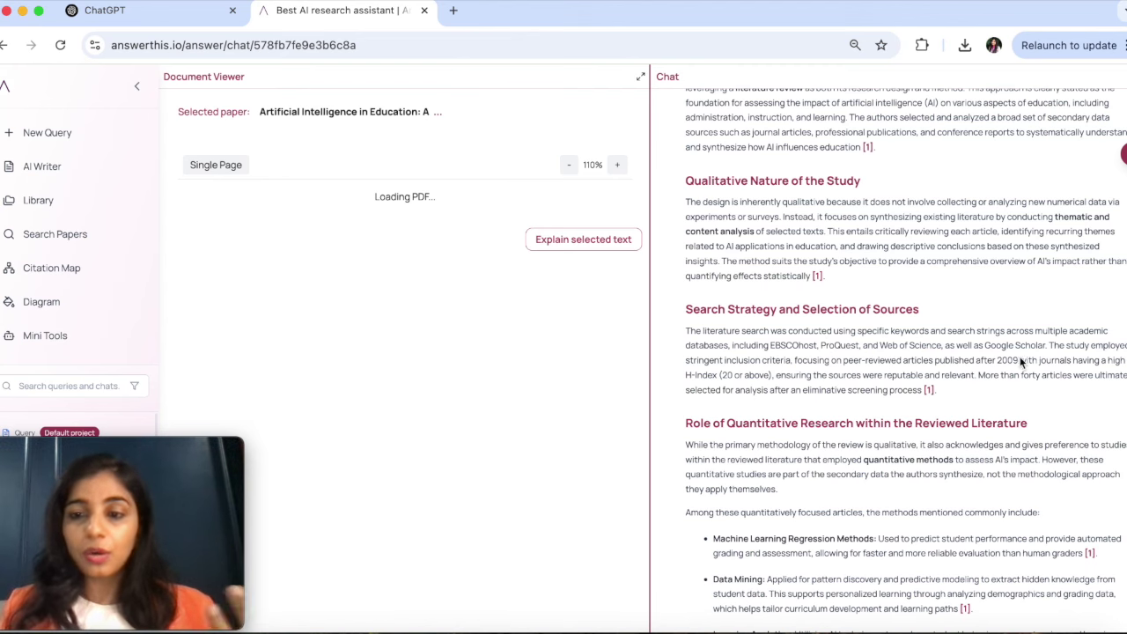
scroll(946, 394, down, 5)
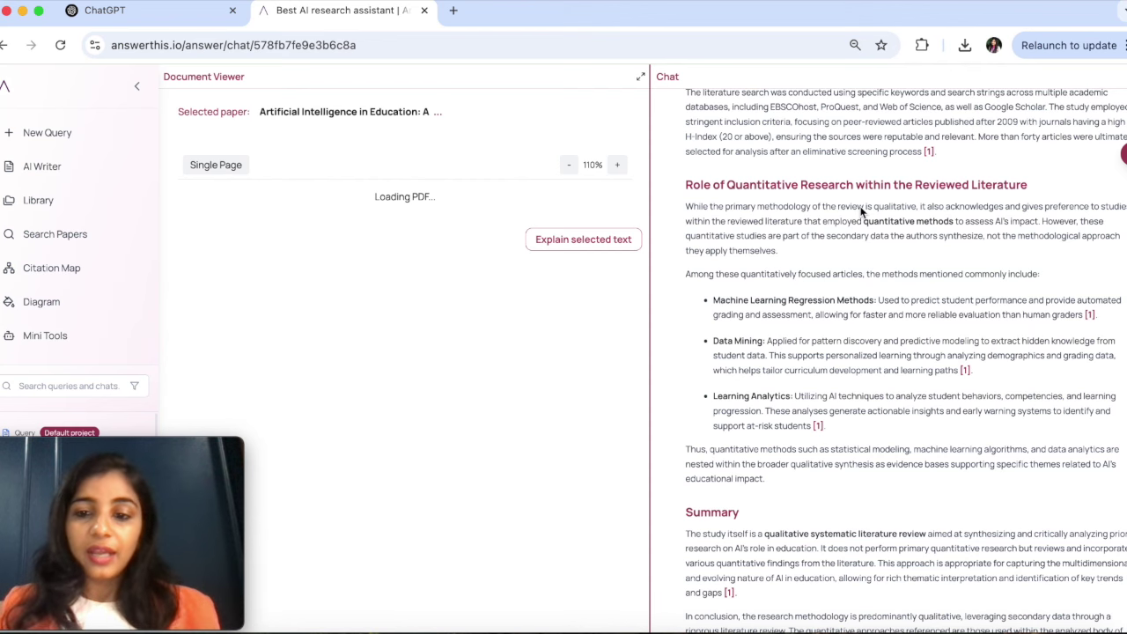
scroll(861, 212, down, 6)
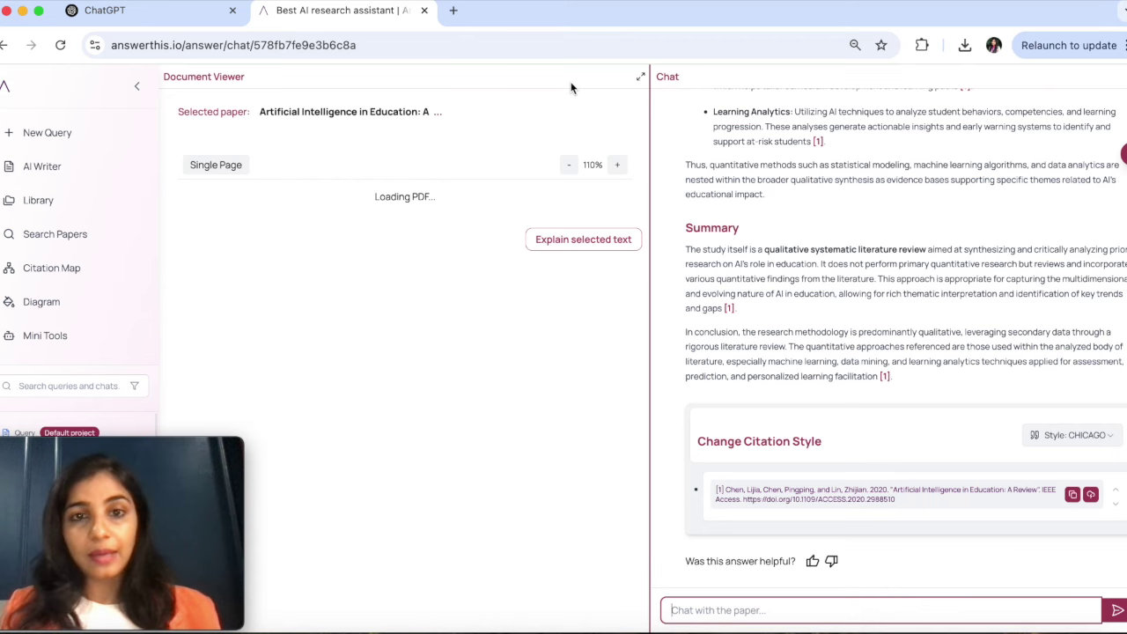
Expand the document viewer and collapse the navigation sidebar.
click(640, 77)
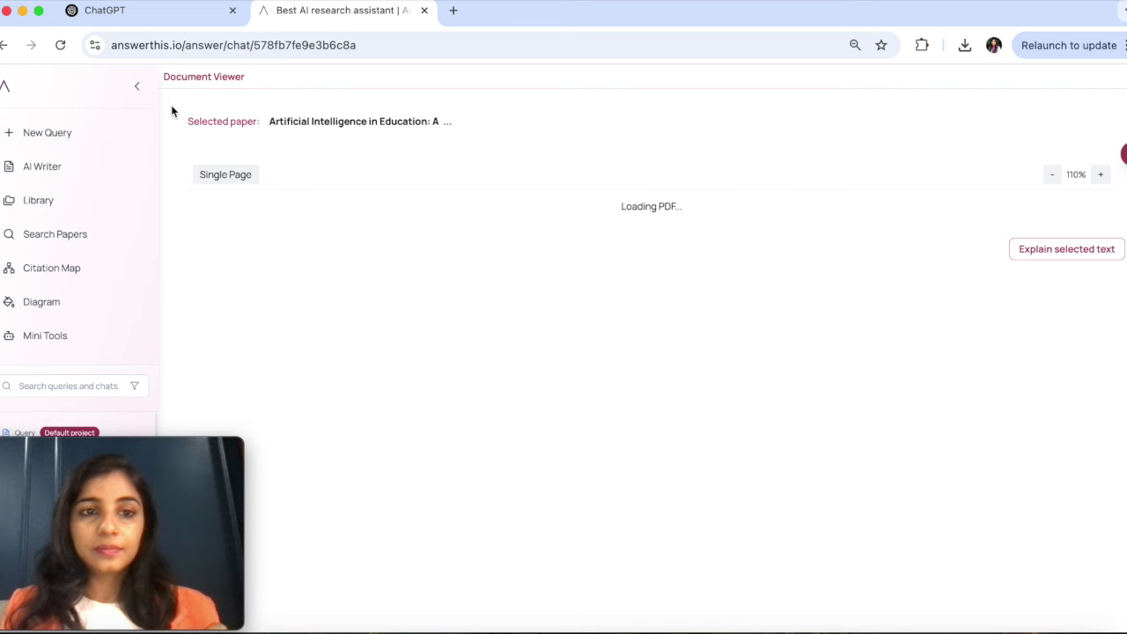
click(138, 87)
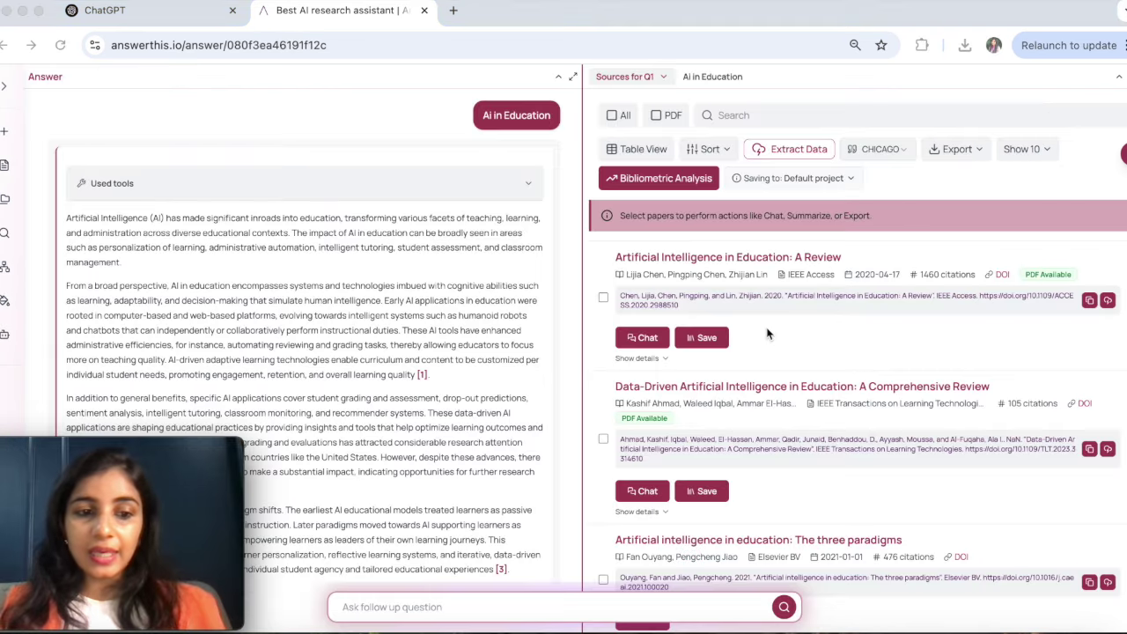
Browse the source papers listed for the Ai in Education answer.
scroll(767, 332, down, 2)
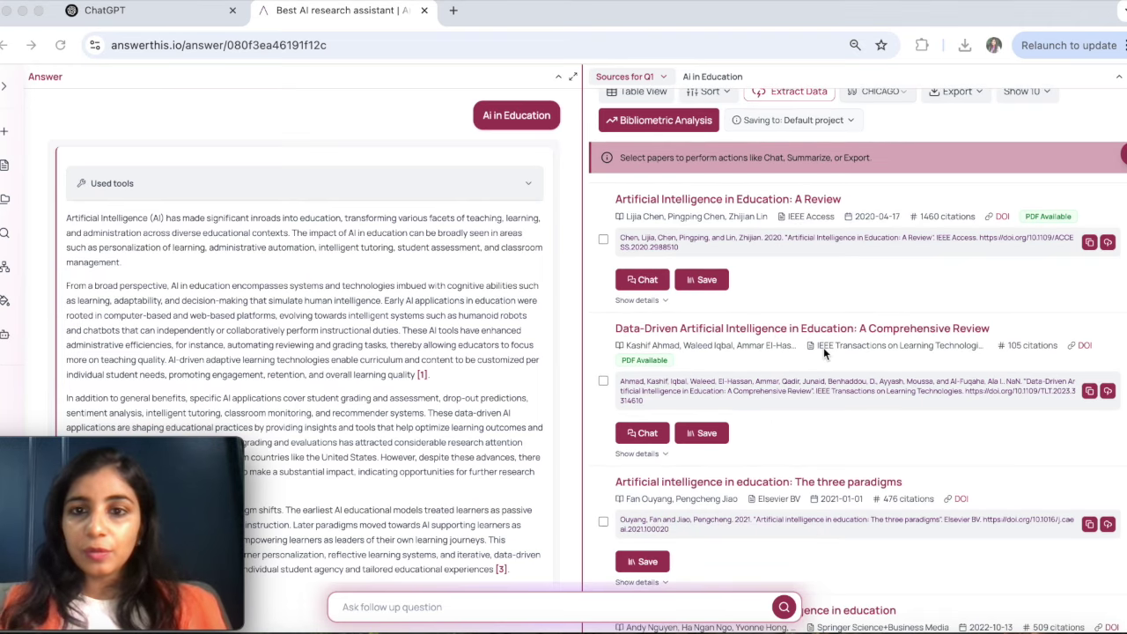
scroll(823, 347, down, 2)
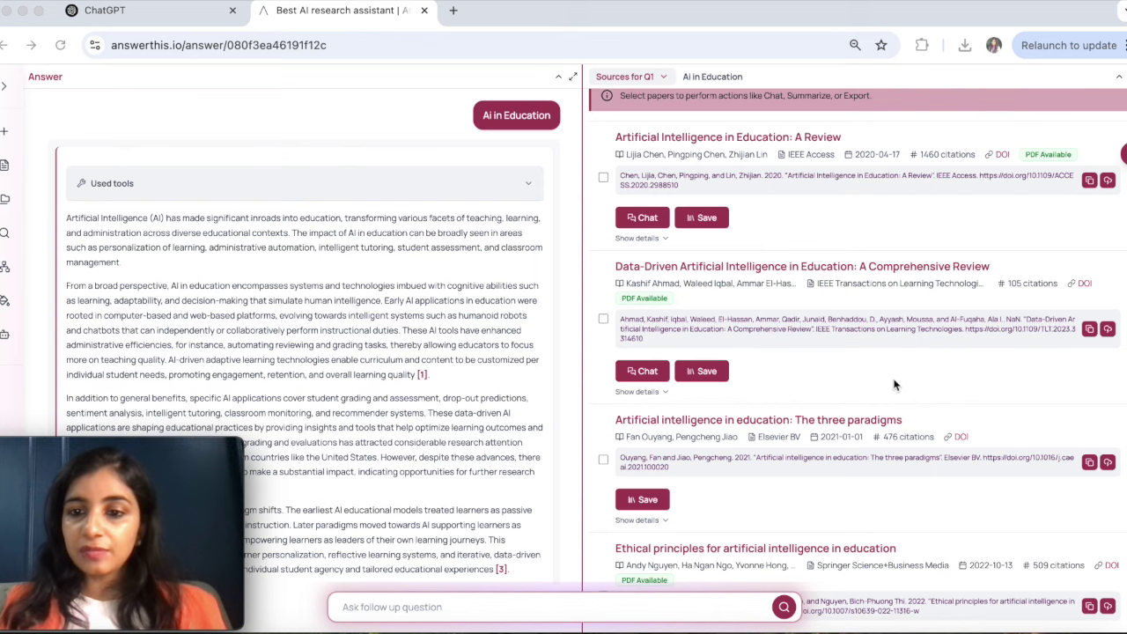
scroll(894, 385, down, 3)
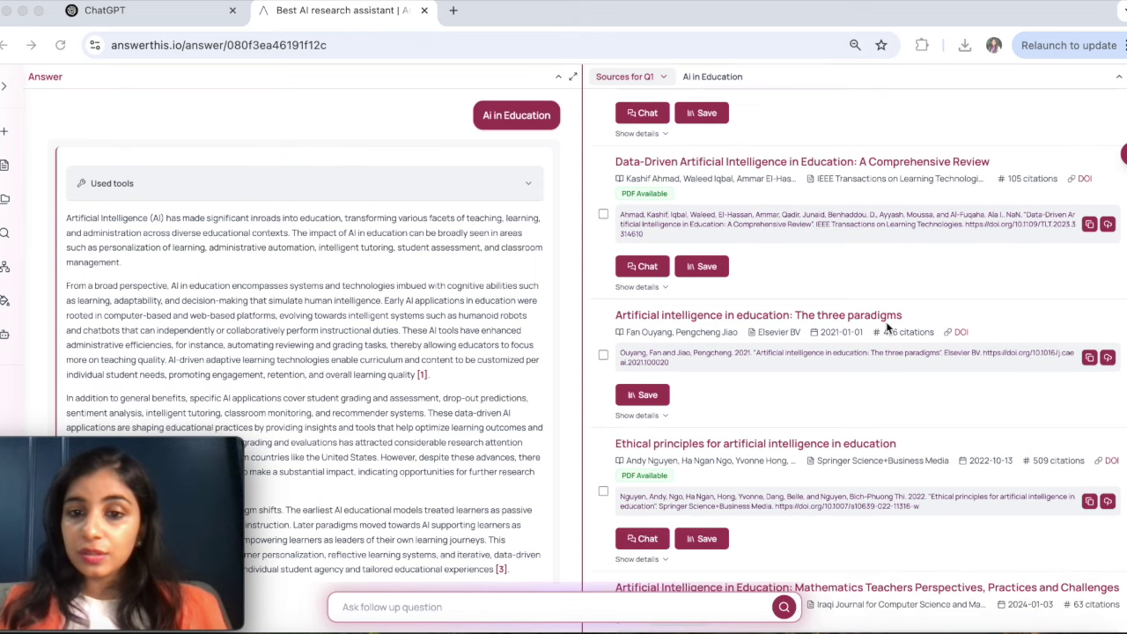
scroll(818, 428, down, 3)
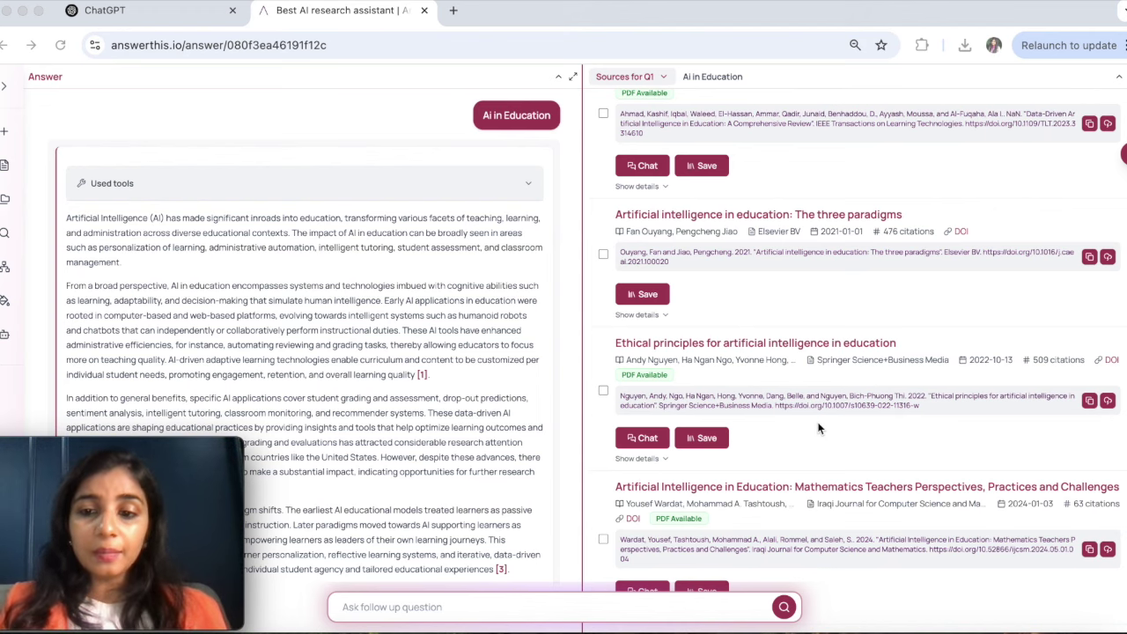
Review the Ai in Education answer from its sources, text and citation list through the answer type, minimum citations, Turbo Mode and database filters.
scroll(819, 429, down, 2)
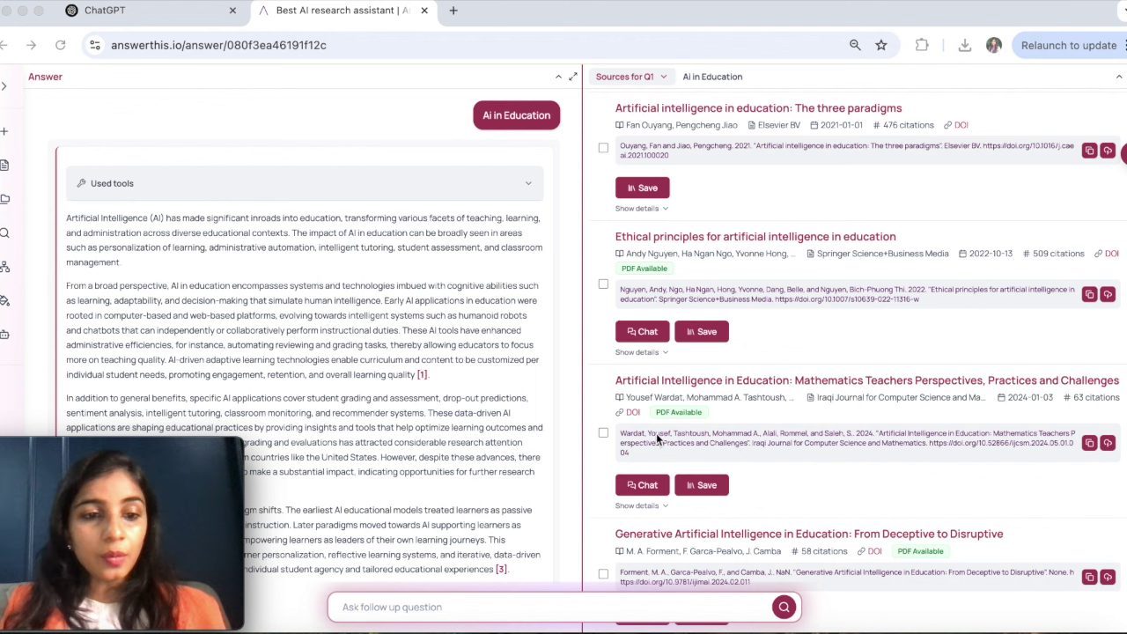
scroll(507, 458, down, 2)
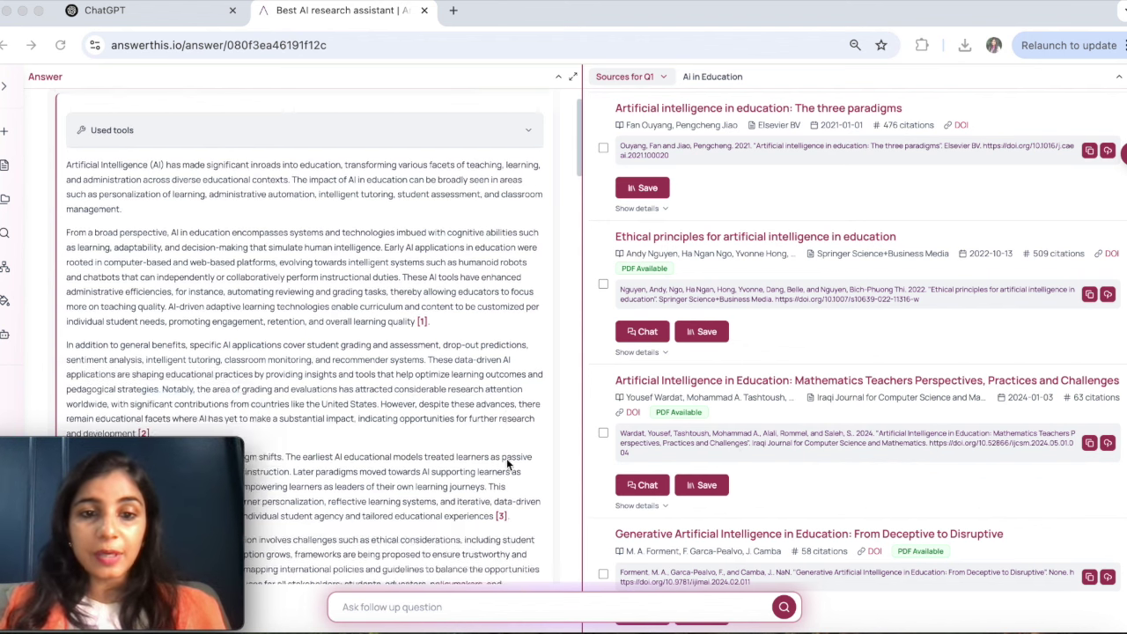
scroll(506, 465, down, 10)
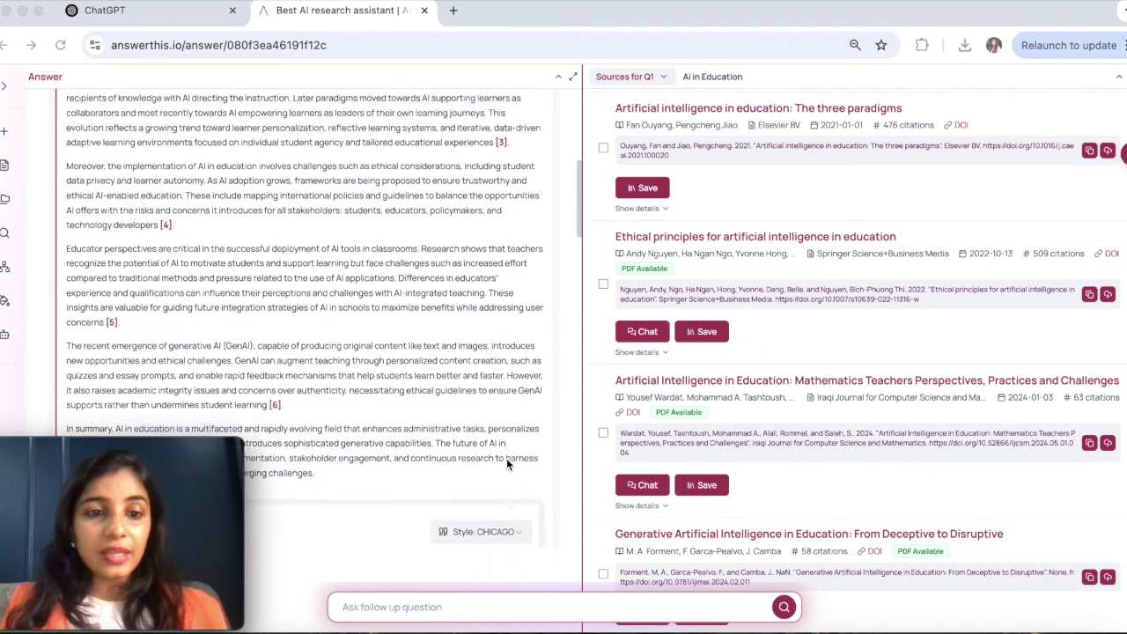
scroll(507, 464, up, 3)
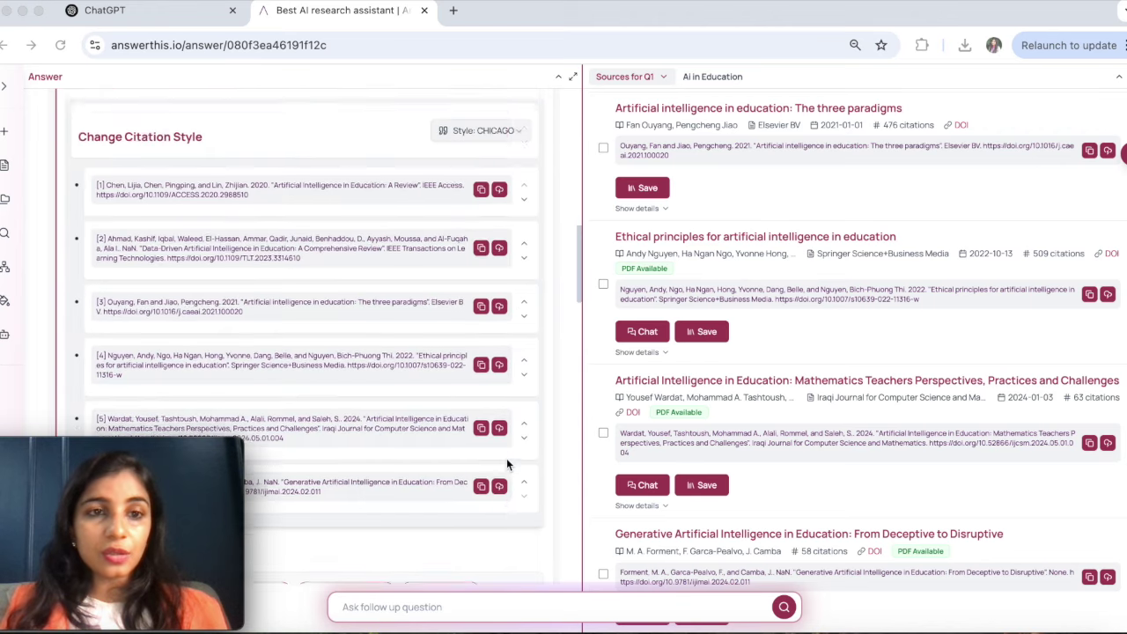
scroll(506, 464, down, 6)
scroll(506, 465, down, 2)
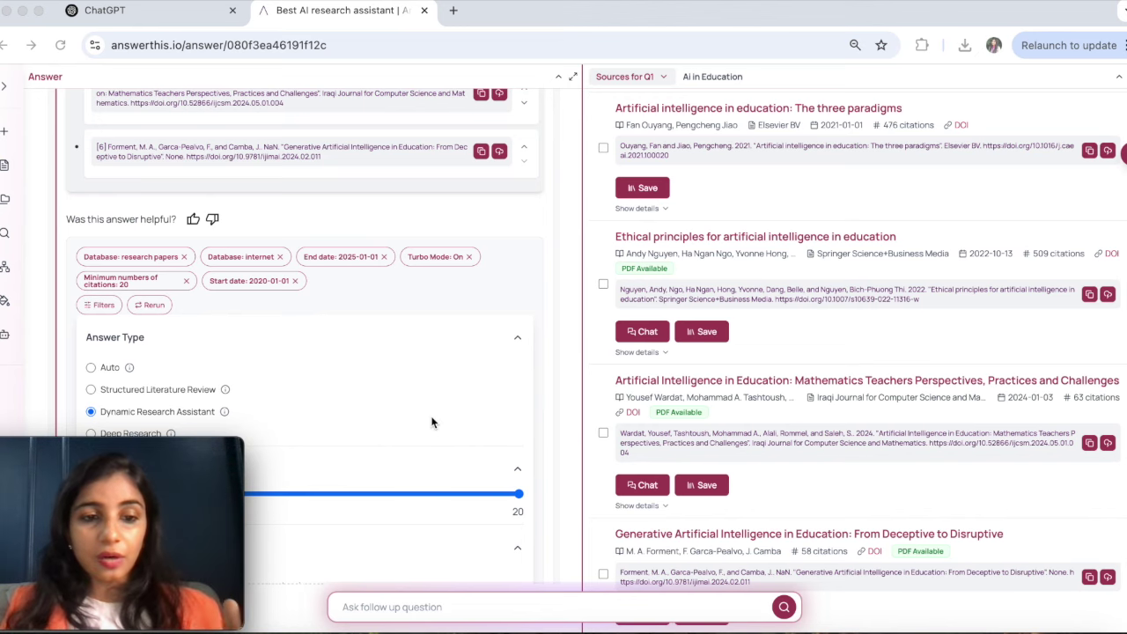
scroll(382, 322, down, 2)
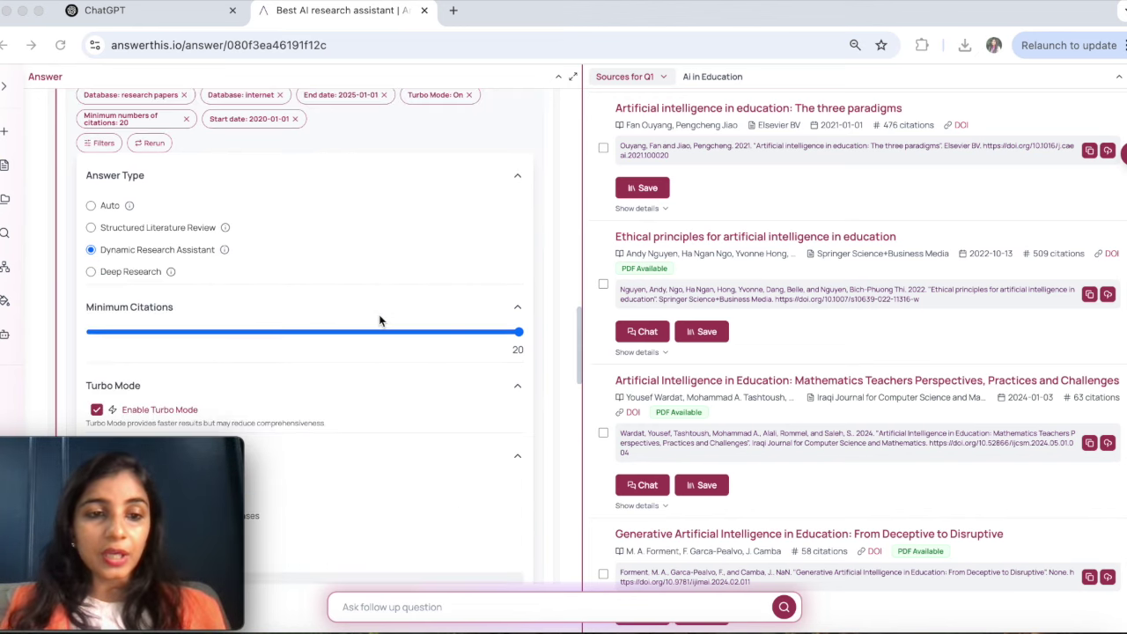
scroll(276, 280, down, 2)
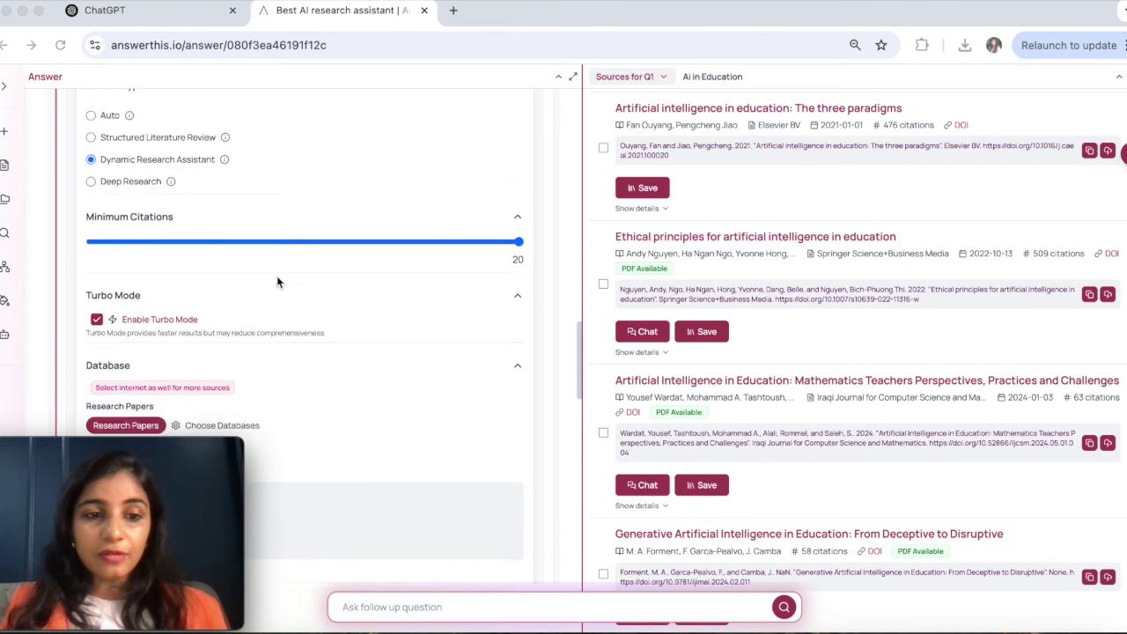
scroll(217, 273, up, 2)
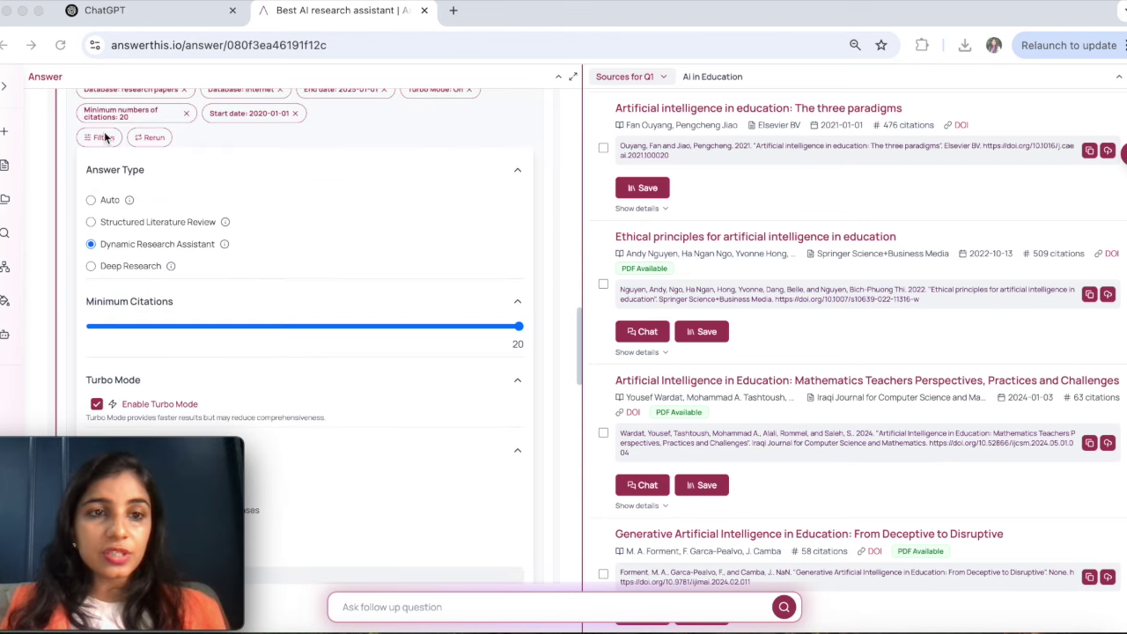
scroll(259, 327, down, 2)
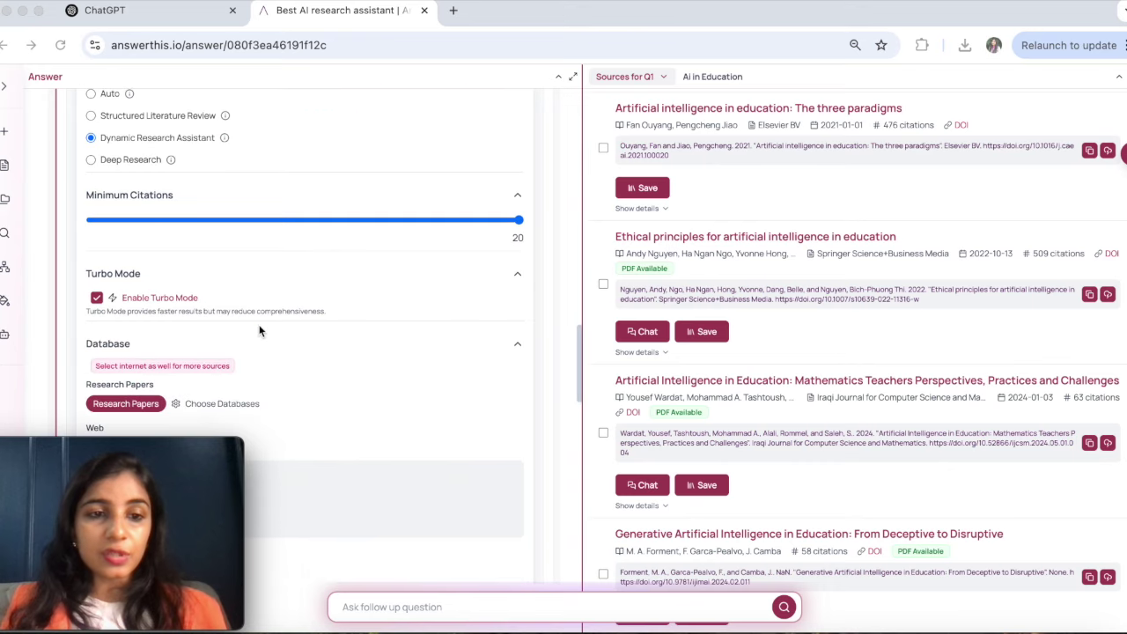
scroll(258, 330, down, 2)
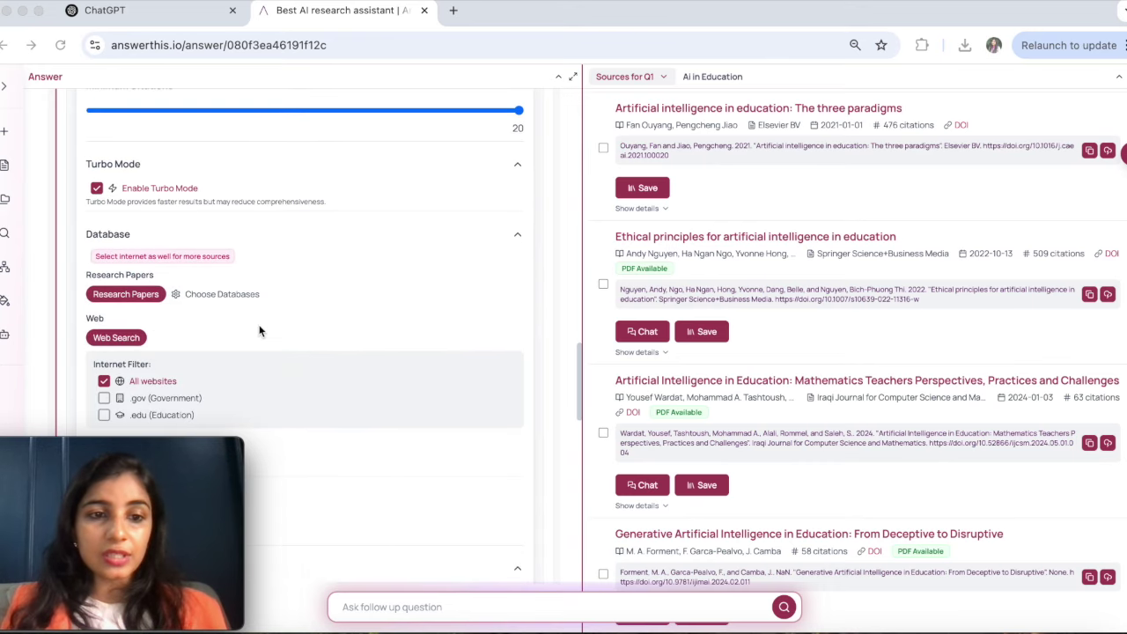
Enter "One research gap from the given papers" as the follow-up question.
click(431, 605)
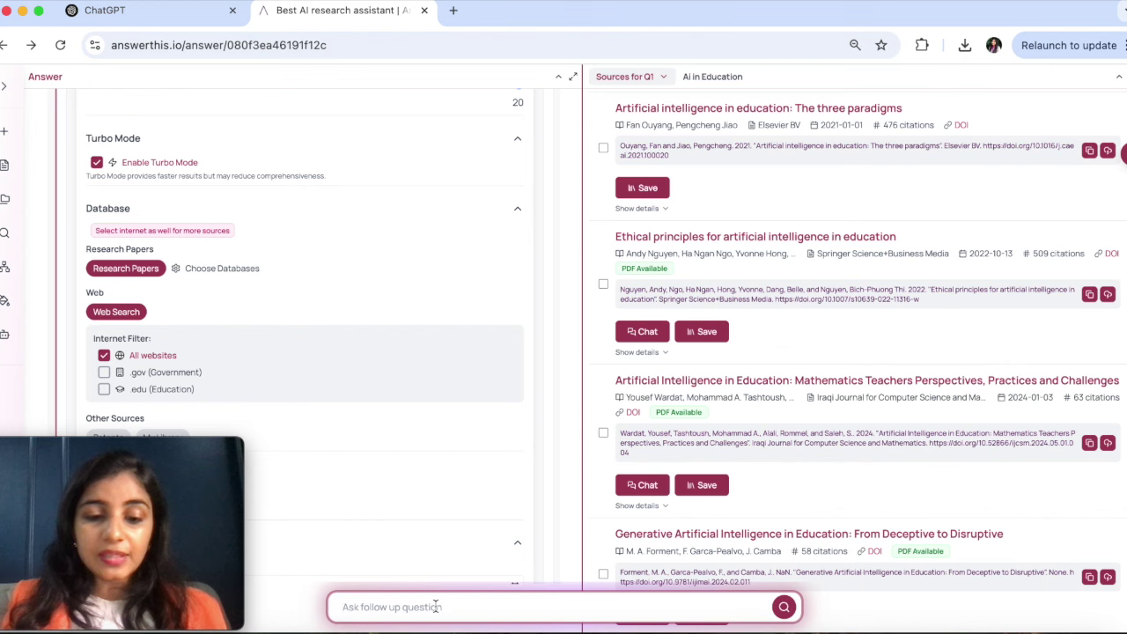
text(One research gap from t)
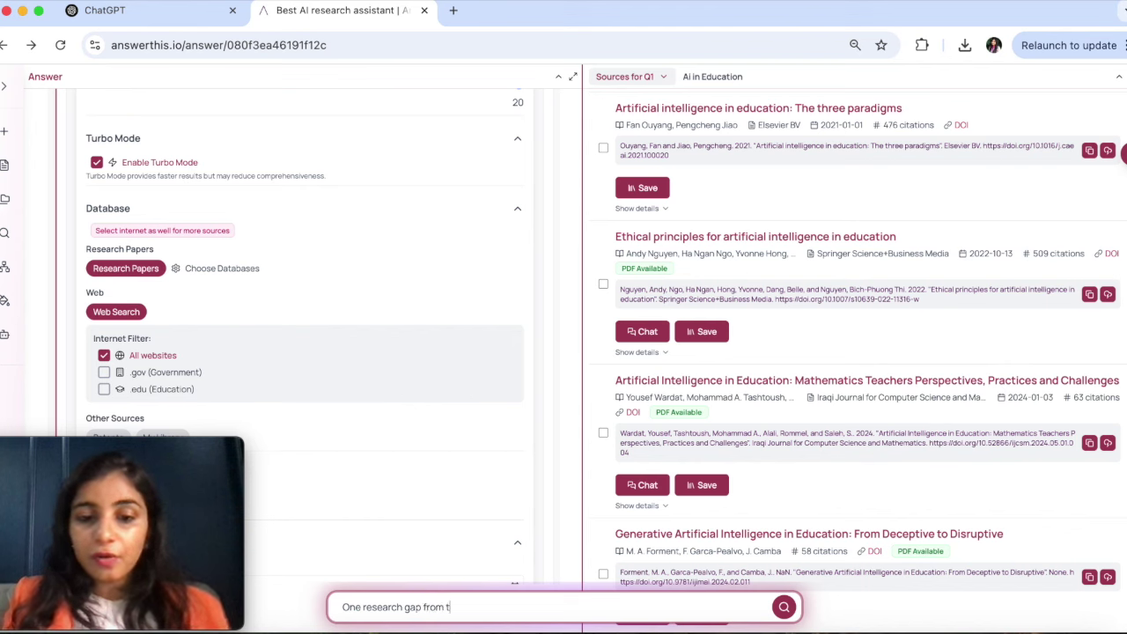
text(he glven papers)
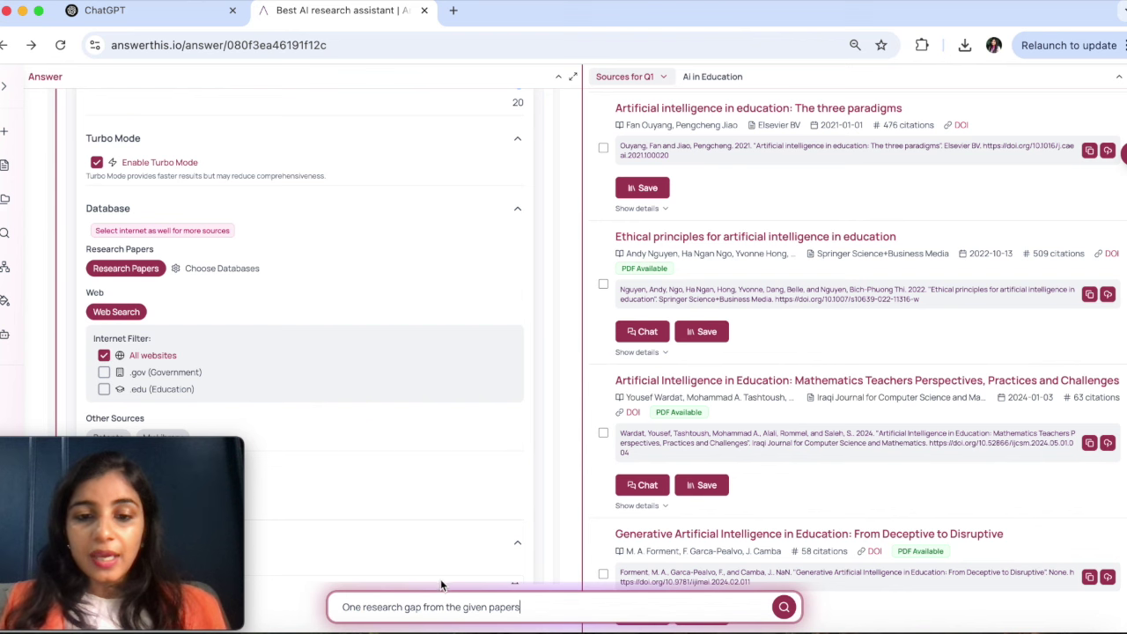
Copy the answer to "what could be one strong research gap from the provided answer", from its first paragraph through the "blind spots" paragraph.
scroll(473, 504, down, 10)
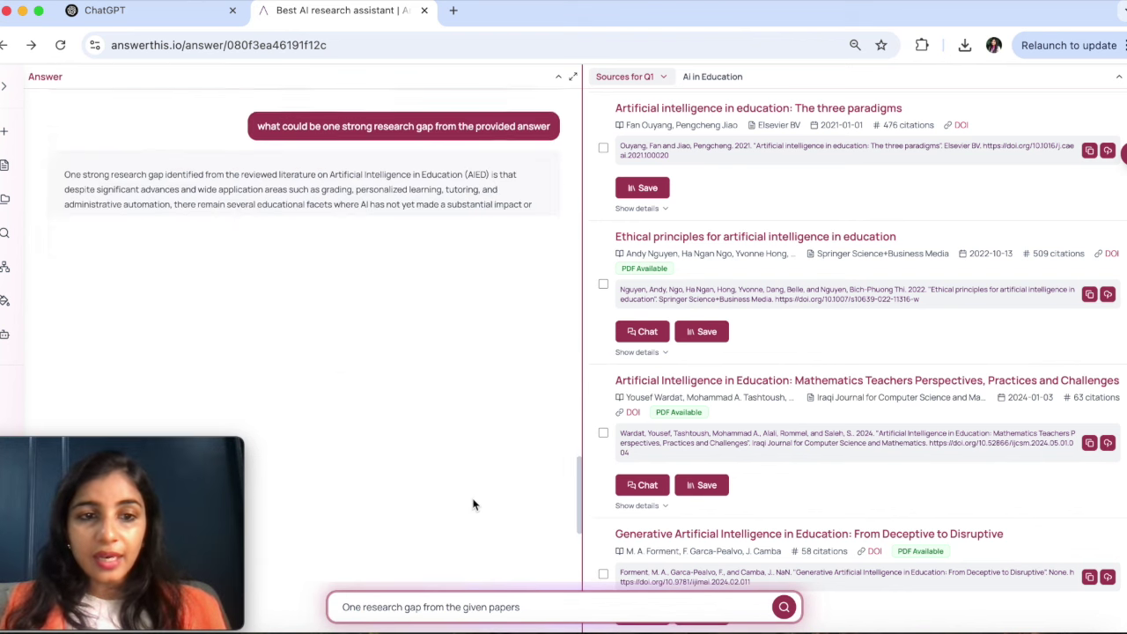
click(473, 498)
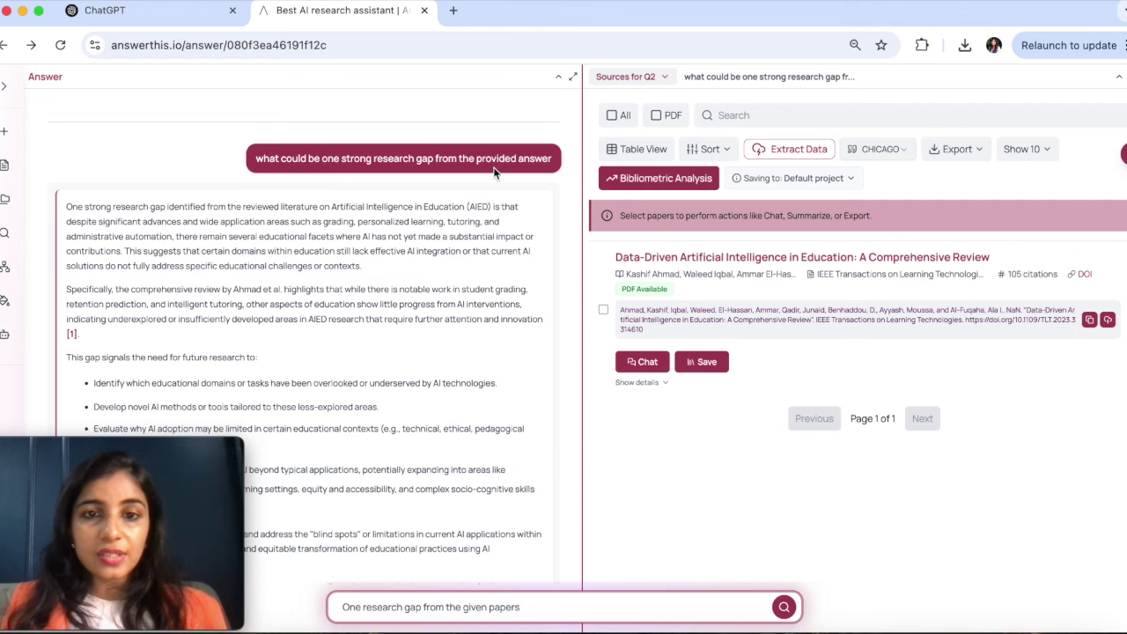
scroll(399, 267, down, 4)
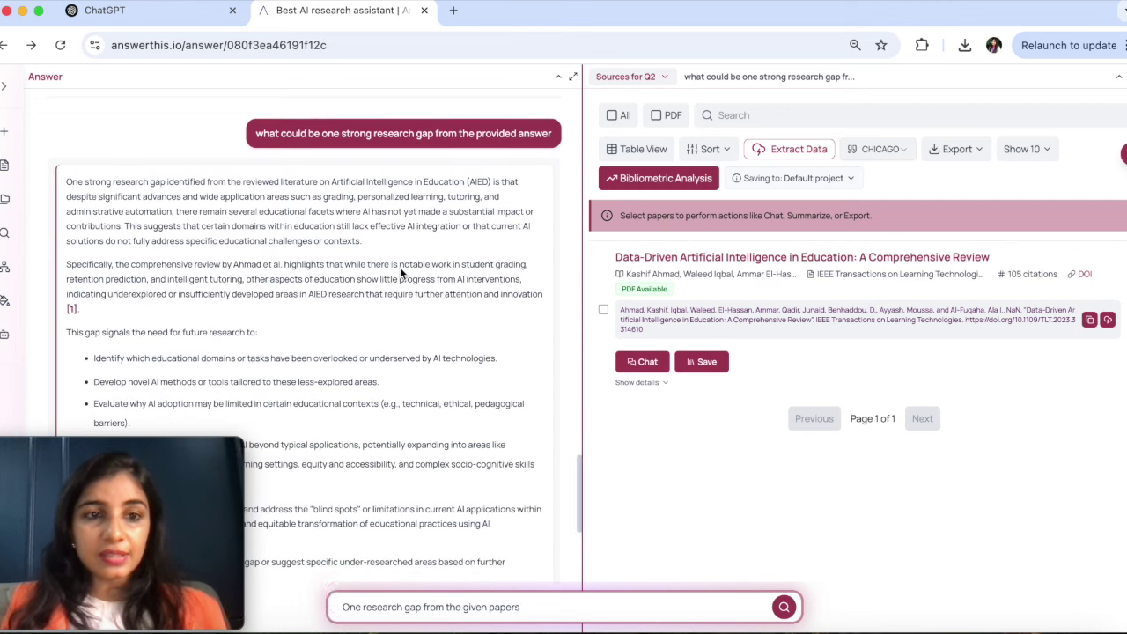
scroll(233, 236, down, 5)
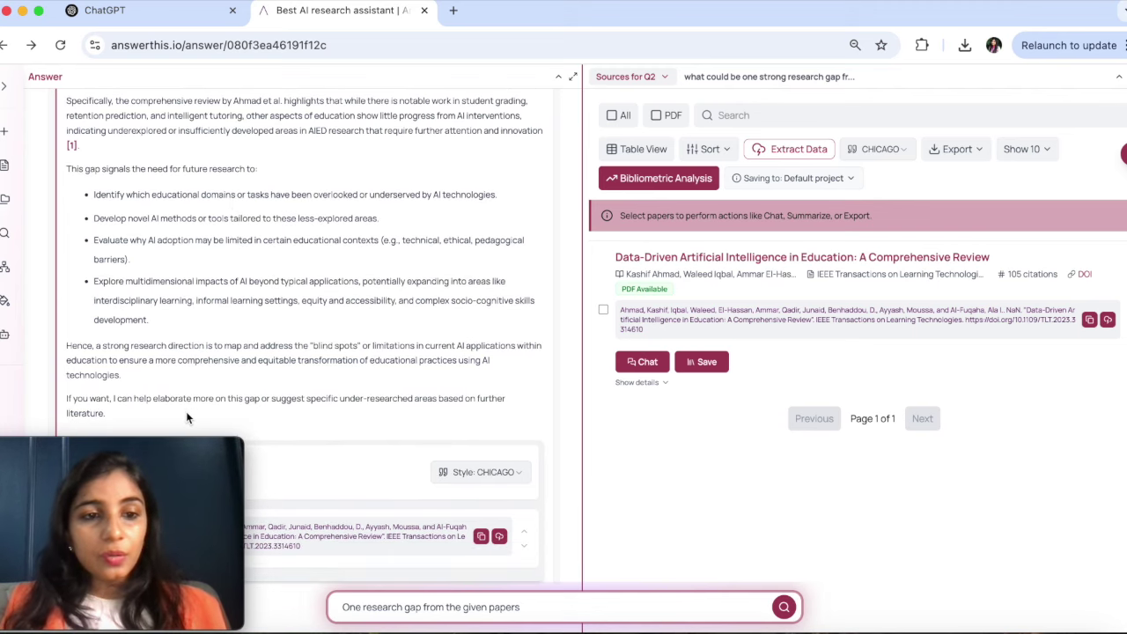
drag(124, 374, 74, 187)
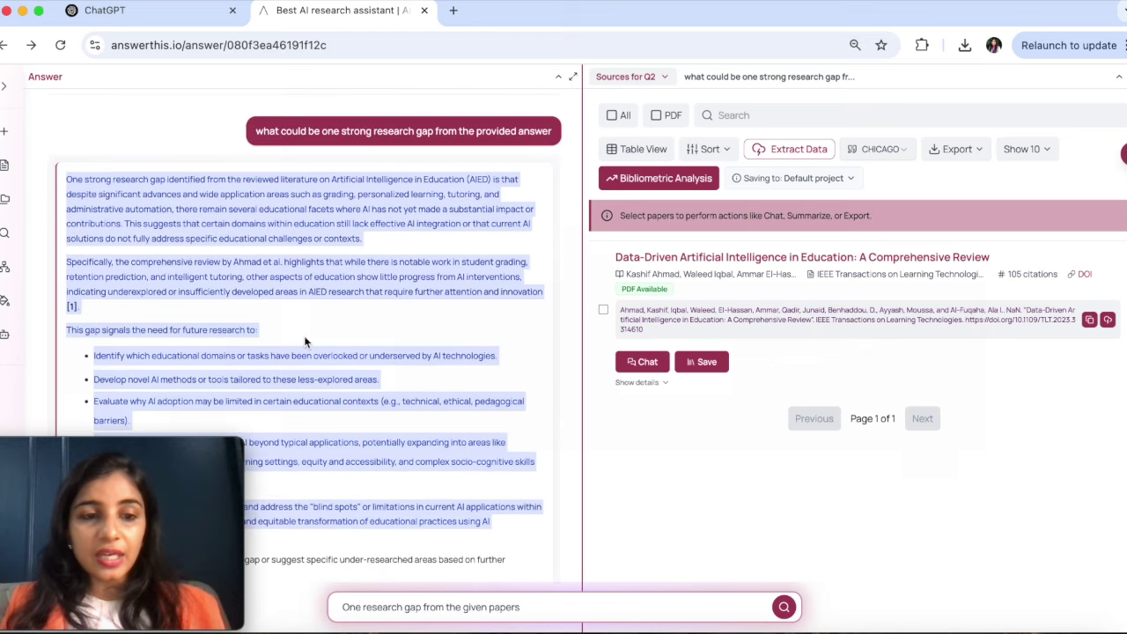
Switch to Word and paste the copied research-gap text below the last literature review paragraph in Document56.
click(798, 628)
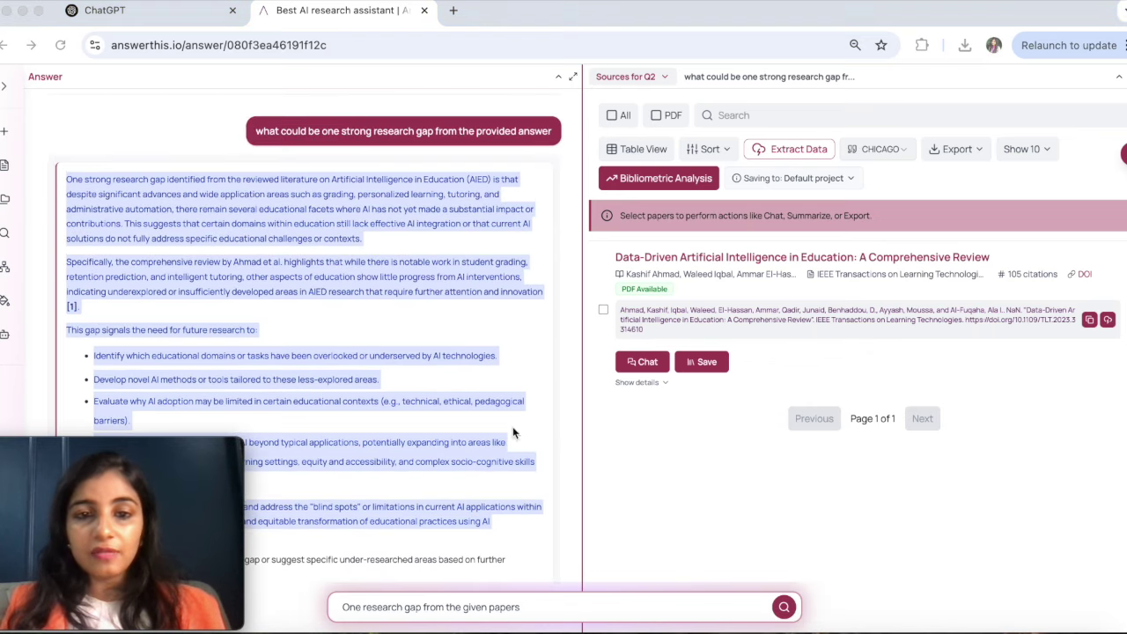
scroll(264, 370, down, 15)
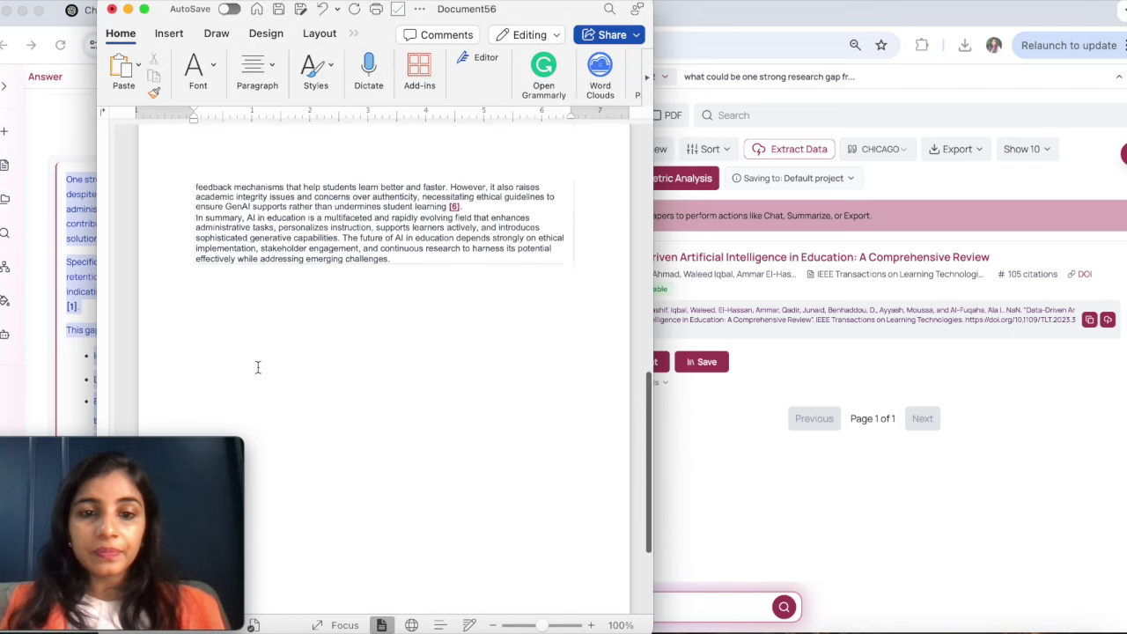
click(342, 335)
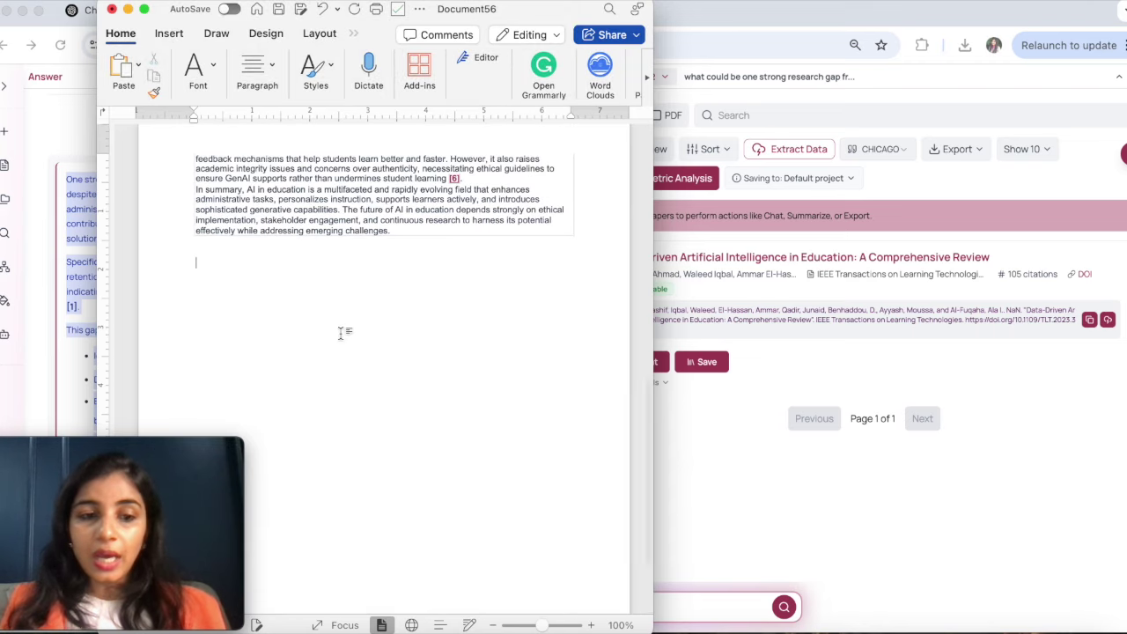
key(super+v)
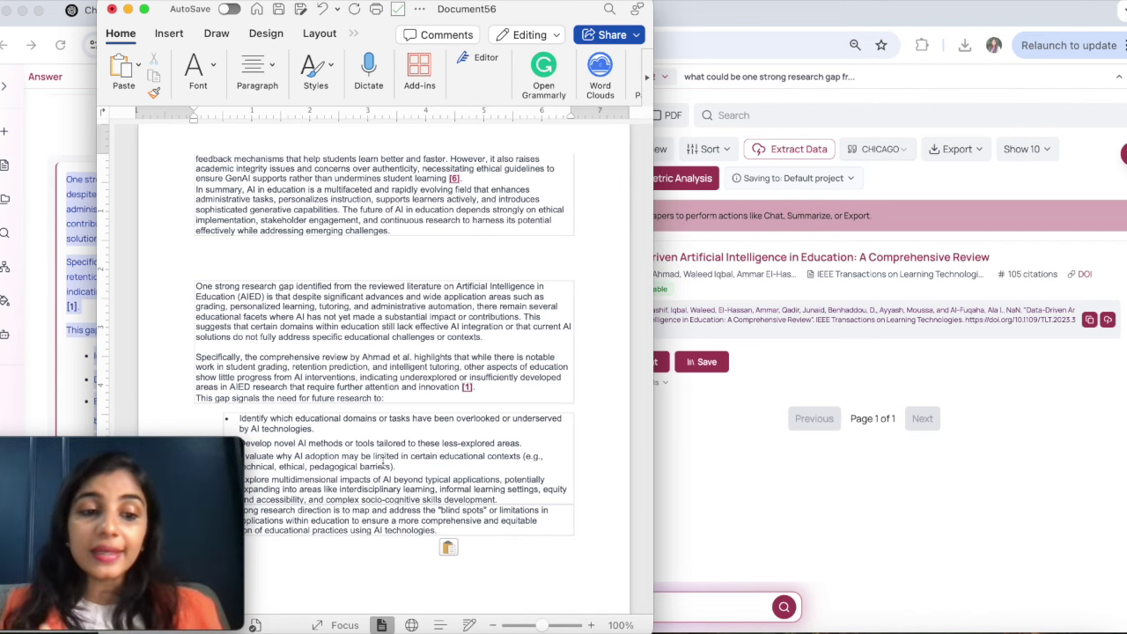
Review the Word draft from its AI in Education title through the research-gap section, and minimize the document window.
scroll(385, 463, up, 15)
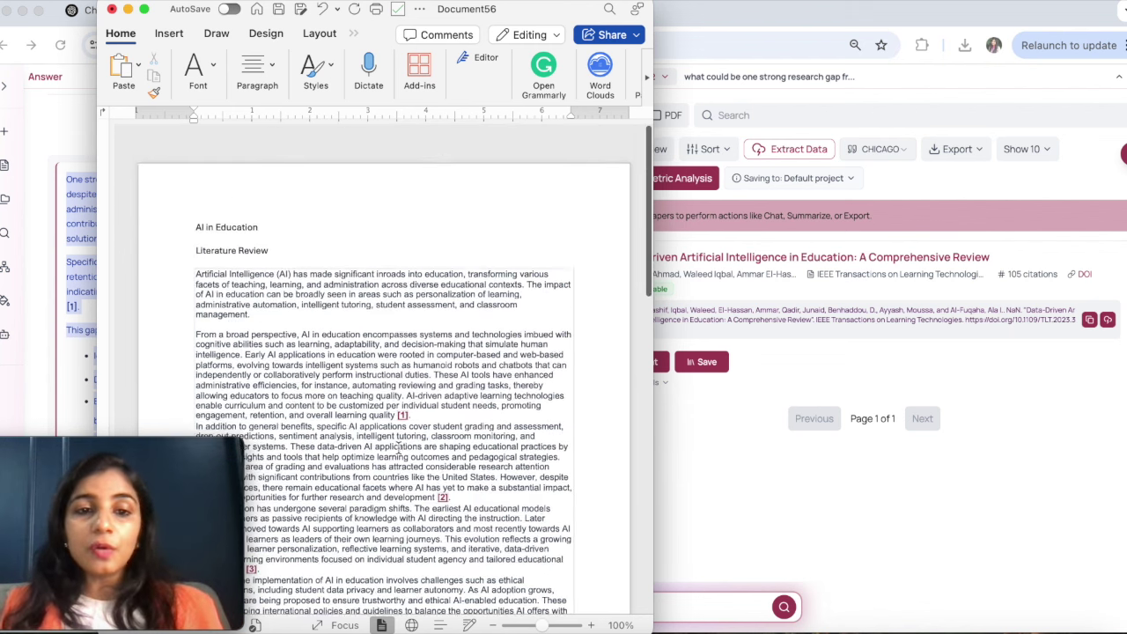
scroll(425, 392, down, 3)
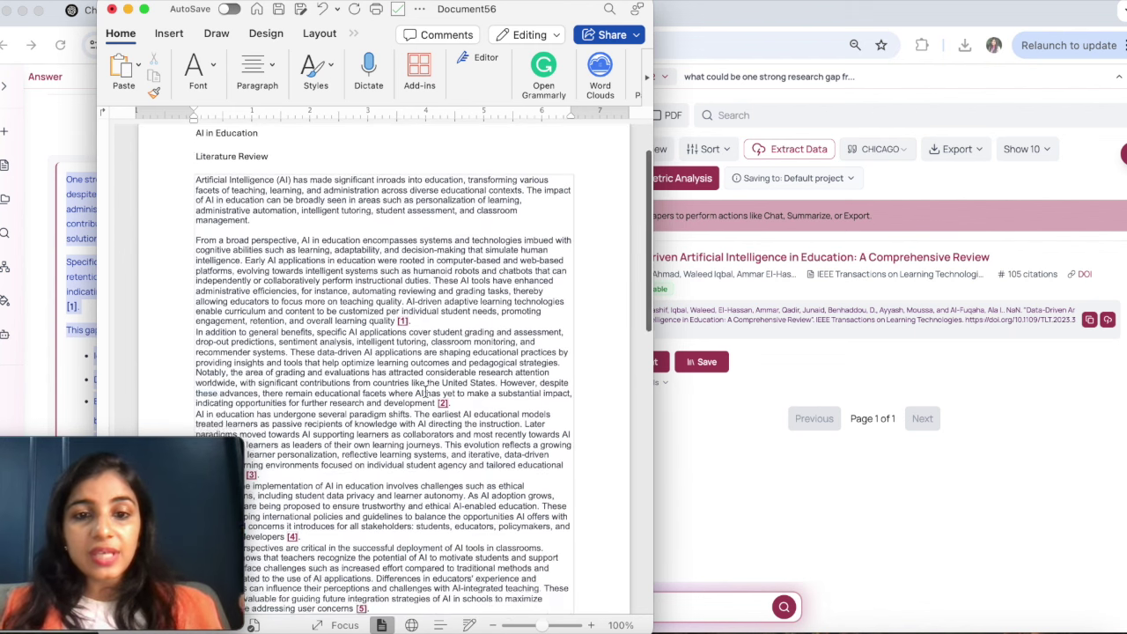
scroll(454, 282, down, 15)
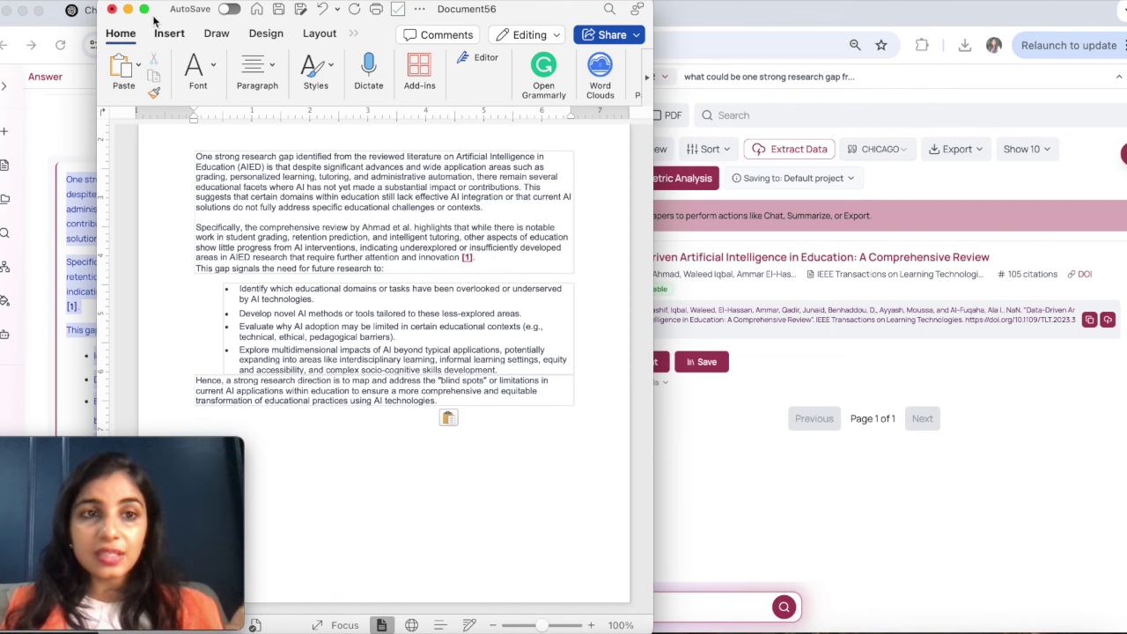
click(128, 8)
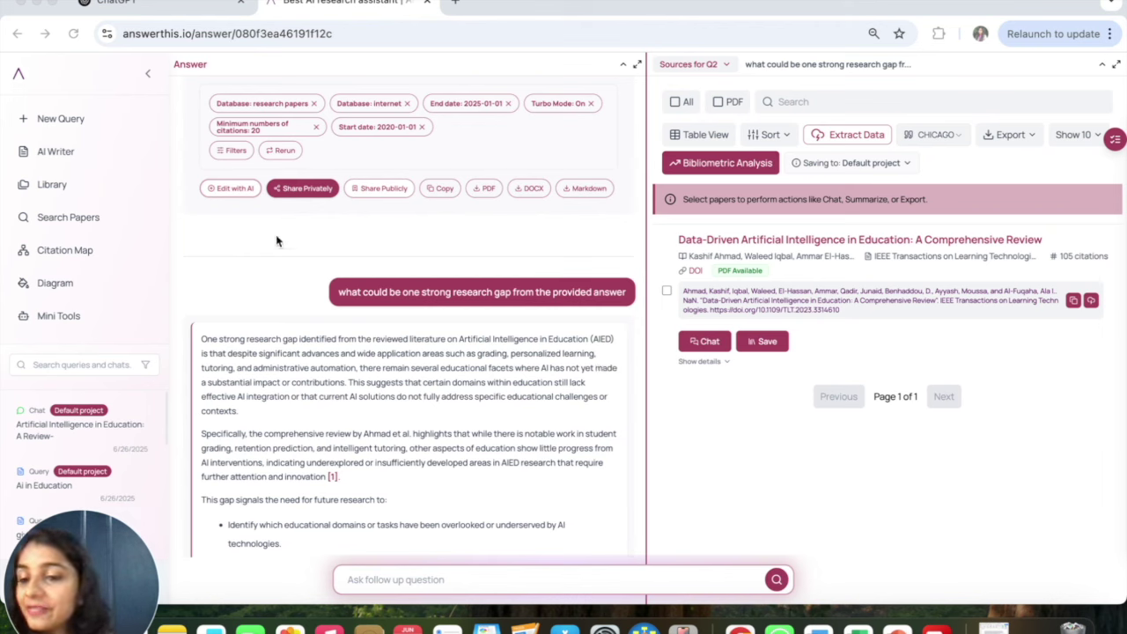
In the citation map, search for "Artificial Intelligence in Education: Mathematics Teachers' Perspectives, Practices and Challenges" and set that paper as the graph's origin.
click(78, 253)
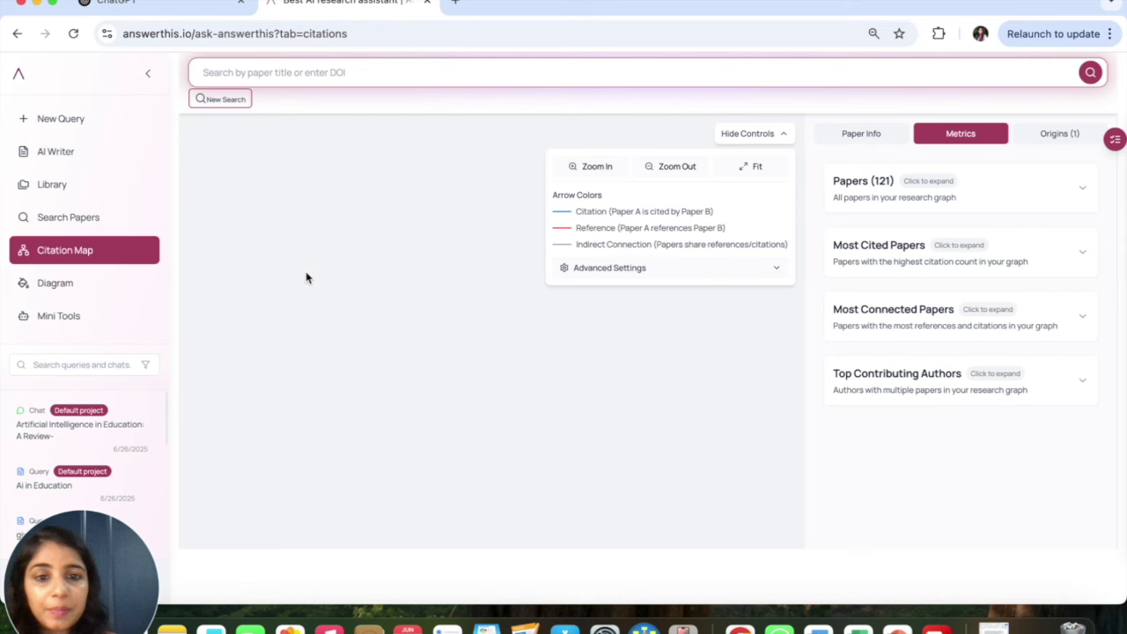
click(322, 70)
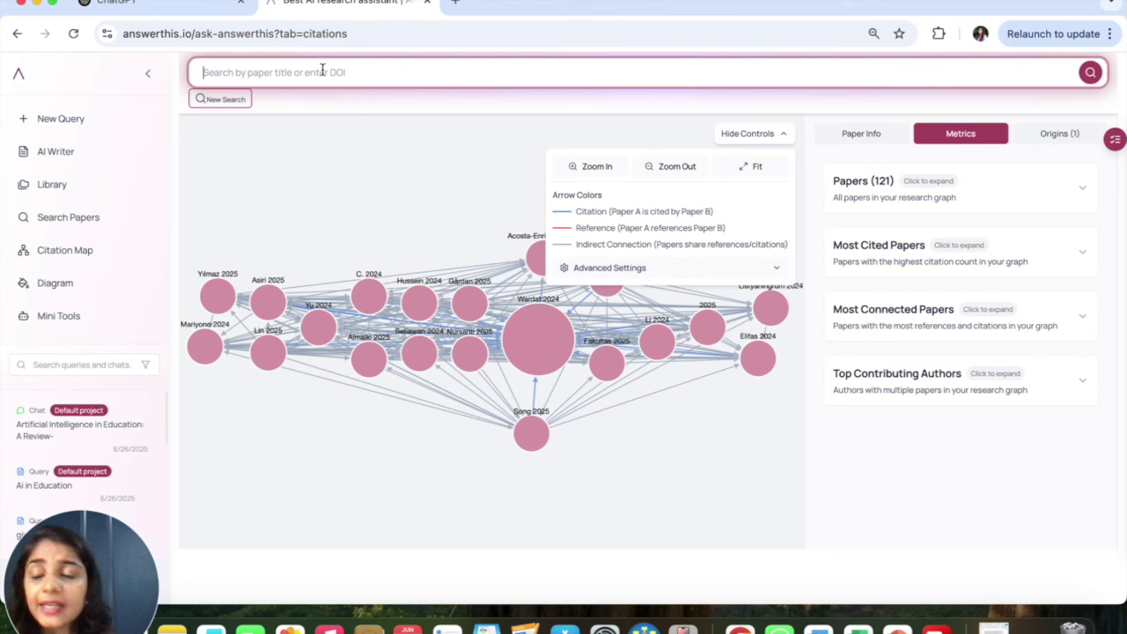
text(Artificial Intelligence in Education: Mathematics Teachers' Perspectives, Practices and Challenges)
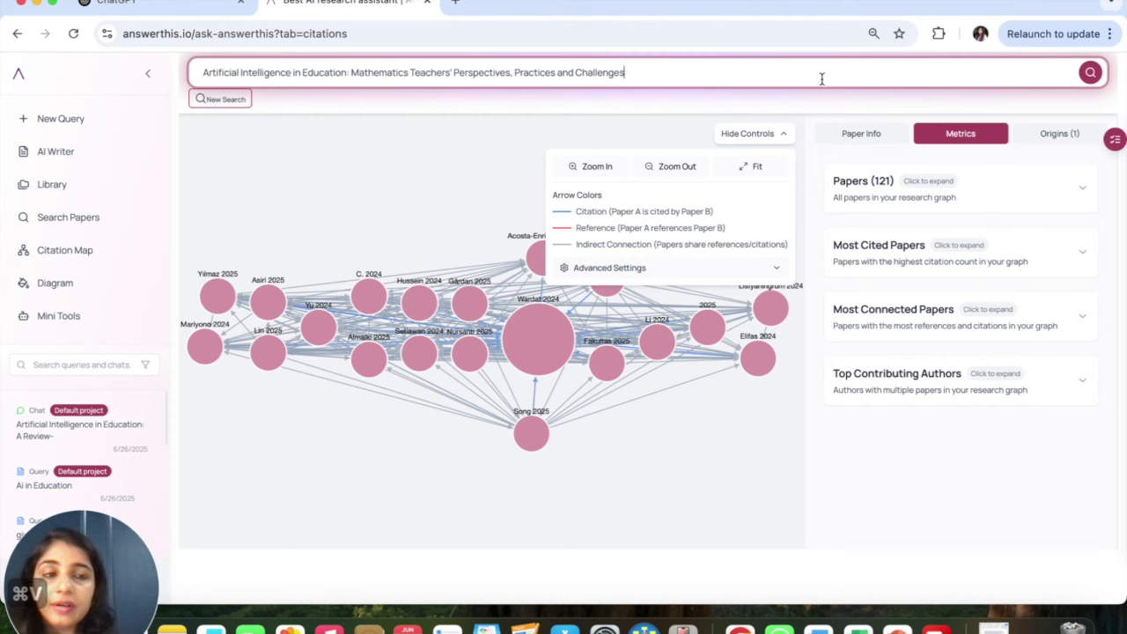
click(1093, 78)
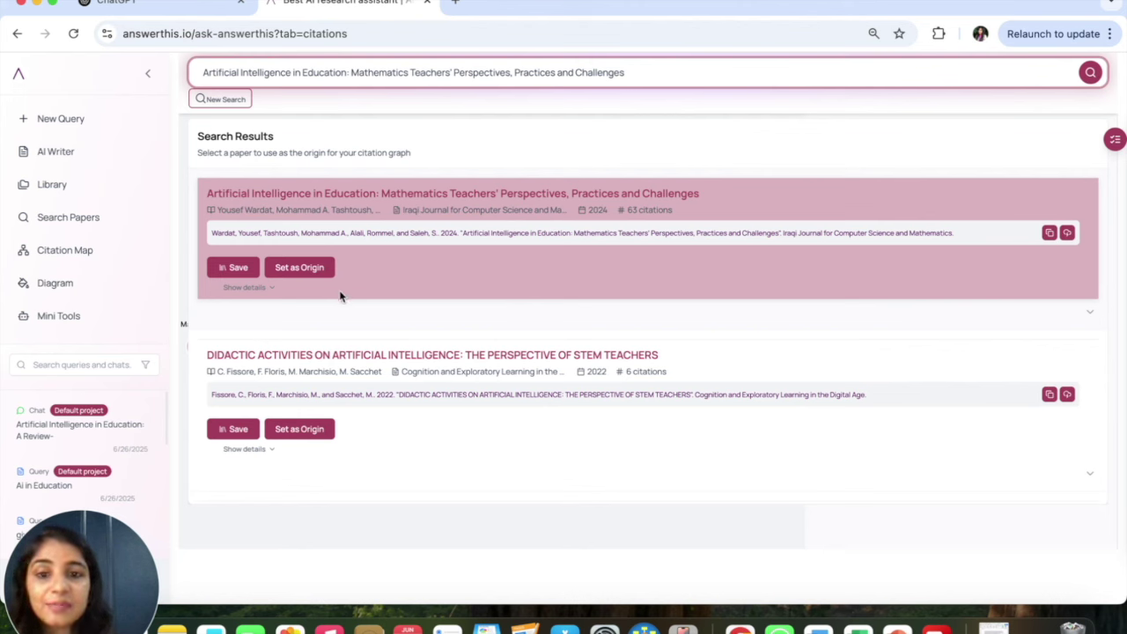
click(300, 270)
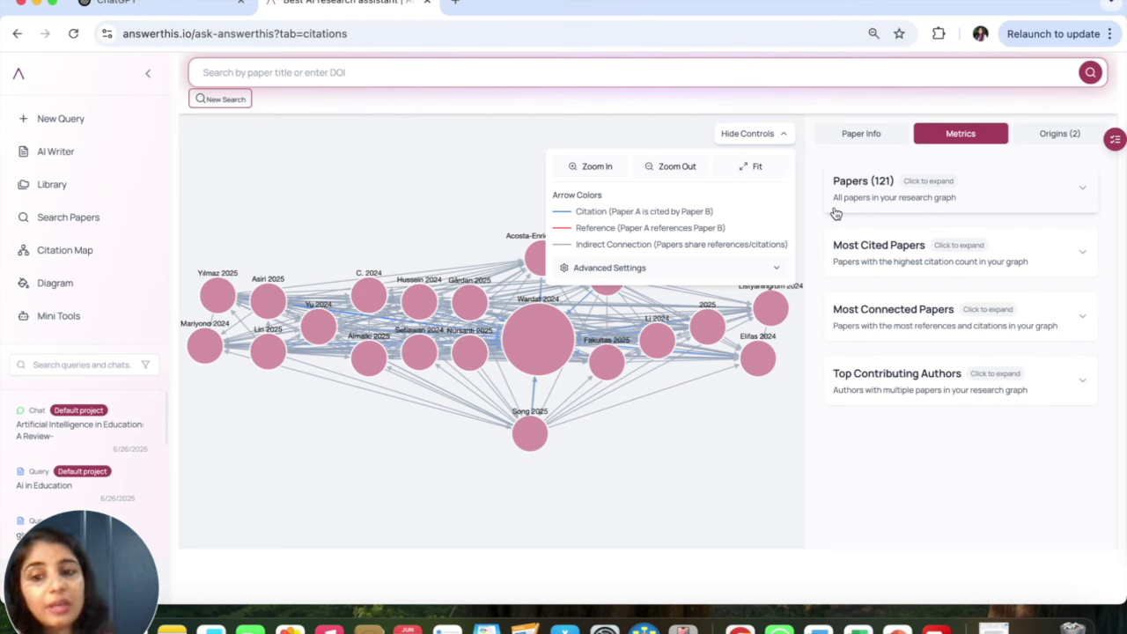
Expand the list of all papers in the citation graph's metrics and browse its first entries.
click(1000, 200)
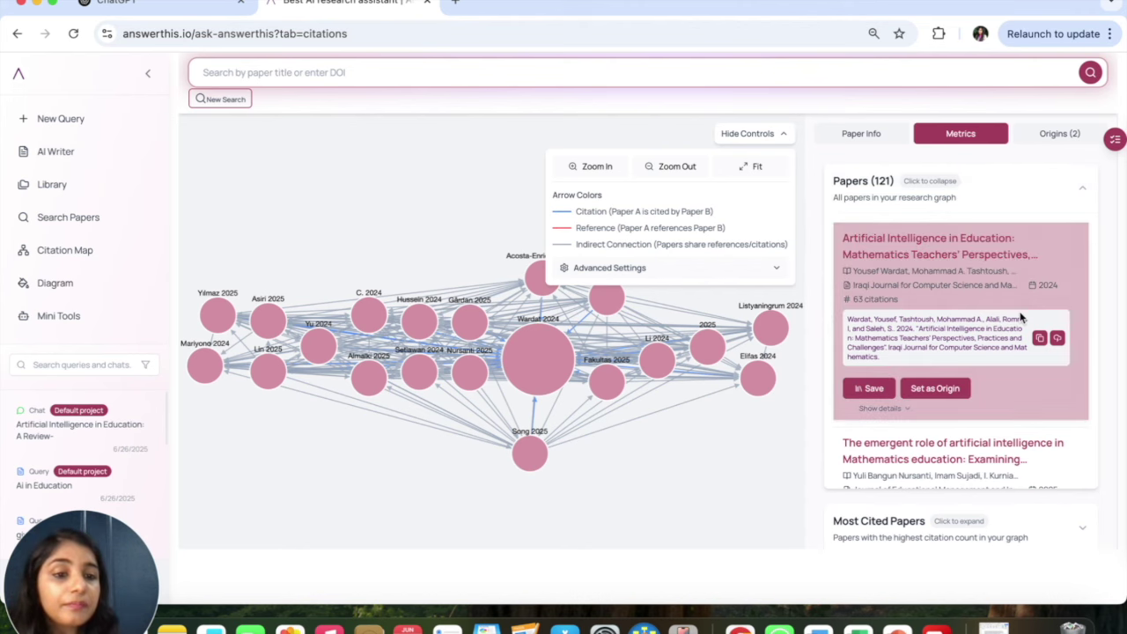
scroll(961, 314, down, 1)
scroll(961, 314, down, 5)
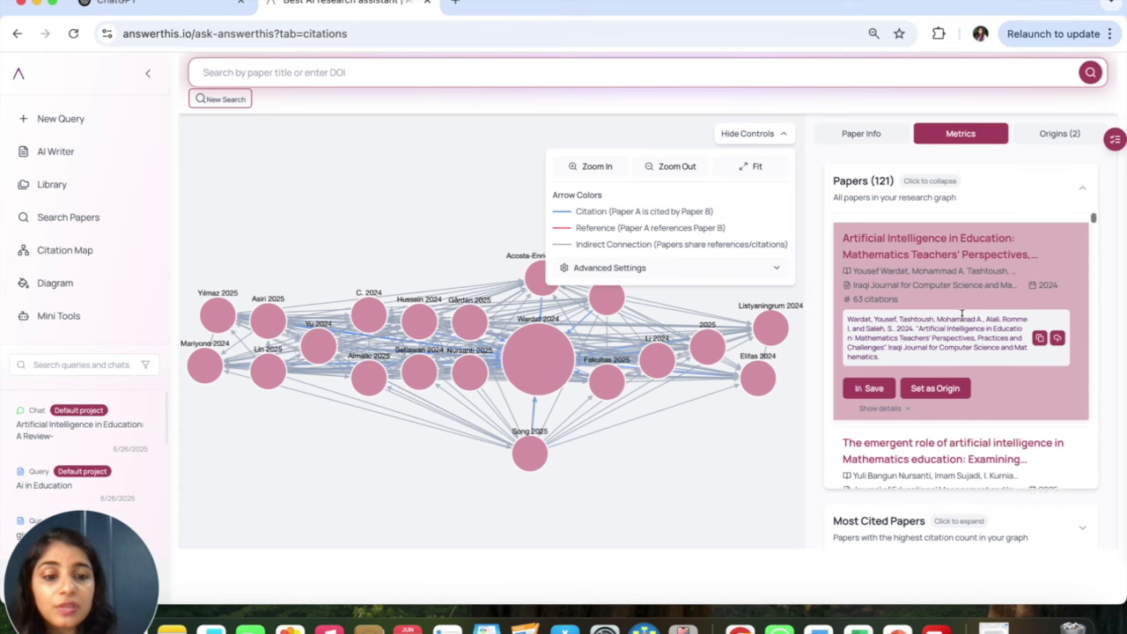
scroll(950, 344, up, 6)
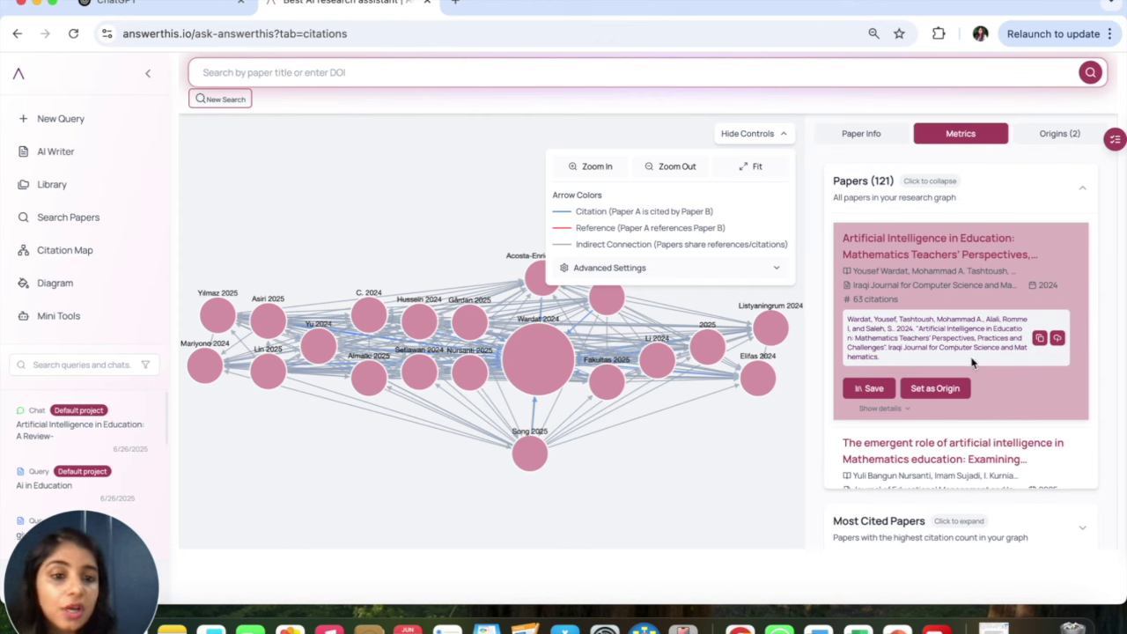
scroll(972, 363, down, 4)
scroll(973, 363, down, 1)
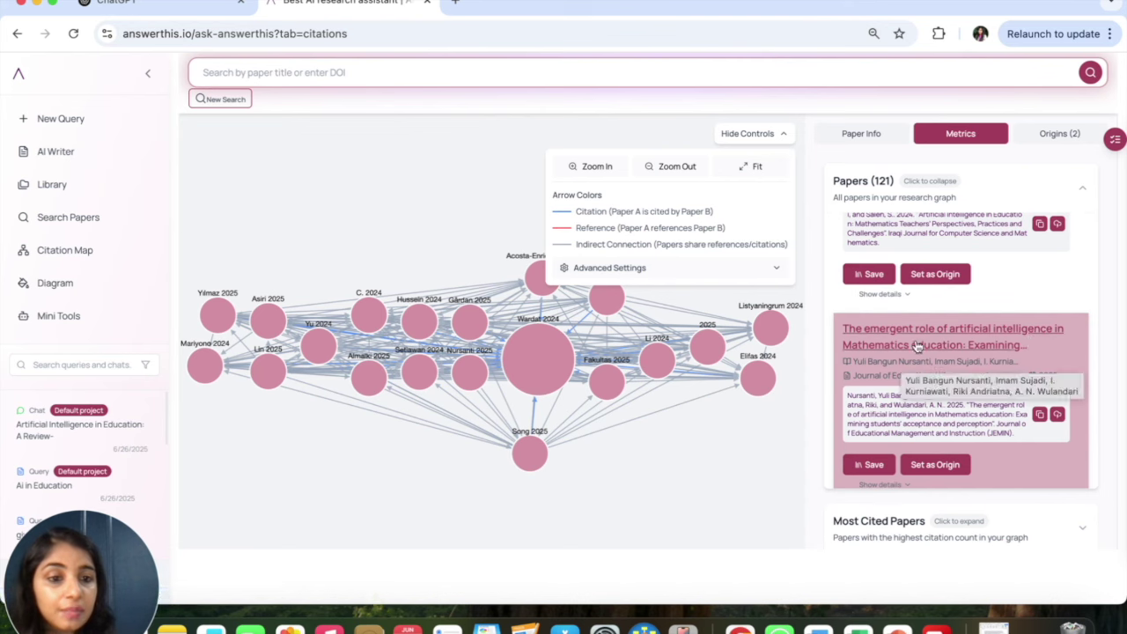
Browse all papers in the citation graph's metrics and save "Leveraging AI in academia: university students' adoption of ChatGPT for writing coursework" to the library.
scroll(915, 352, up, 4)
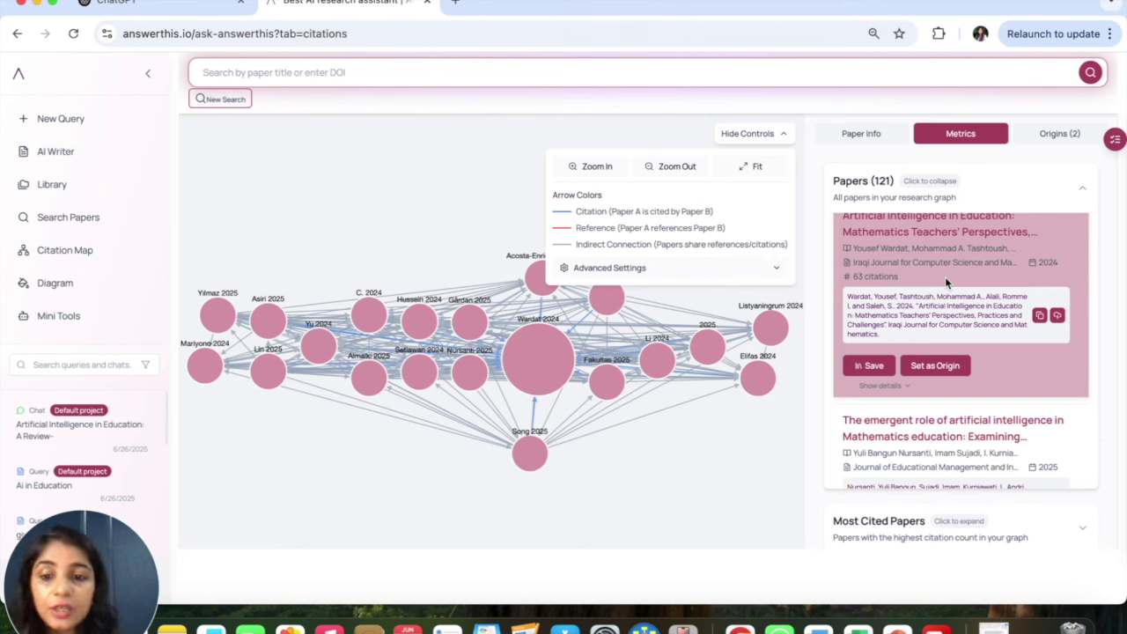
scroll(944, 352, down, 10)
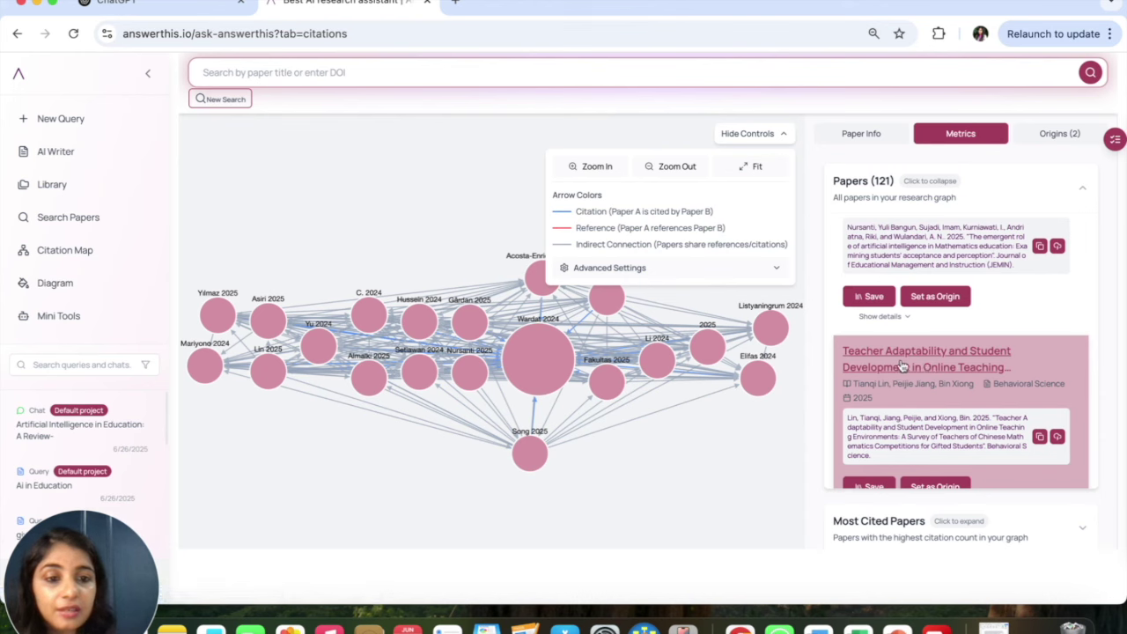
scroll(903, 365, down, 5)
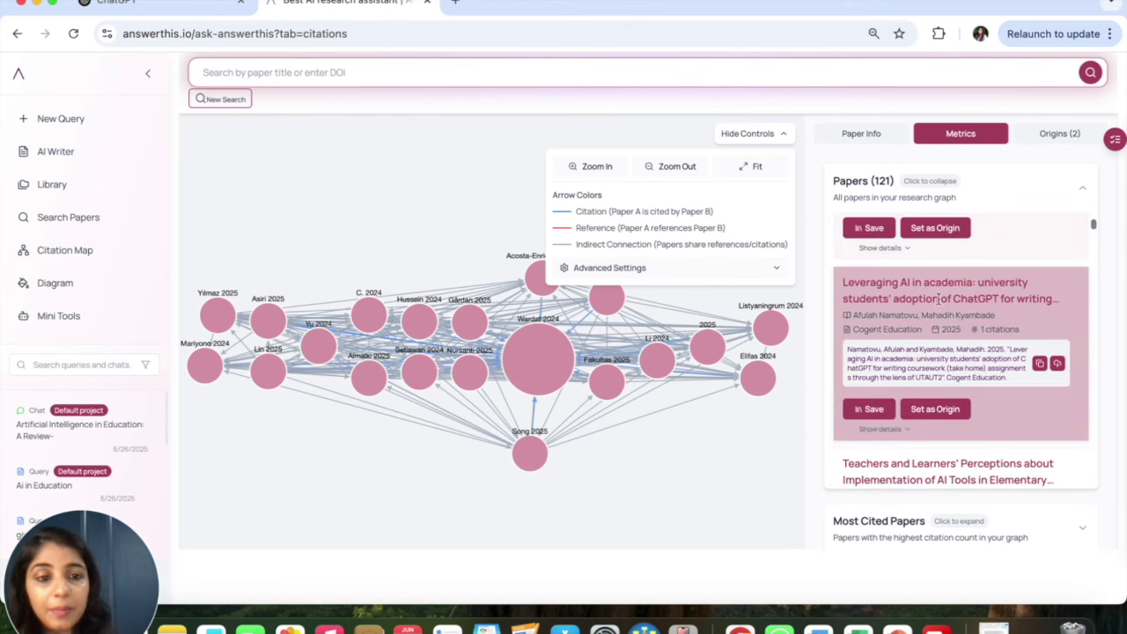
scroll(956, 343, down, 3)
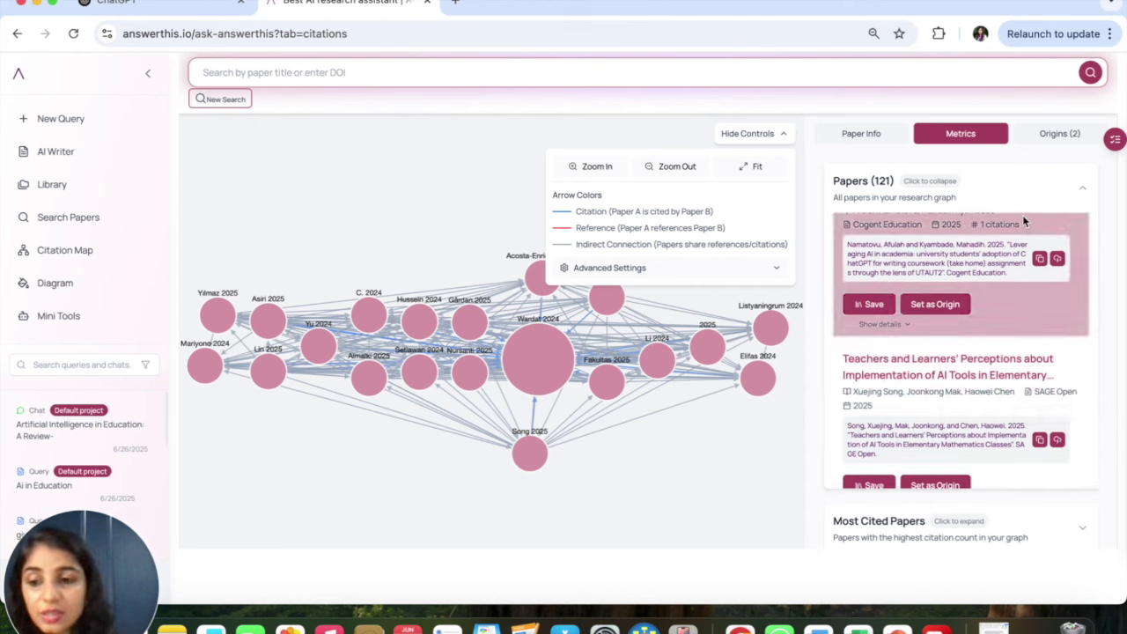
click(872, 304)
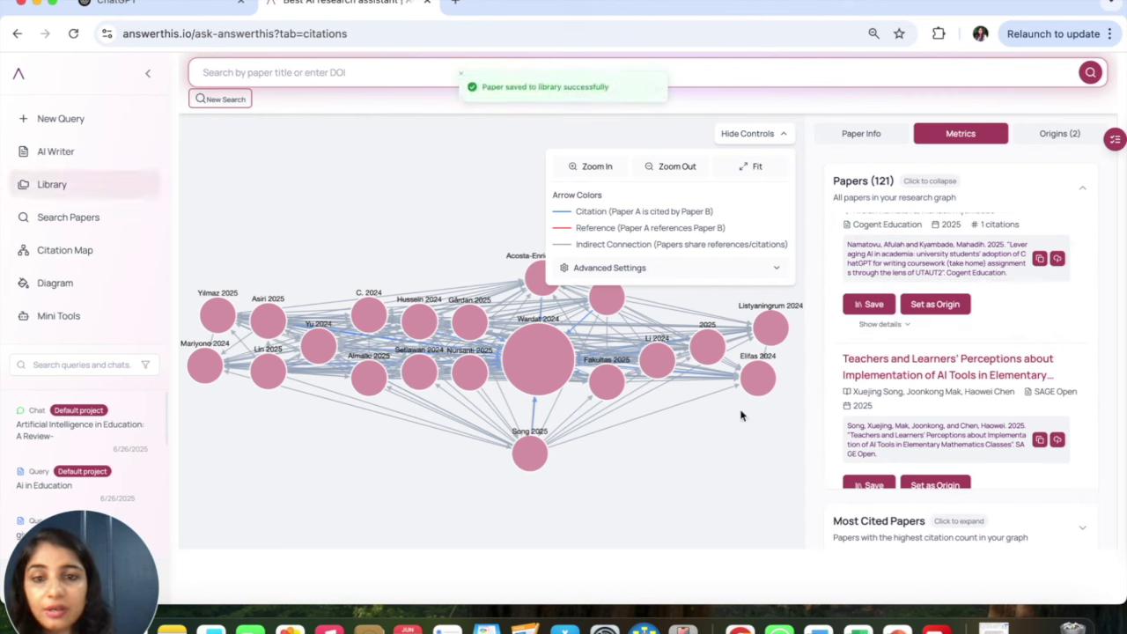
Look through further papers in the graph, then expand the Most Cited Papers list and examine its first entries.
scroll(932, 410, up, 3)
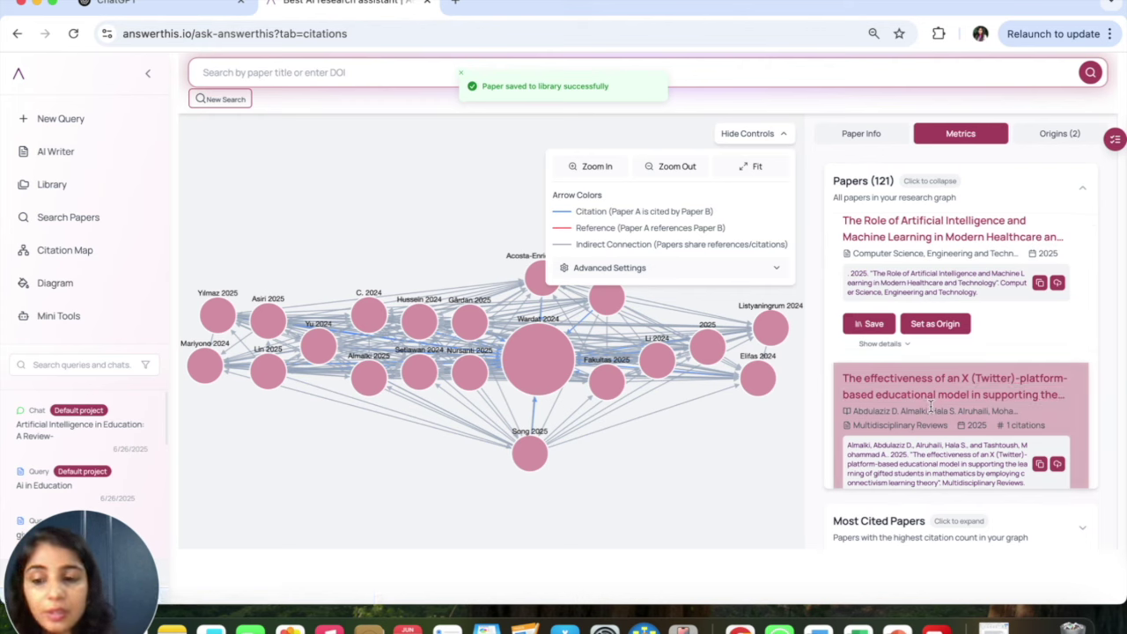
scroll(930, 405, down, 2)
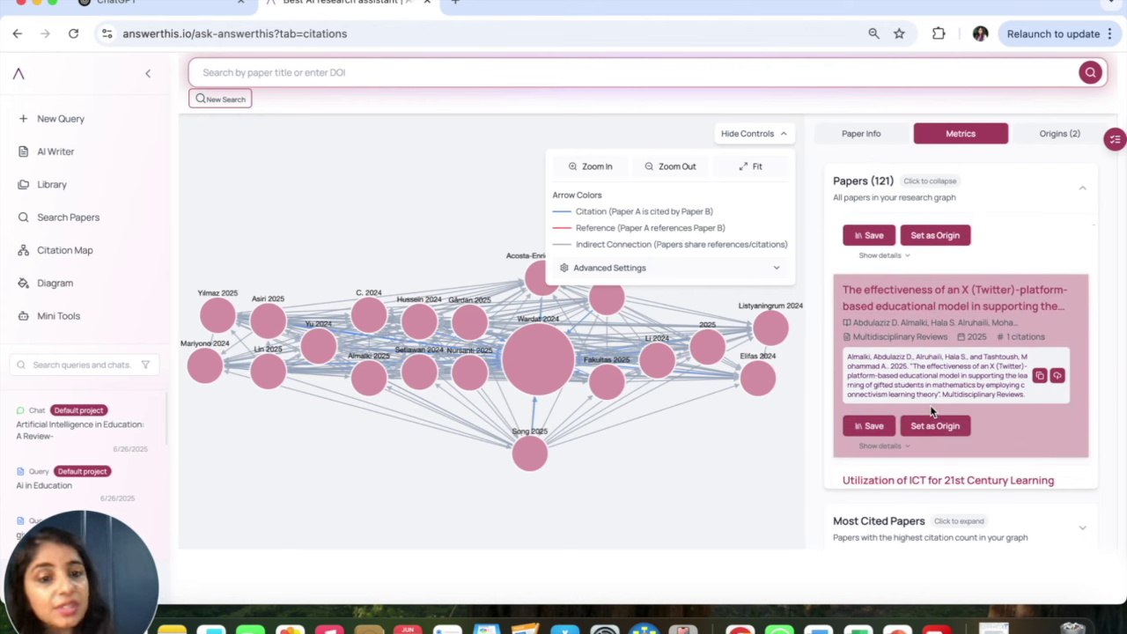
scroll(932, 411, down, 5)
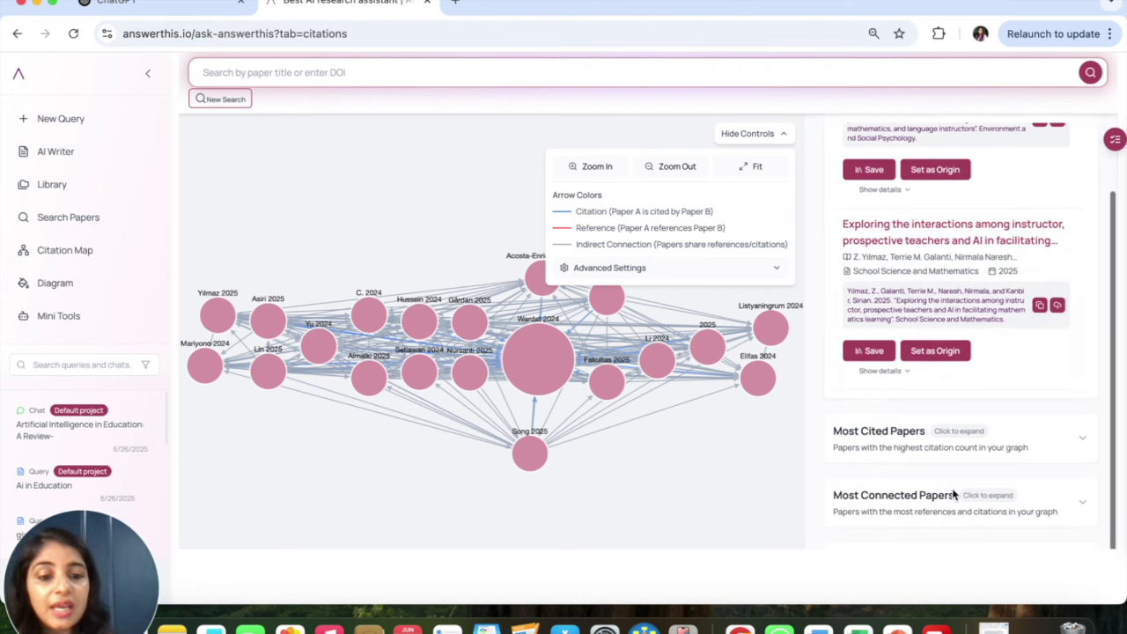
click(1047, 443)
scroll(969, 519, down, 3)
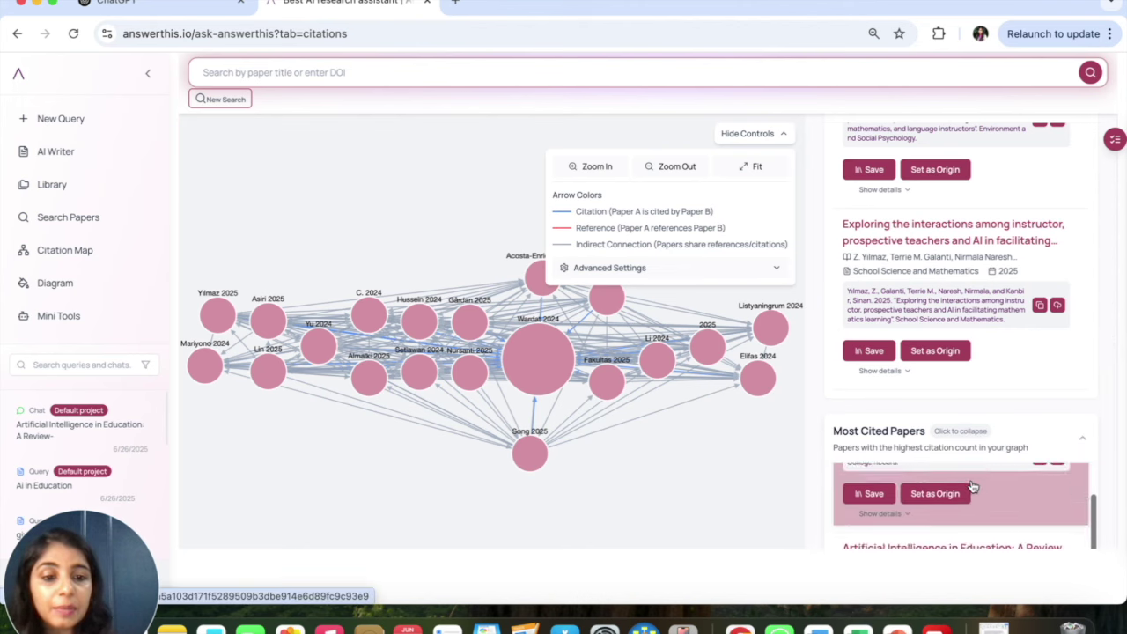
scroll(973, 535, up, 4)
scroll(1035, 377, down, 2)
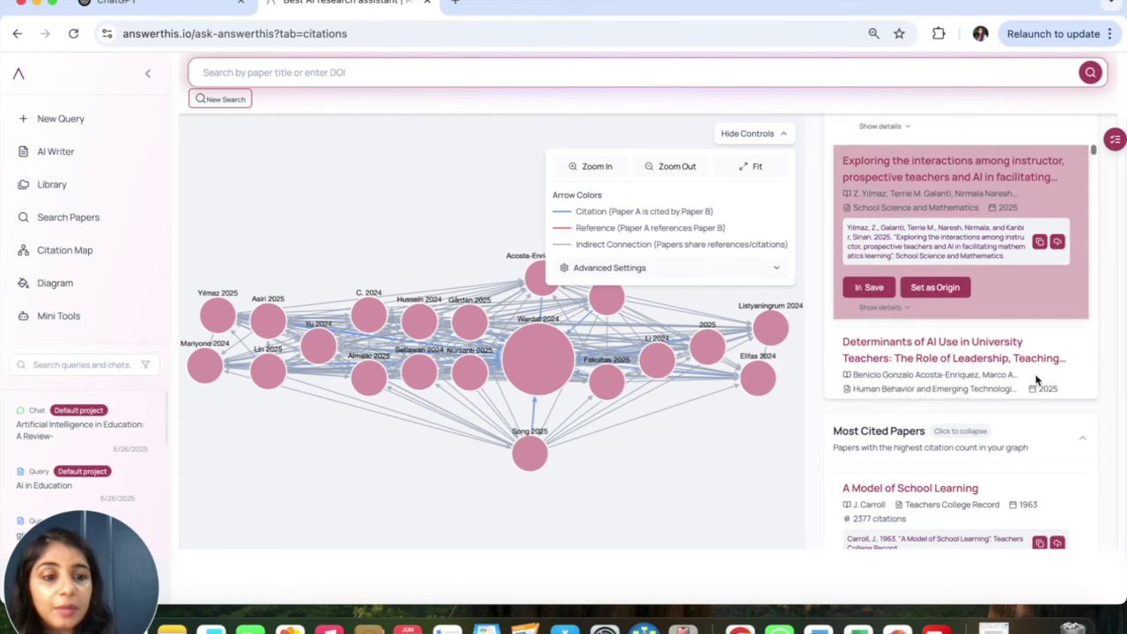
scroll(1113, 416, down, 3)
scroll(1113, 416, down, 2)
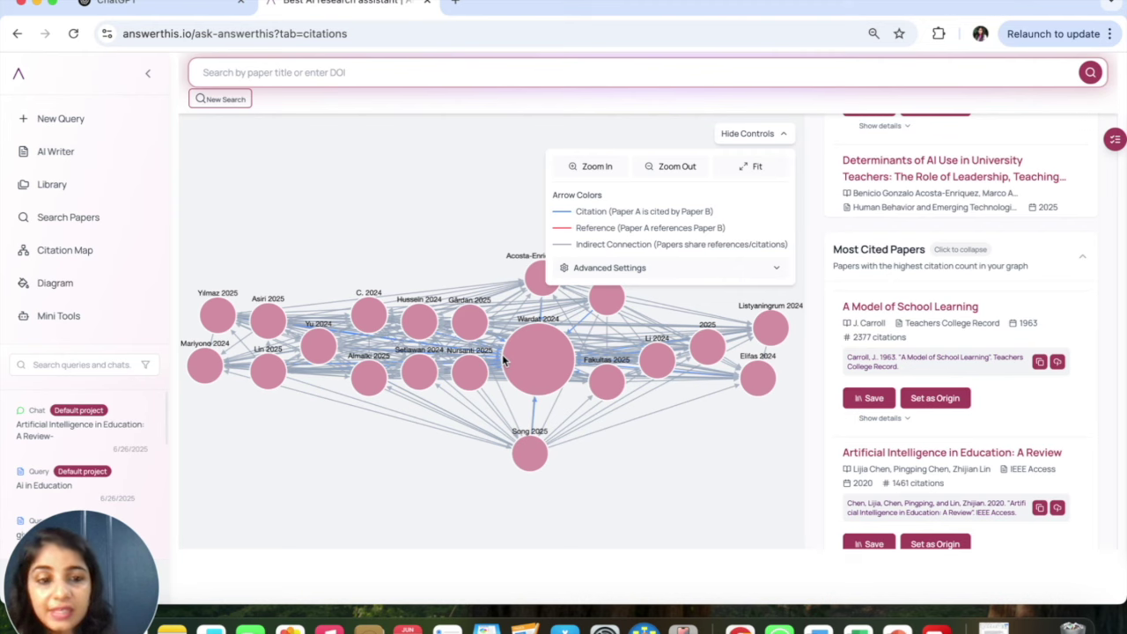
Save the paper "A Model of School Learning" from the most cited papers to the library.
click(868, 398)
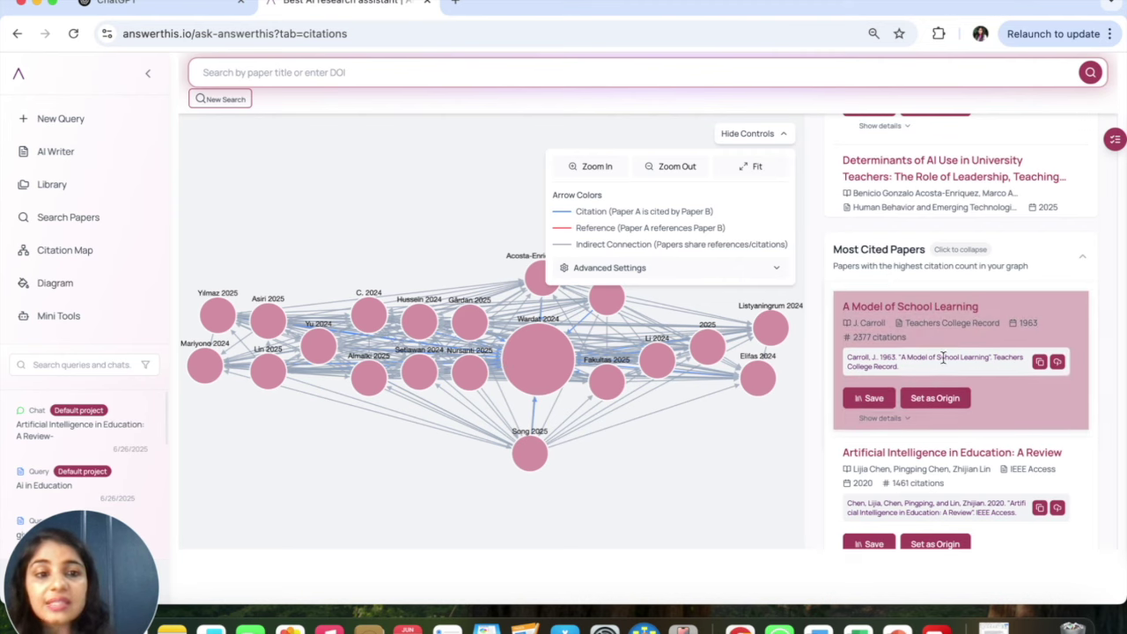
scroll(948, 370, up, 5)
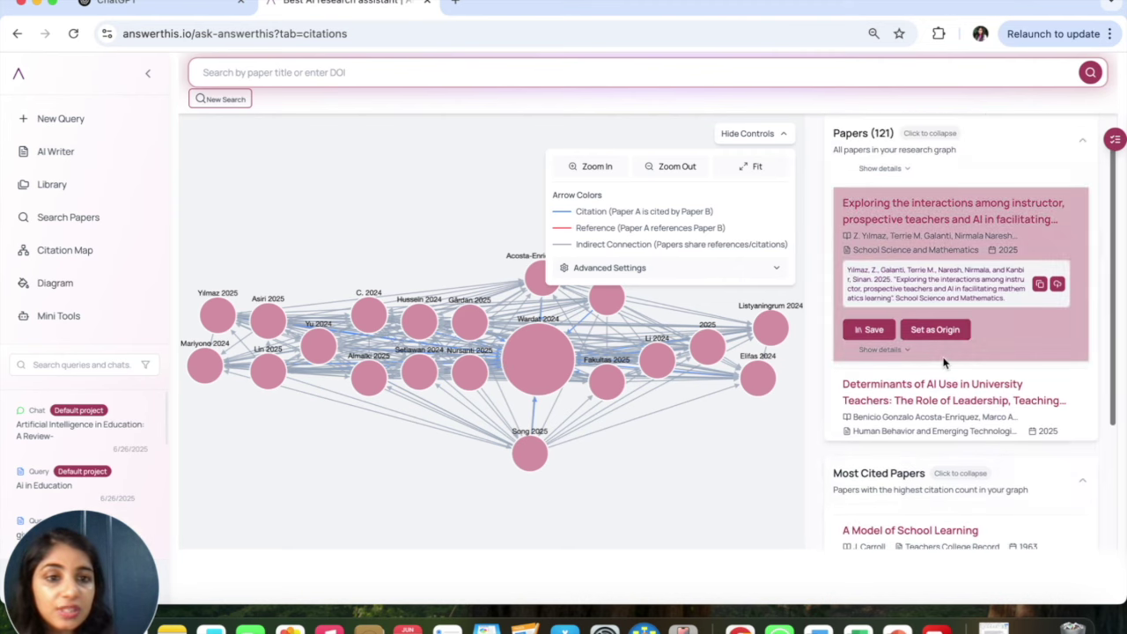
scroll(942, 359, down, 4)
scroll(927, 508, down, 6)
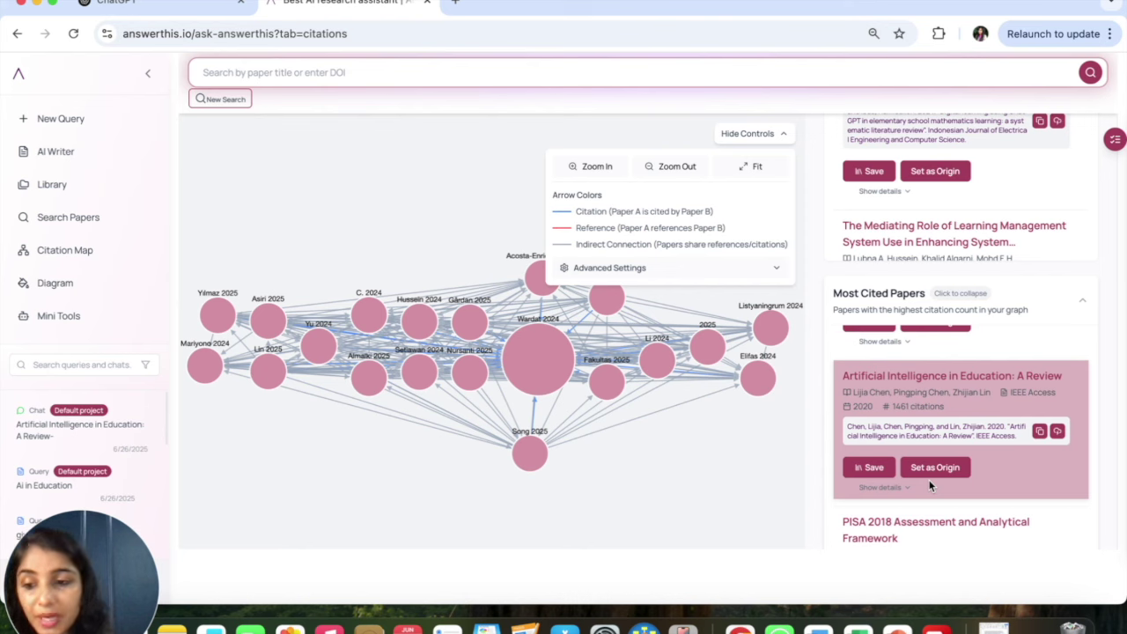
scroll(913, 426, up, 5)
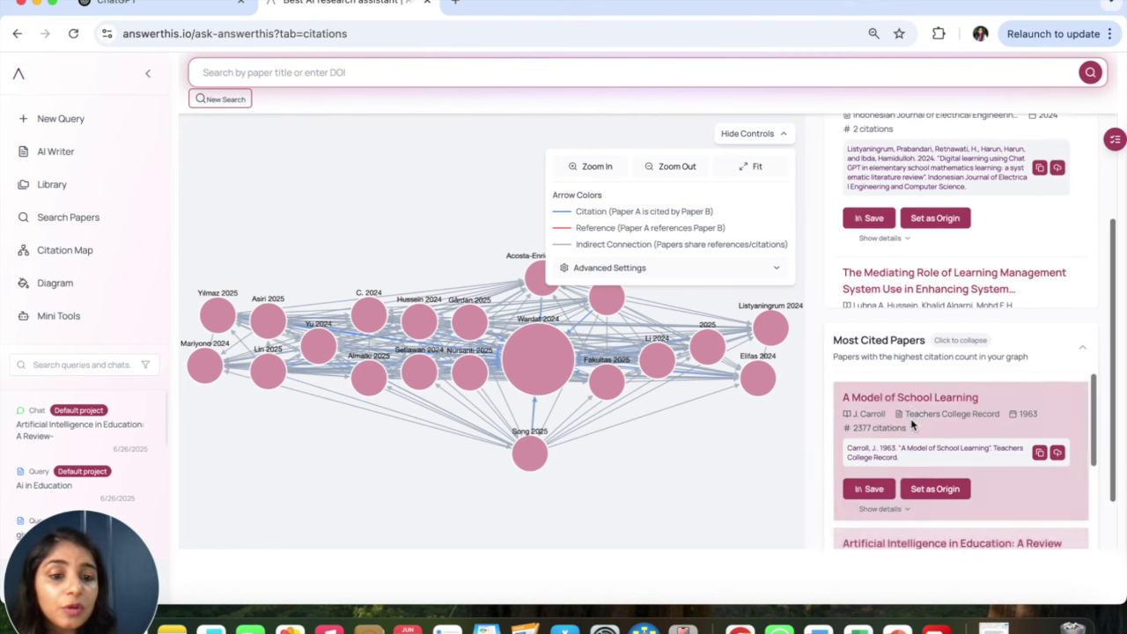
scroll(911, 425, down, 1)
click(874, 417)
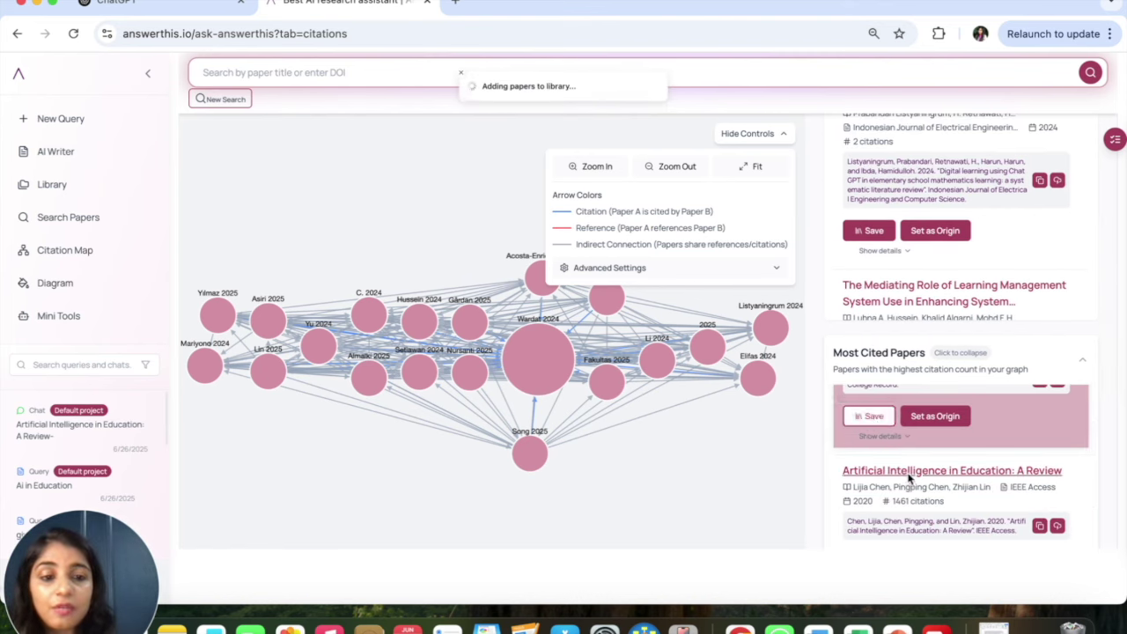
Save "Artificial Intelligence in Education: A Review" and "PISA 2018 Assessment and Analytical Framework" from the most cited papers to the library.
scroll(907, 472, down, 3)
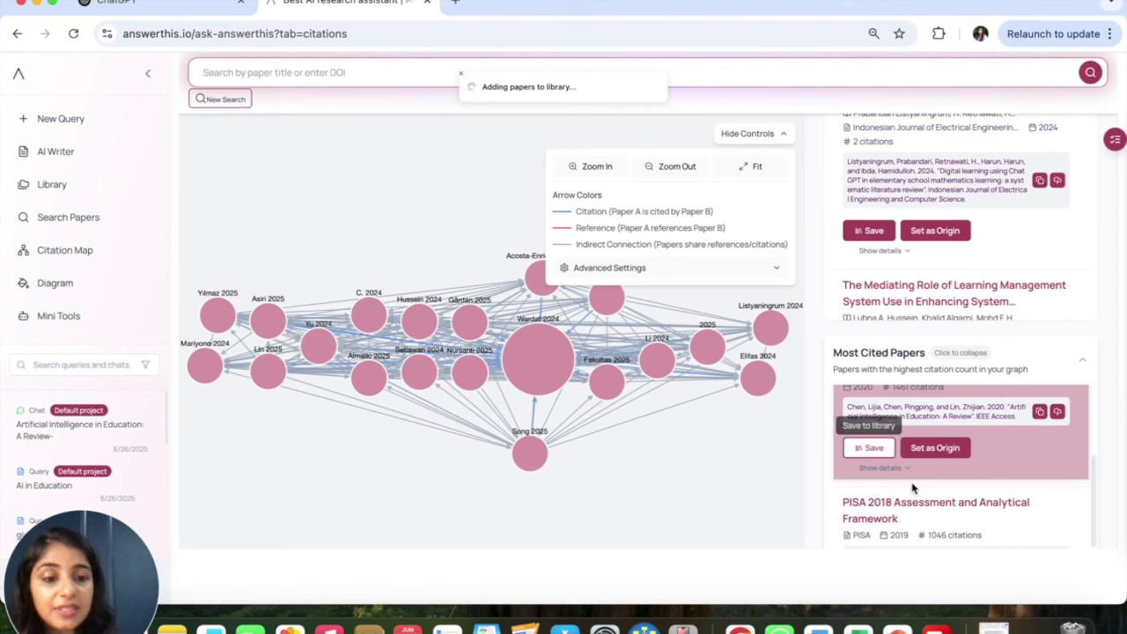
scroll(913, 484, down, 2)
click(867, 504)
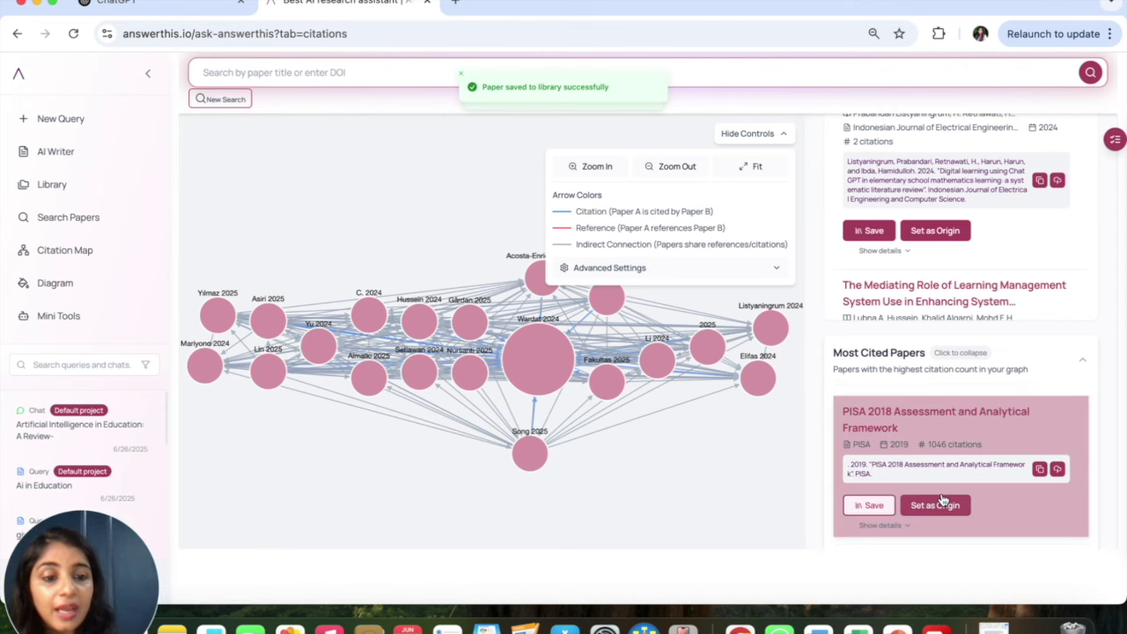
Save "Artificial intelligence in education: Addressing ethical challenges in K-12 settings" and "Intelligent tutoring systems and learning outcomes: A meta-analysis" to the library.
scroll(867, 506, down, 3)
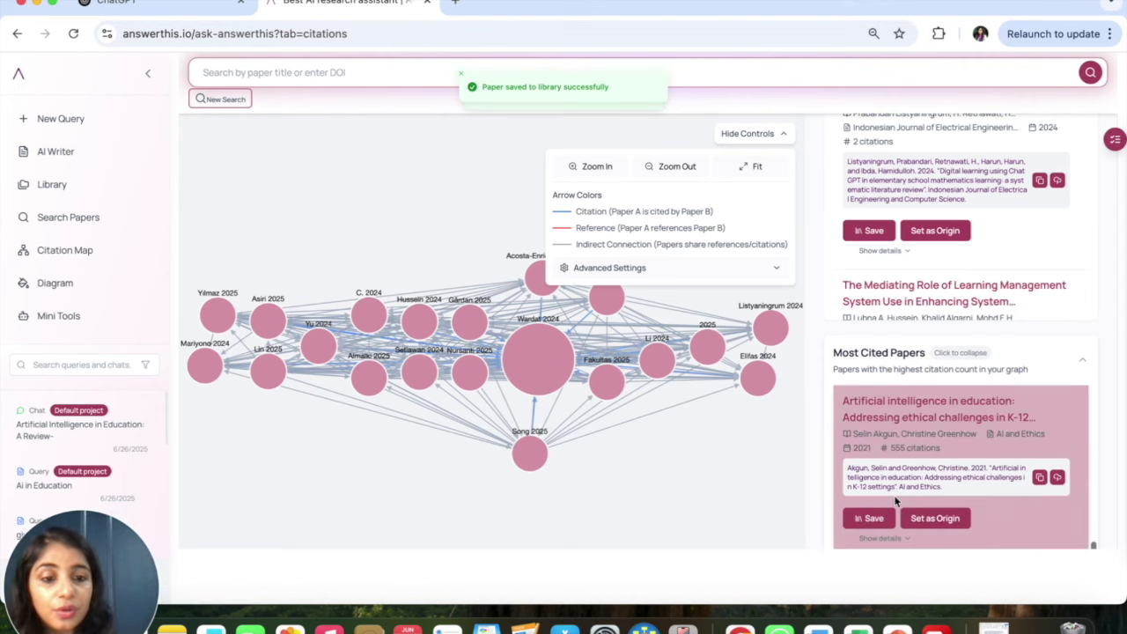
click(867, 518)
scroll(867, 521, down, 2)
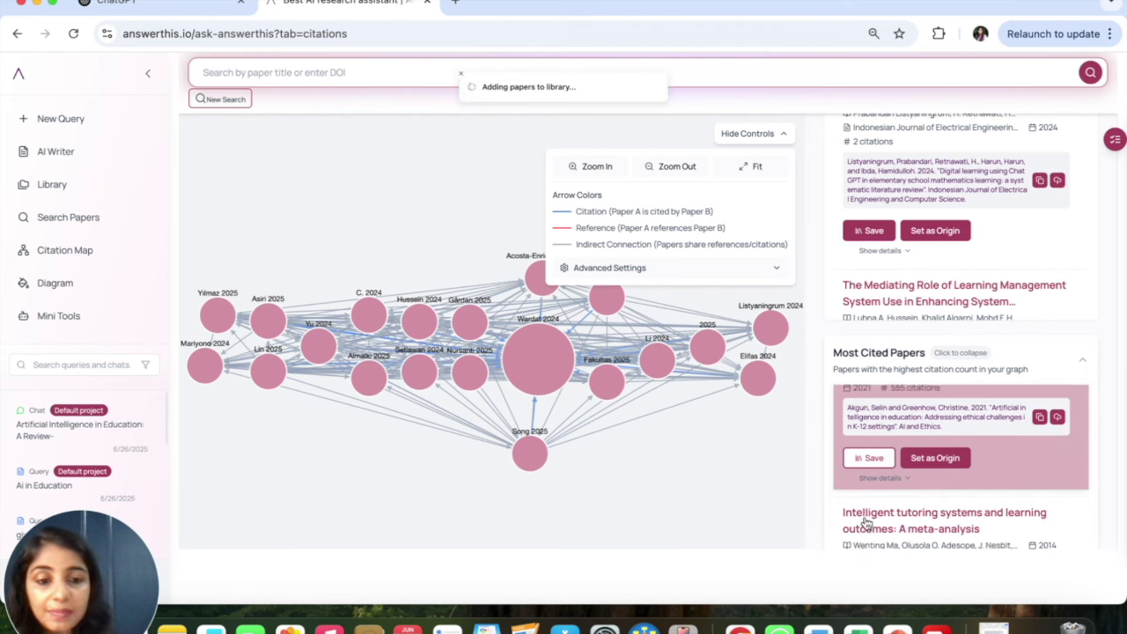
scroll(867, 522, down, 2)
scroll(875, 520, down, 3)
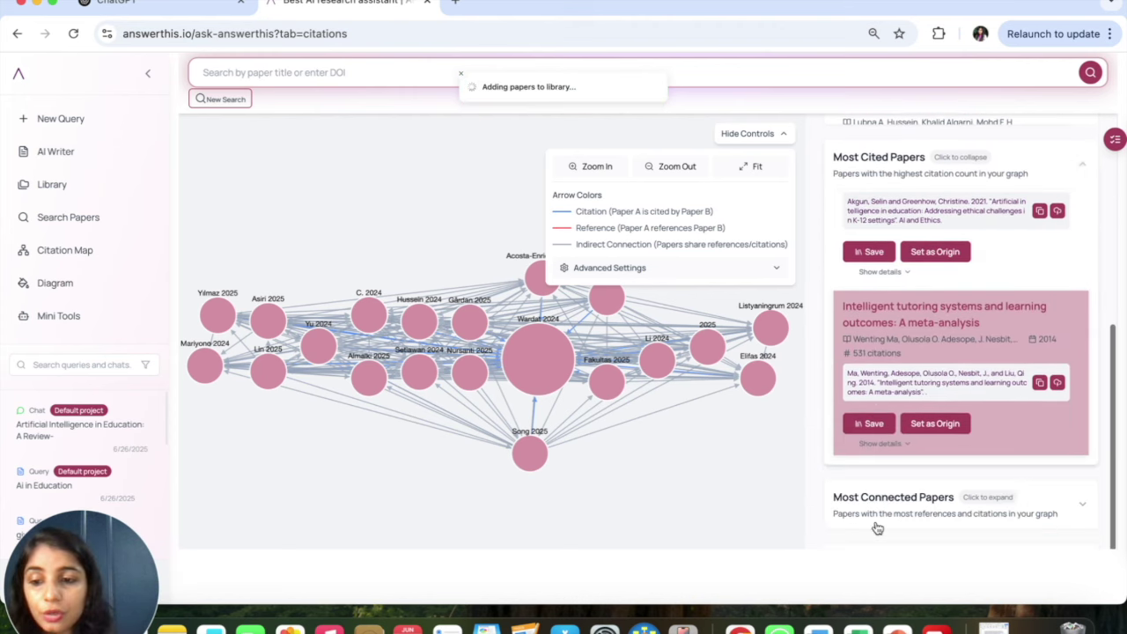
click(870, 430)
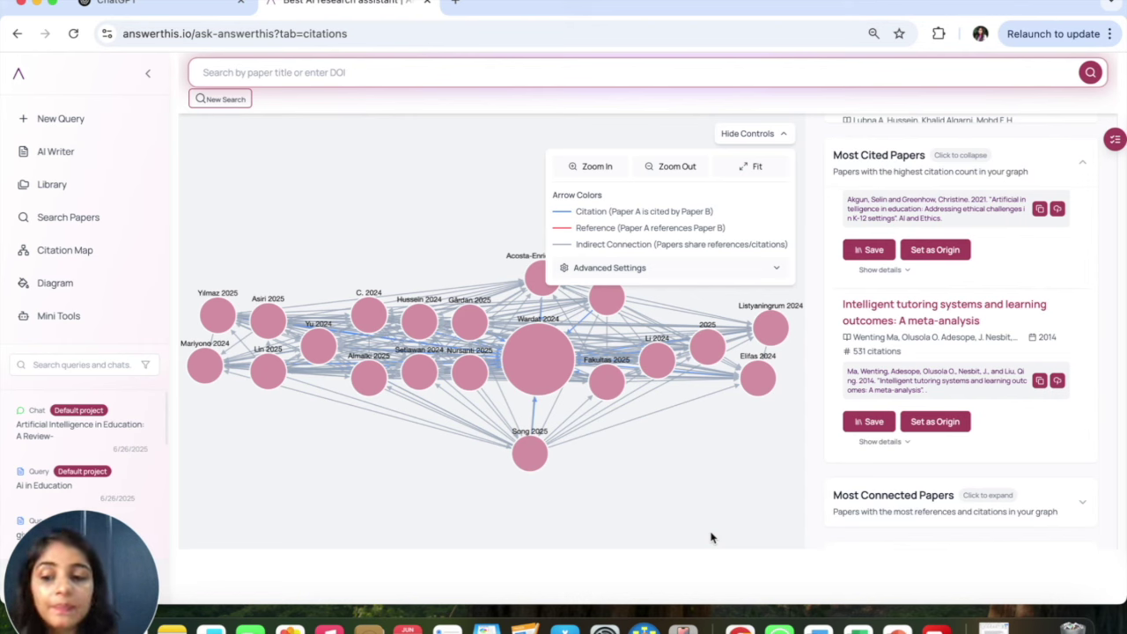
Open the library and review the papers saved in the Default project.
click(72, 197)
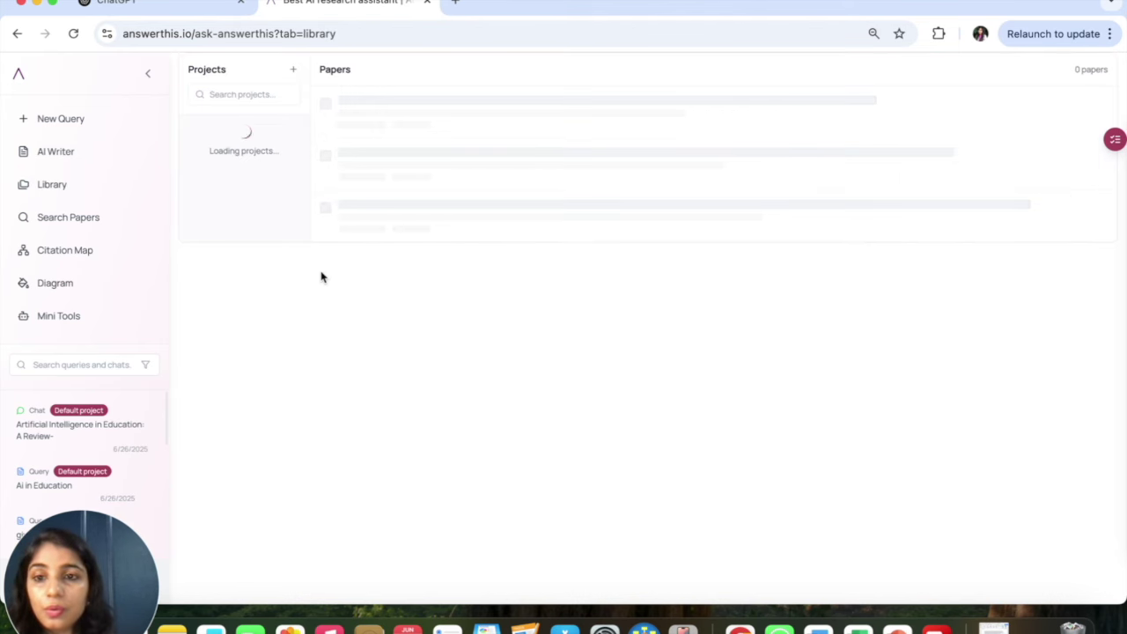
scroll(468, 395, down, 2)
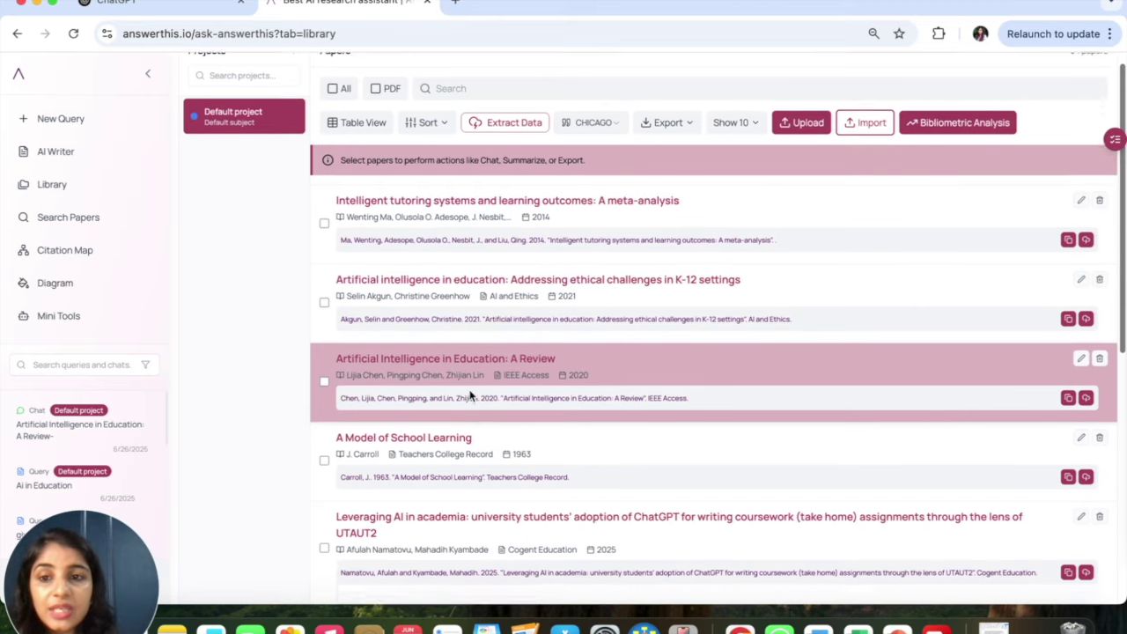
scroll(469, 395, down, 5)
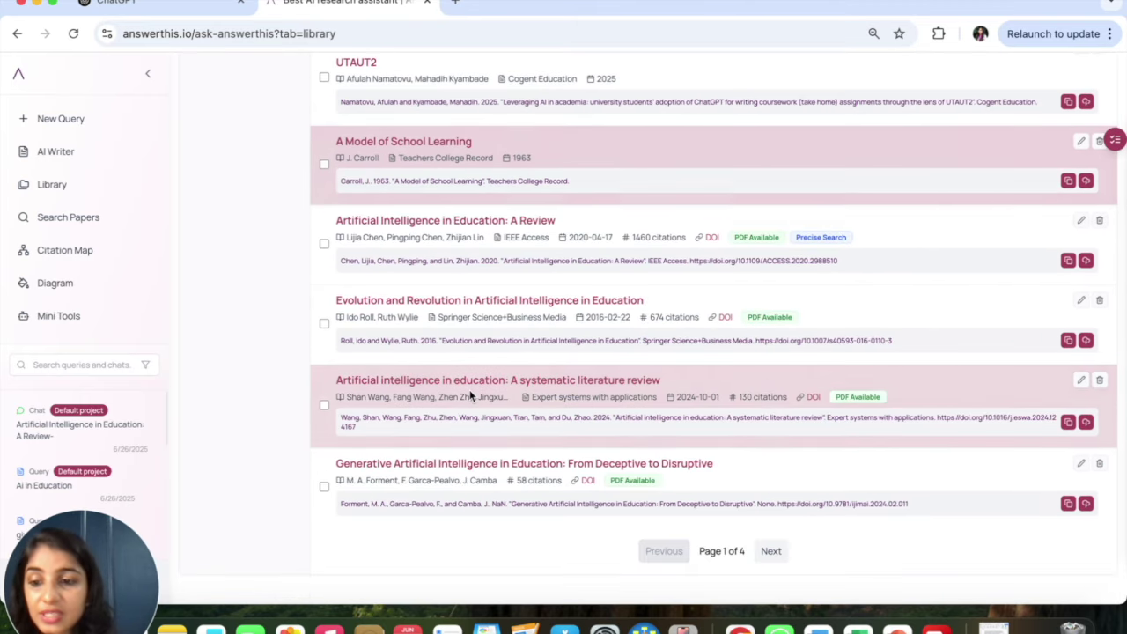
scroll(469, 395, up, 2)
scroll(468, 395, up, 5)
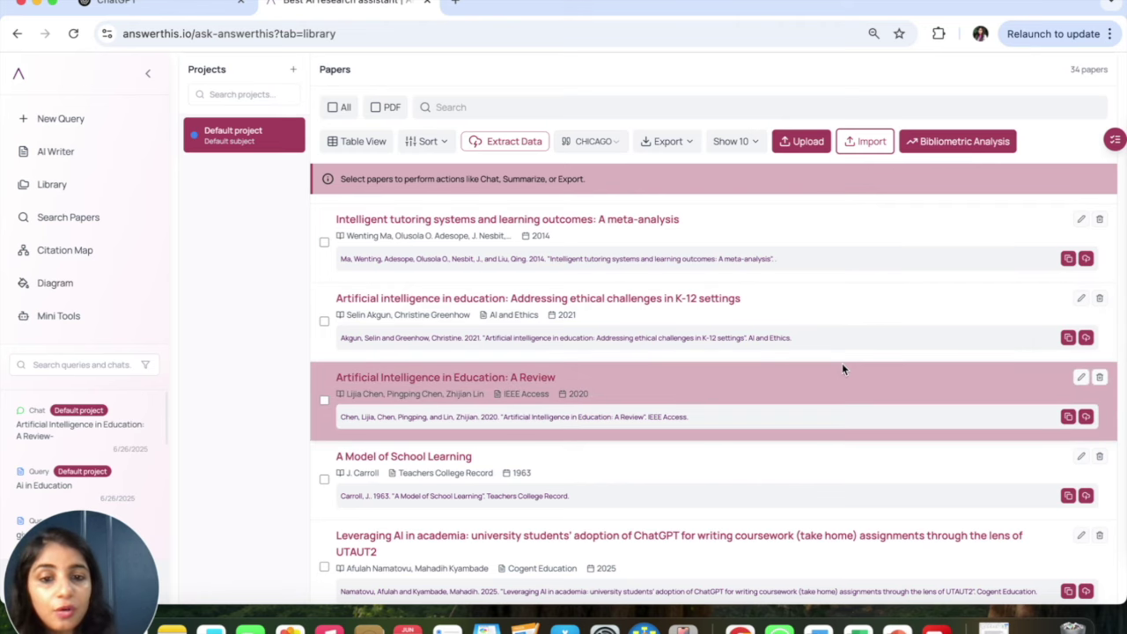
scroll(842, 370, down, 1)
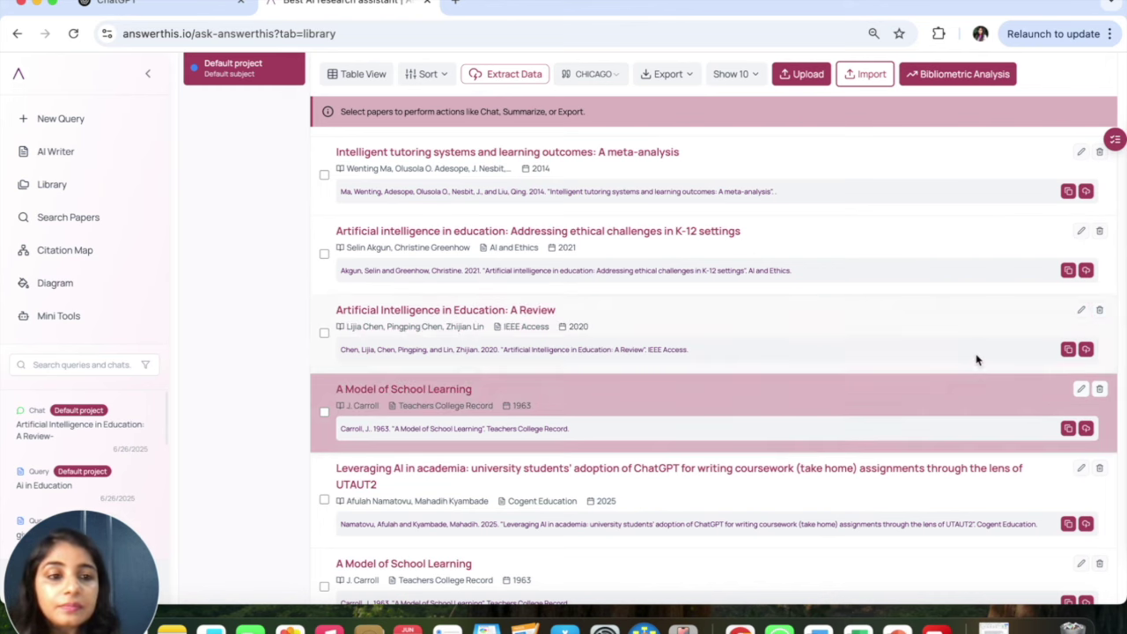
scroll(975, 359, up, 2)
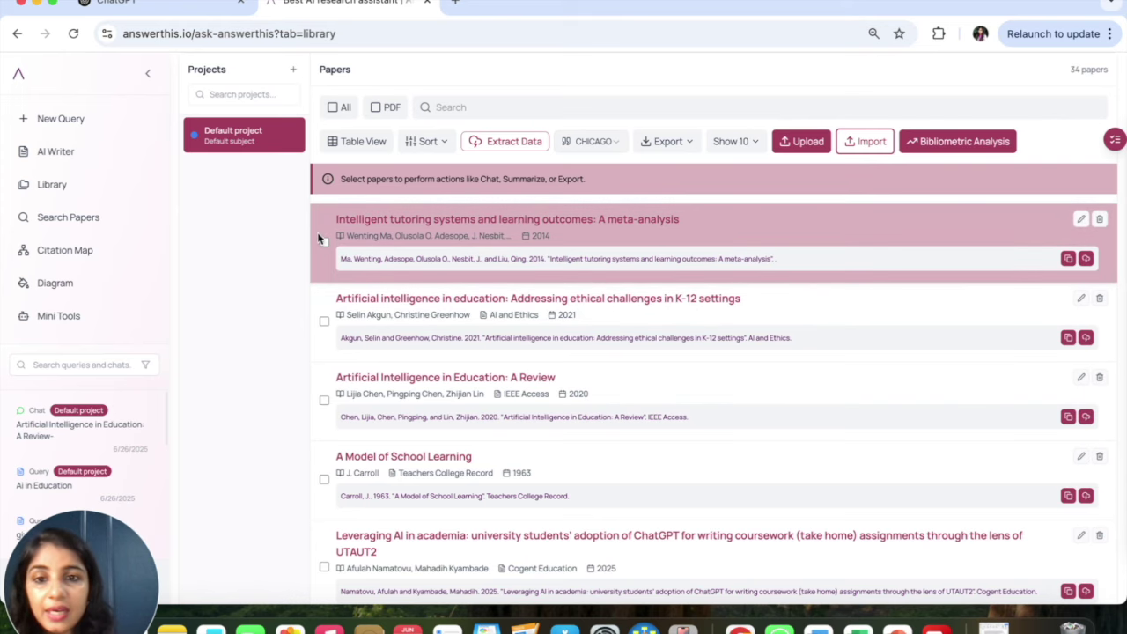
Select the first six papers in the library's Default project, from "Intelligent tutoring systems and learning outcomes" through the second "A Model of School Learning".
click(322, 241)
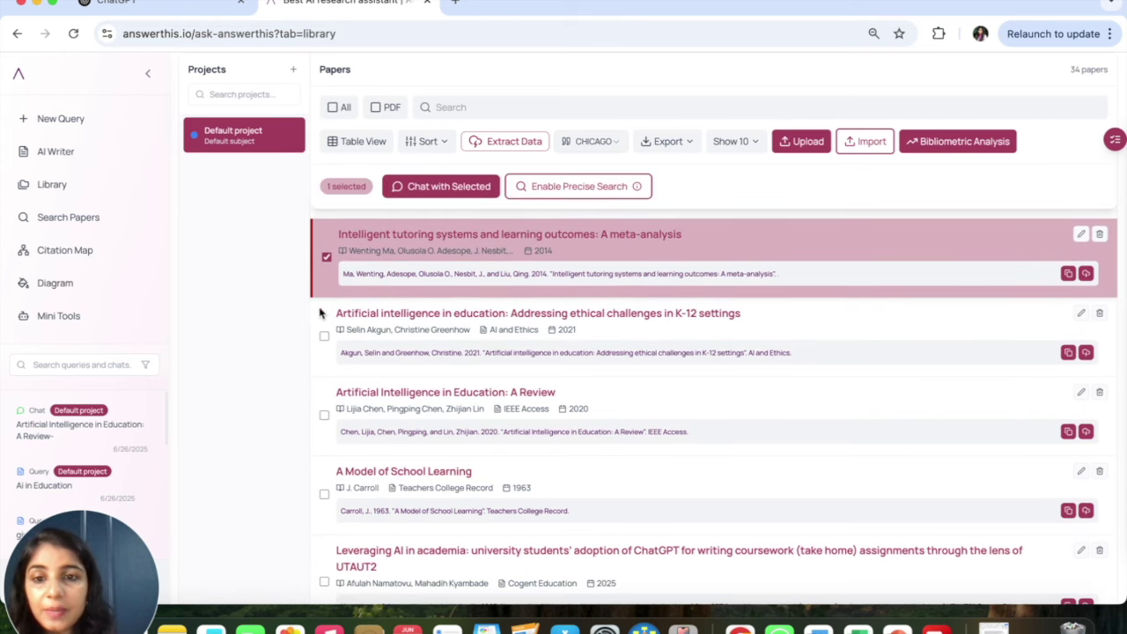
click(324, 335)
click(325, 416)
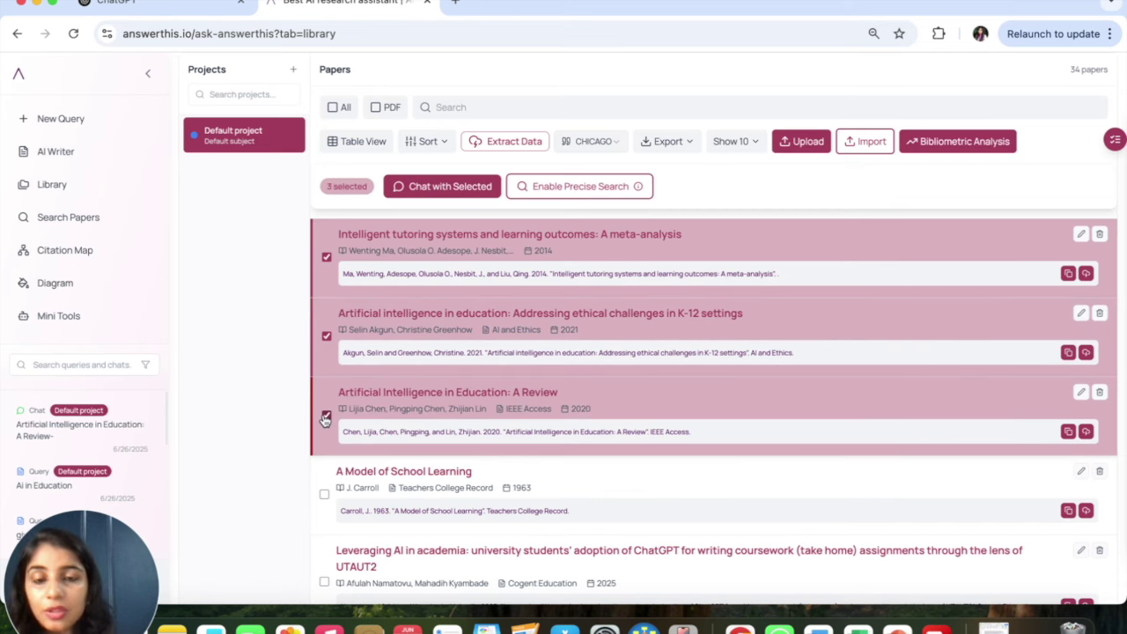
scroll(325, 418, down, 3)
click(326, 332)
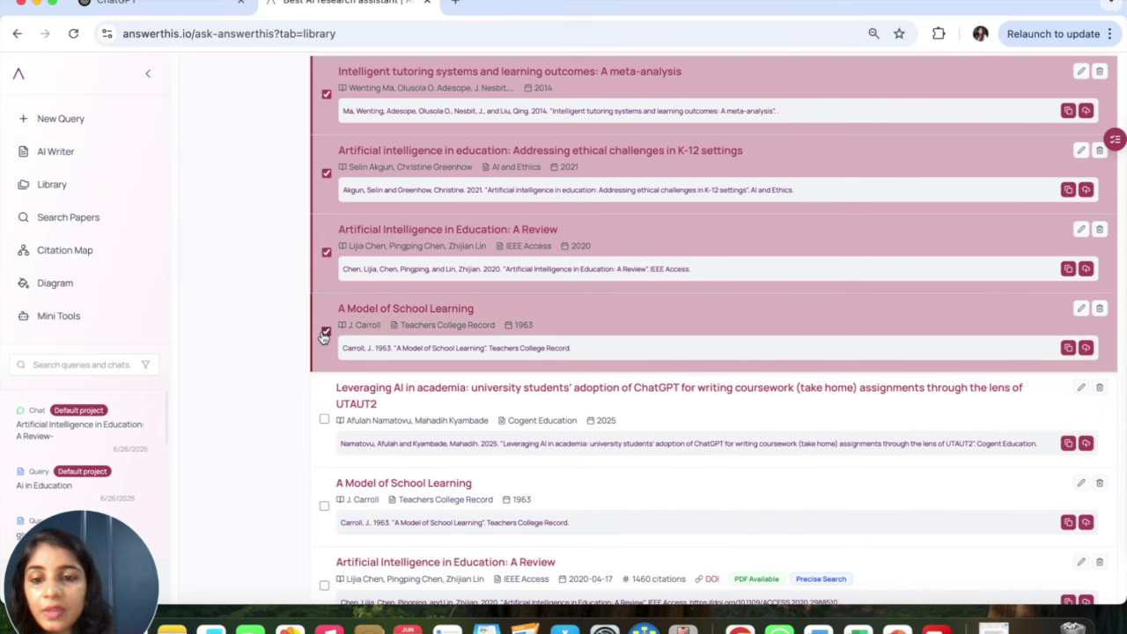
click(324, 418)
click(324, 503)
scroll(432, 322, up, 3)
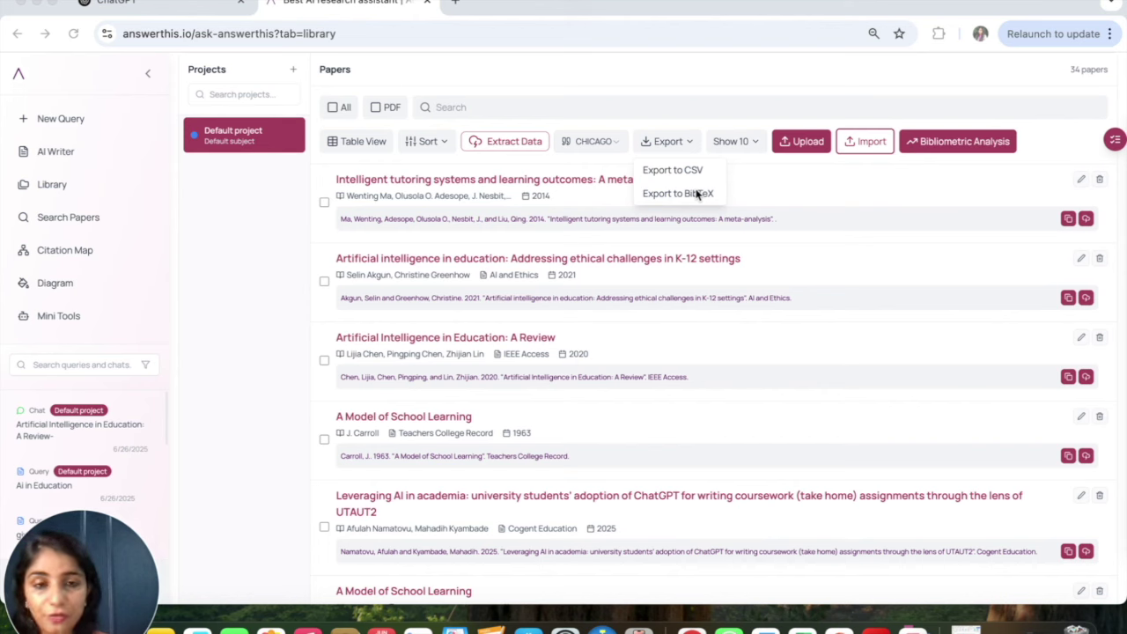
Export all papers in the library as BibTeX and import papers.bib into a new Zotero collection.
click(334, 107)
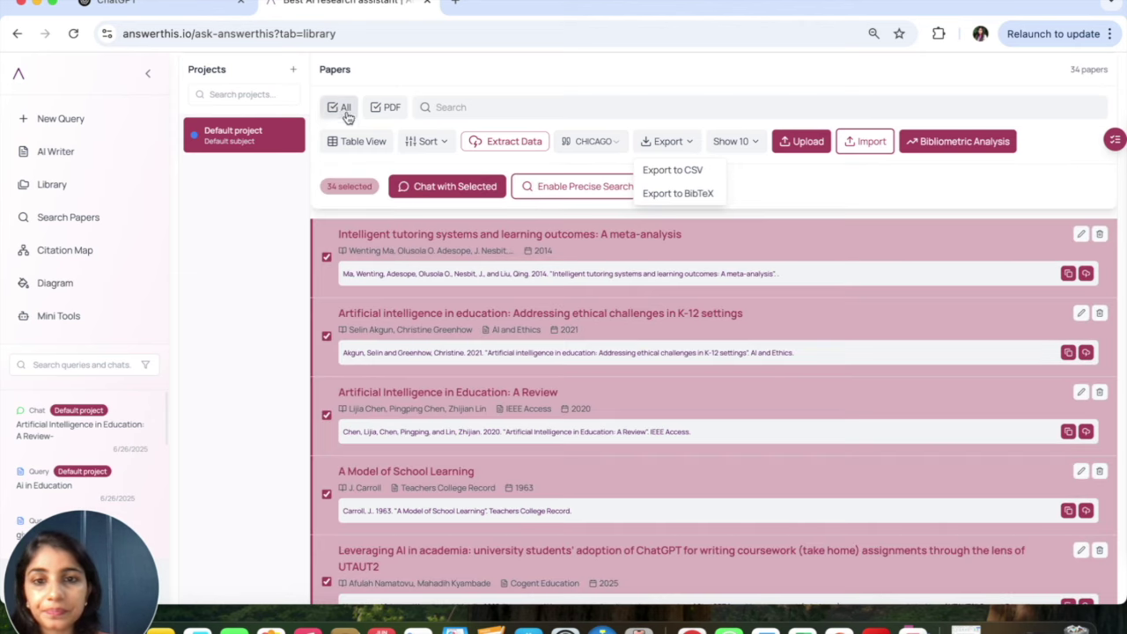
click(681, 194)
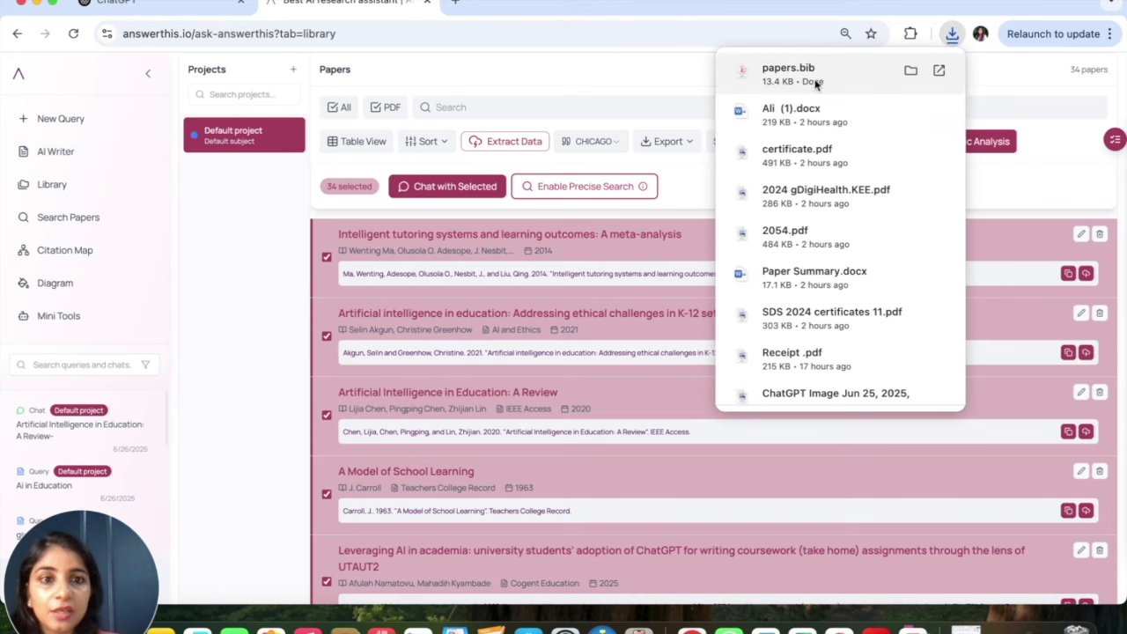
click(813, 83)
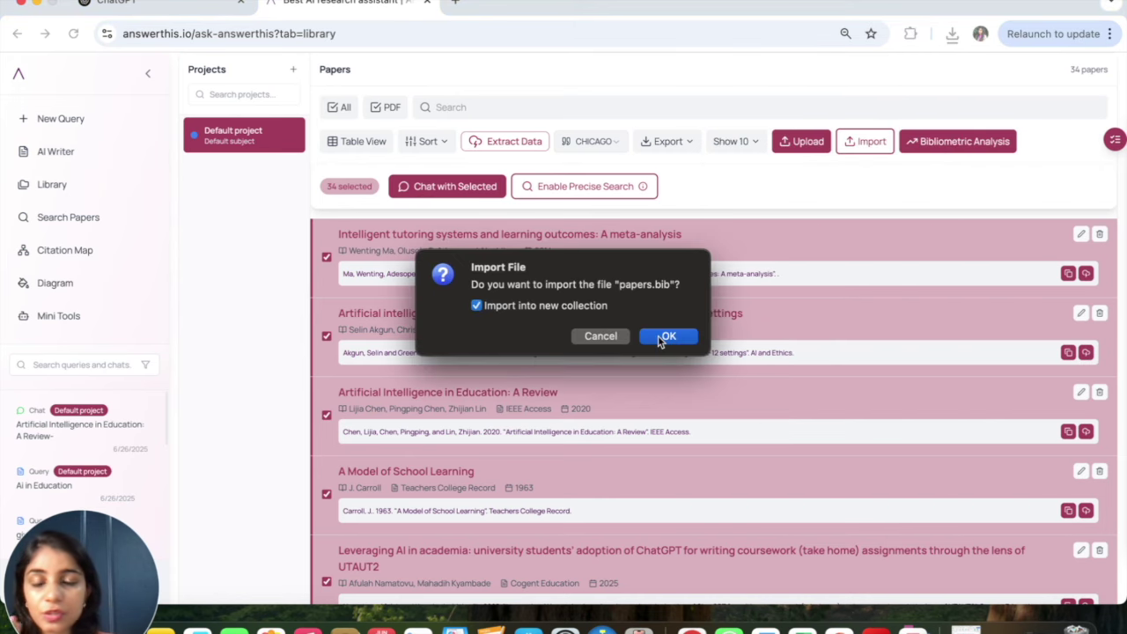
click(666, 337)
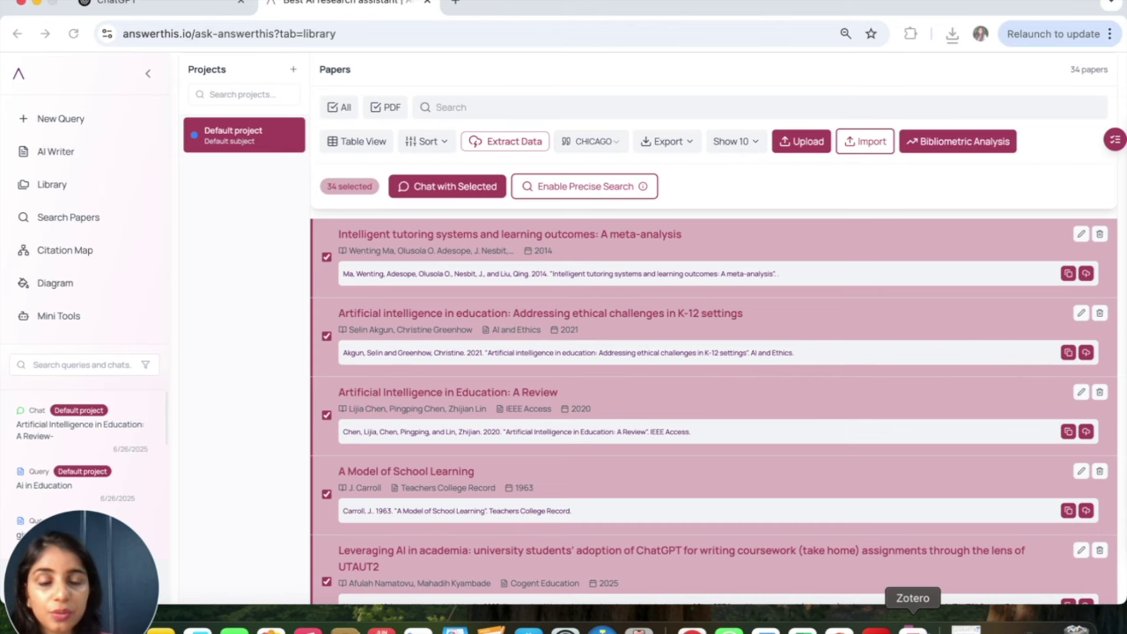
Switch to Zotero and examine the imported papers collection and the details of "Artificial Intelligence in Education and Schools".
click(913, 626)
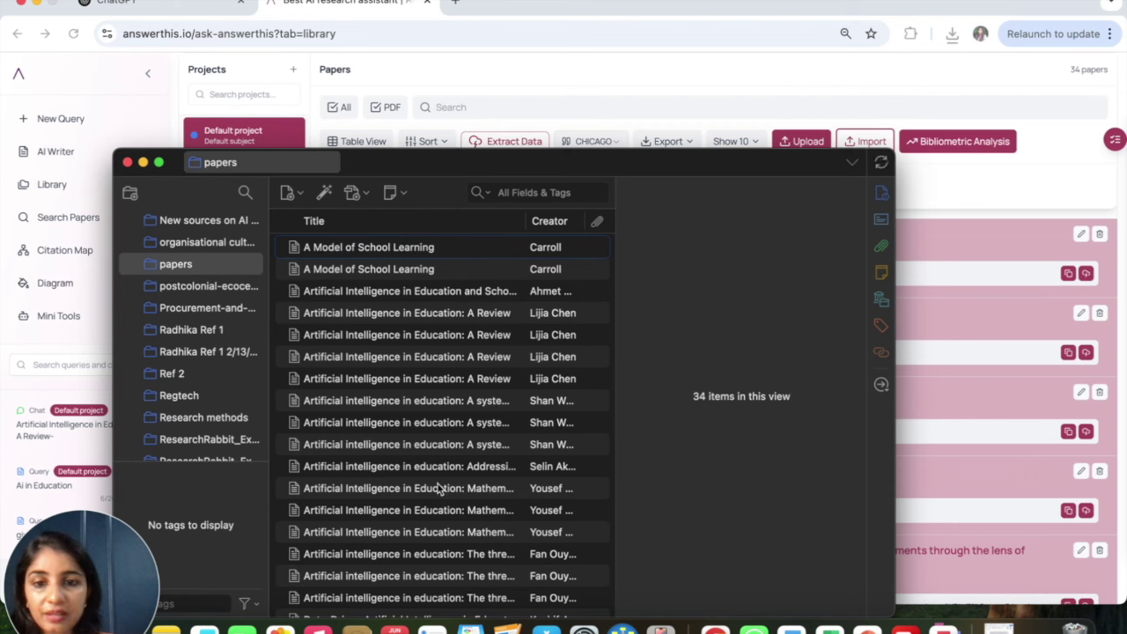
scroll(439, 490, down, 10)
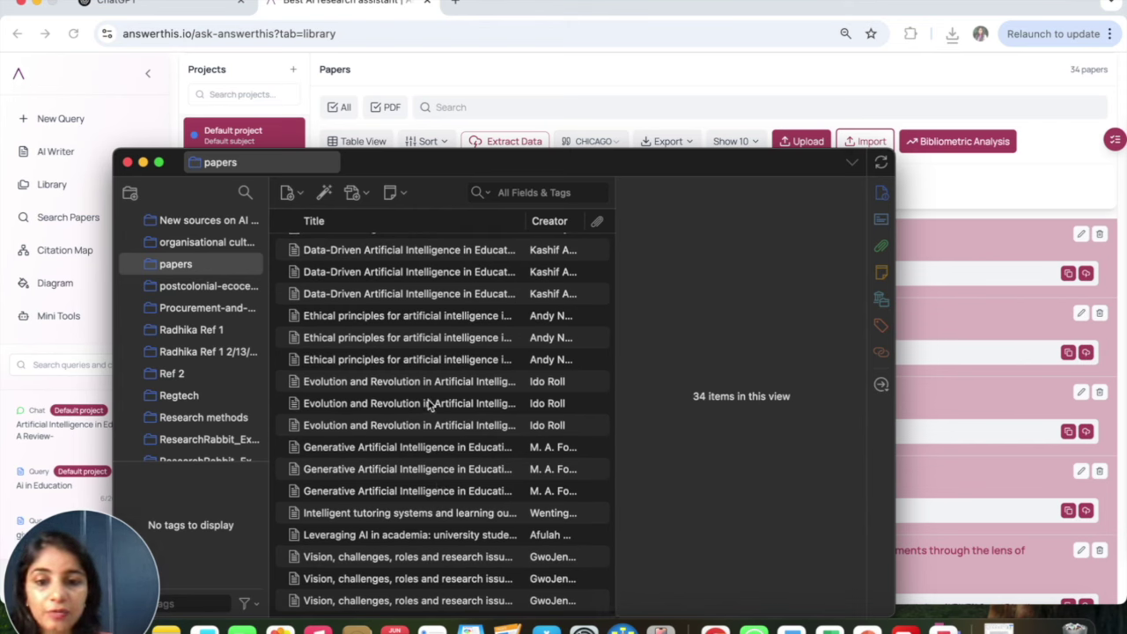
scroll(429, 374, up, 2)
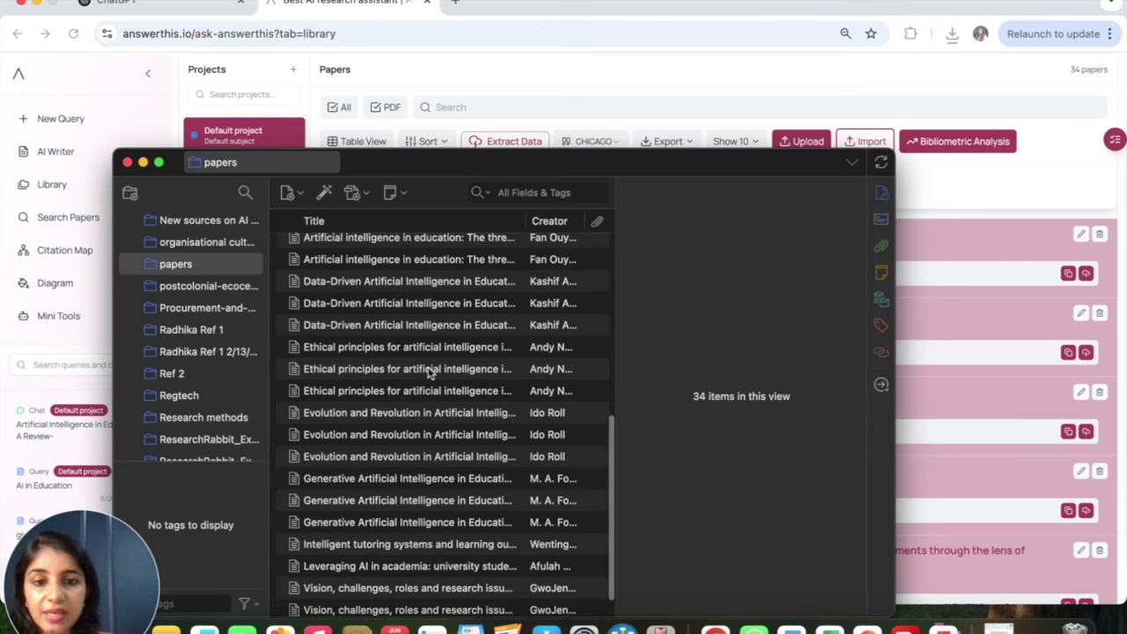
scroll(429, 374, up, 4)
scroll(428, 374, up, 10)
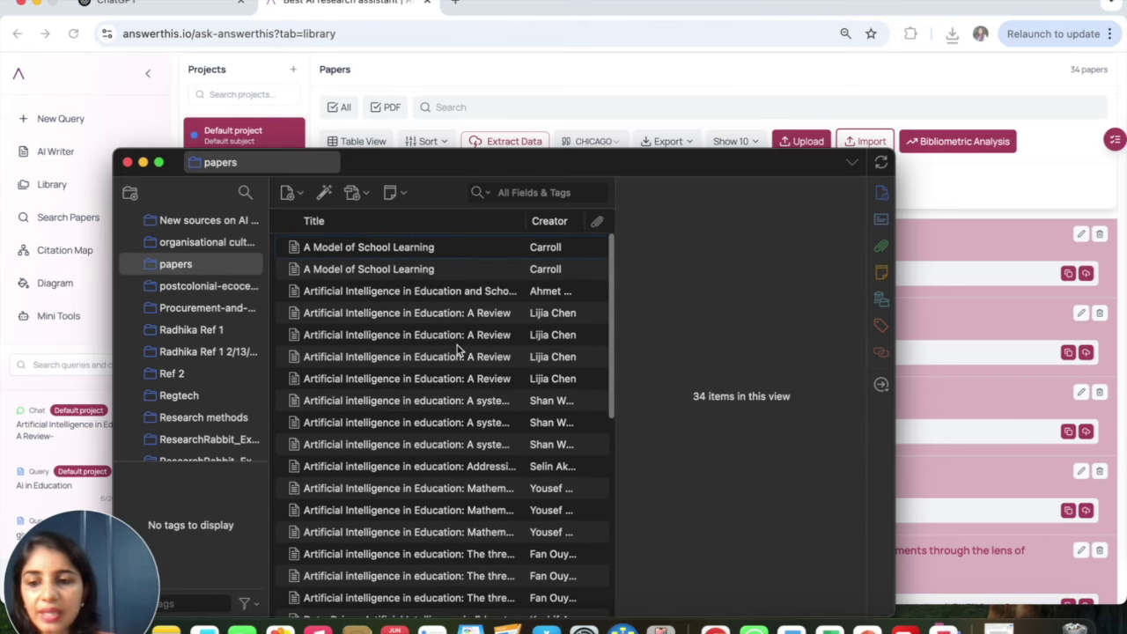
click(403, 295)
scroll(794, 473, down, 8)
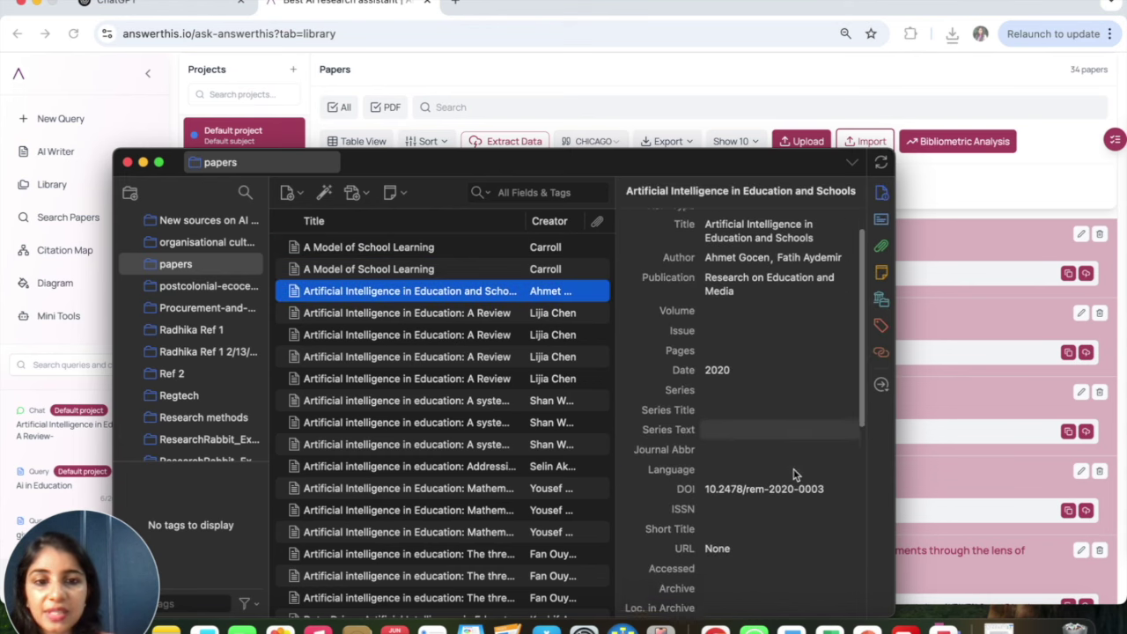
scroll(792, 471, up, 8)
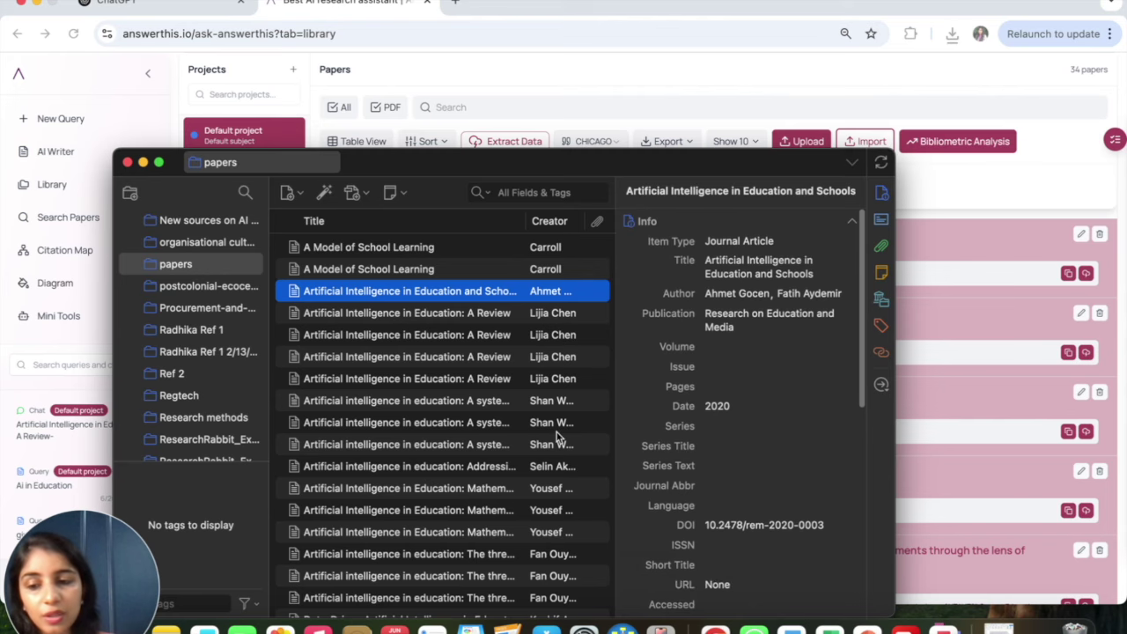
click(142, 162)
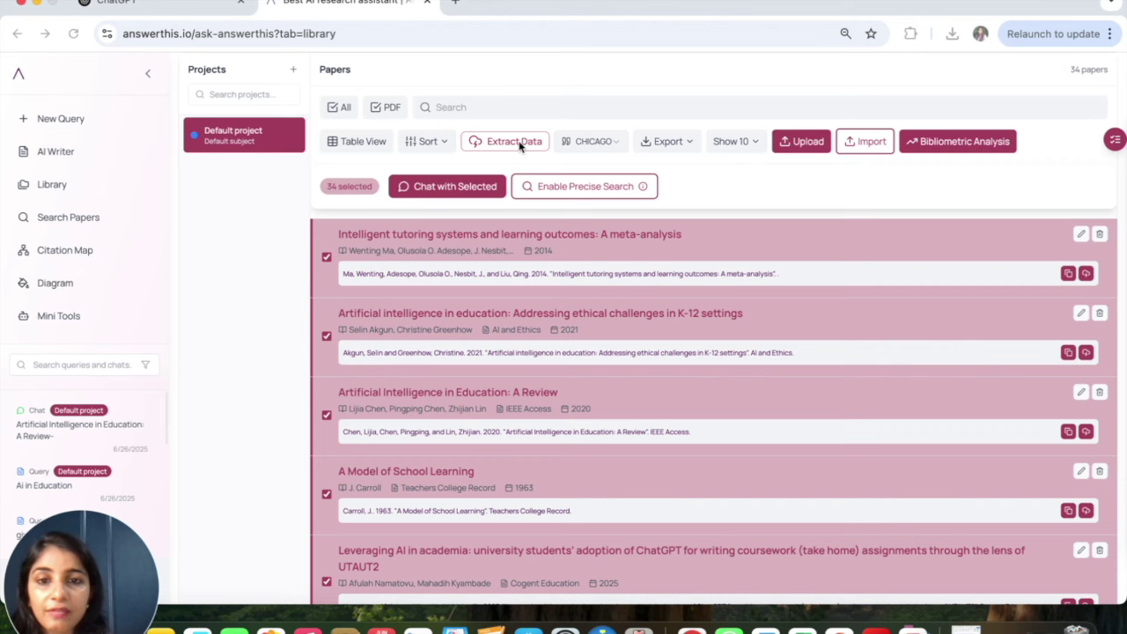
Extract data from all selected library papers with the predefined Research Gaps column.
click(492, 142)
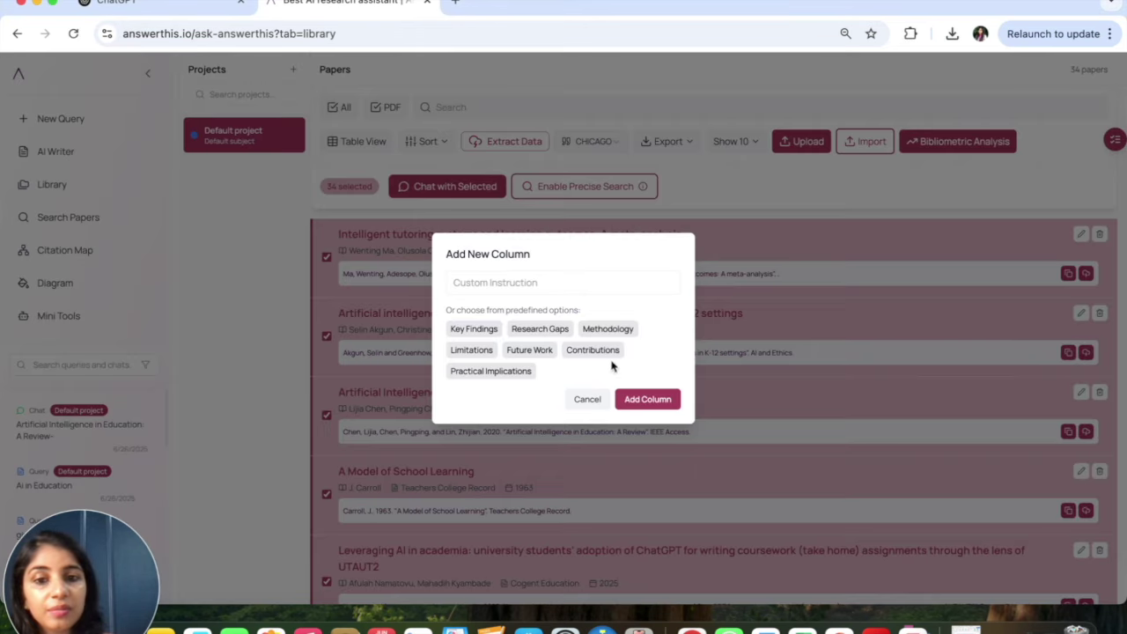
click(483, 331)
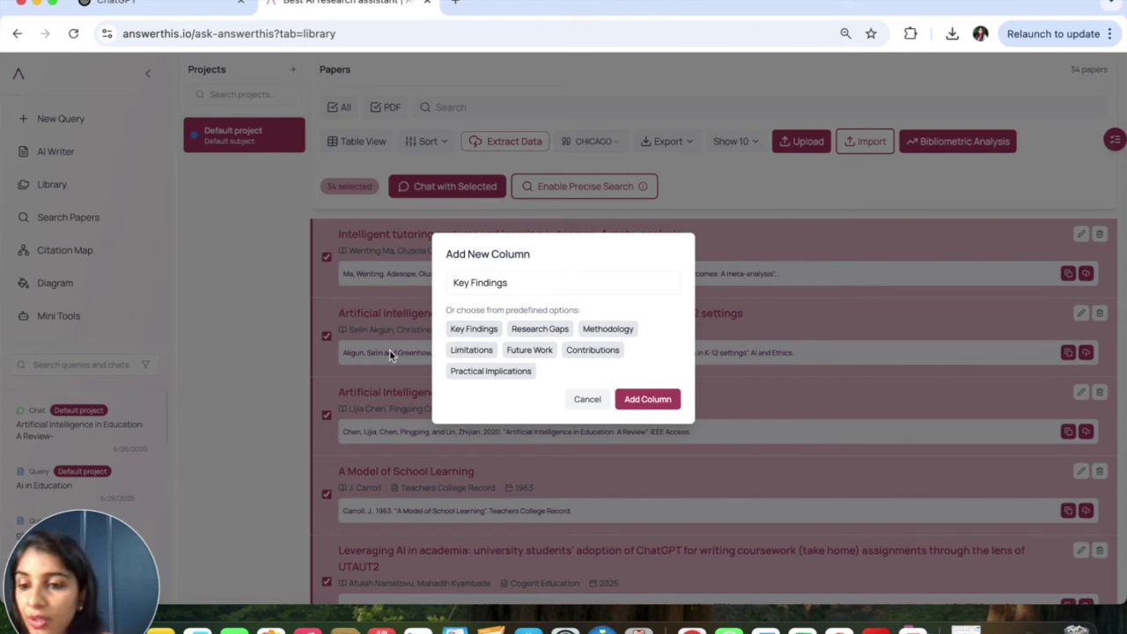
click(535, 333)
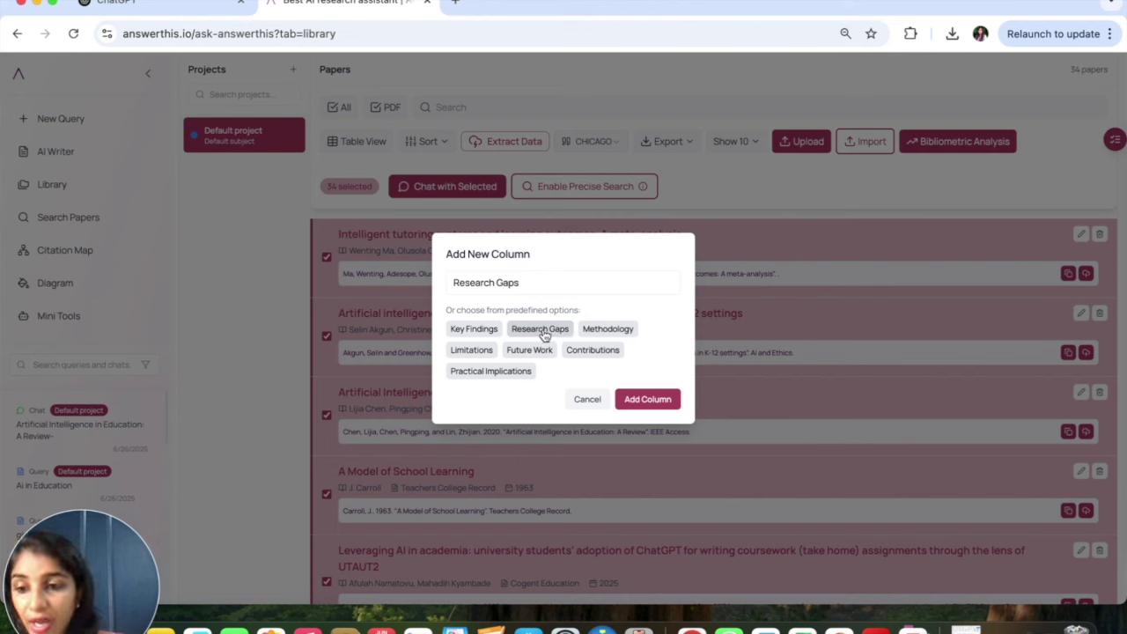
click(647, 400)
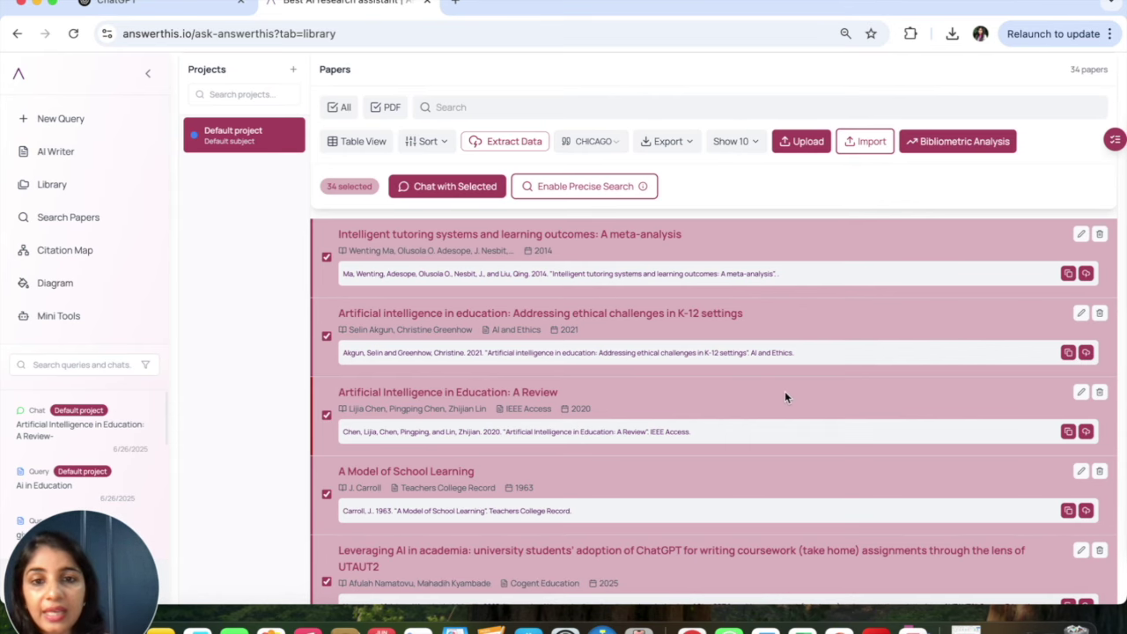
Run the data extraction on the selected papers again, adding another Research Gaps column.
scroll(784, 390, down, 2)
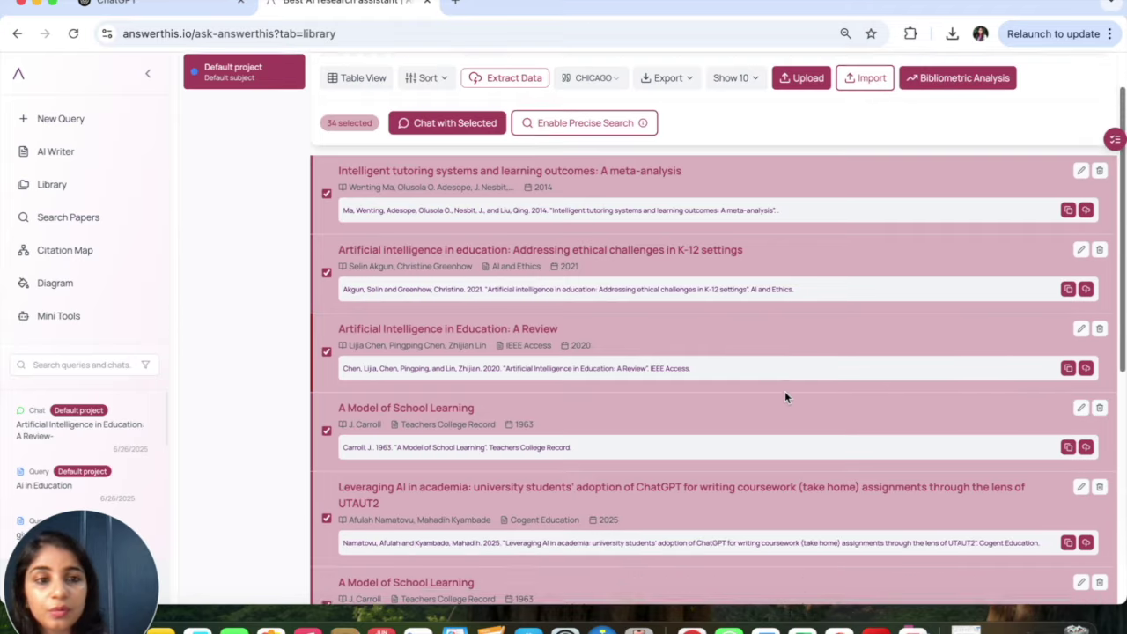
scroll(784, 391, up, 2)
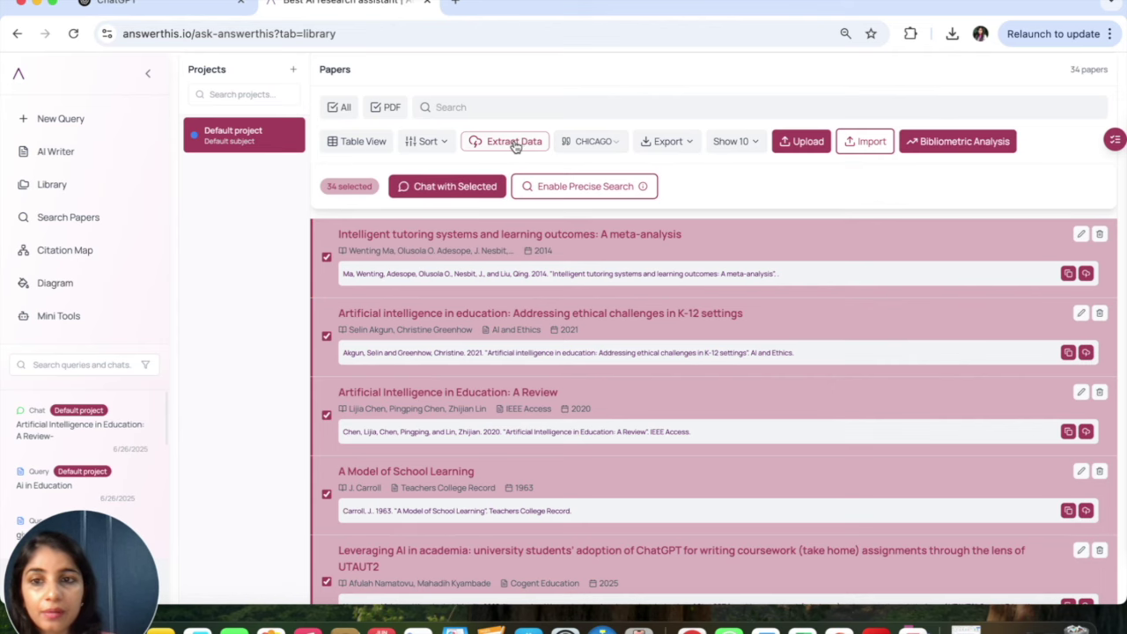
scroll(533, 457, down, 10)
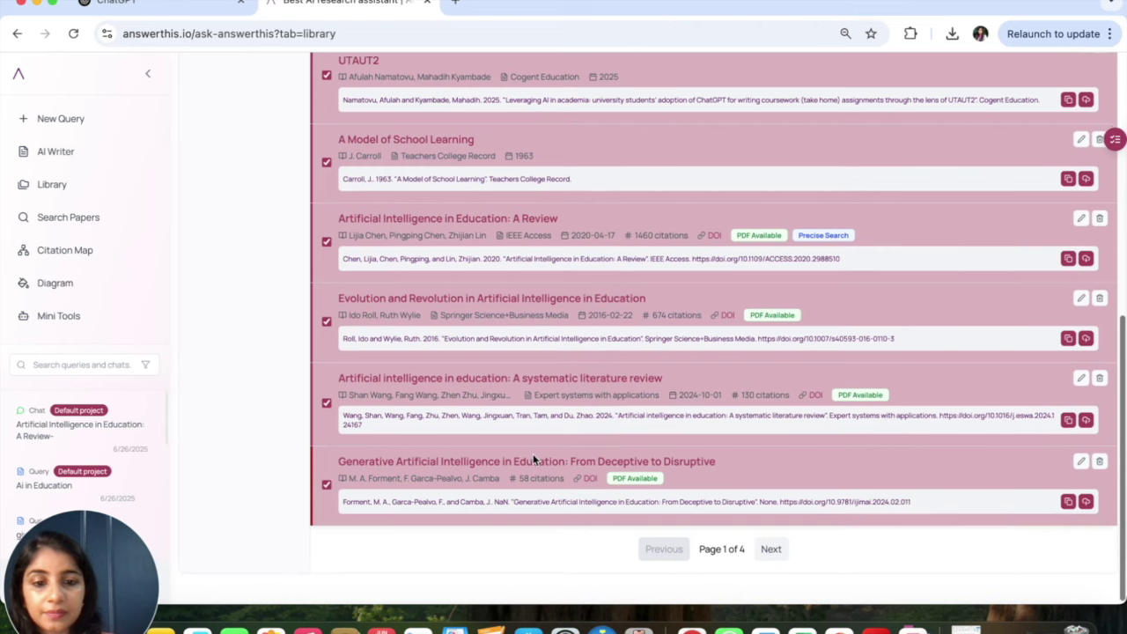
scroll(533, 454, up, 10)
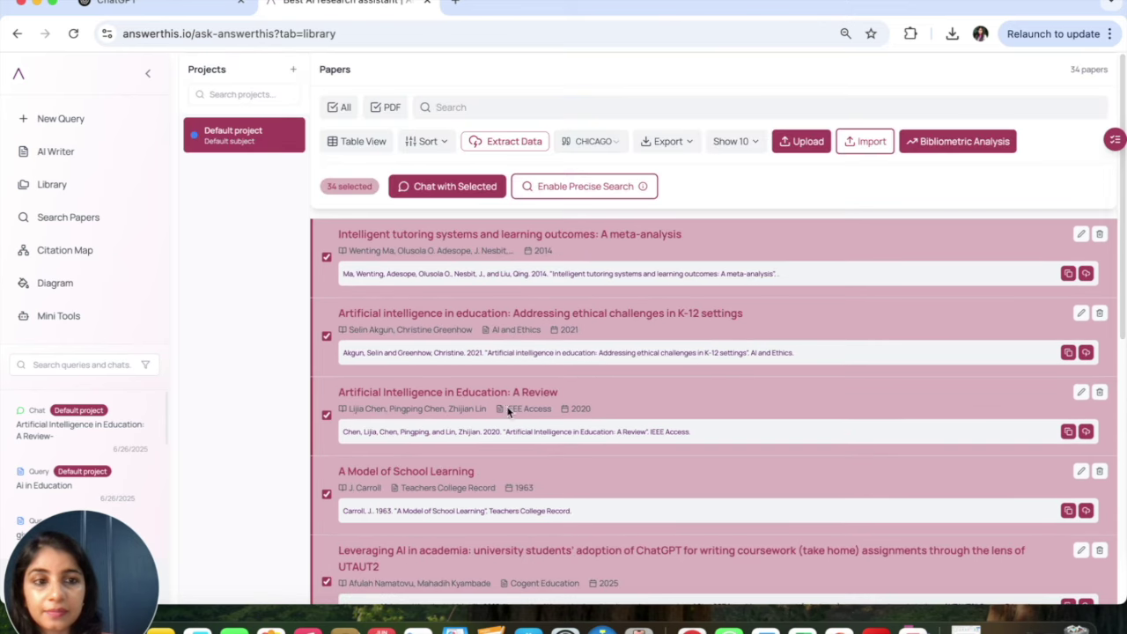
click(503, 143)
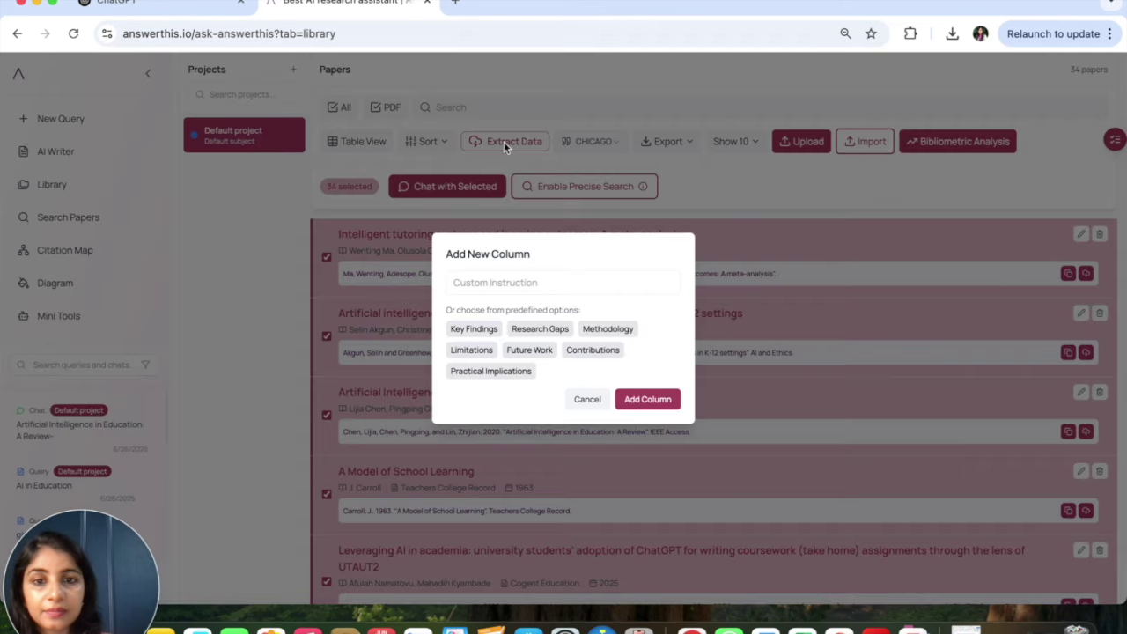
click(539, 329)
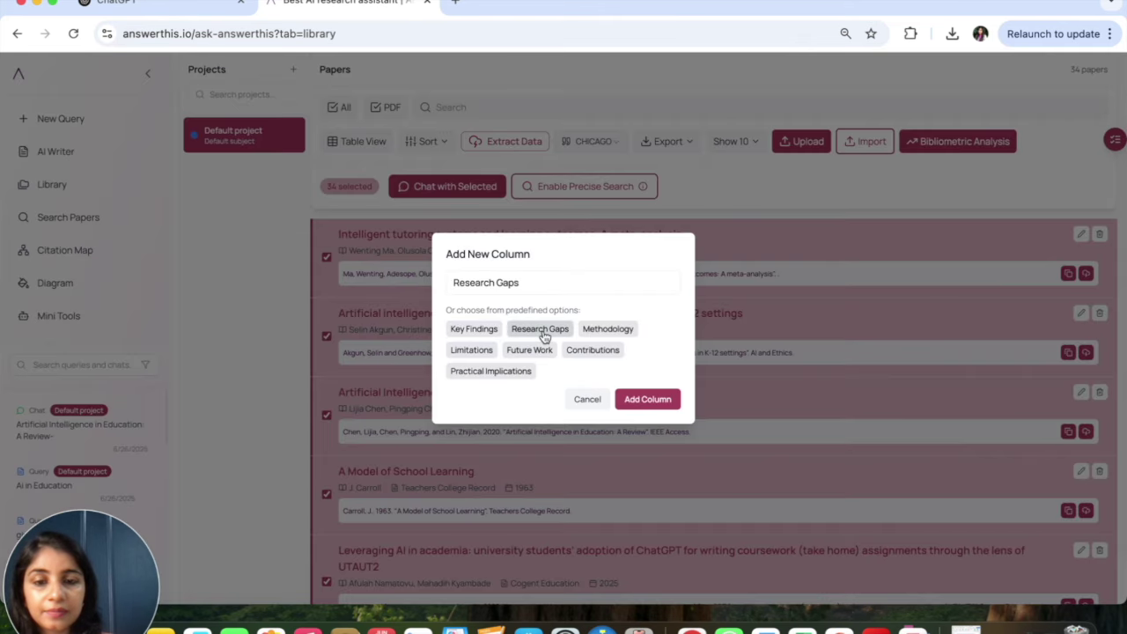
click(663, 401)
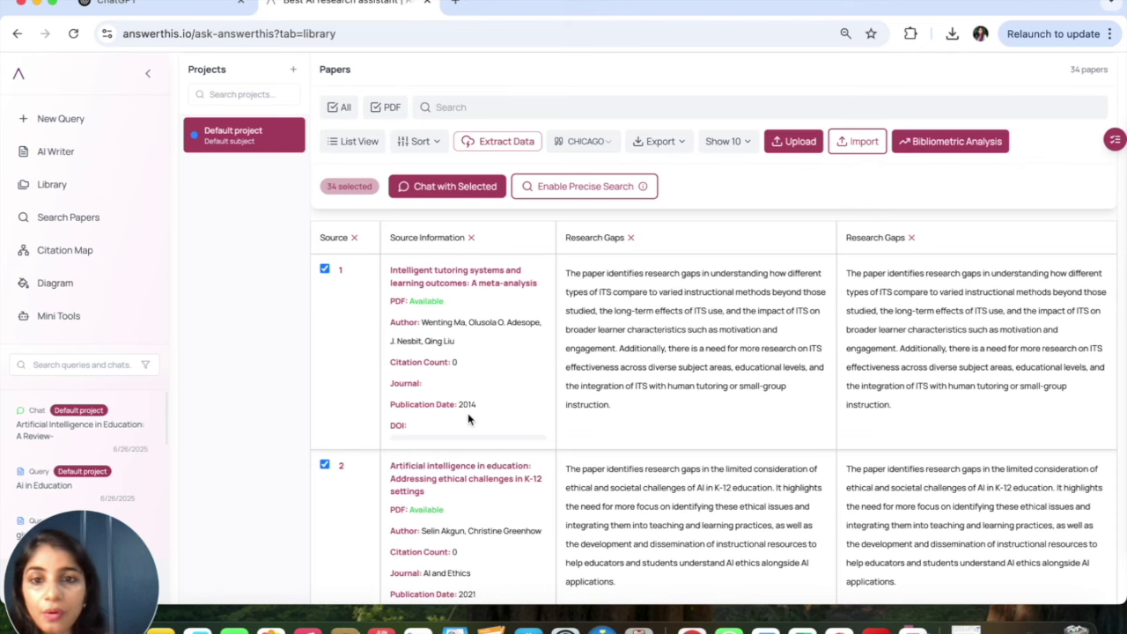
Try to remove the duplicate Research Gaps column from the papers table, and restore all columns.
scroll(468, 419, down, 2)
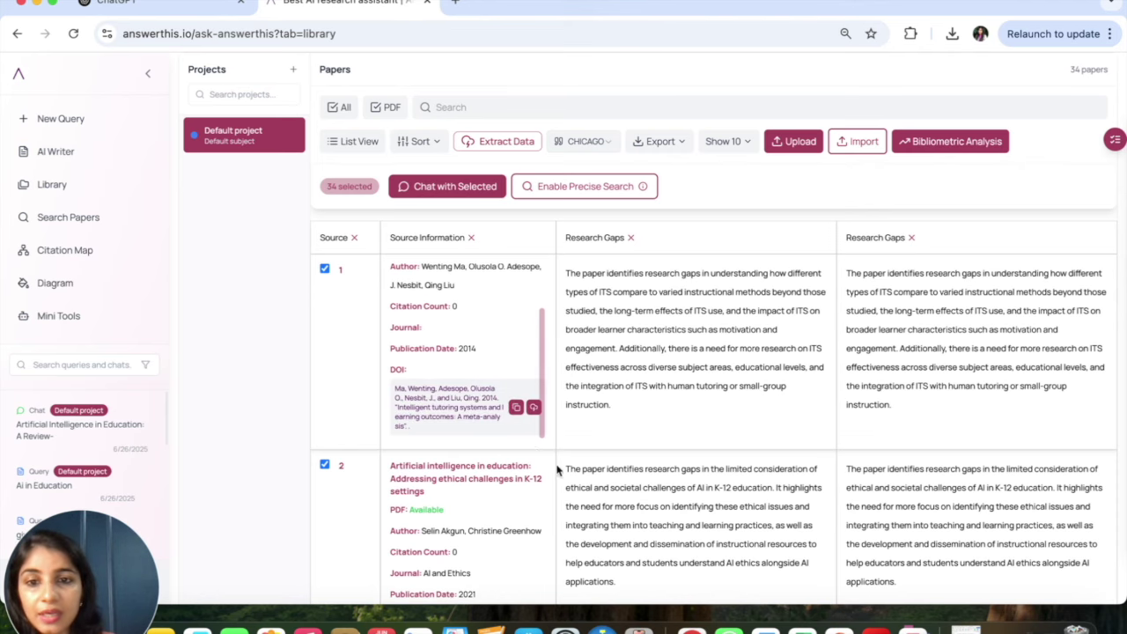
scroll(575, 483, down, 2)
scroll(575, 483, up, 3)
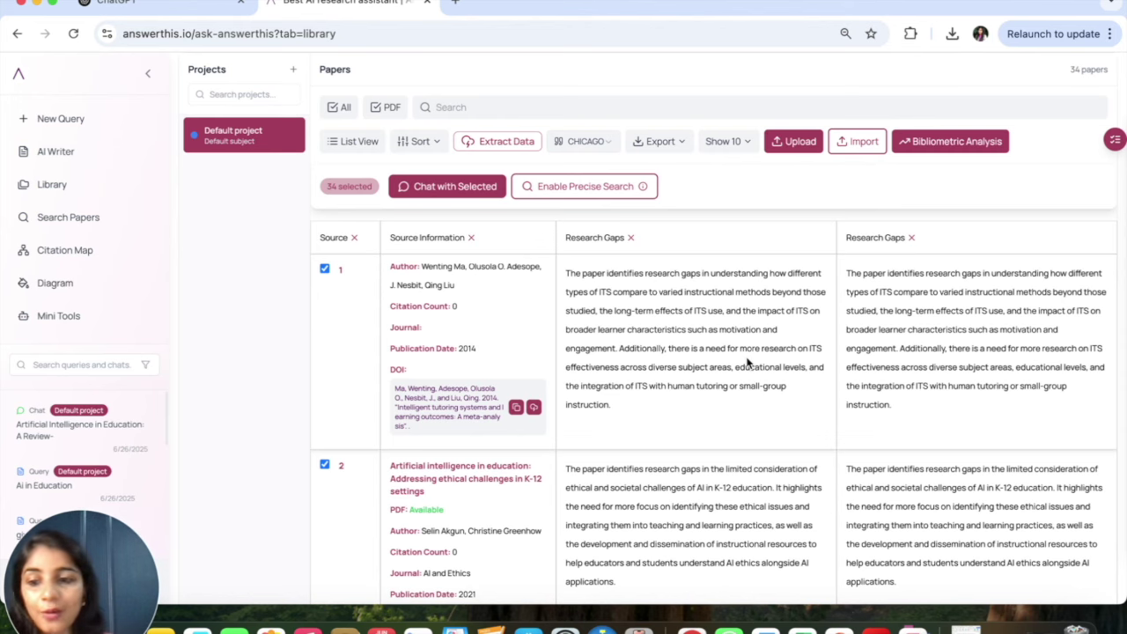
click(911, 238)
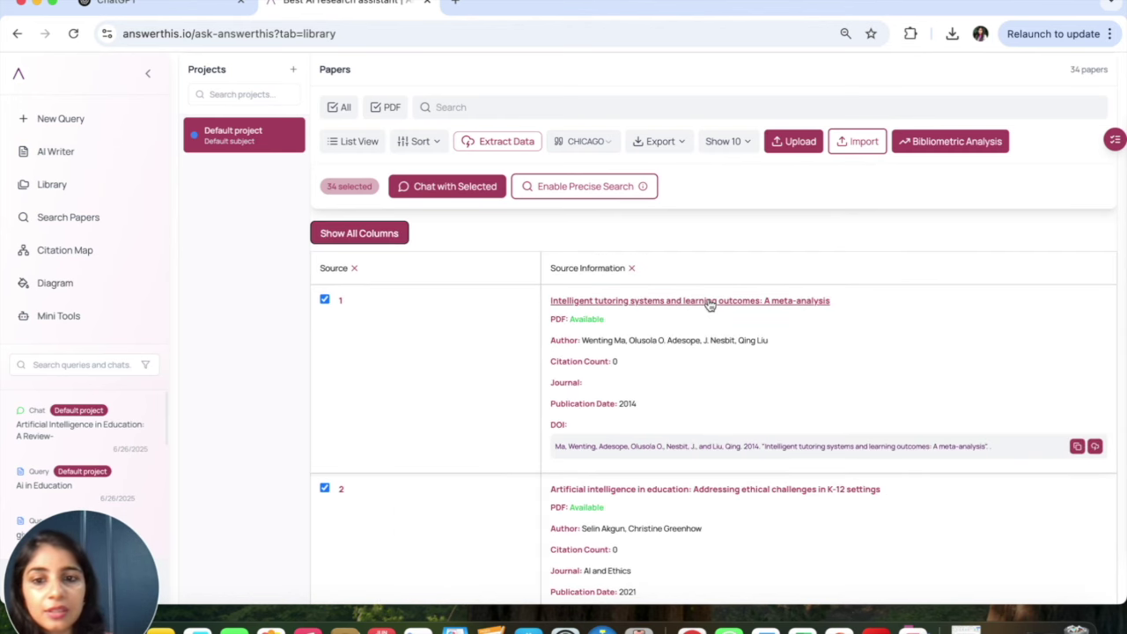
click(350, 235)
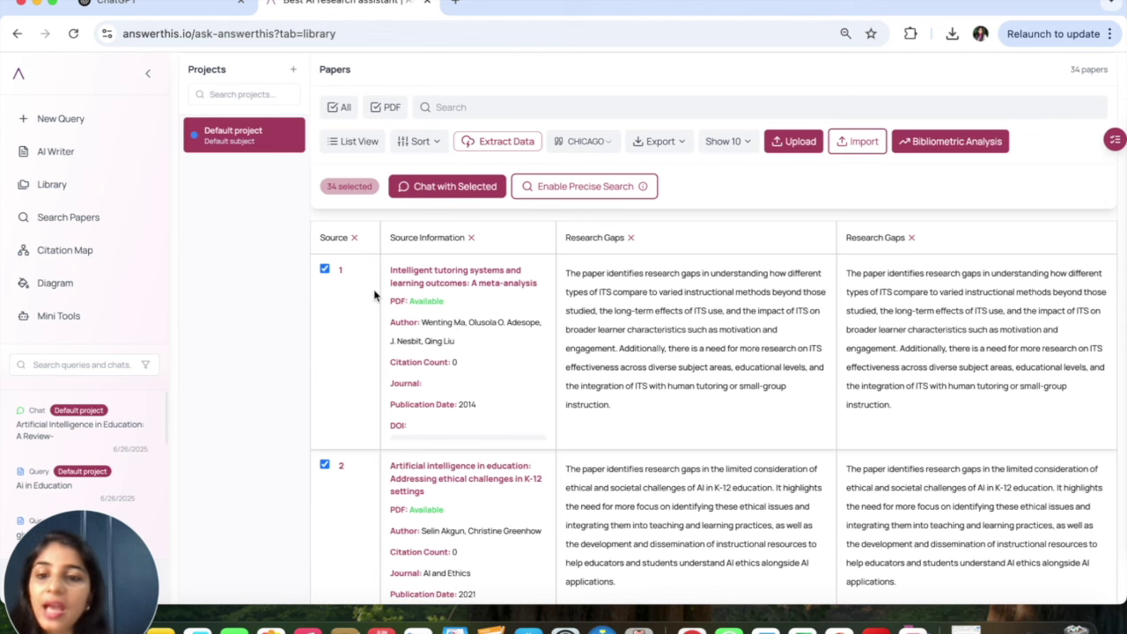
Copy the whole first page of the papers table, from the Source header through paper 10 with its research gaps.
drag(317, 238, 956, 508)
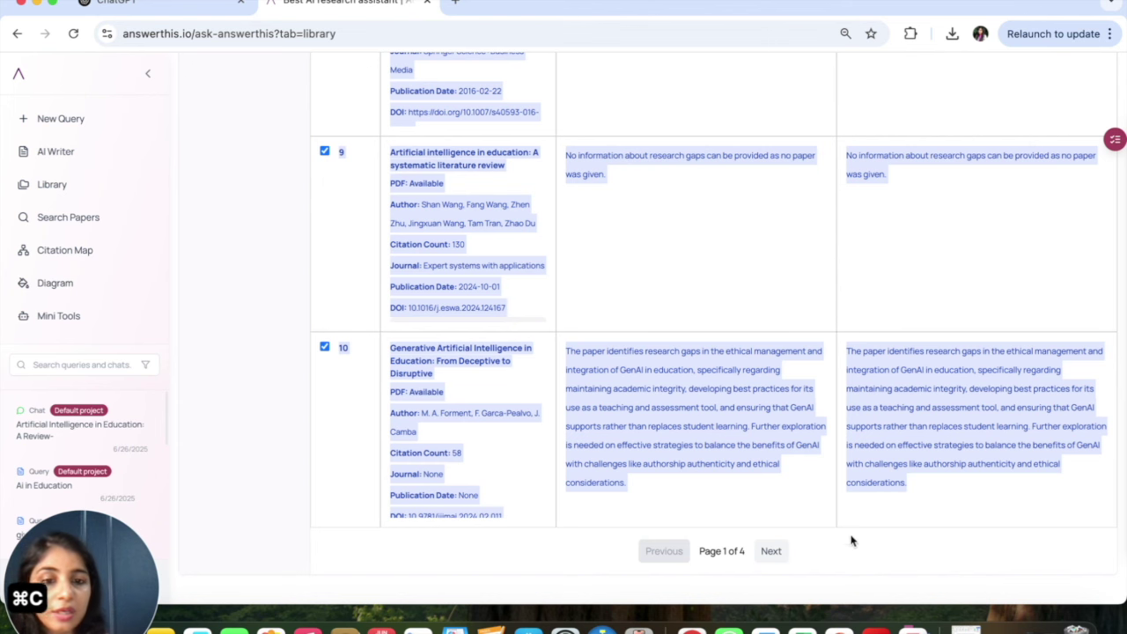
scroll(690, 421, up, 20)
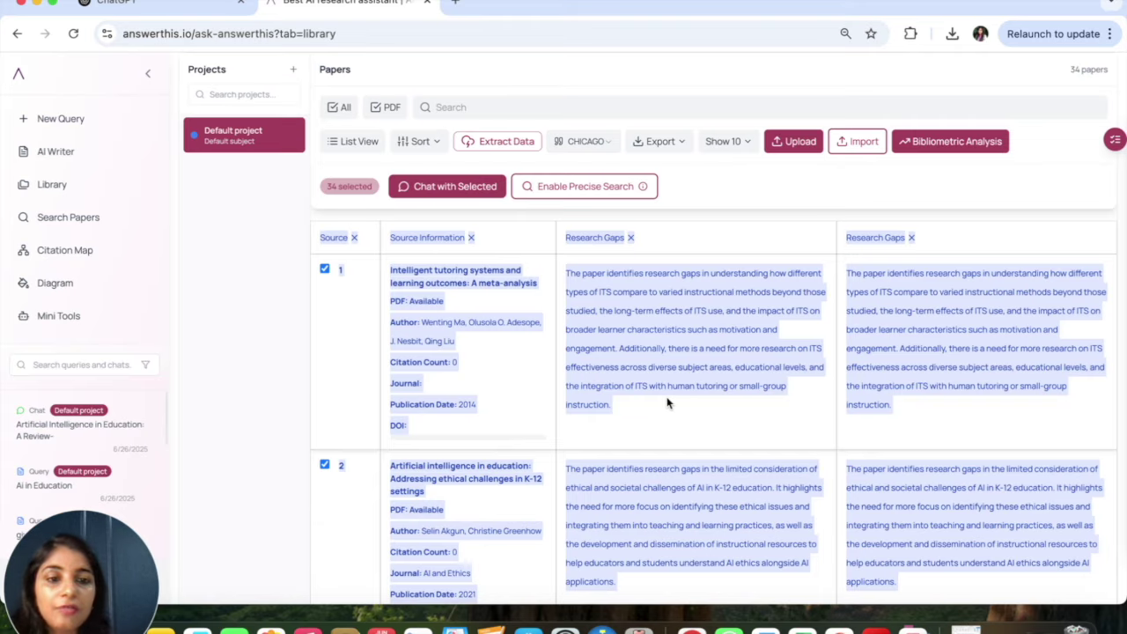
scroll(666, 403, down, 2)
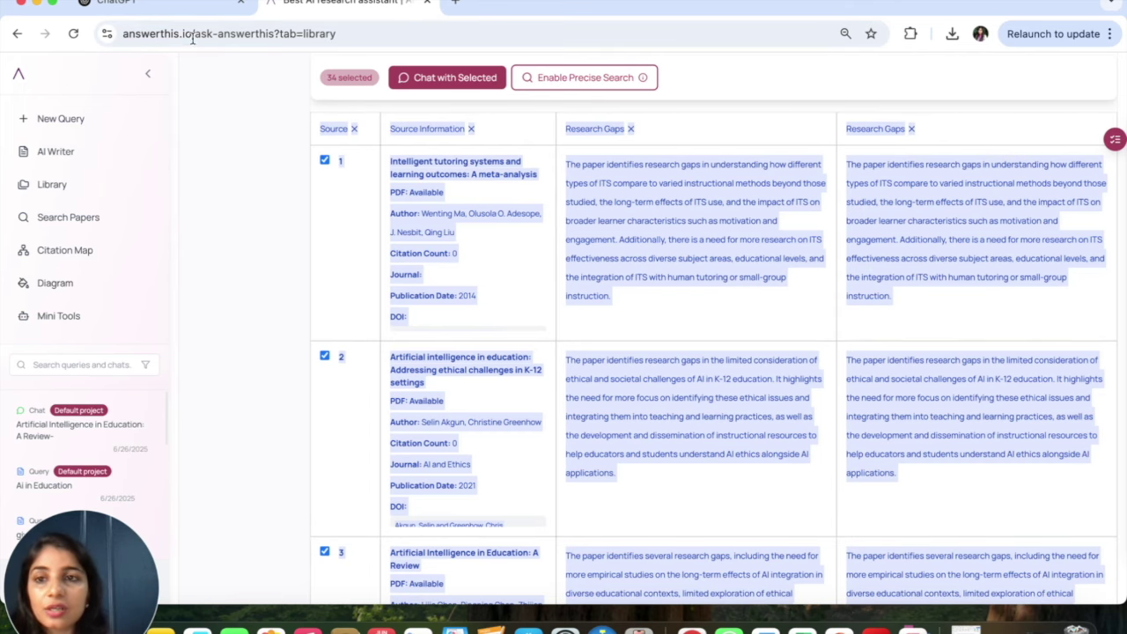
Switch to ChatGPT and begin a prompt with "These are the most important papers for my lit review and based on these papers i want".
click(174, 8)
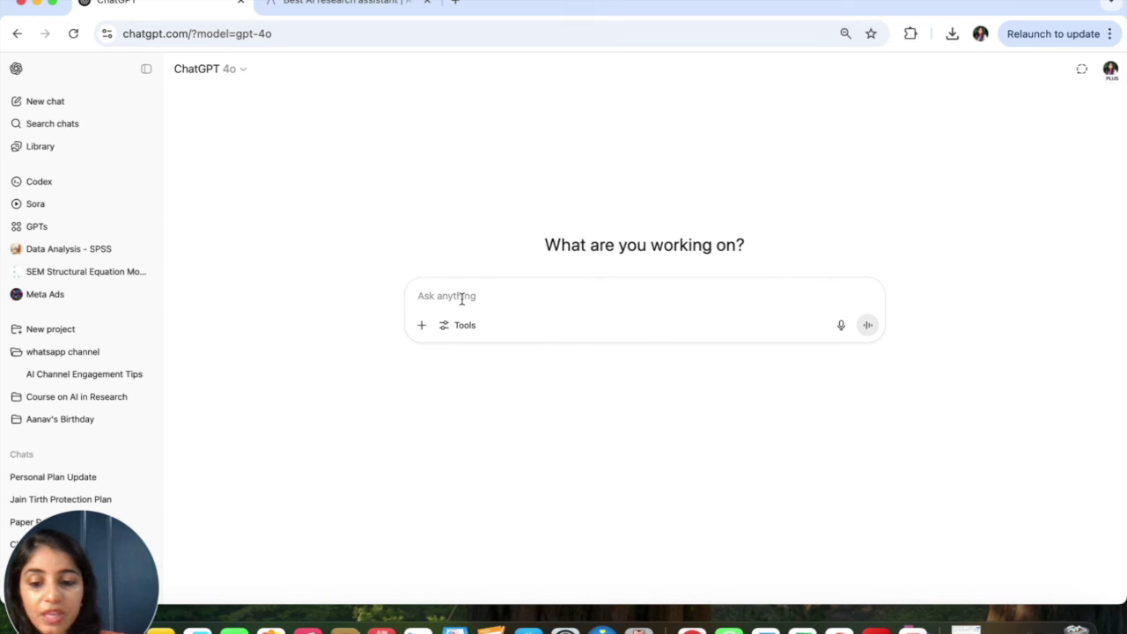
text(These are)
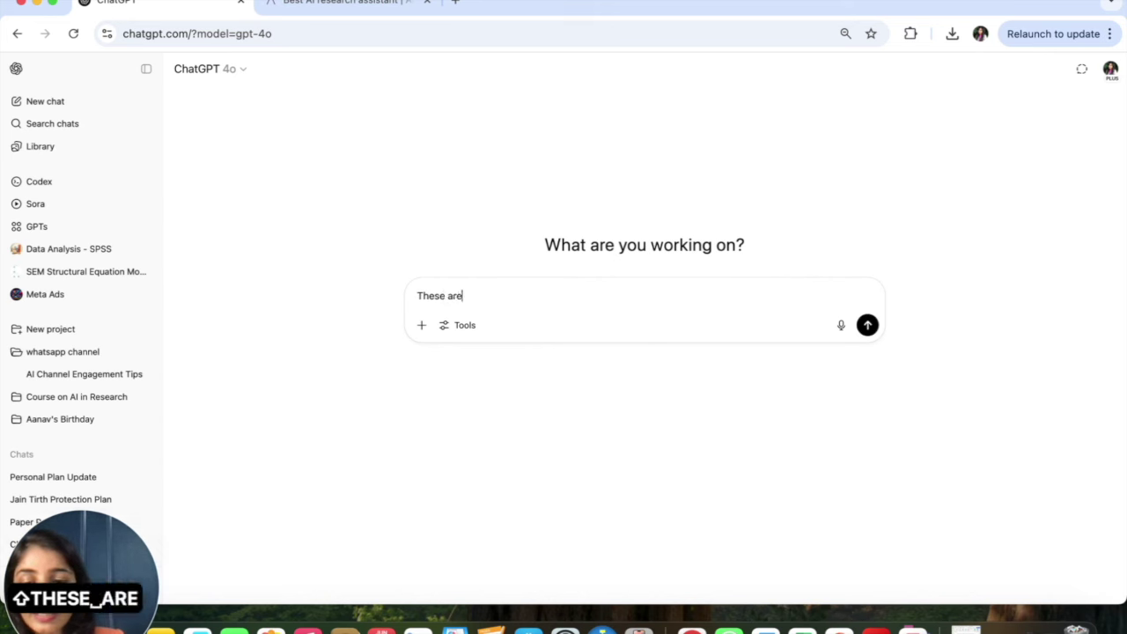
text( the most impo)
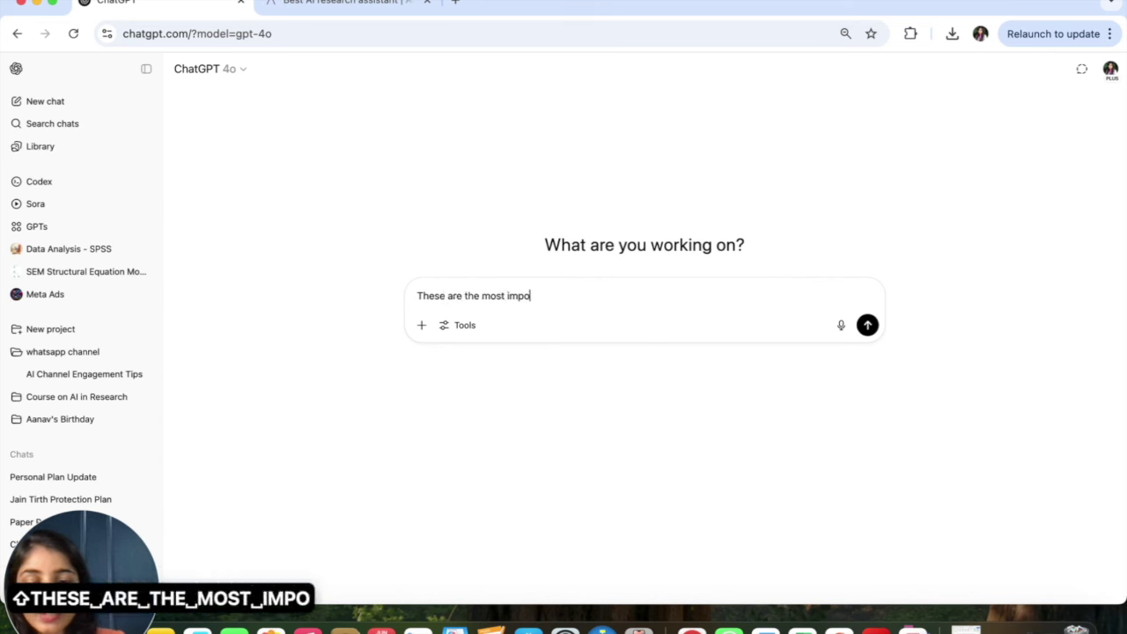
text(rtant )
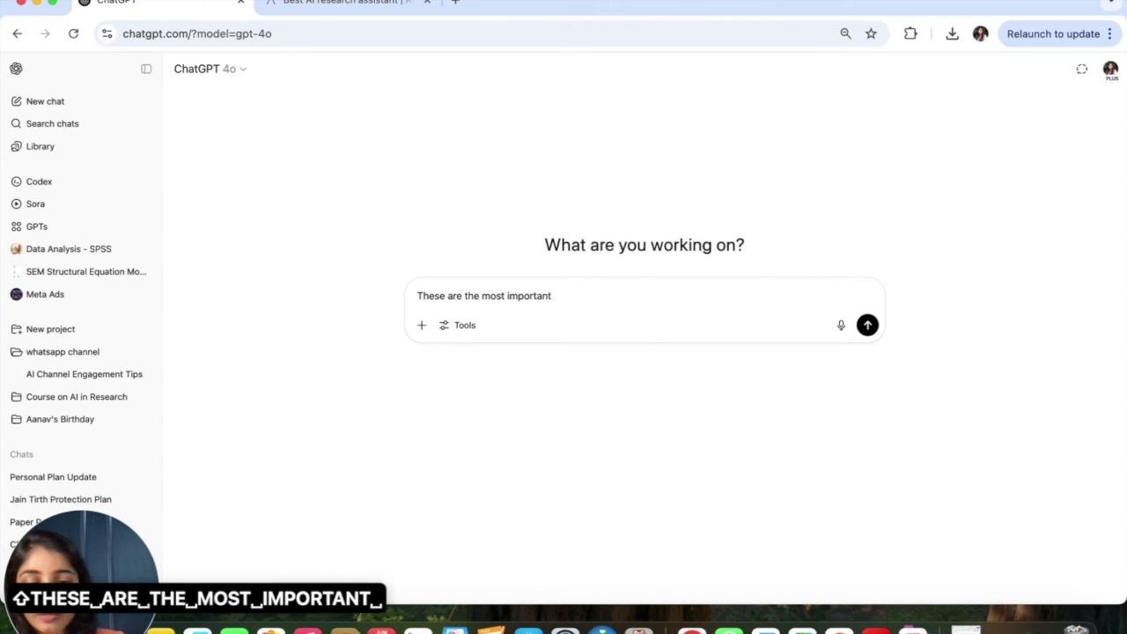
text(papers)
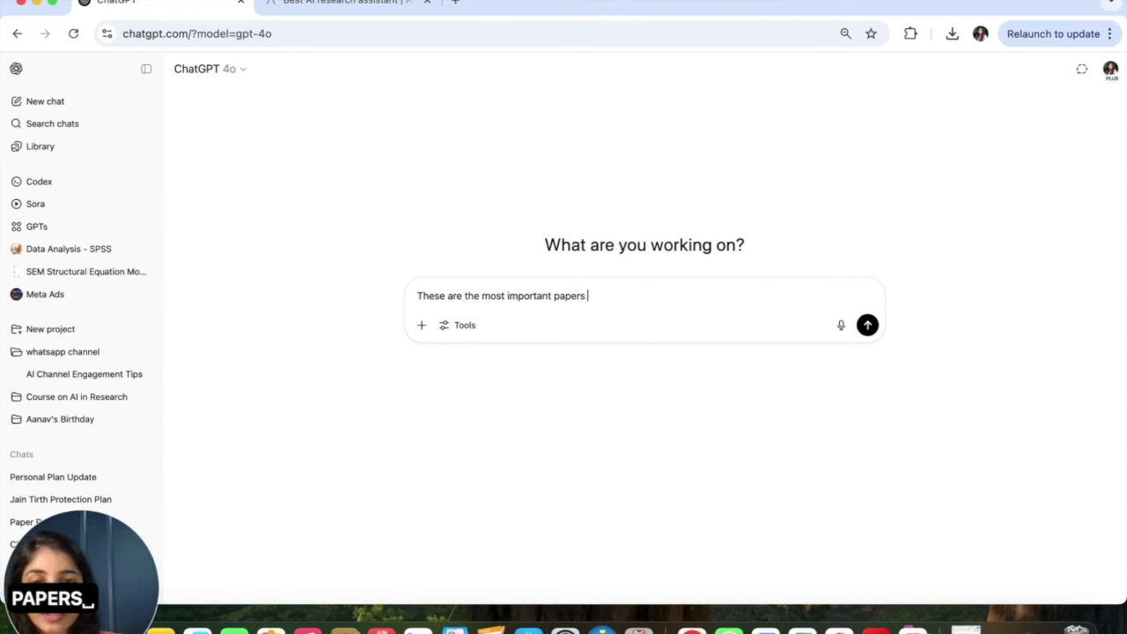
text( for my li)
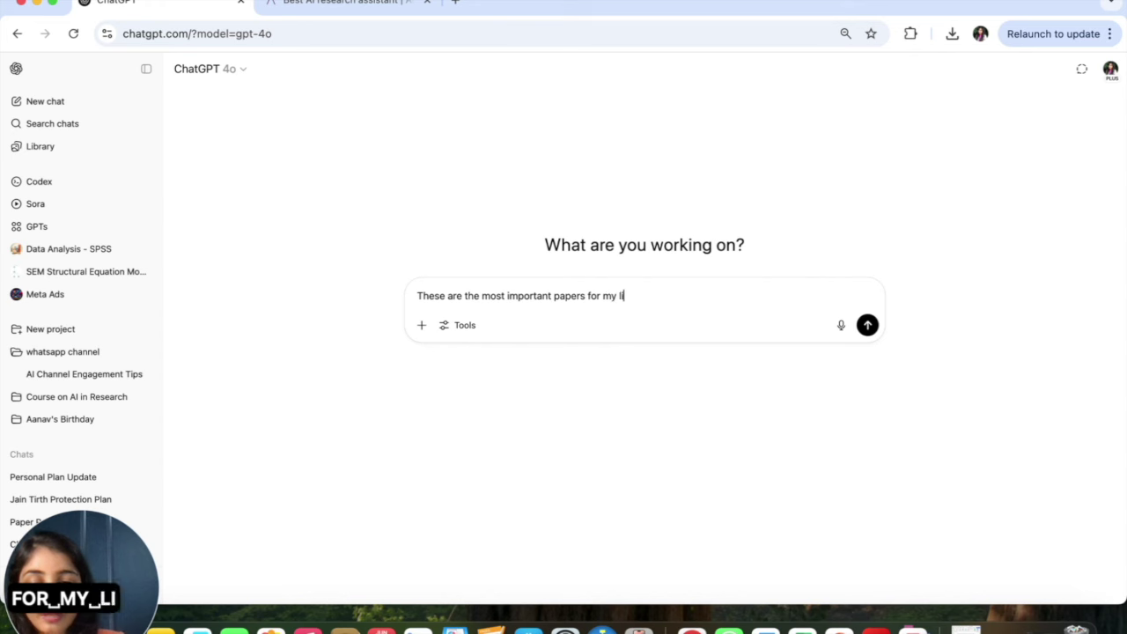
text(t review and )
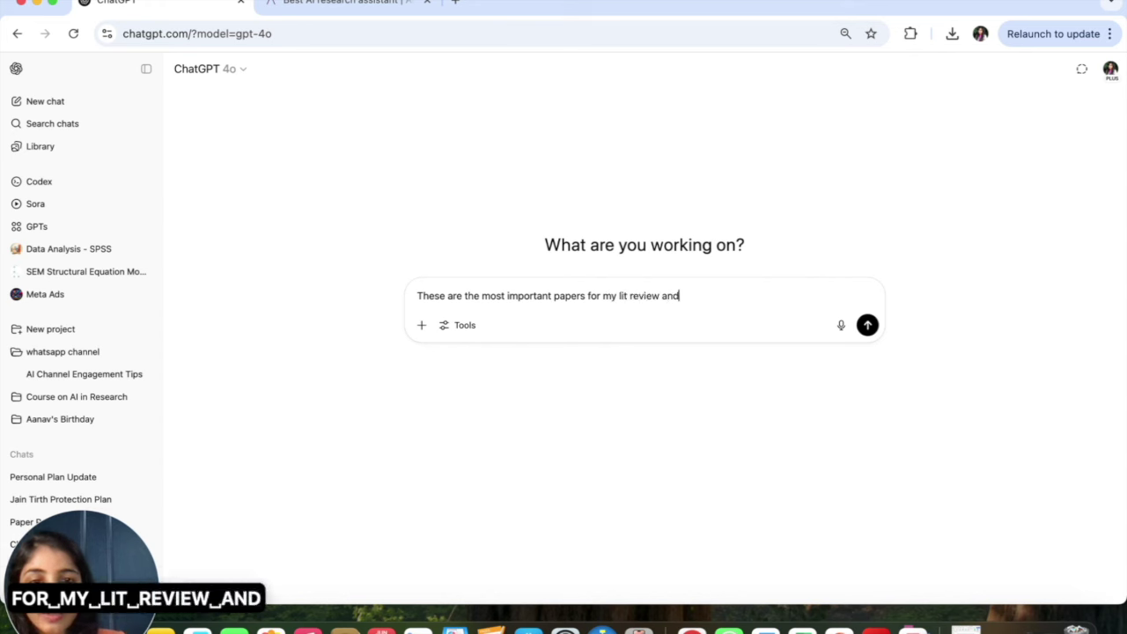
text(based on thes)
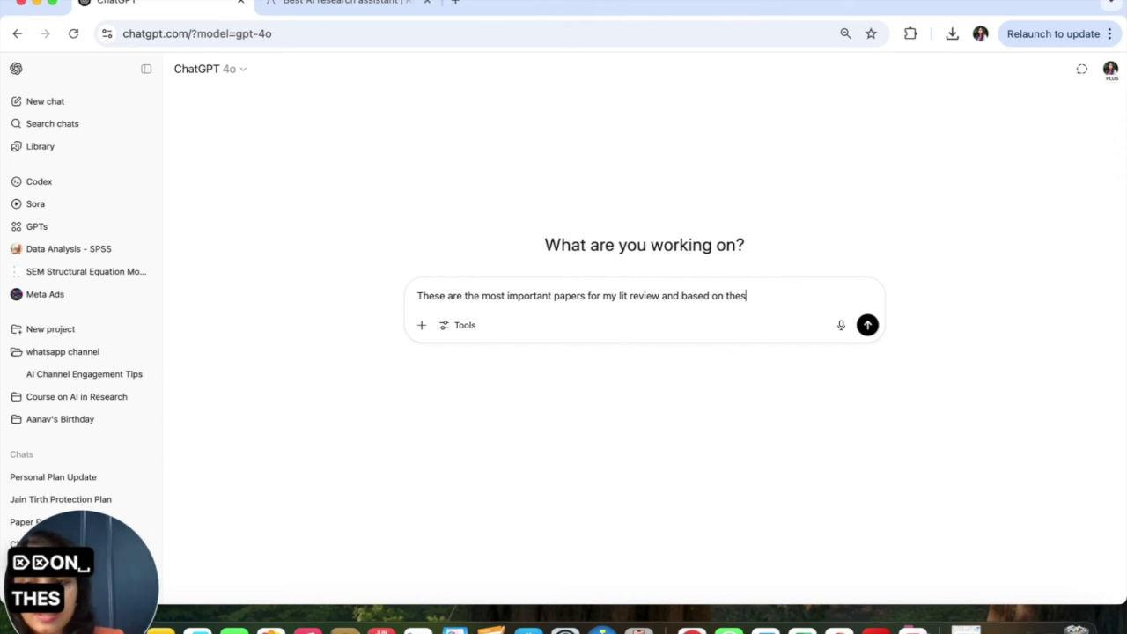
text(e papers io)
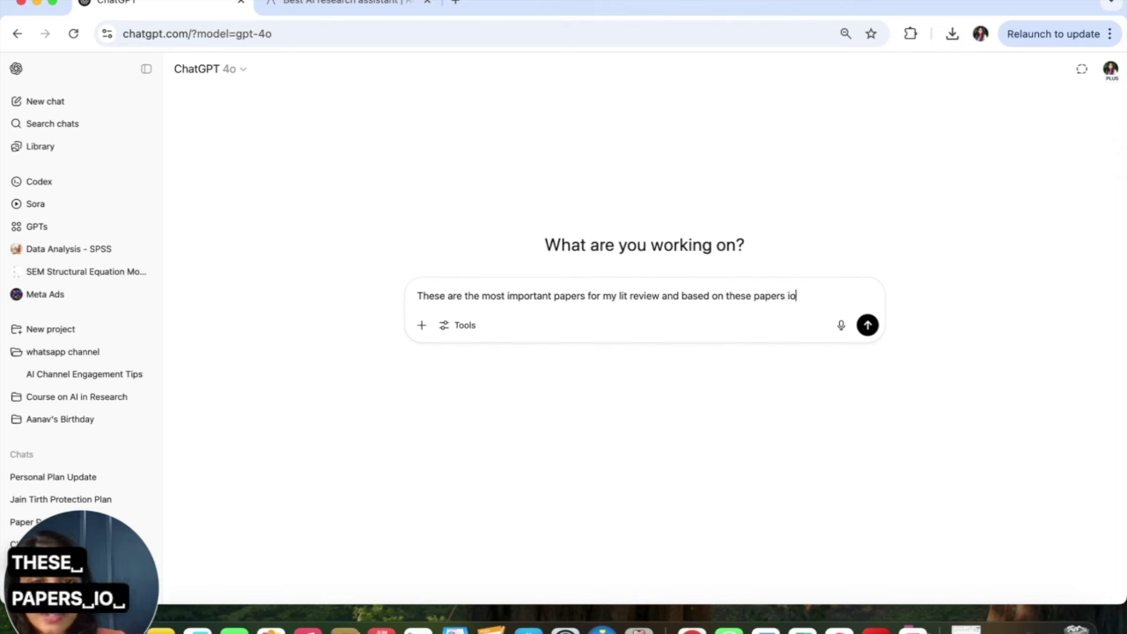
key(BackSpace)
key(BackSpace)
text(wany)
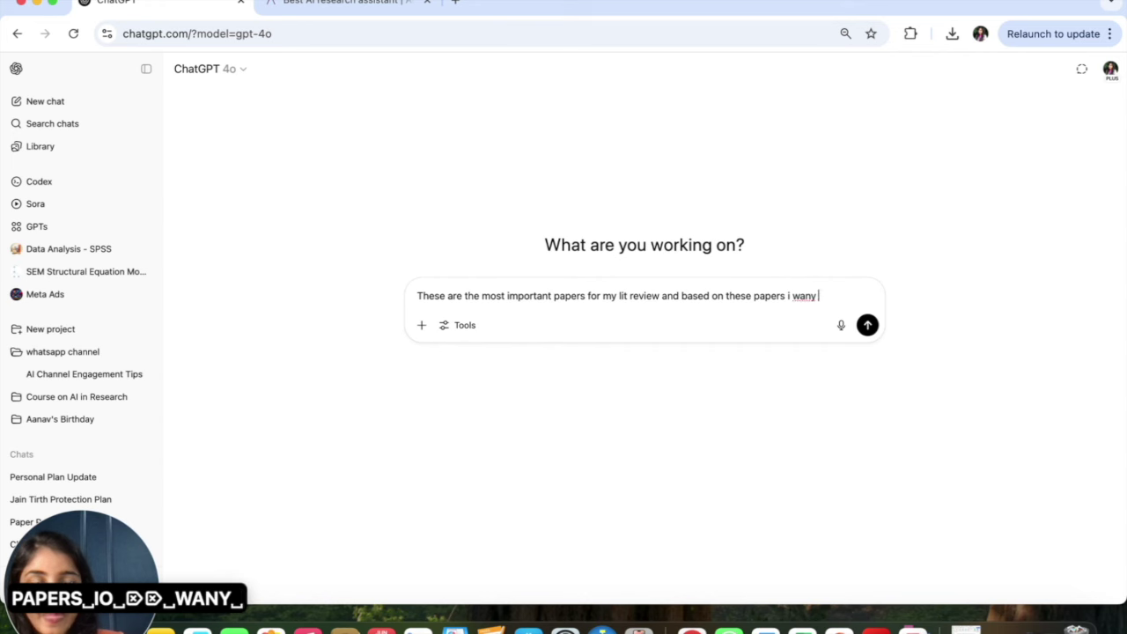
key(BackSpace)
key(BackSpace)
text(t)
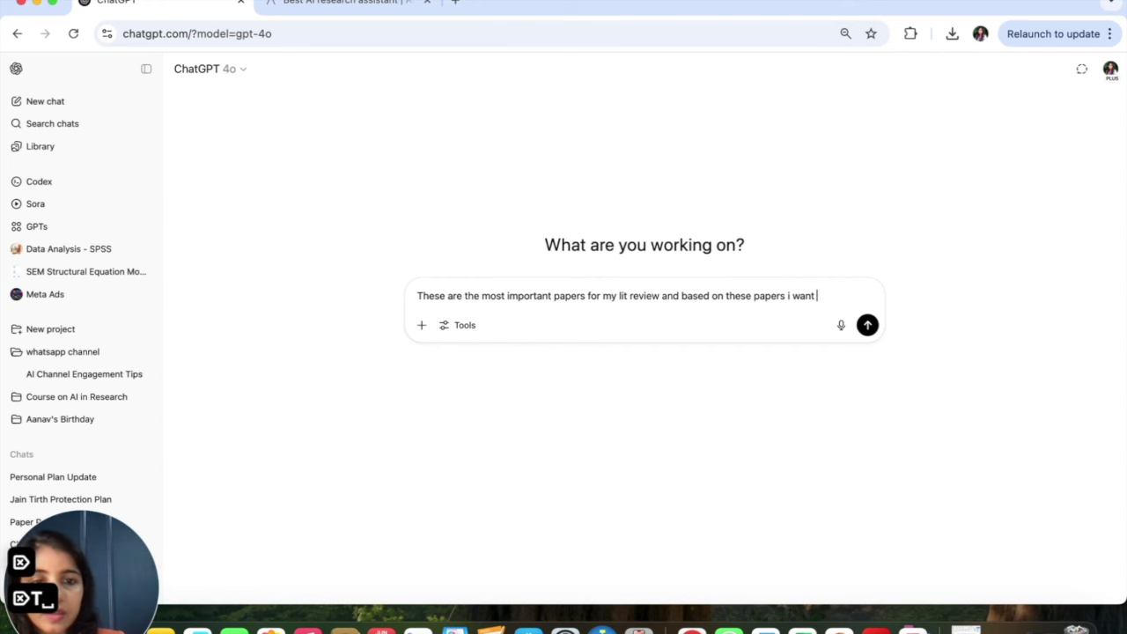
Continue the prompt with "a workable research gap for my research on Ai in education which is going to be a quantitative research".
text( a workab)
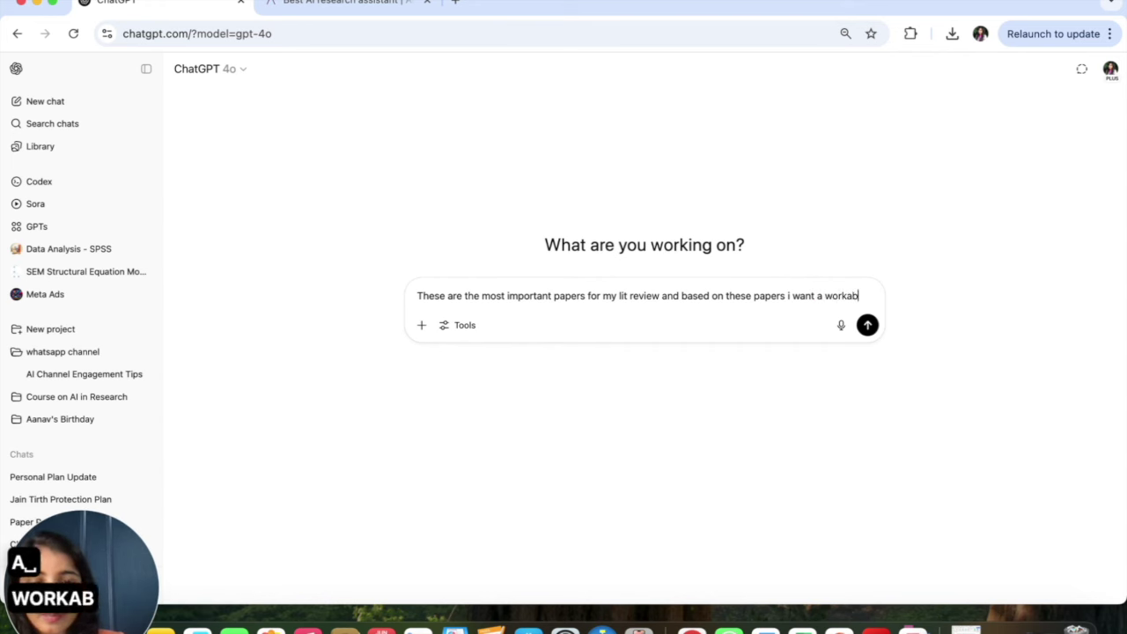
text(le research gap for my)
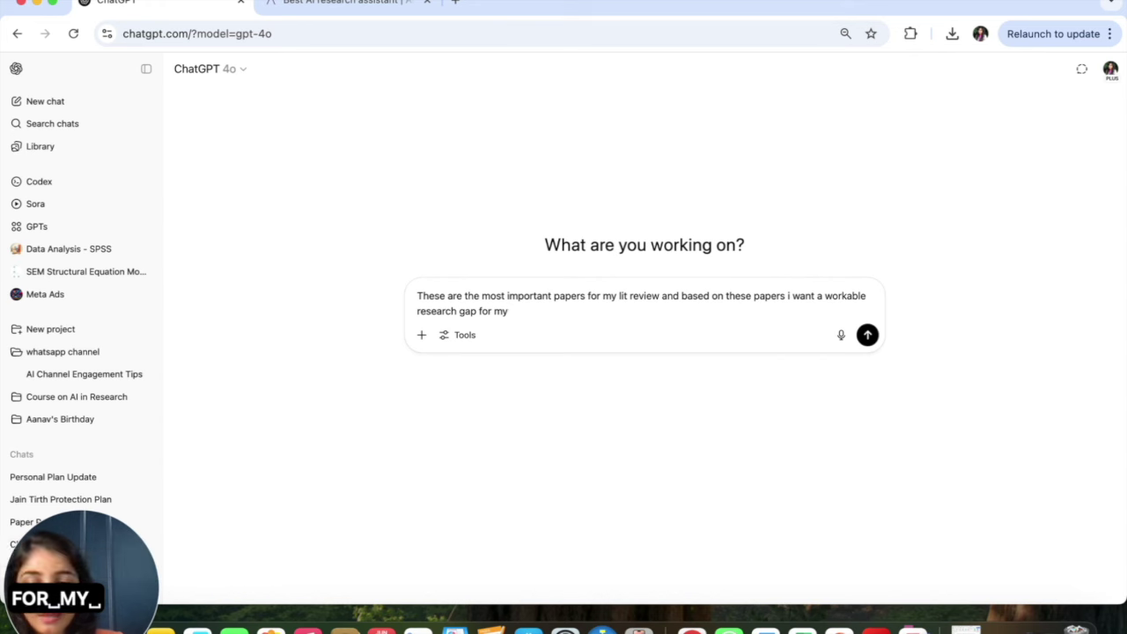
text( research o)
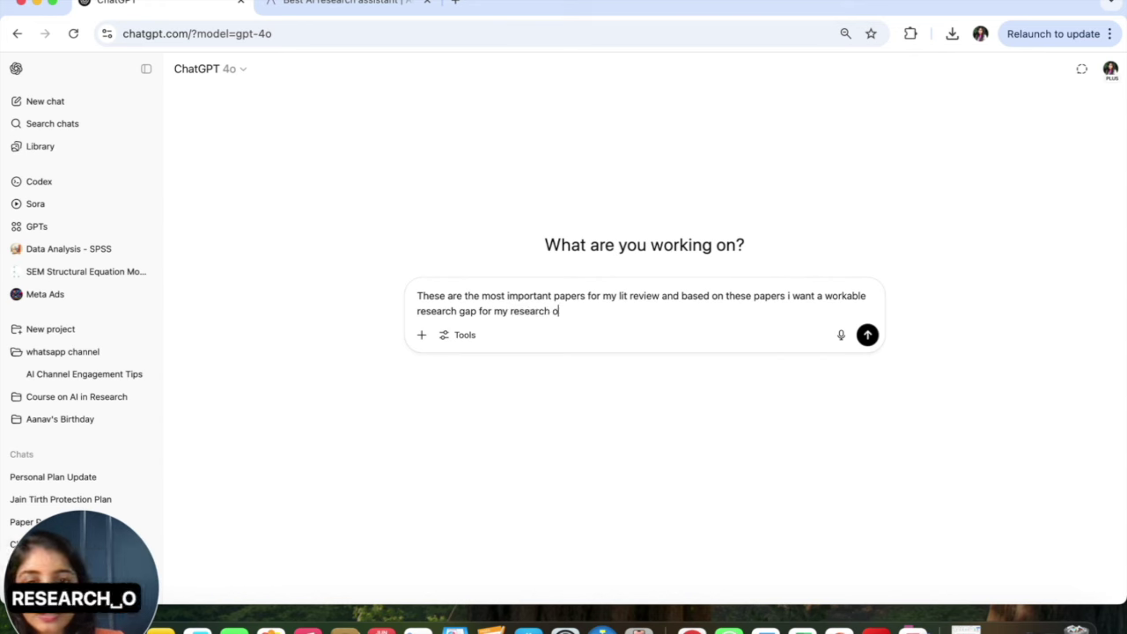
text(n Ai in )
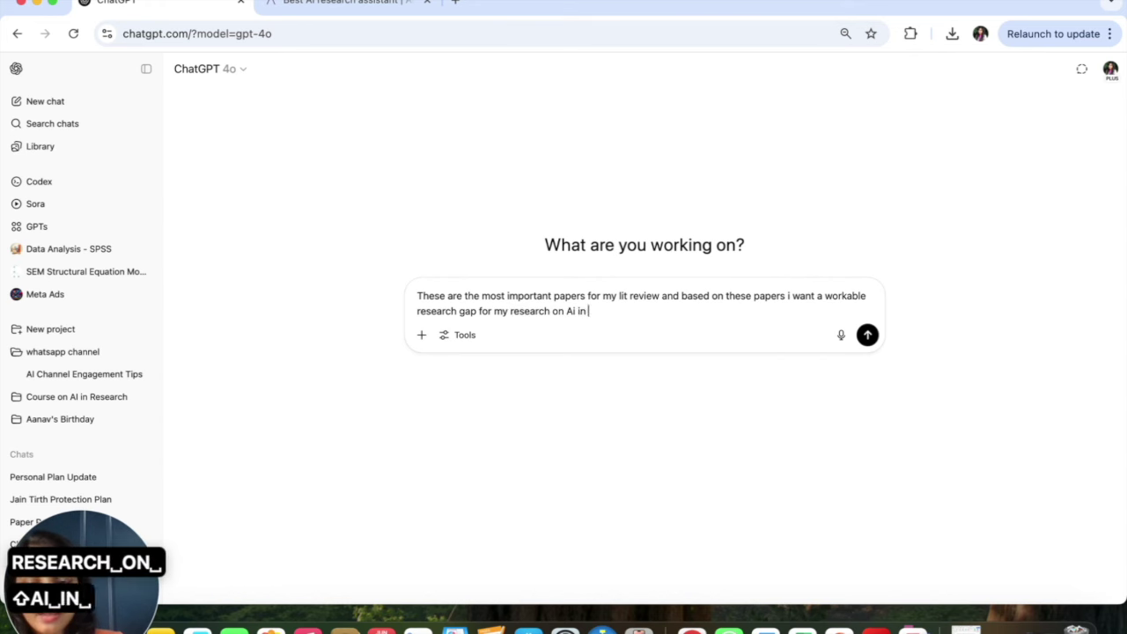
text(educatio)
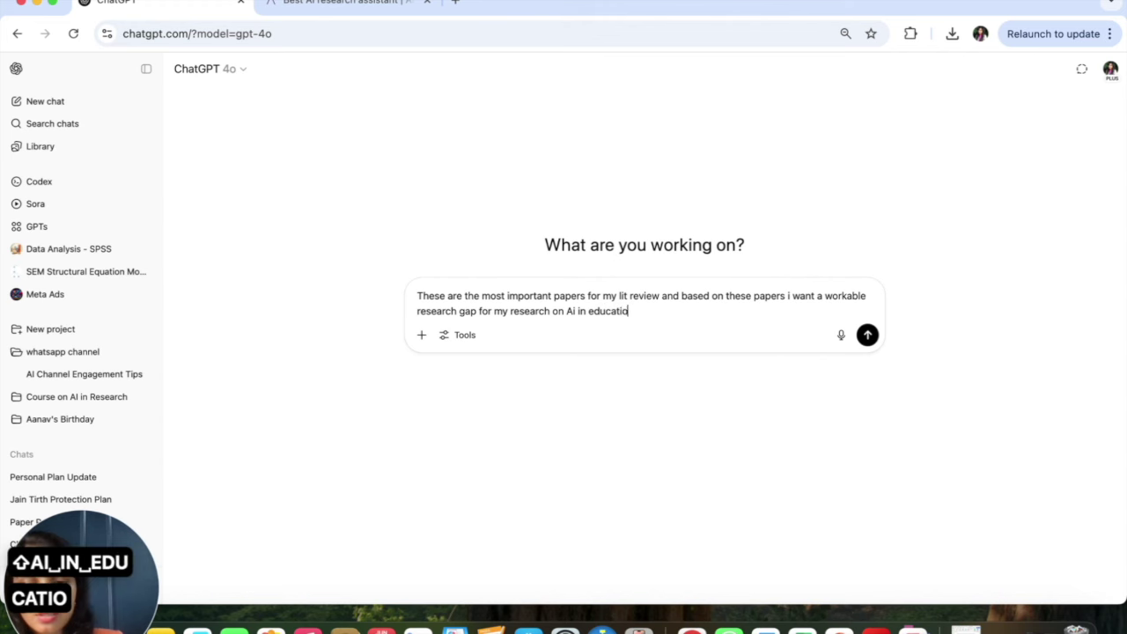
text(n which is go)
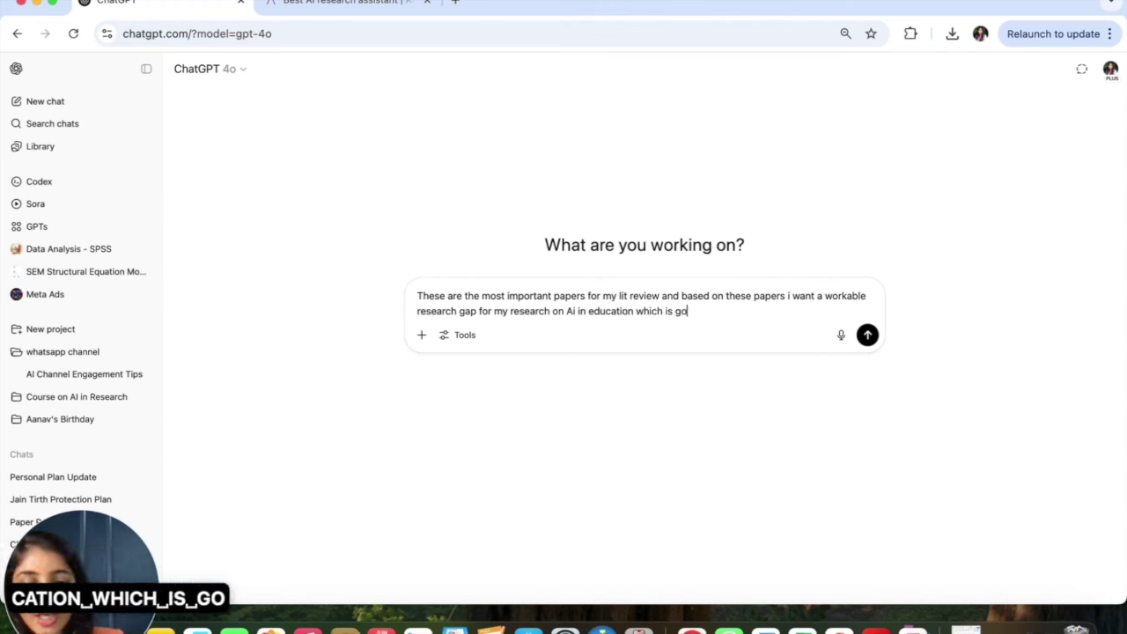
text(ing to be a )
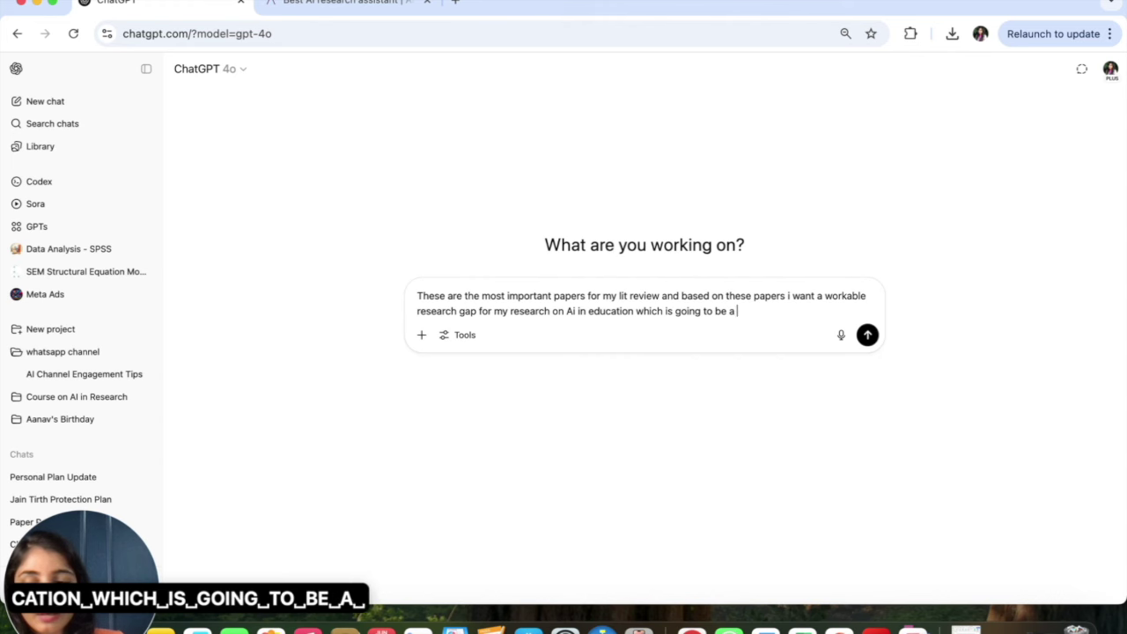
text(quantitativ)
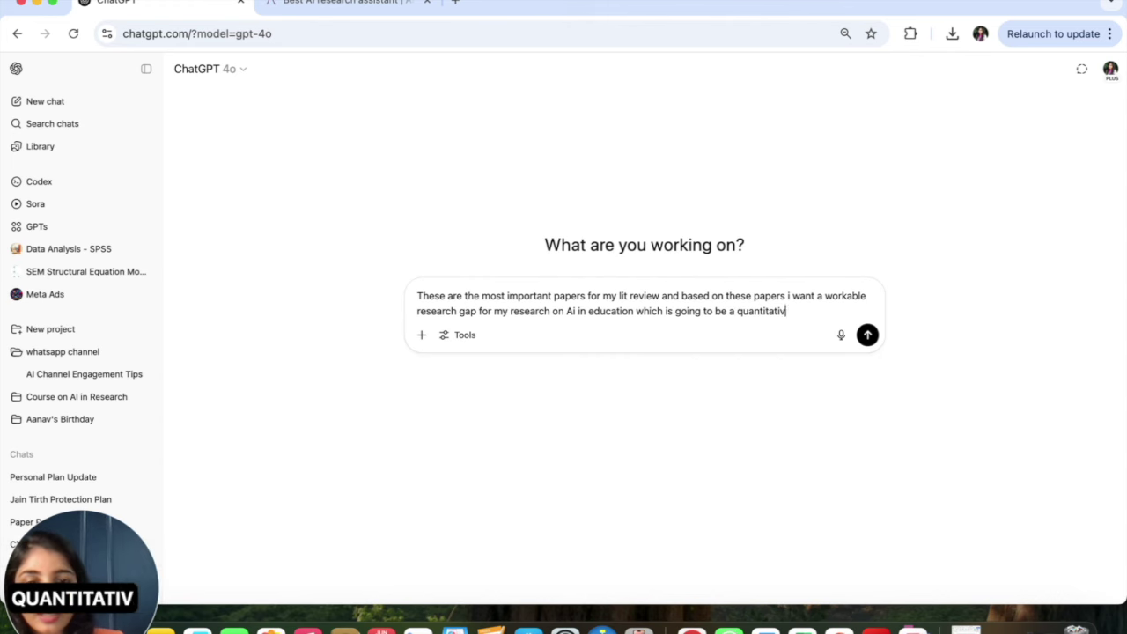
text(e research)
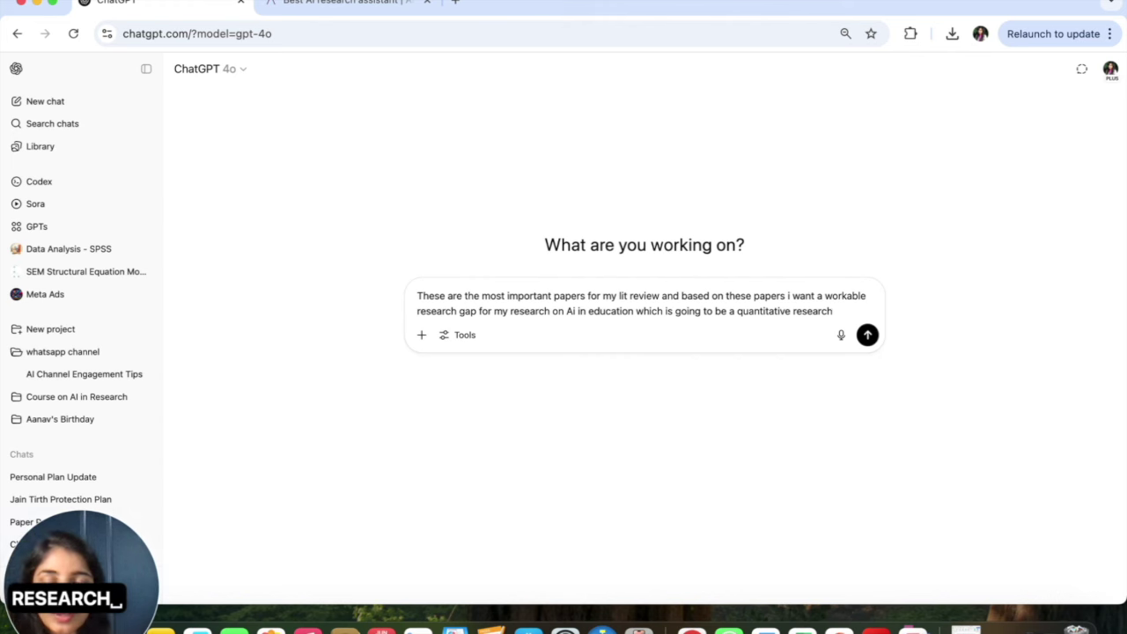
Paste the copied papers table with its research gaps below the prompt text and submit the prompt.
text(Source× Source Information× Research Gaps× Research Gaps× 1 Intelligent tutoring systems and learning outcomes: A meta-analysis PDF: Available  Author: Wenting Ma, Olusola O. Adesope, J. Nesbit, Qing Liu)
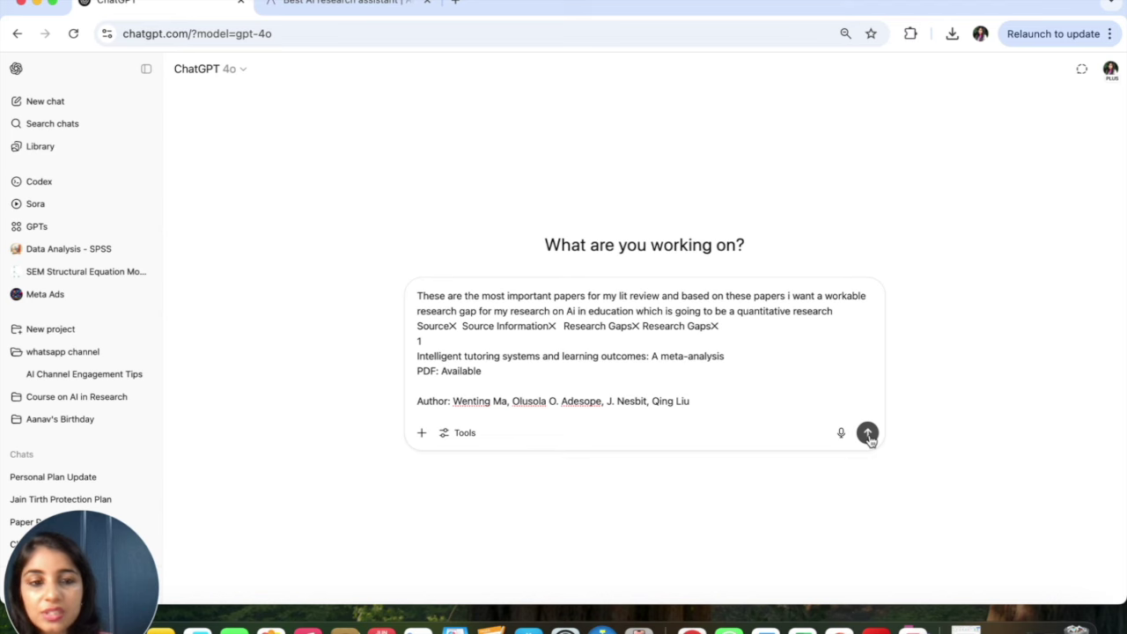
click(867, 433)
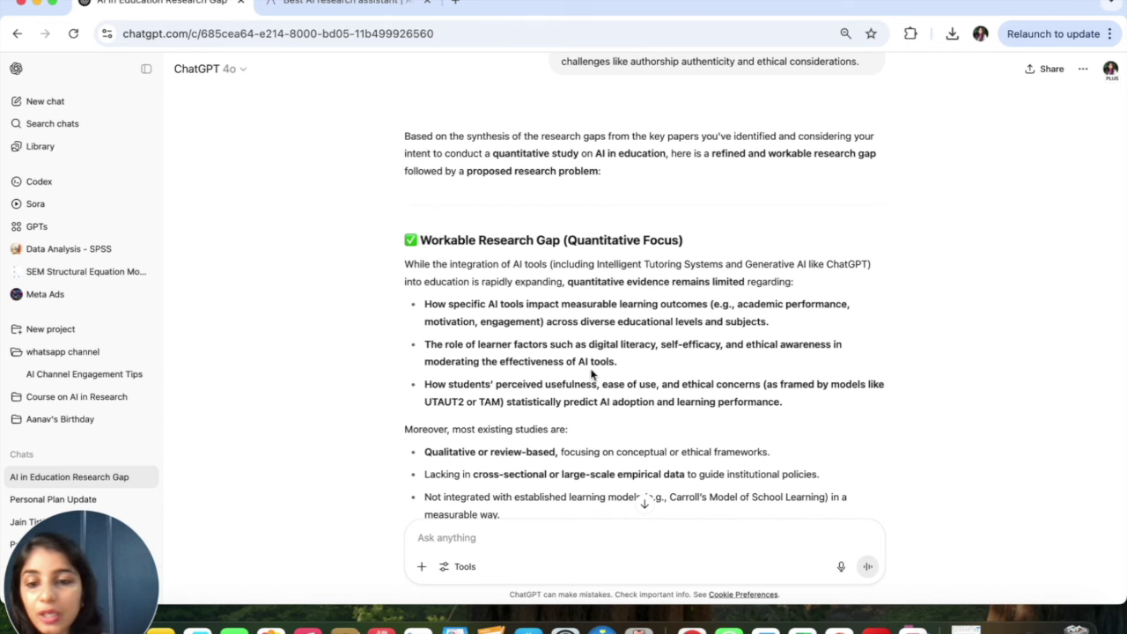
Copy the three bold bullets on limited quantitative evidence under Workable Research Gap, and review the proposed research problem and objectives.
scroll(592, 375, down, 2)
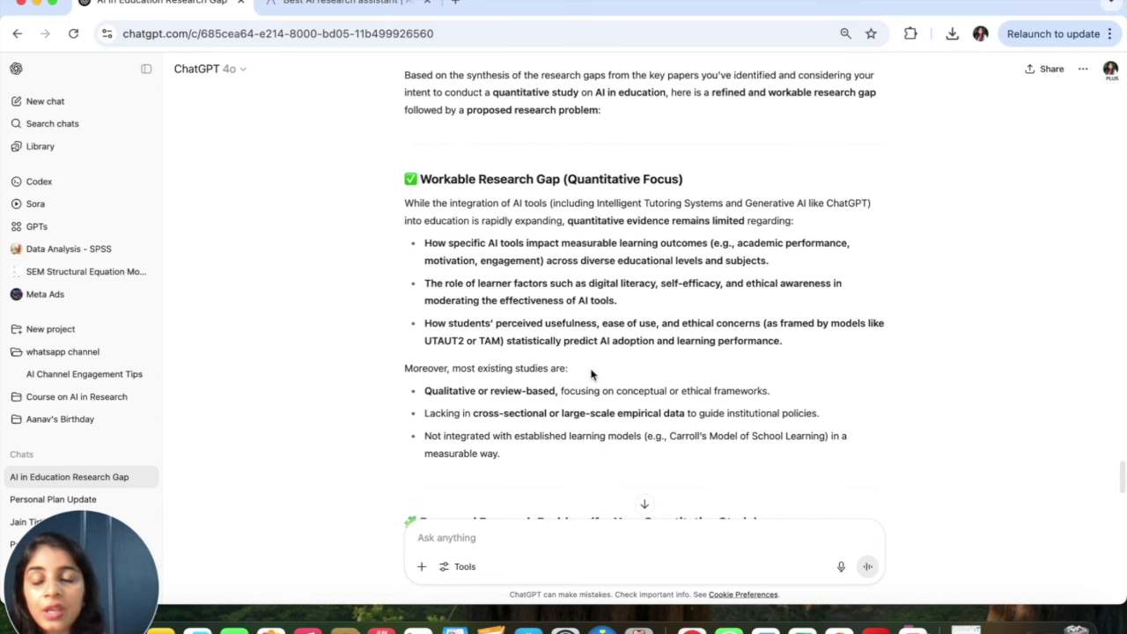
scroll(590, 369, up, 1)
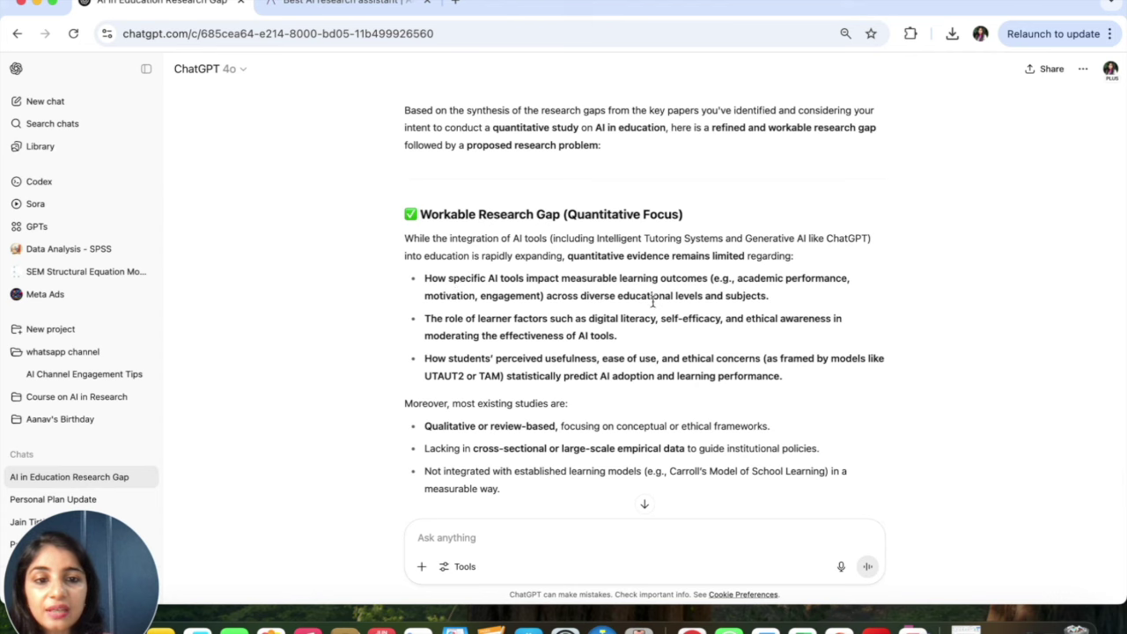
drag(422, 276, 808, 387)
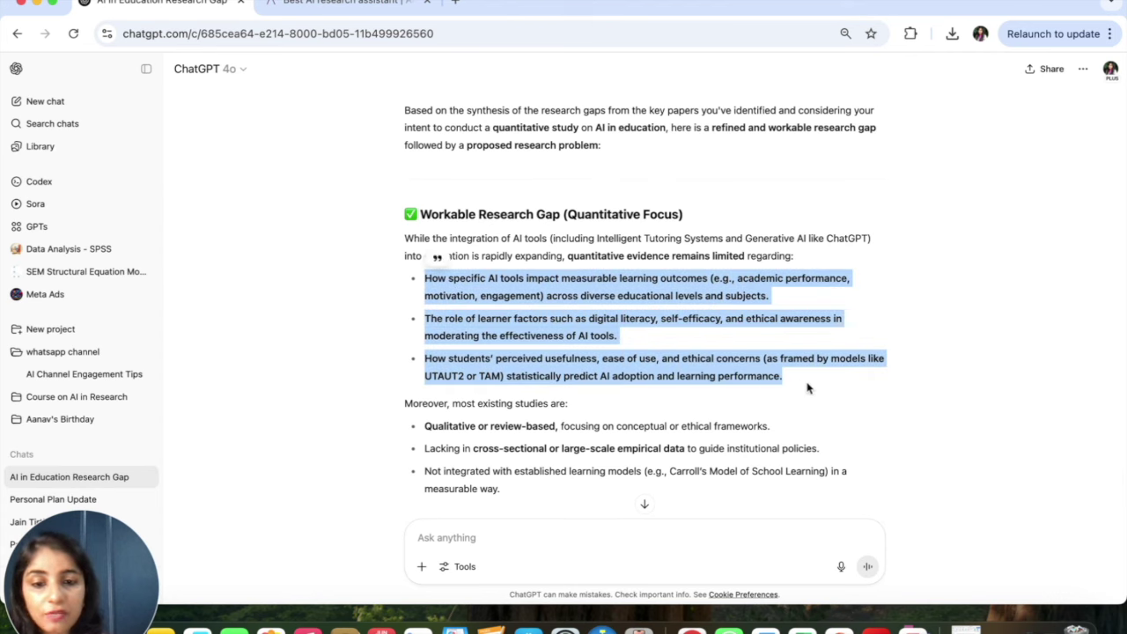
scroll(832, 433, down, 8)
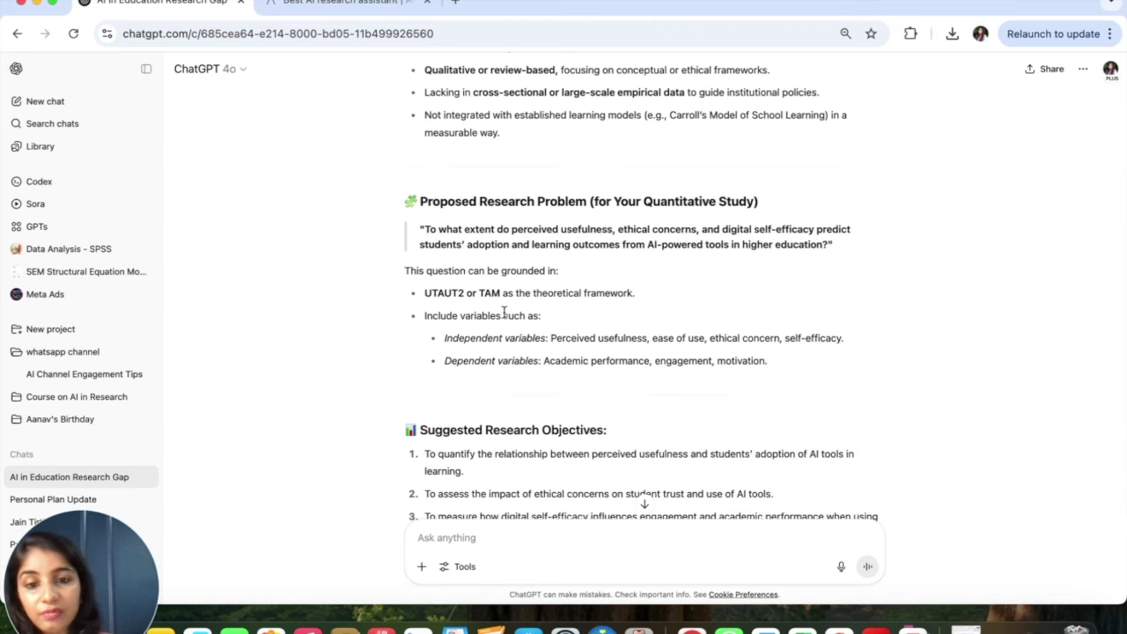
scroll(565, 314, down, 4)
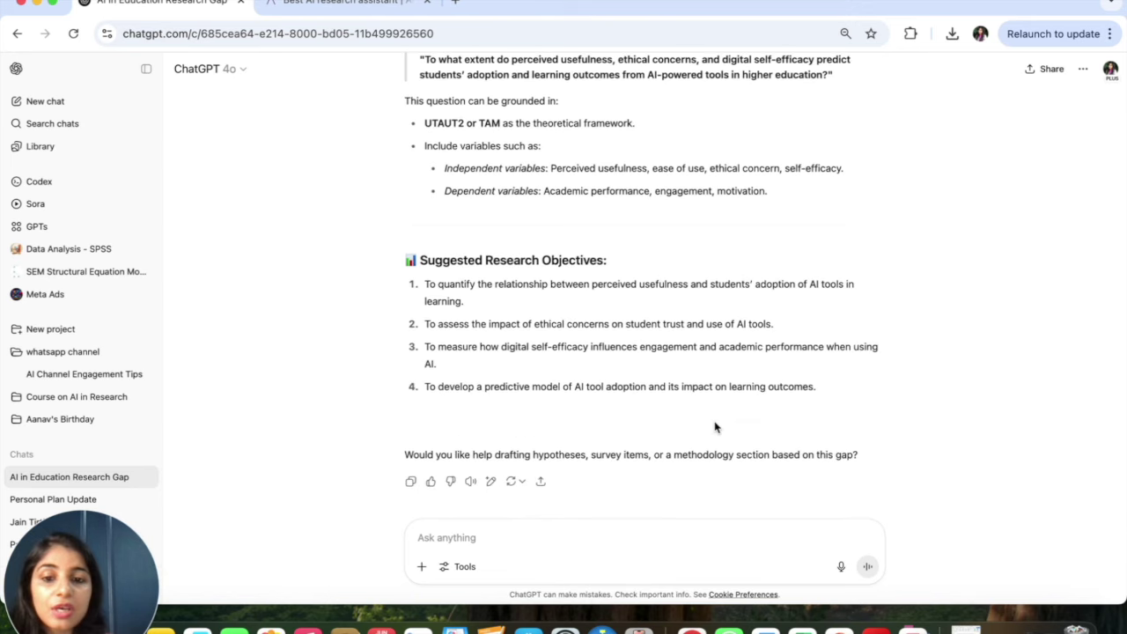
Switch to the Word document and paste the copied research gap bullets a few lines below the existing research gap text.
click(966, 627)
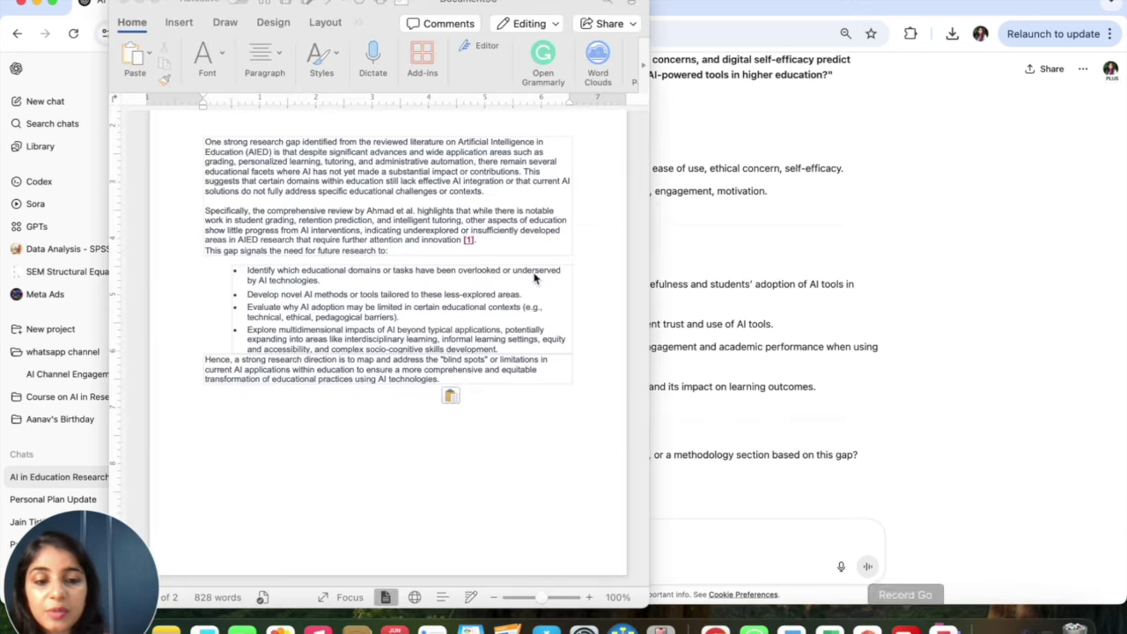
click(579, 422)
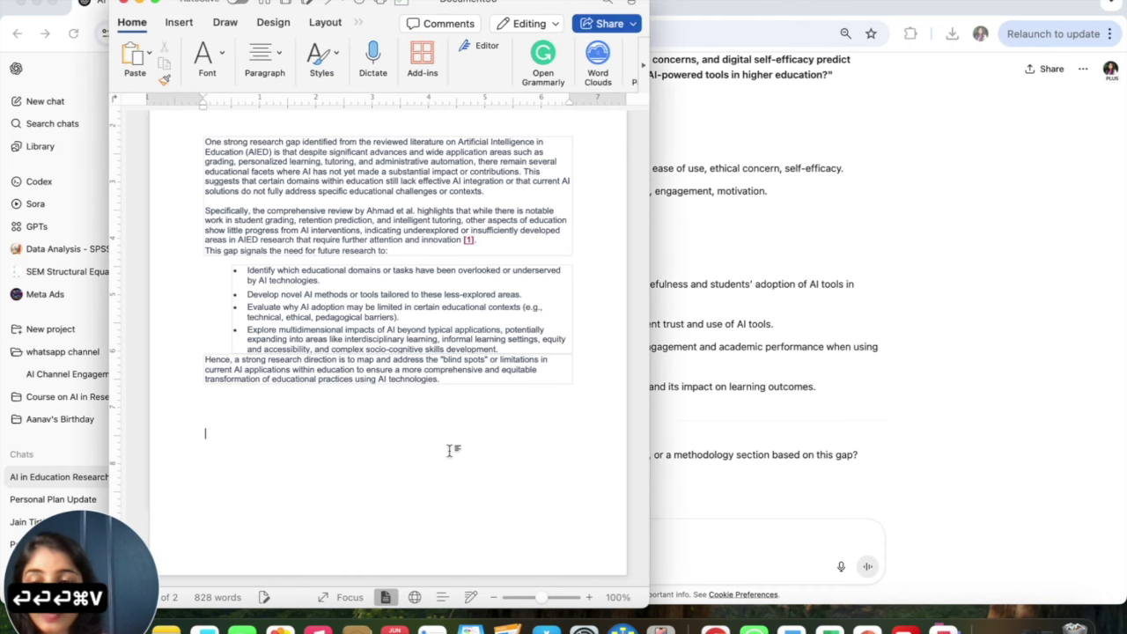
text(How specific AI tools impact measurable learning outcomes (e.g., academic performance, motivation, engagement) across diverse educational levels and subjects. The role of learner factors such as digital literacy, self-efficacy, and ethical awareness in moderating the effectiveness of AI tools.)
key(super+v)
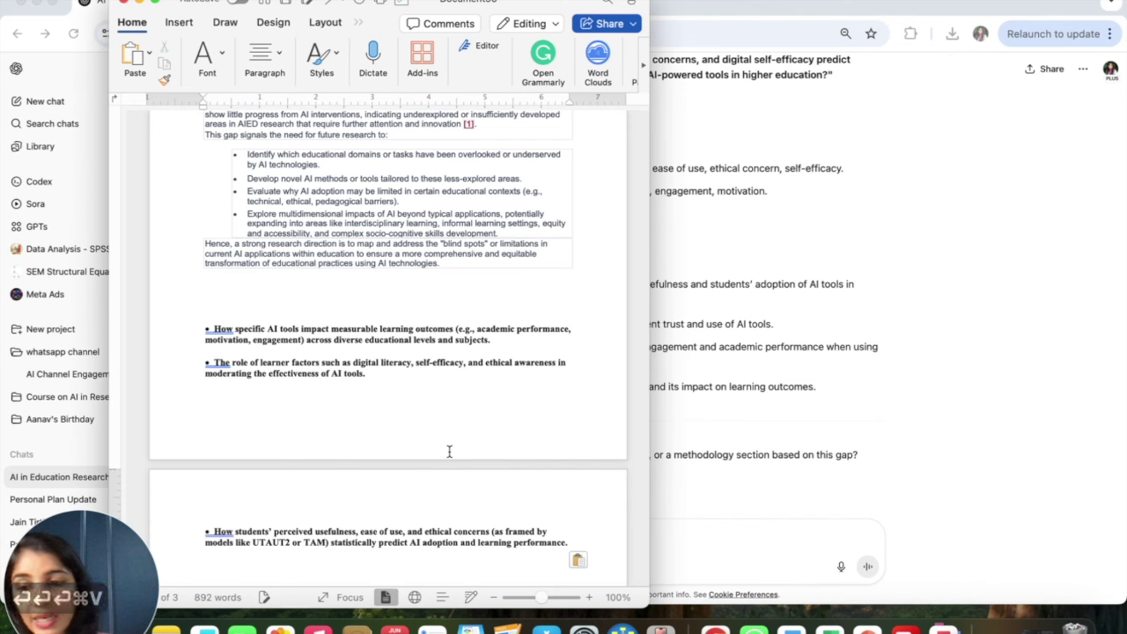
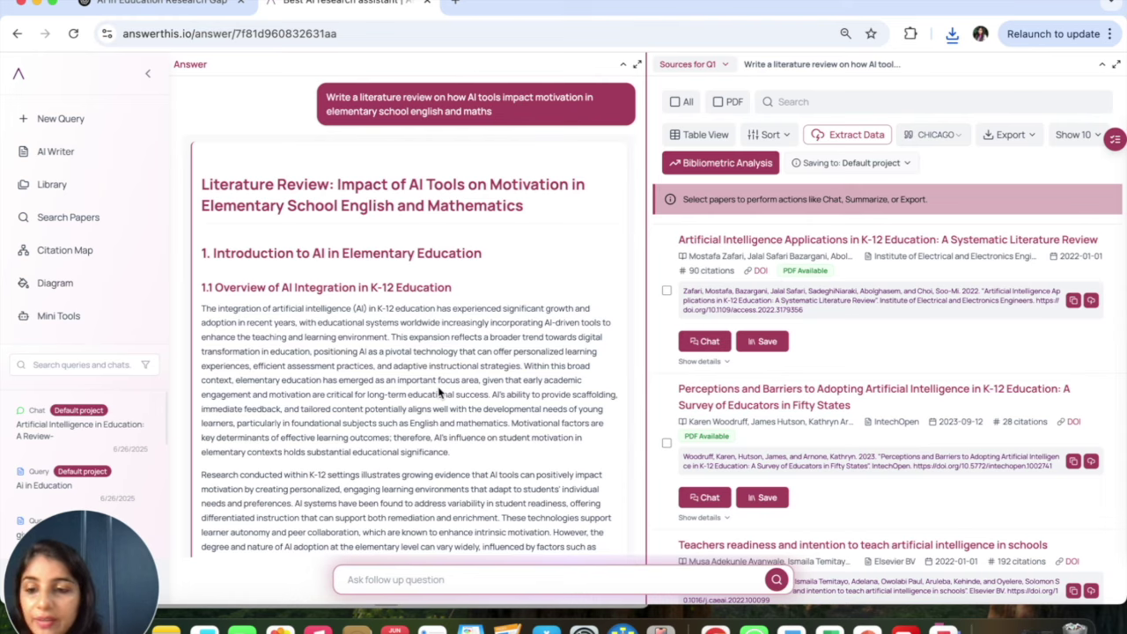
Read through the generated literature review from the K-12 overview in section 1 to section 10, Future Directions and Research Gaps.
scroll(440, 394, down, 2)
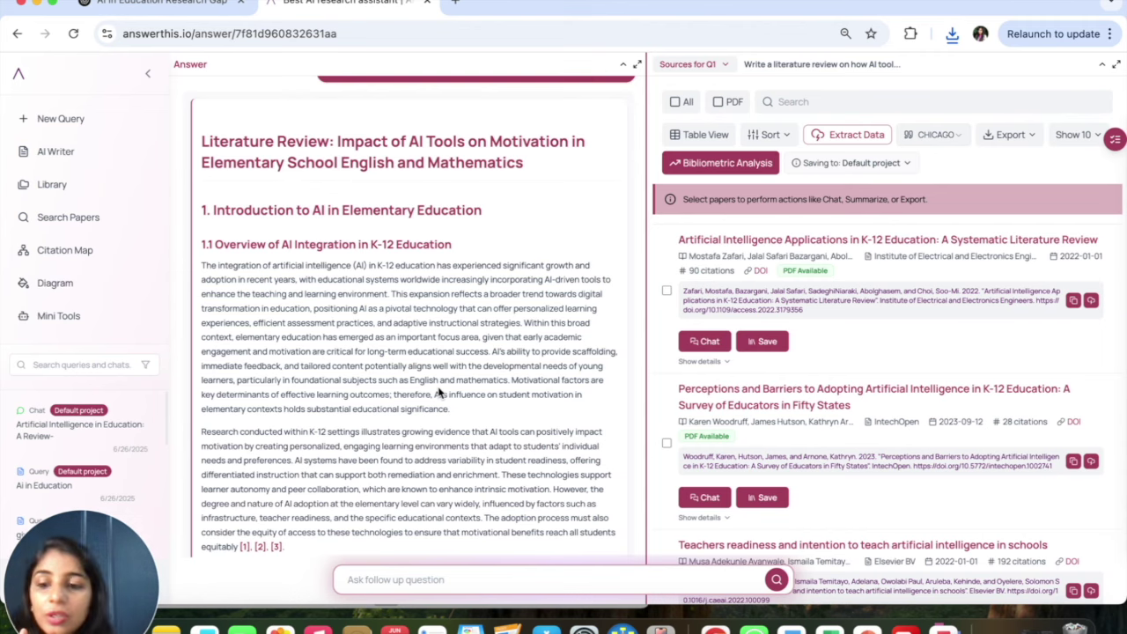
scroll(405, 271, down, 2)
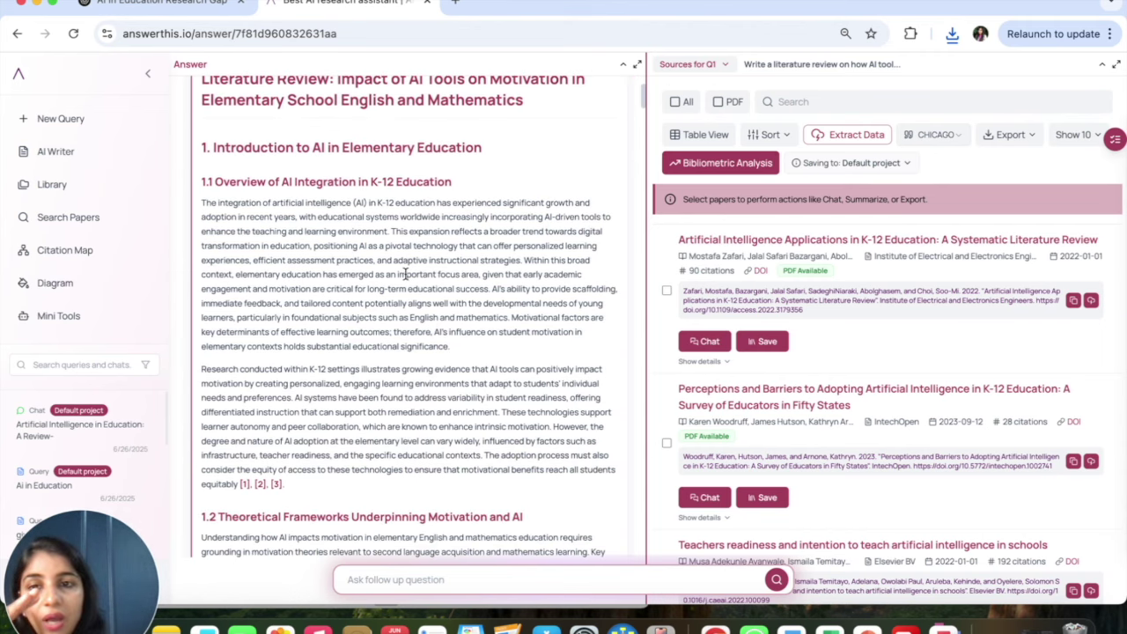
scroll(341, 289, down, 5)
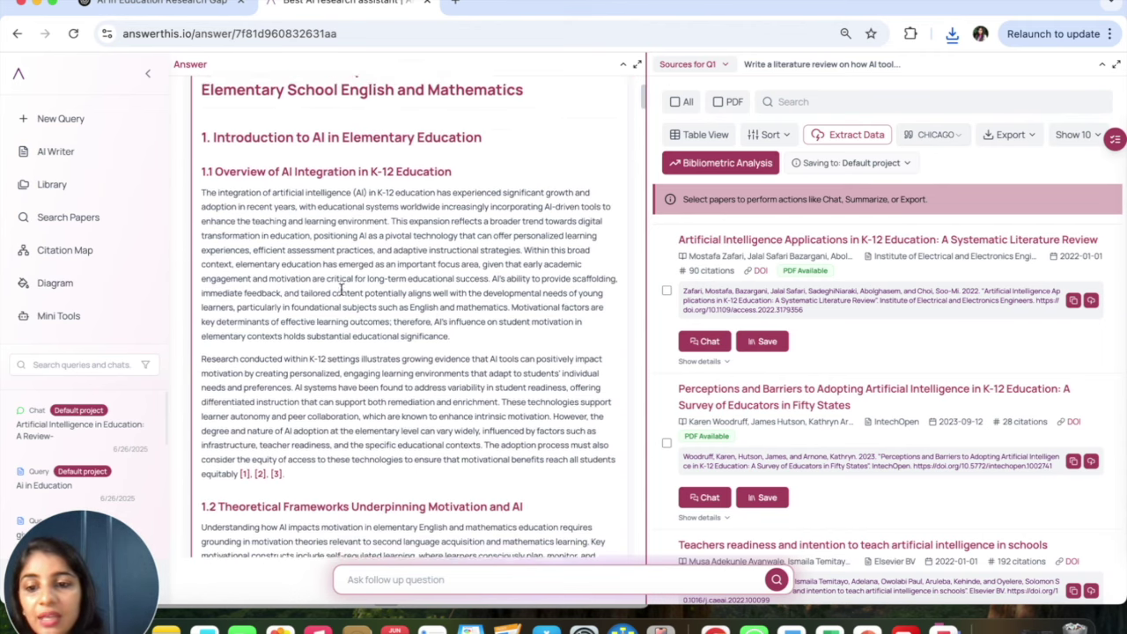
scroll(341, 295, down, 10)
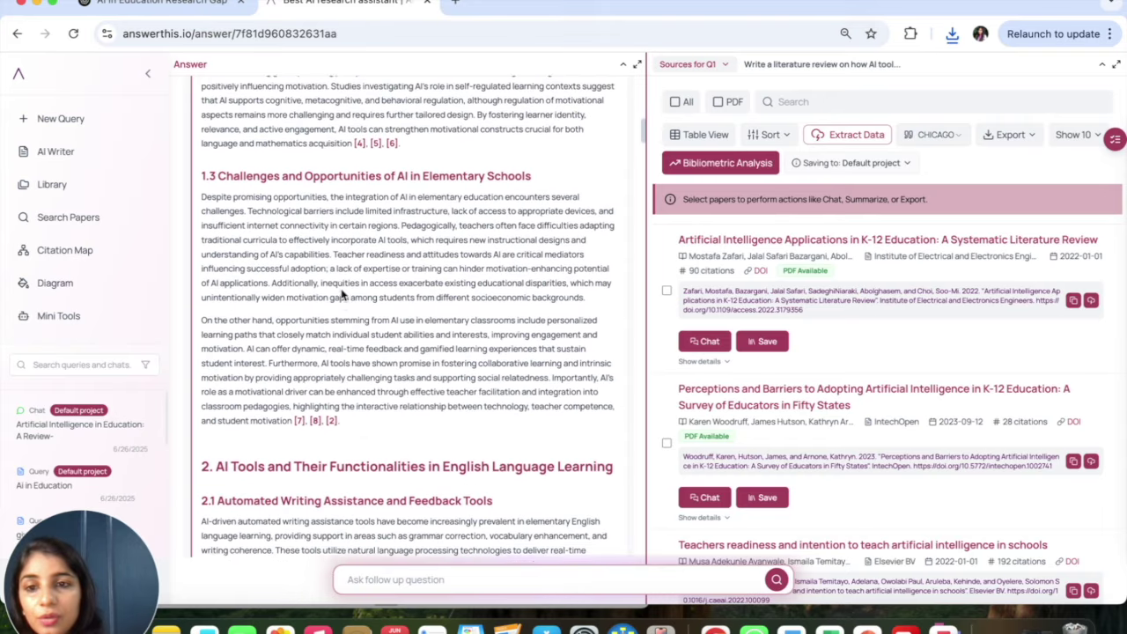
scroll(341, 295, down, 15)
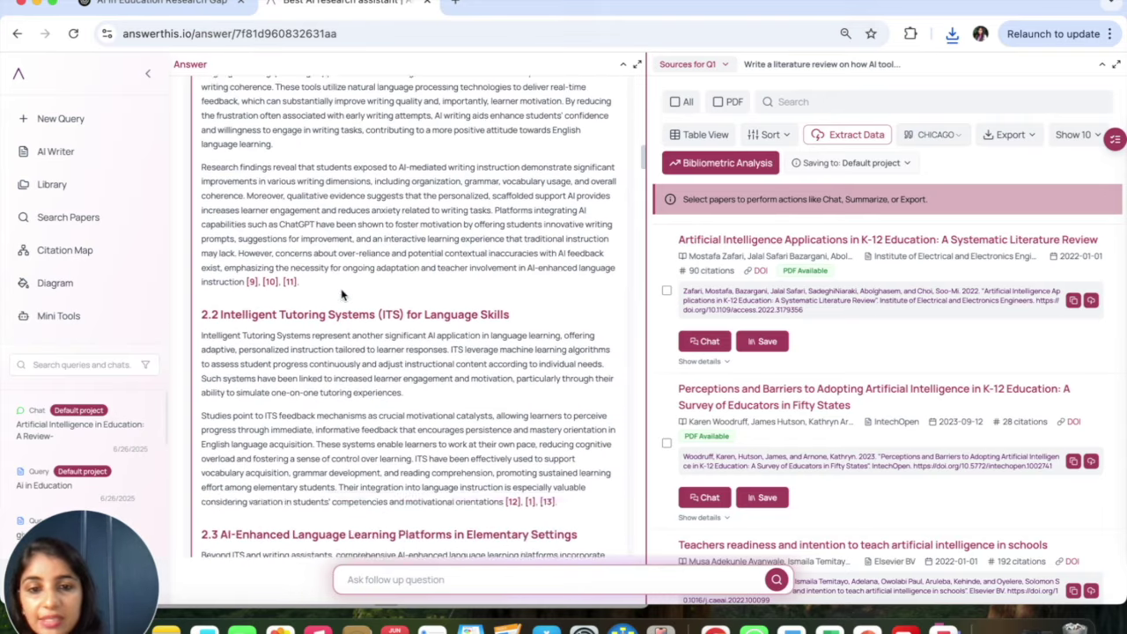
scroll(340, 290, down, 18)
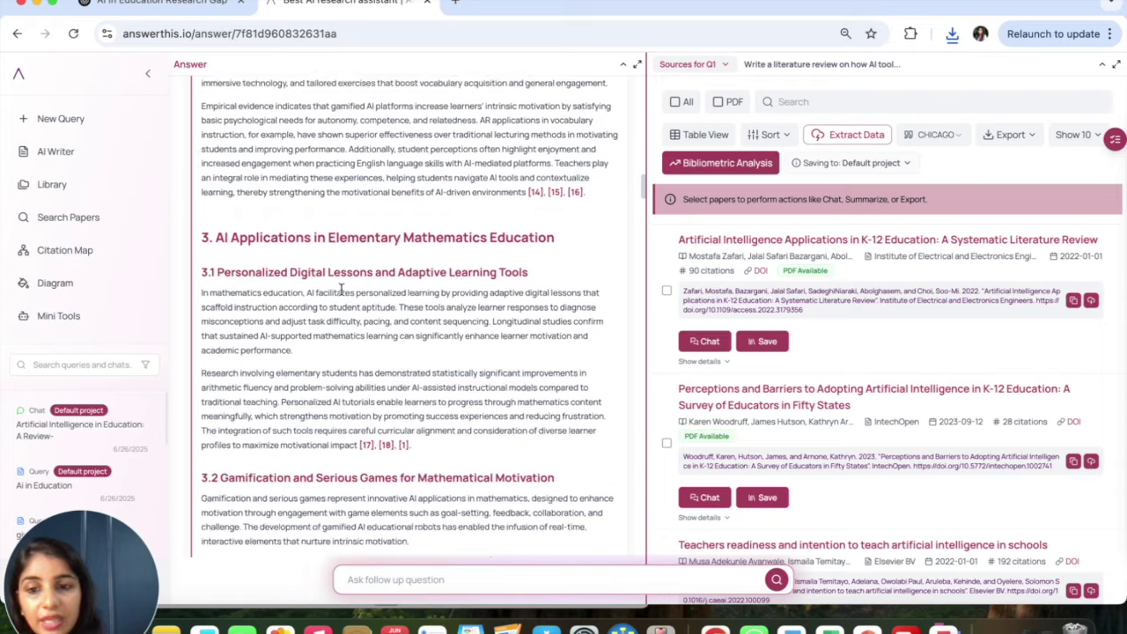
scroll(342, 295, down, 20)
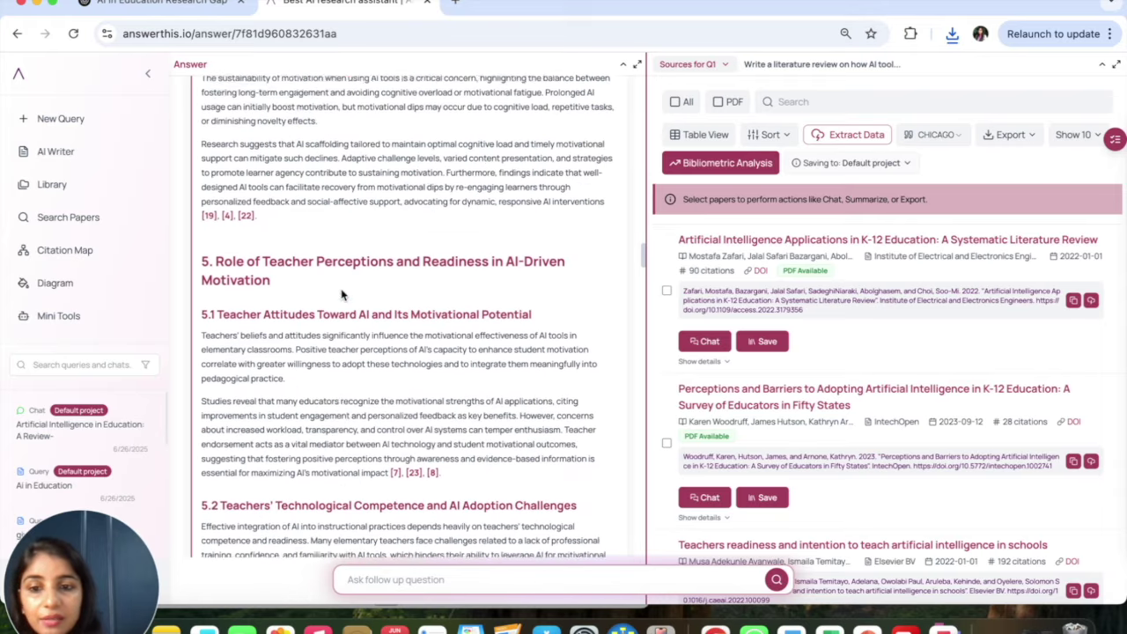
scroll(341, 290, down, 12)
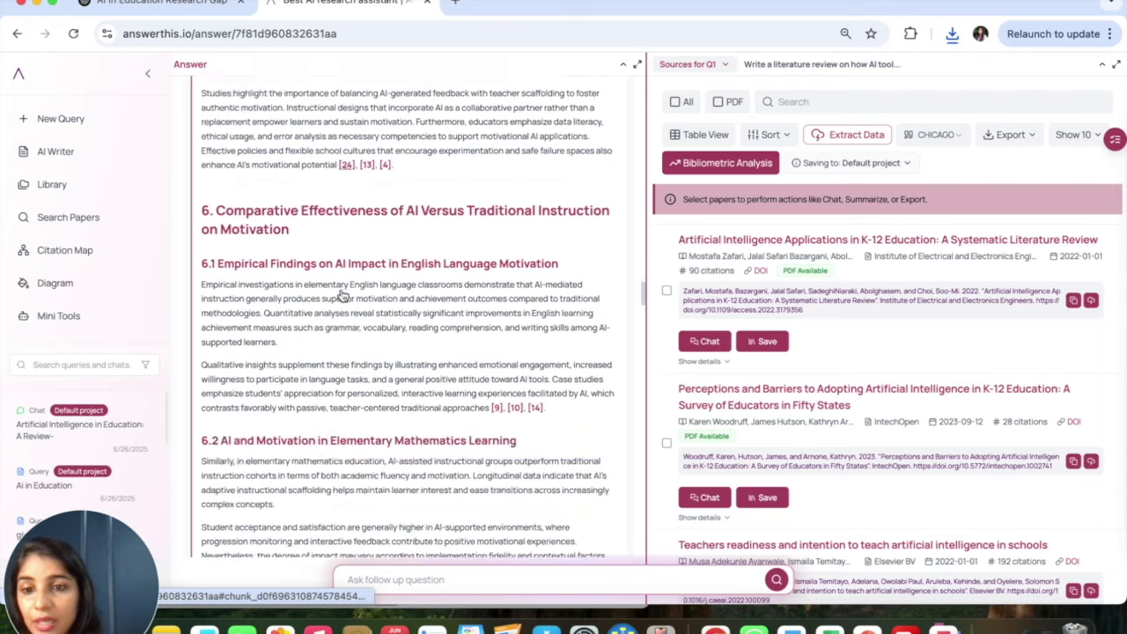
scroll(341, 290, down, 15)
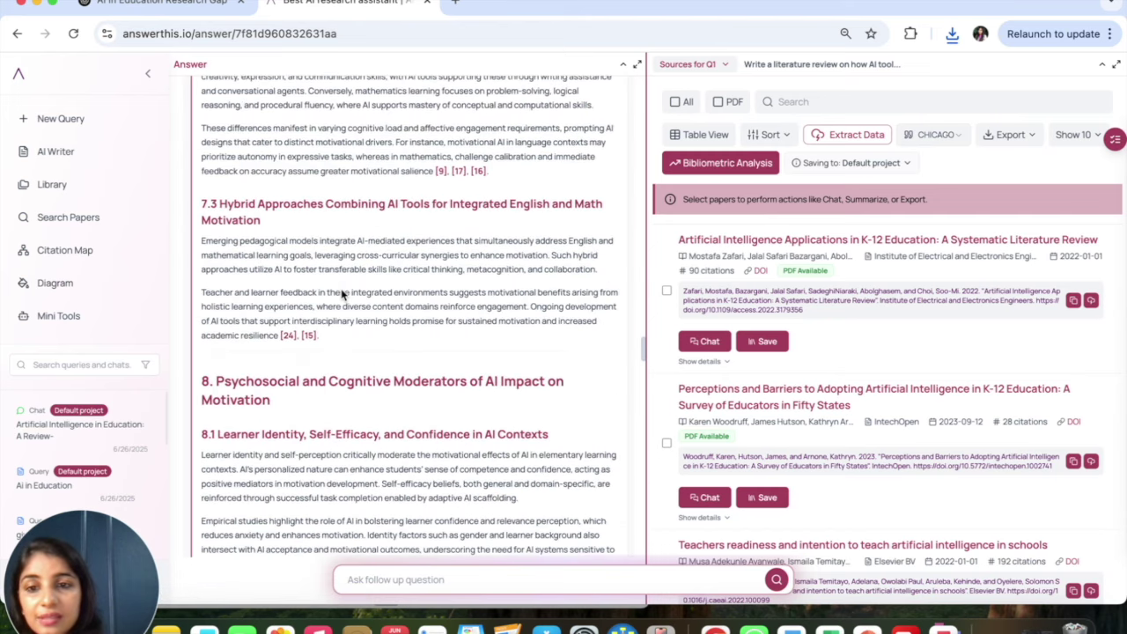
scroll(341, 290, down, 8)
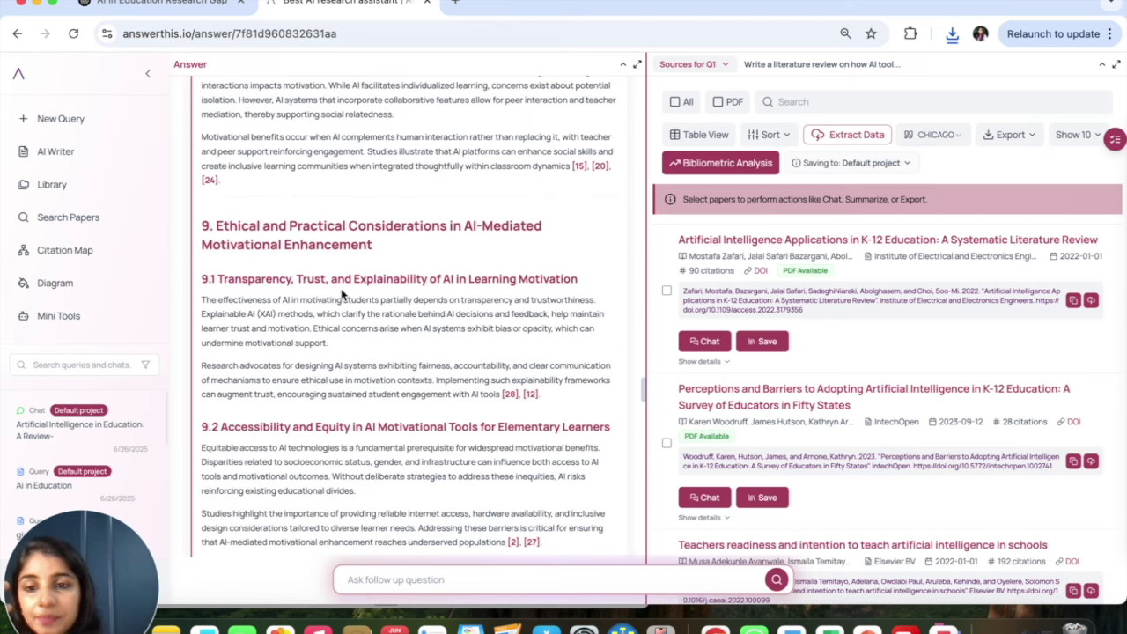
scroll(341, 293, down, 12)
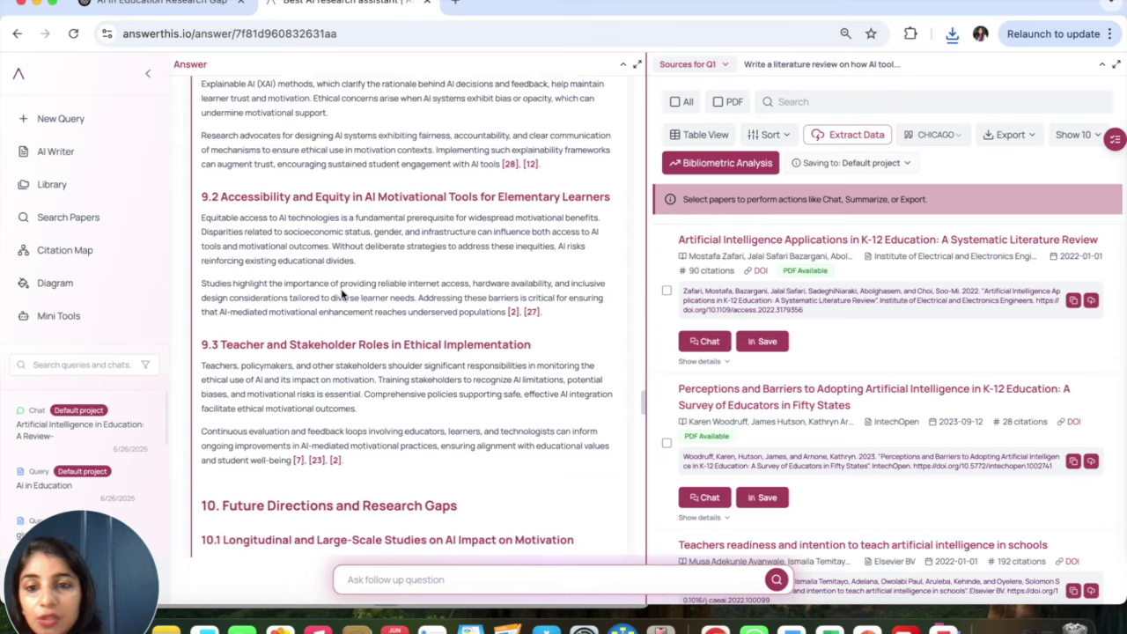
scroll(342, 292, down, 4)
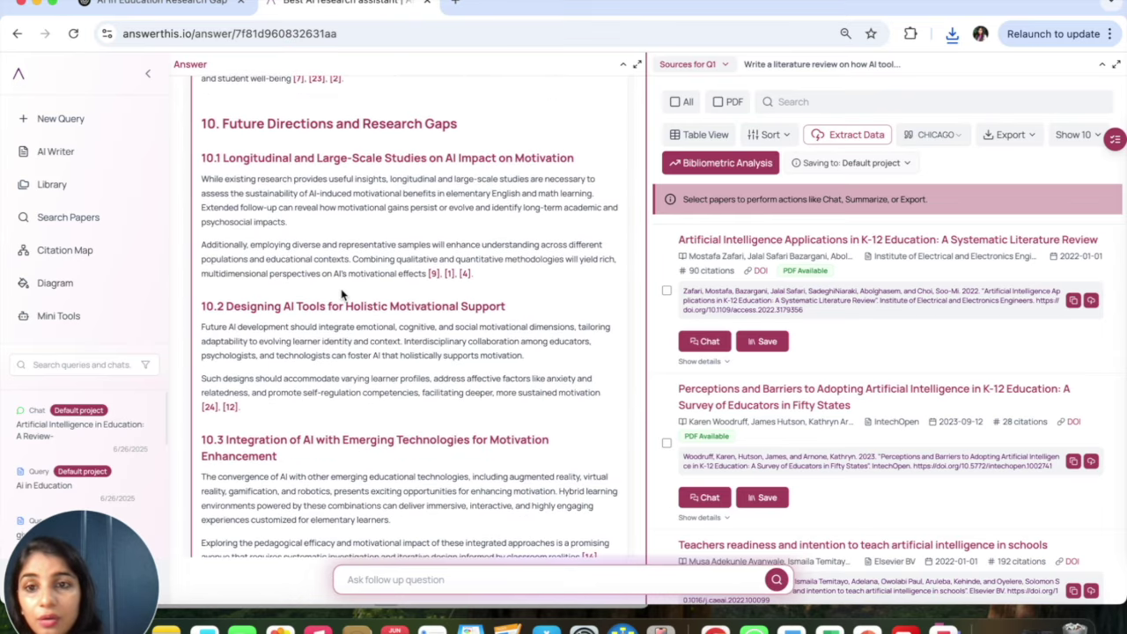
scroll(343, 295, down, 3)
scroll(343, 295, up, 3)
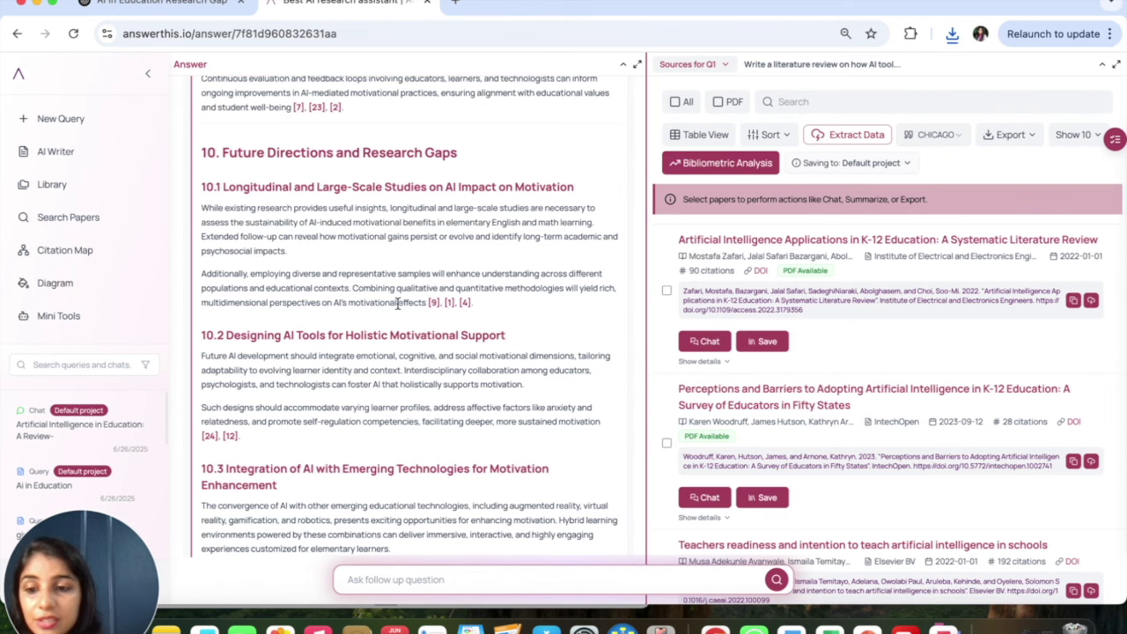
Go back to the English language learning sections and examine the first page of source papers listed for the review.
scroll(397, 302, up, 3)
scroll(397, 302, up, 15)
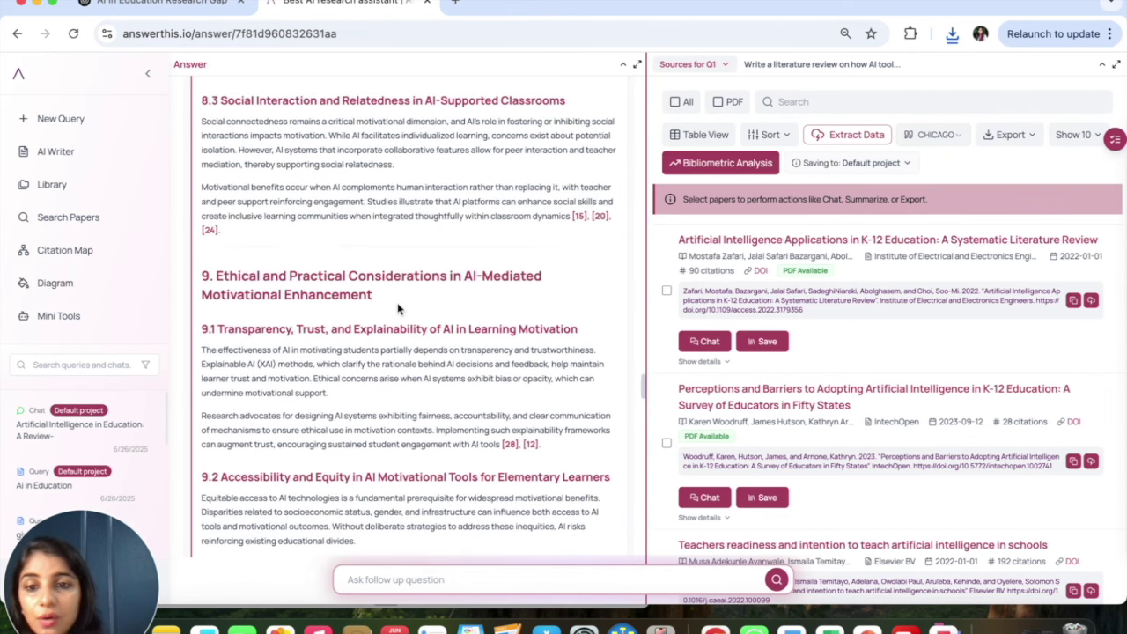
scroll(397, 308, up, 20)
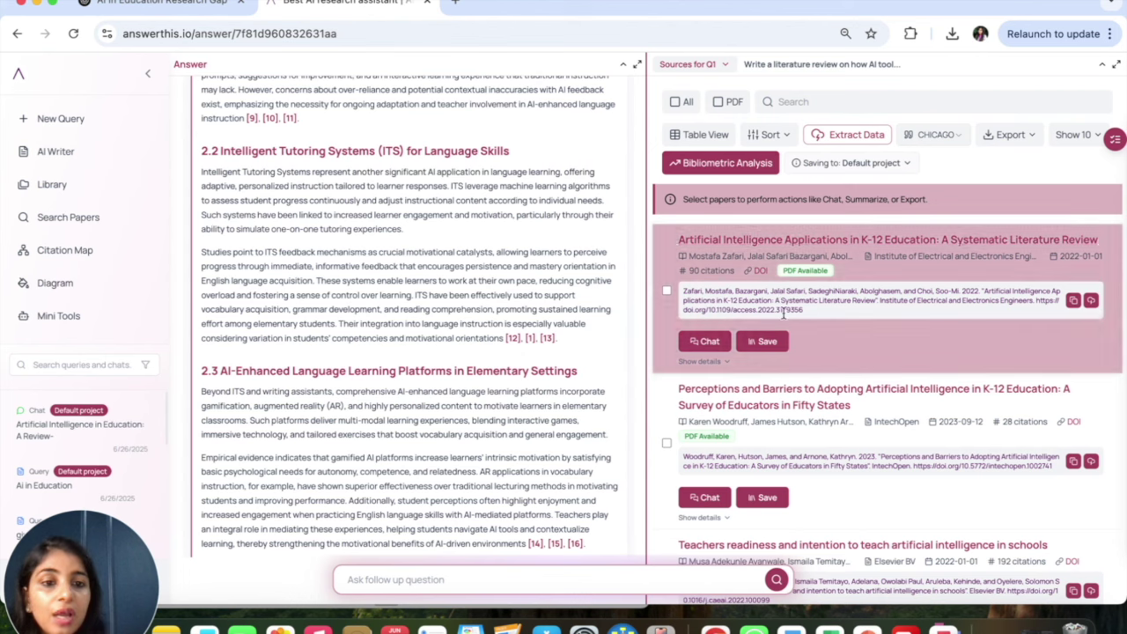
scroll(786, 296, down, 10)
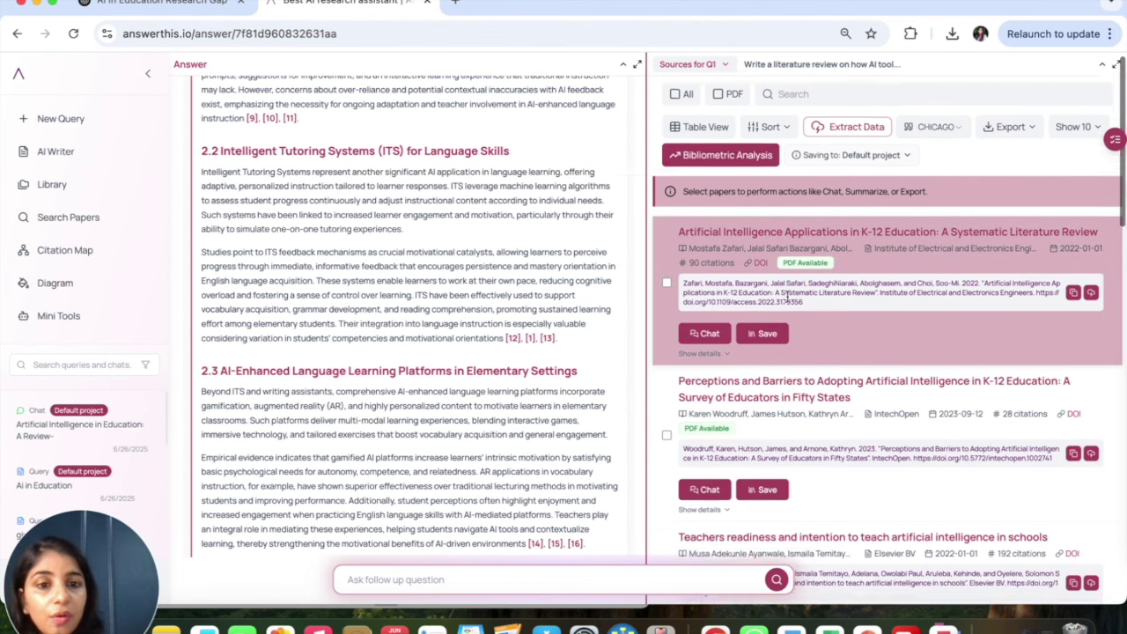
scroll(788, 302, down, 5)
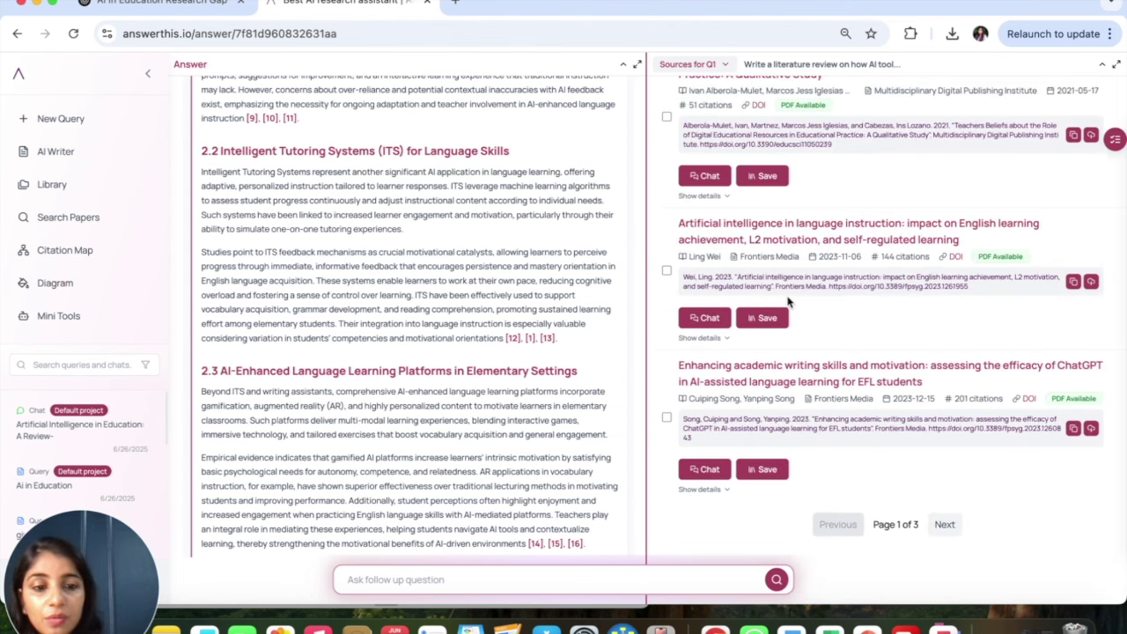
Examine the review's later sections on motivation, ethics and research gaps, down to the reference list and export options.
scroll(460, 276, down, 20)
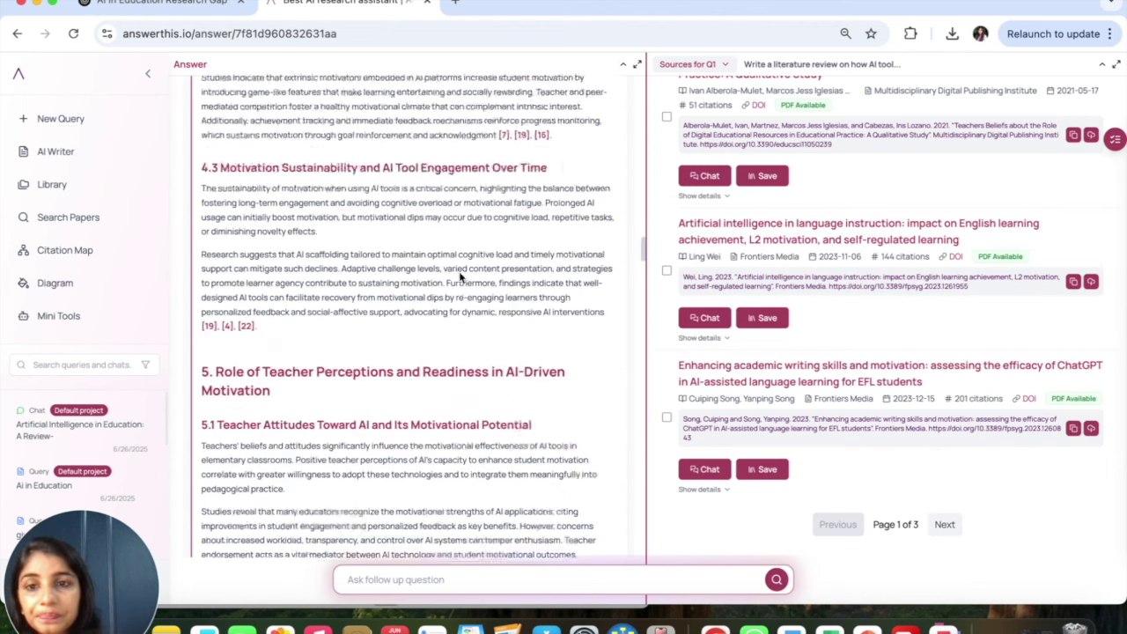
scroll(458, 273, down, 20)
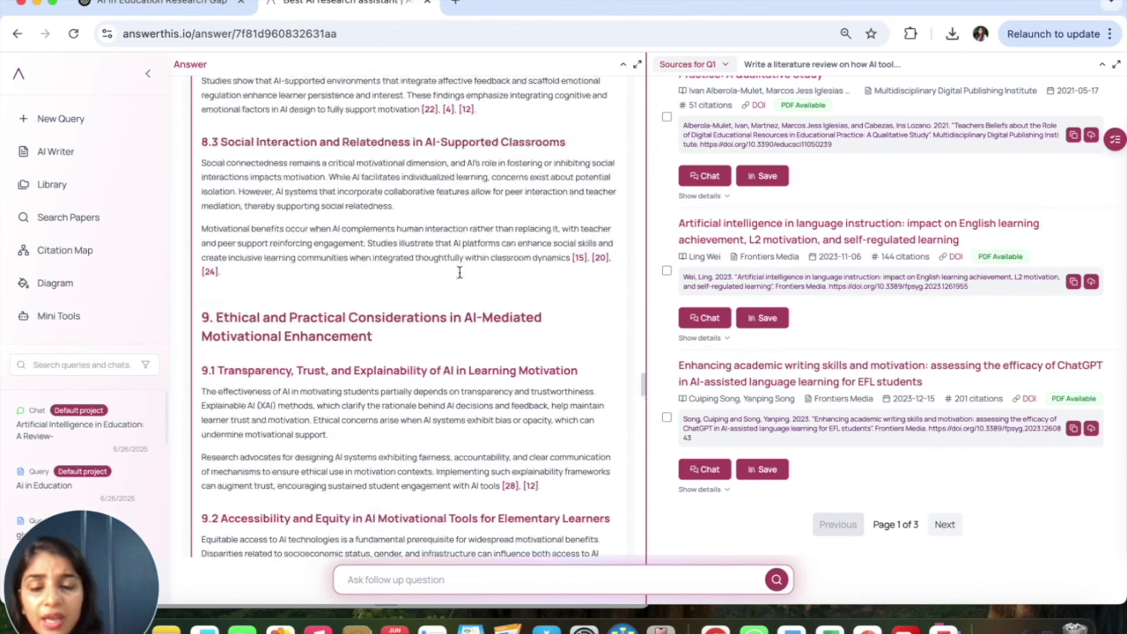
scroll(460, 276, down, 2)
scroll(460, 276, up, 5)
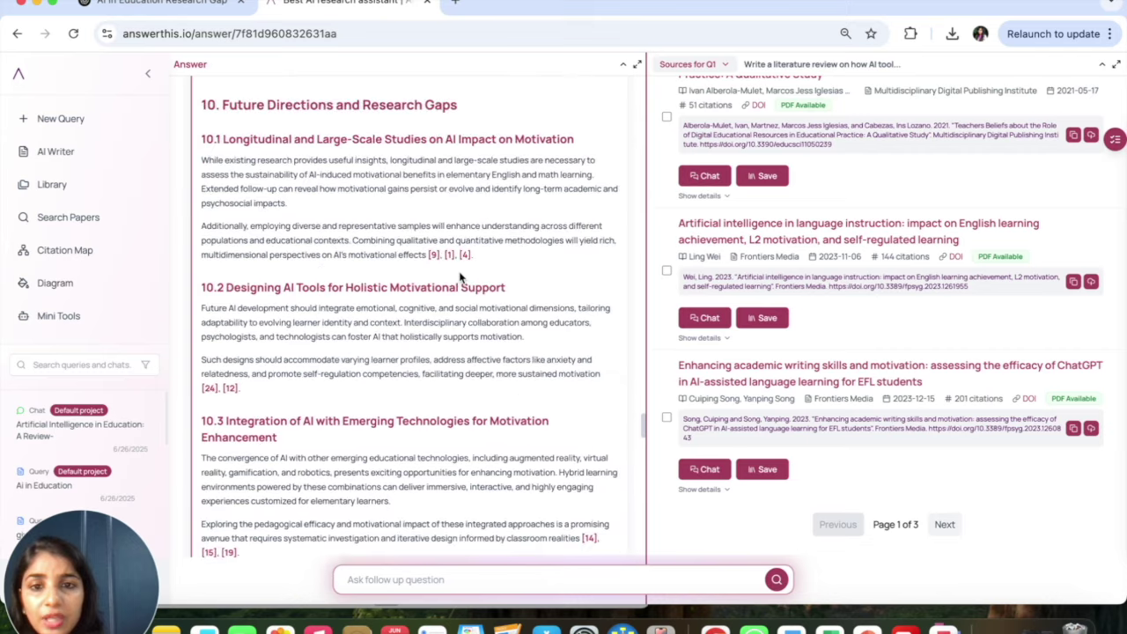
scroll(459, 275, up, 5)
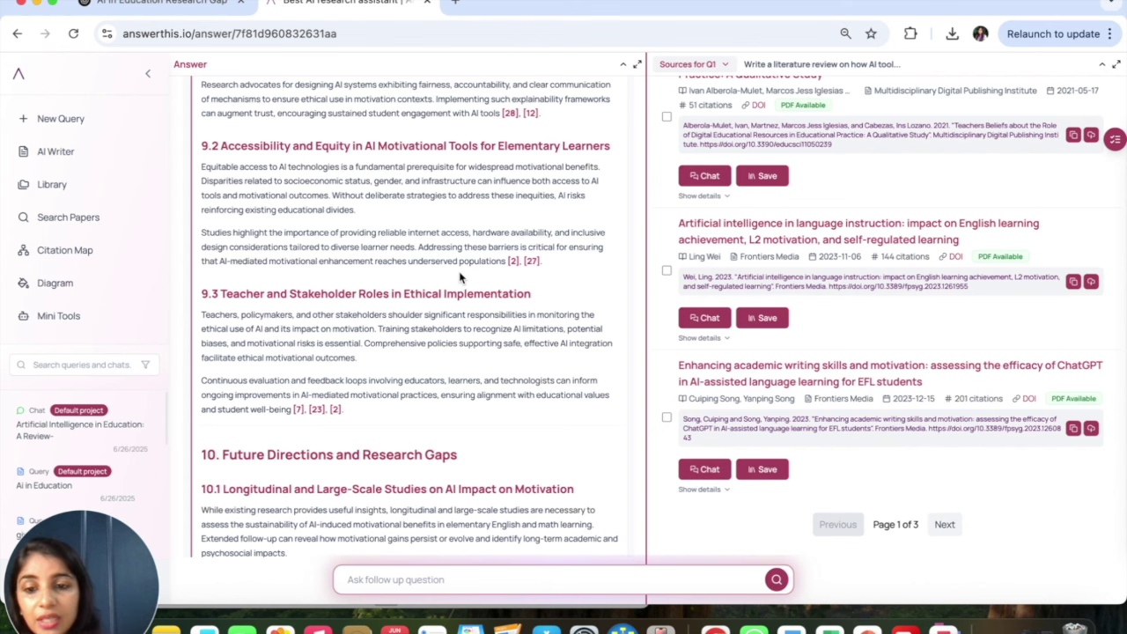
scroll(459, 275, down, 15)
scroll(460, 274, down, 10)
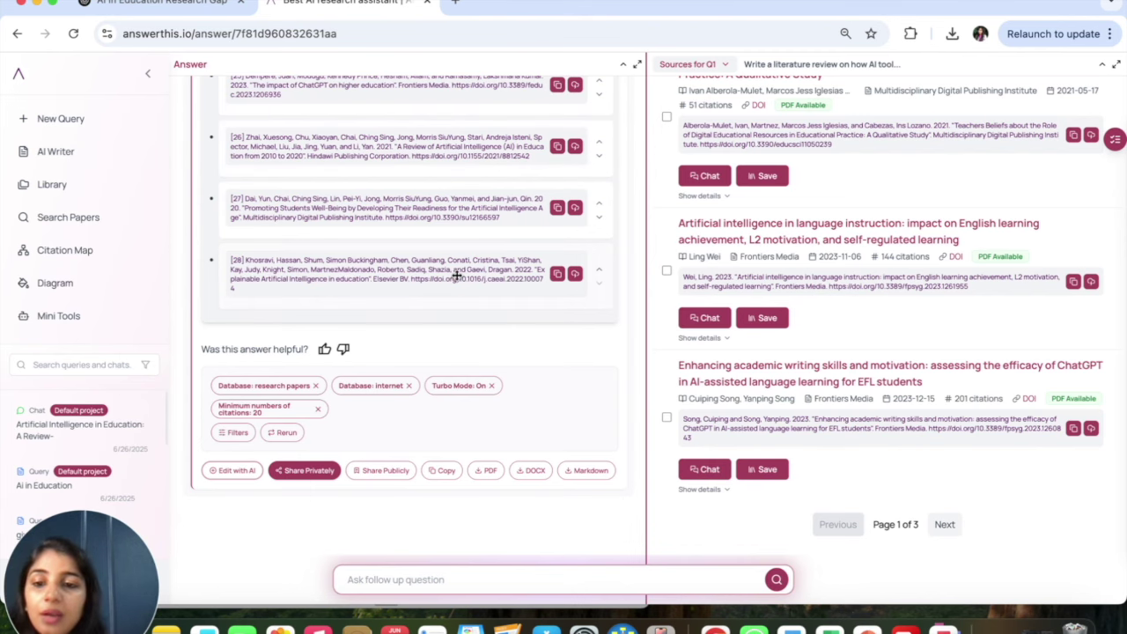
Reread the review from its beginning, checking how the headings, subheadings and in-text citations are organised through section 8.
scroll(455, 276, up, 15)
scroll(456, 275, up, 15)
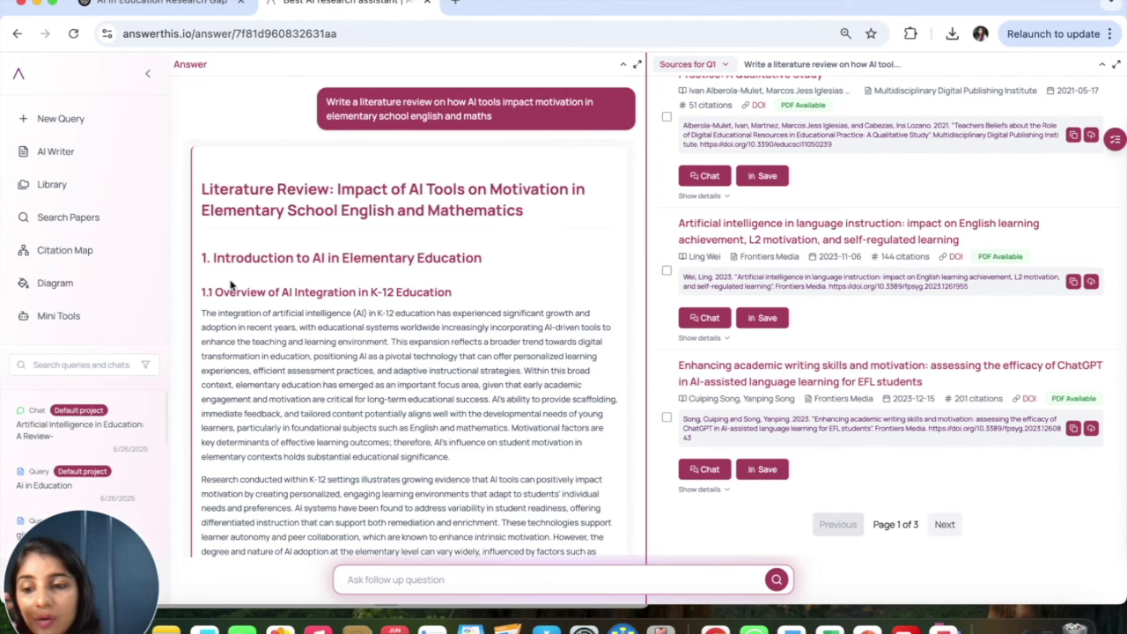
scroll(359, 335, down, 4)
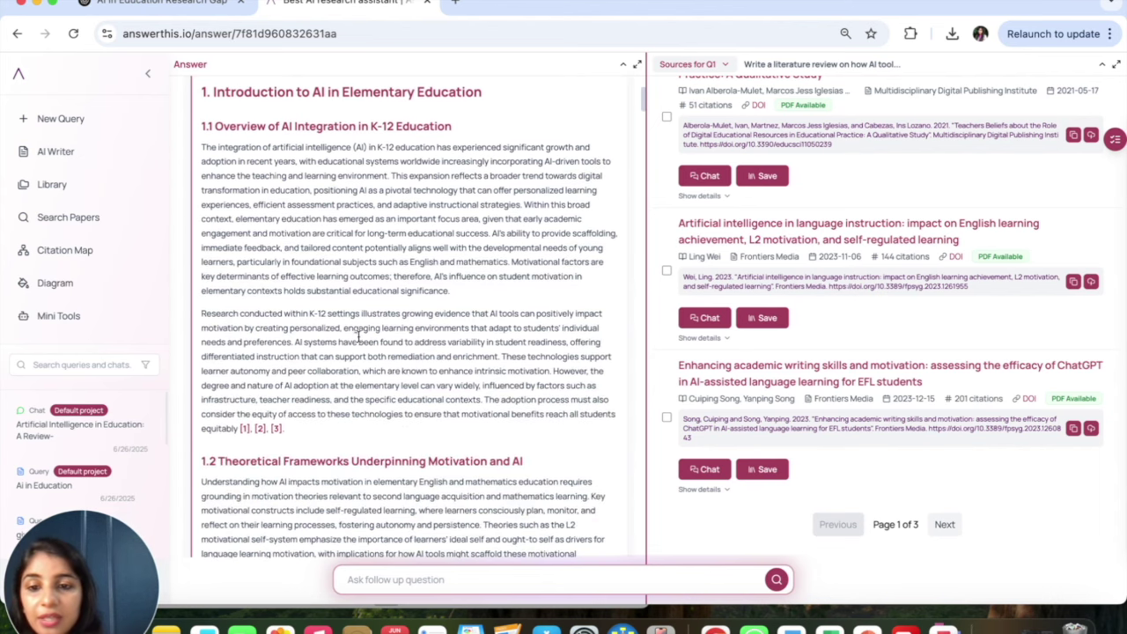
scroll(359, 337, down, 6)
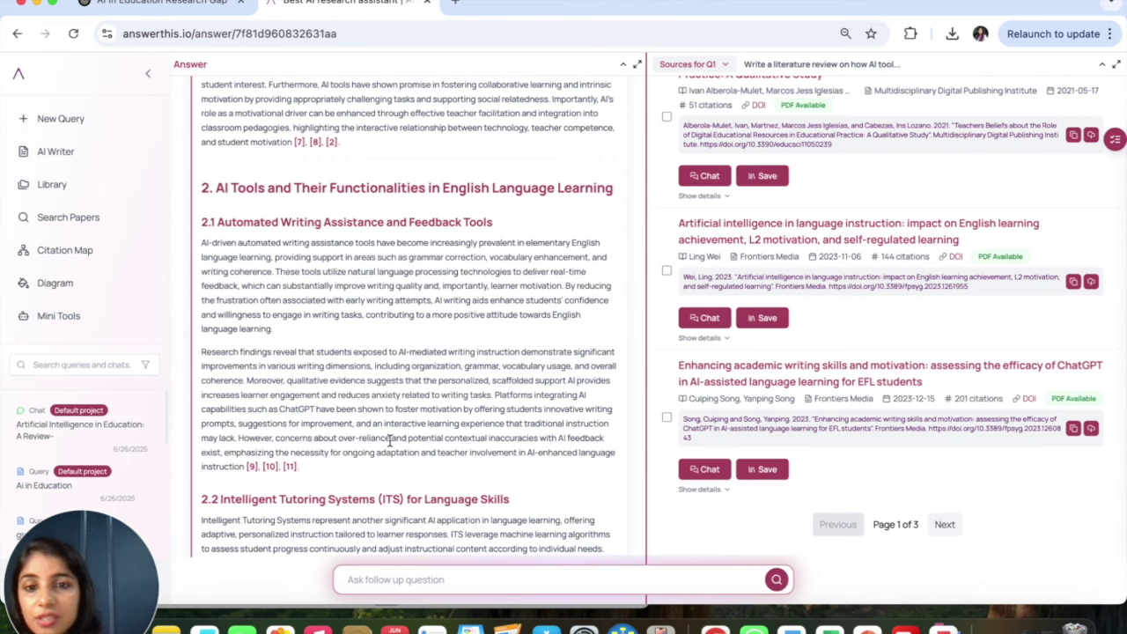
scroll(390, 440, down, 2)
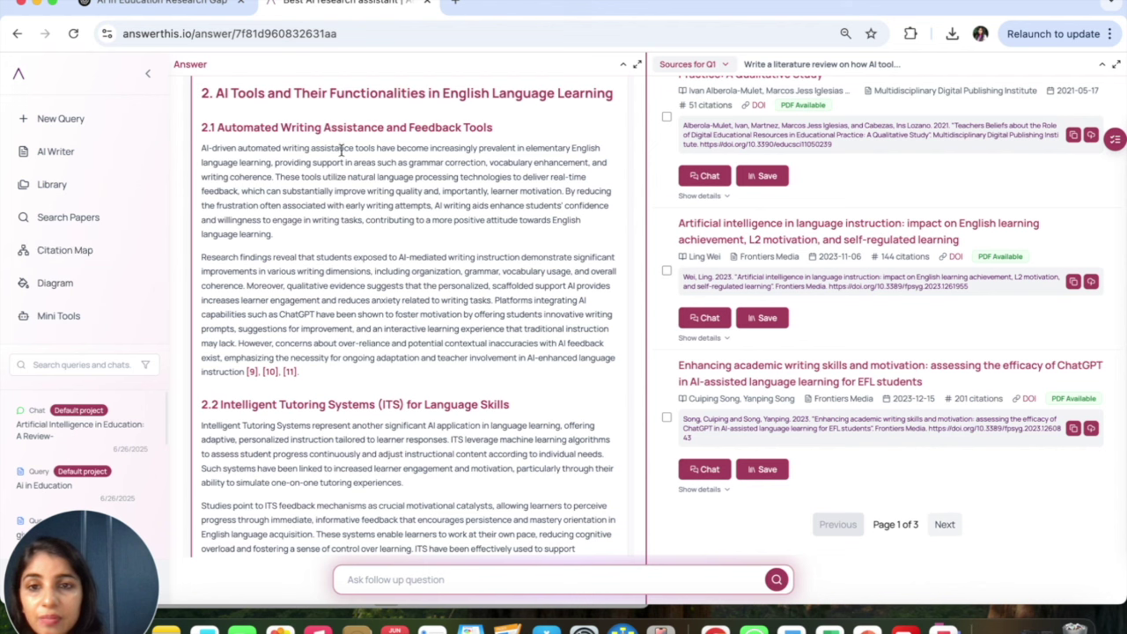
scroll(367, 451, down, 10)
scroll(368, 451, down, 20)
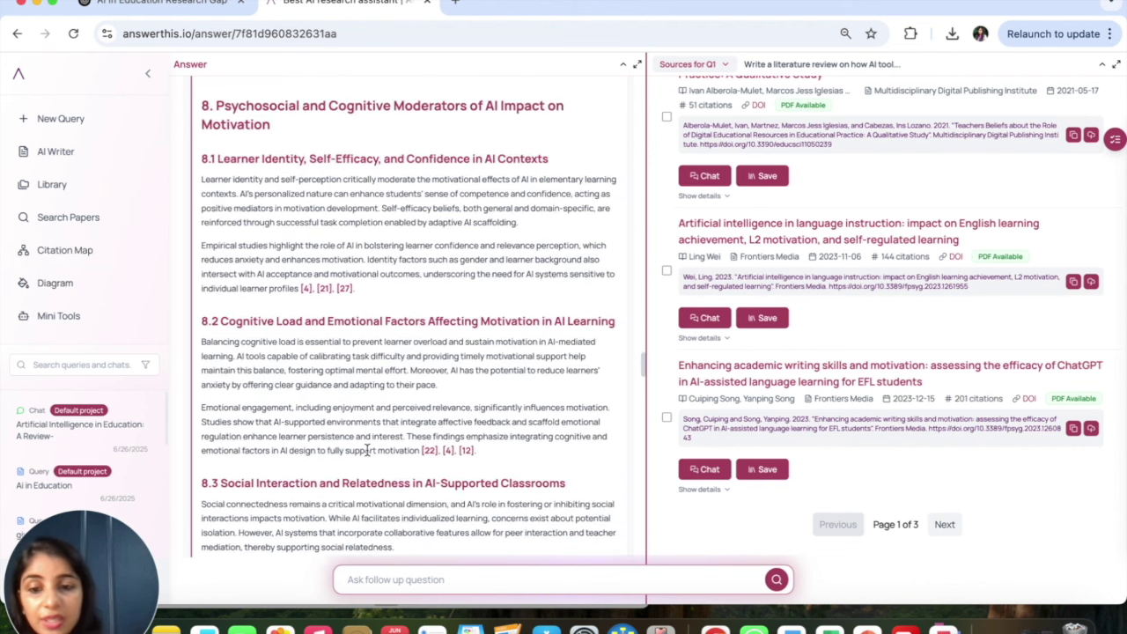
Look through the end of the generated literature review, including its reference list and the filters applied.
scroll(367, 450, down, 20)
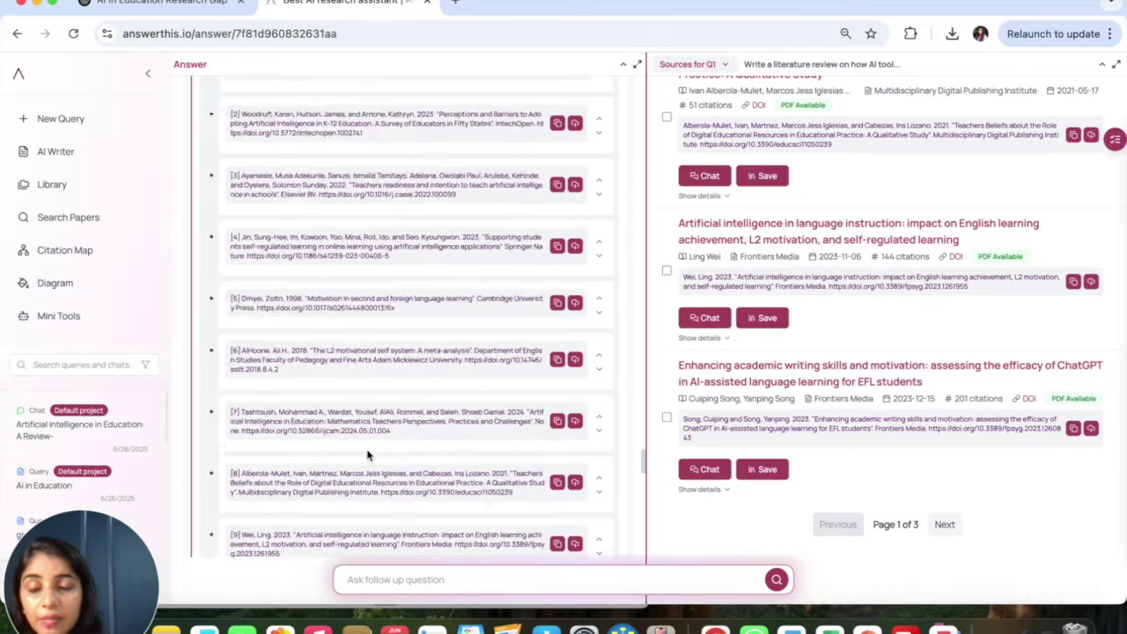
scroll(367, 452, down, 10)
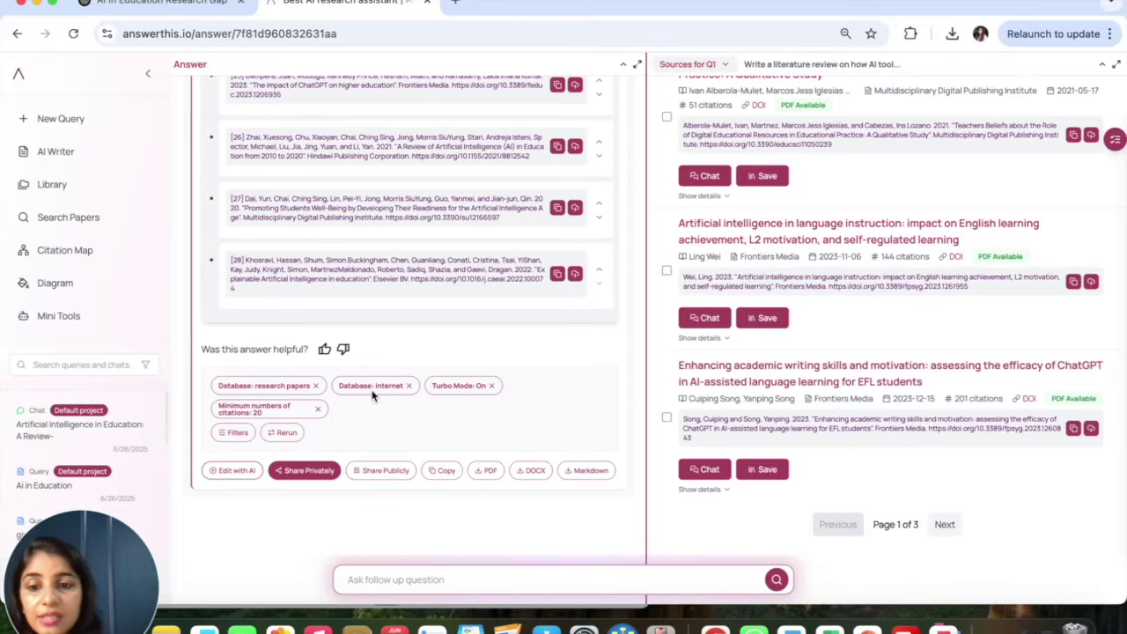
scroll(383, 317, up, 20)
scroll(369, 303, up, 2)
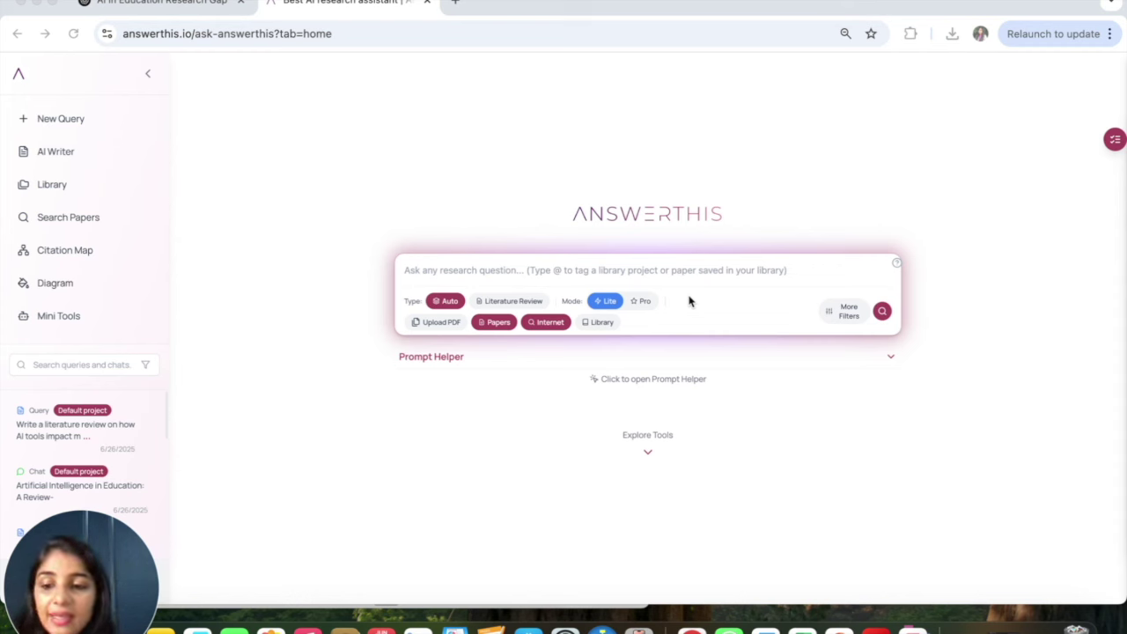
Upload ai-report.pdf from the Downloads folder as the source document for a new query.
click(436, 326)
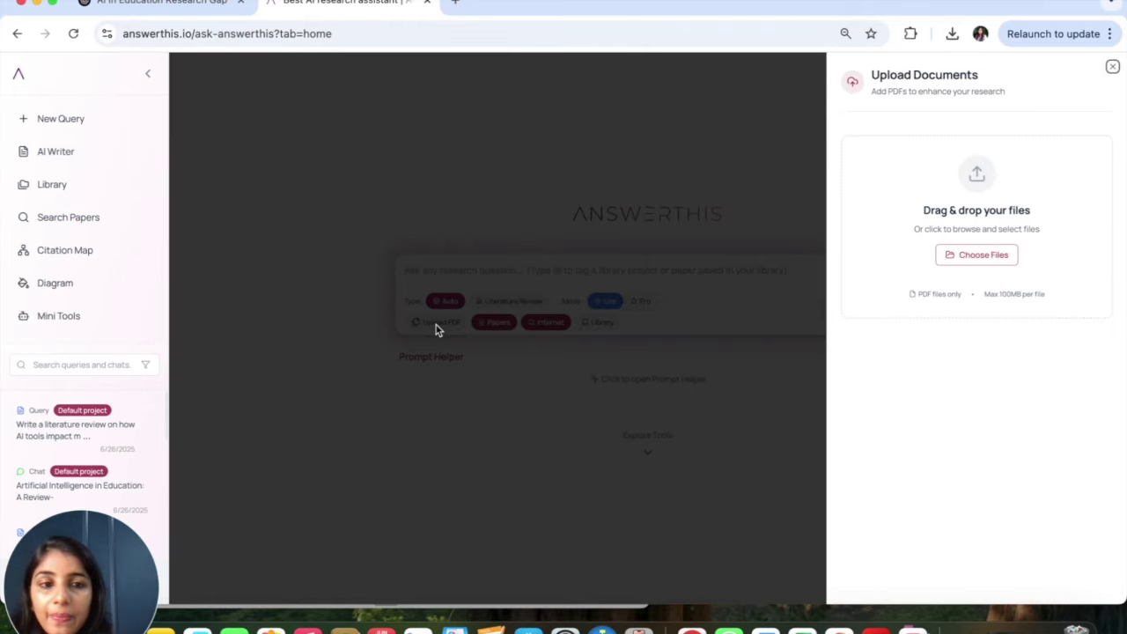
click(979, 262)
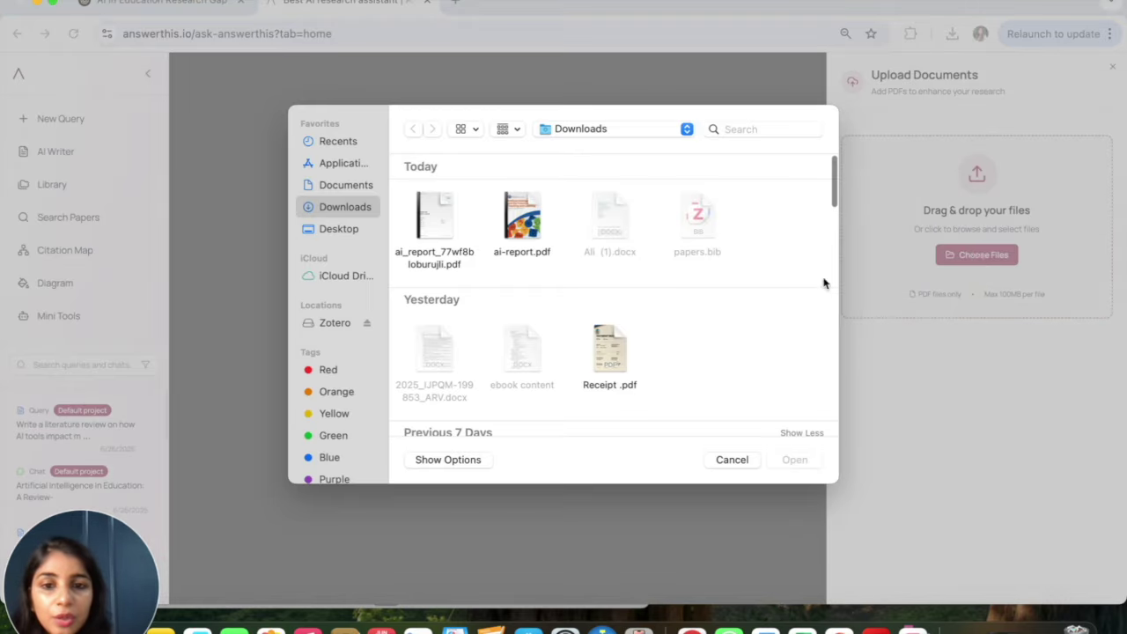
click(507, 208)
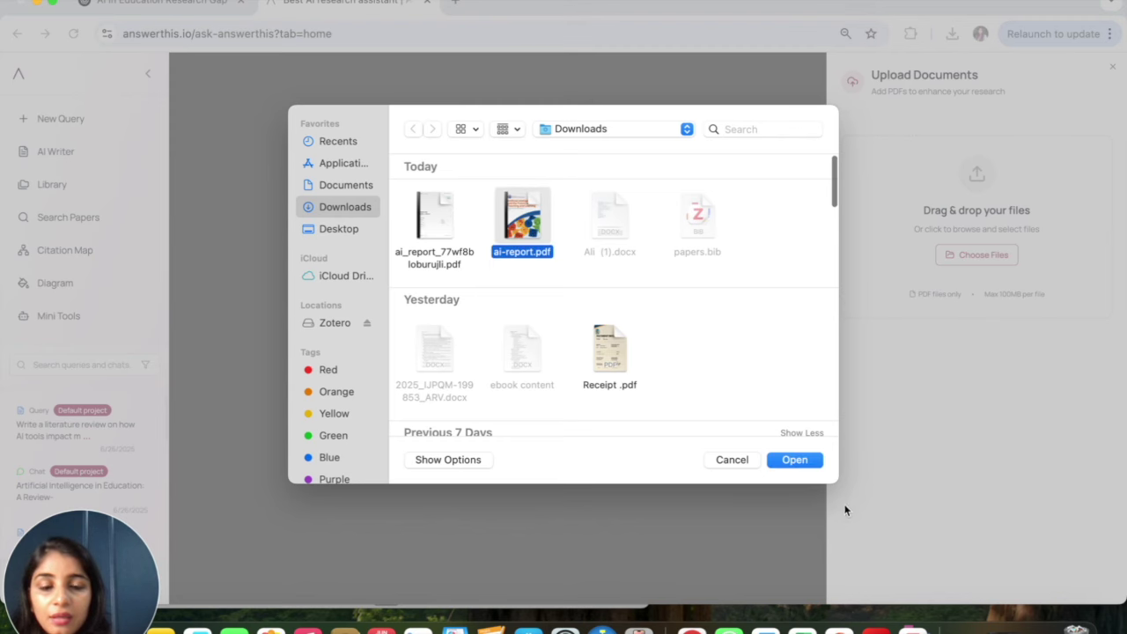
click(795, 460)
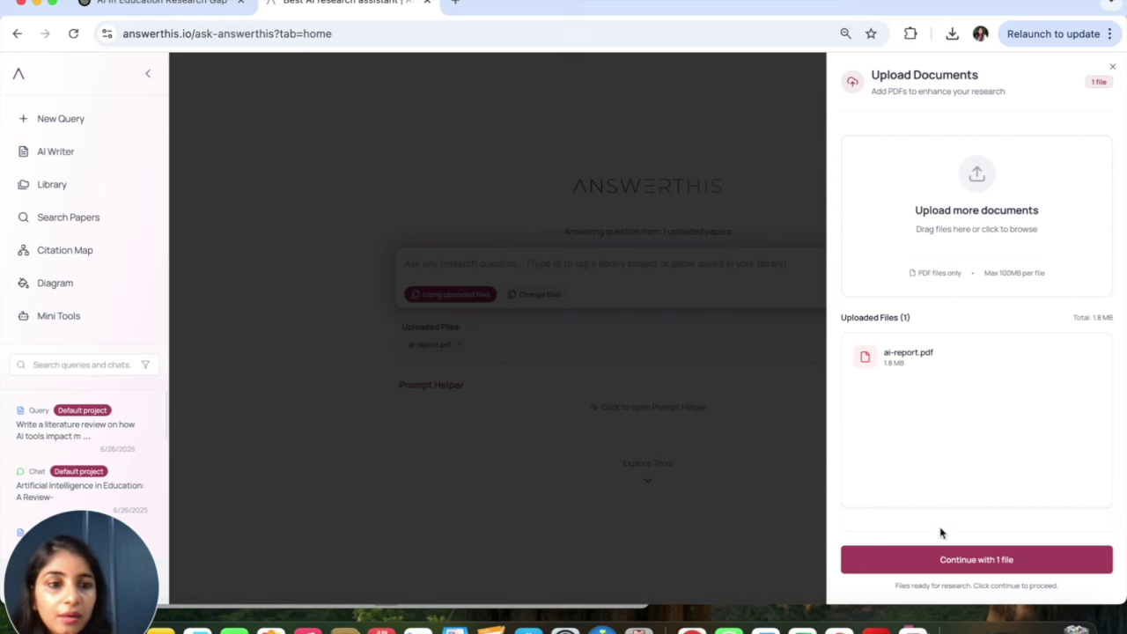
click(971, 560)
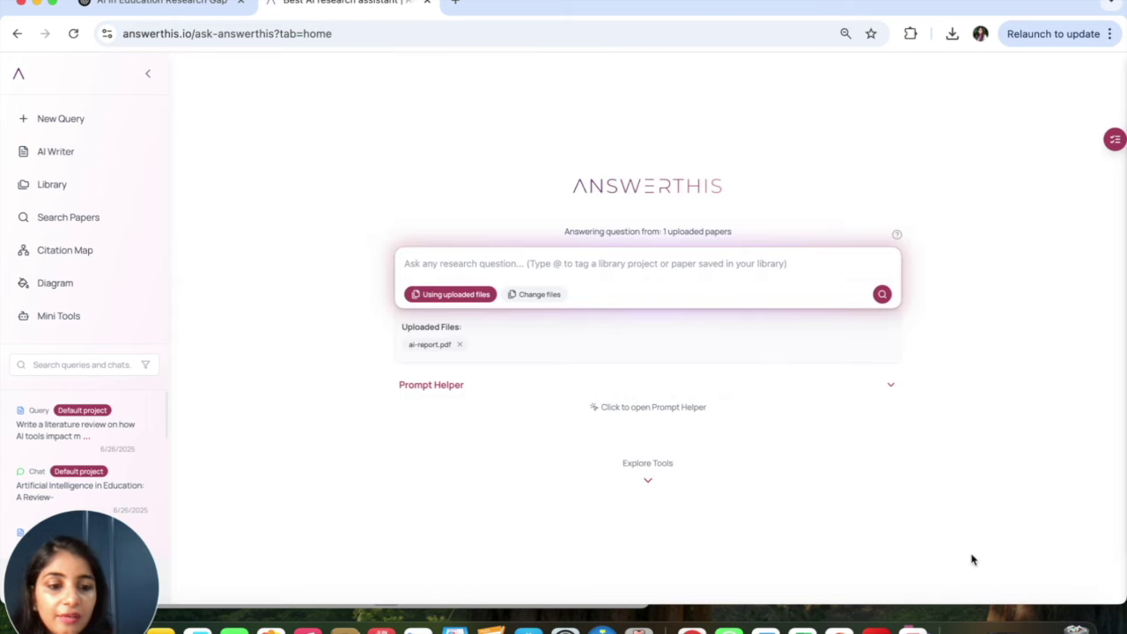
Submit the question "I want summary of the attached doc" for the uploaded file.
click(579, 257)
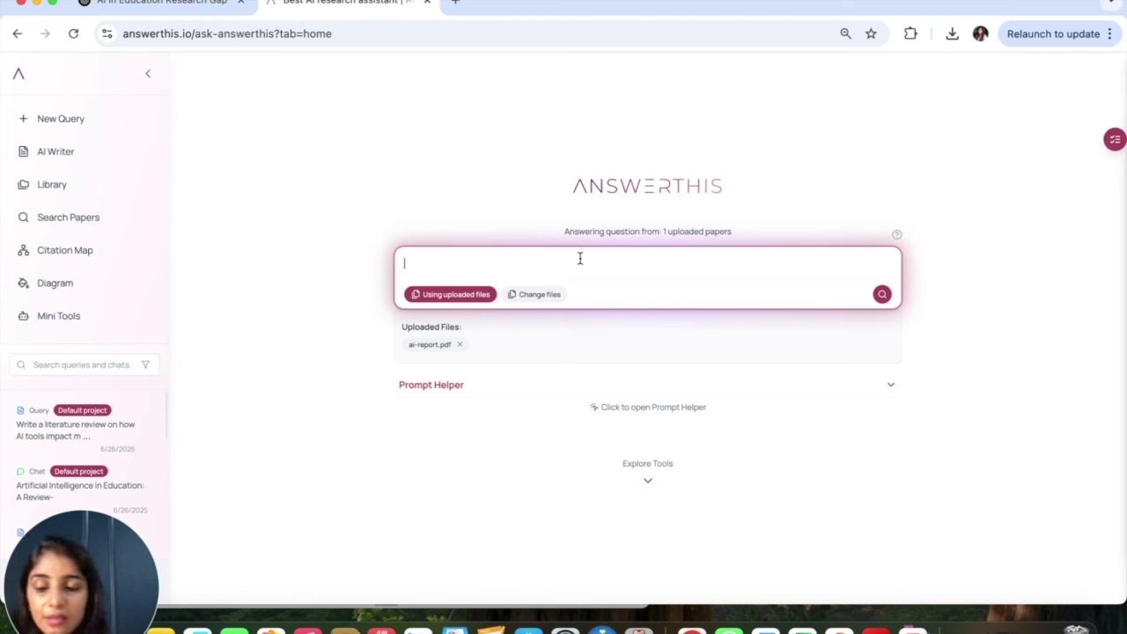
key(shift)
text(I want summa)
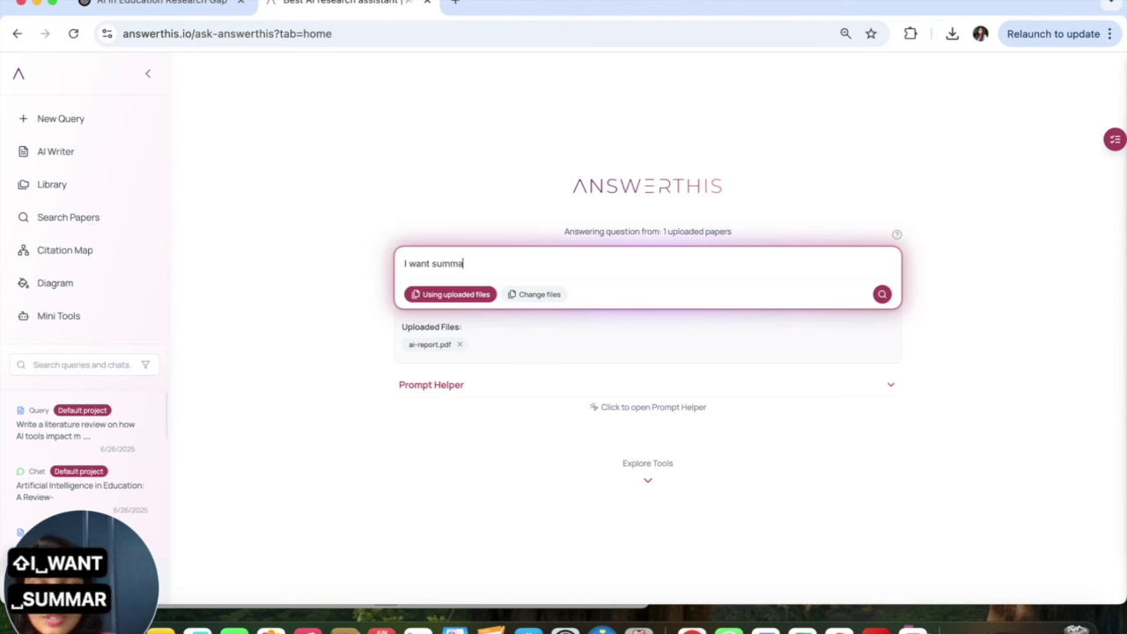
text(ry of the attac)
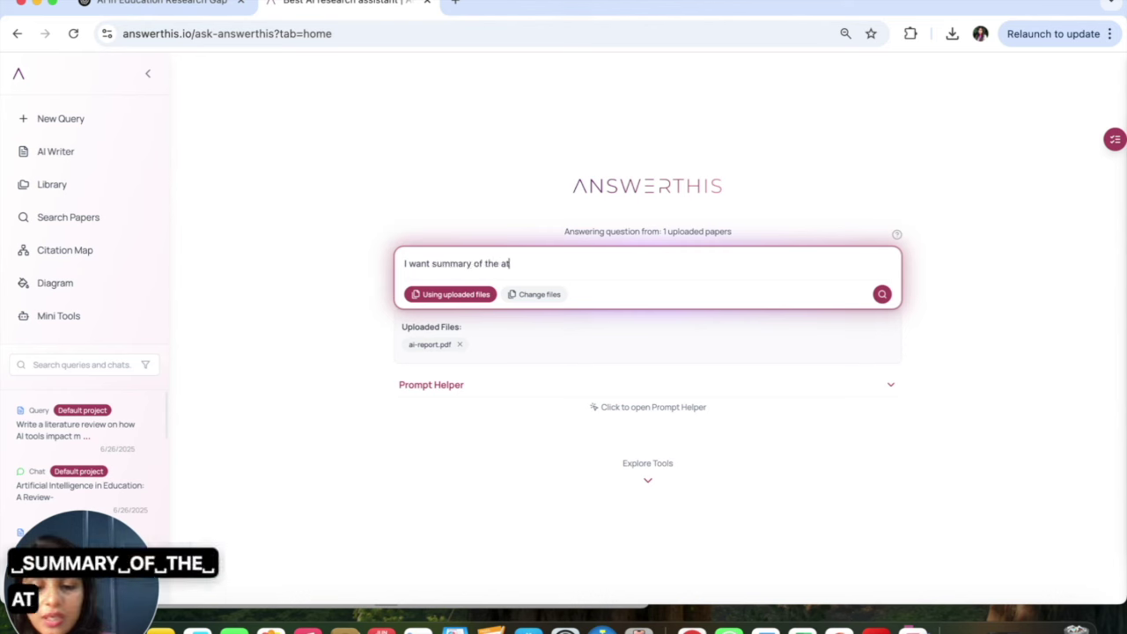
key(BackSpace)
text(ached doc)
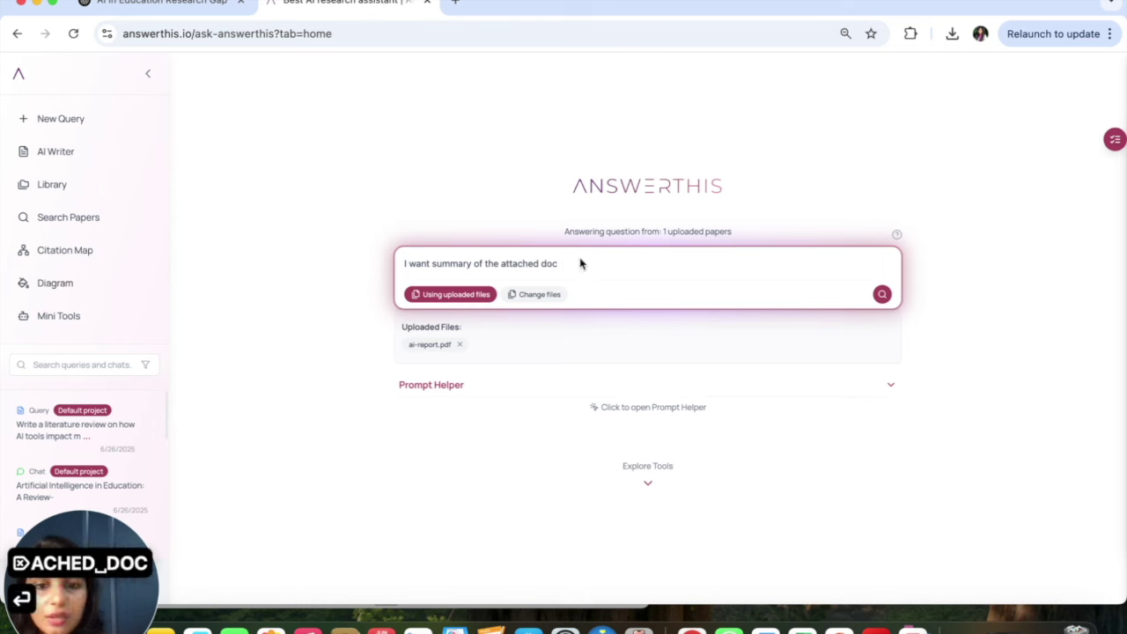
key(Return)
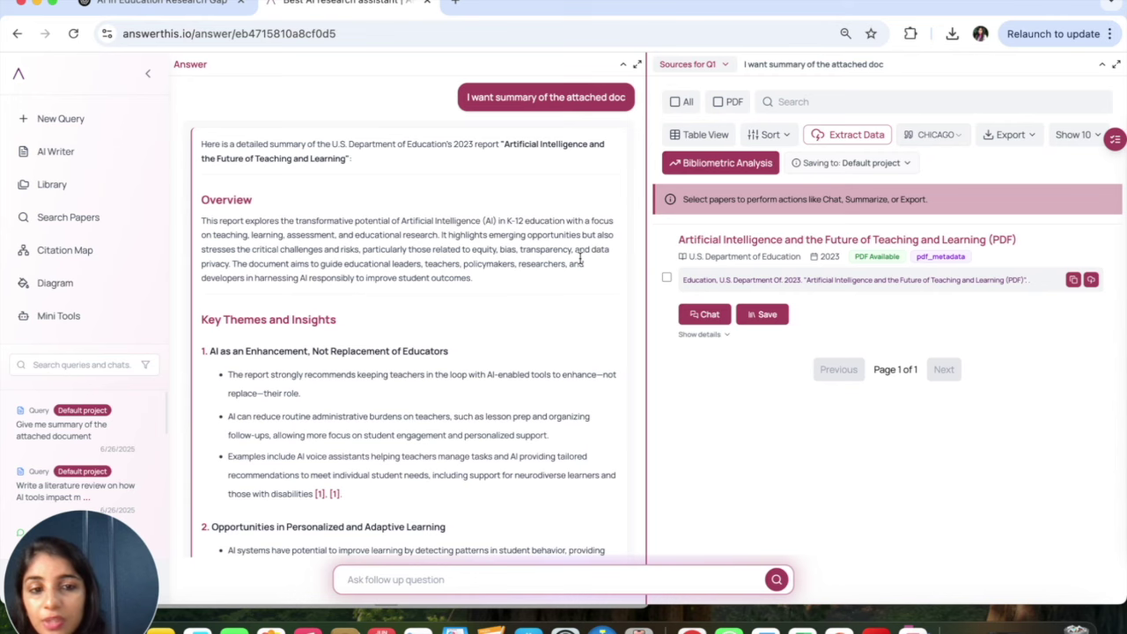
Read the generated summary from the overview through the summary table to the citation and export options.
scroll(471, 313, up, 1)
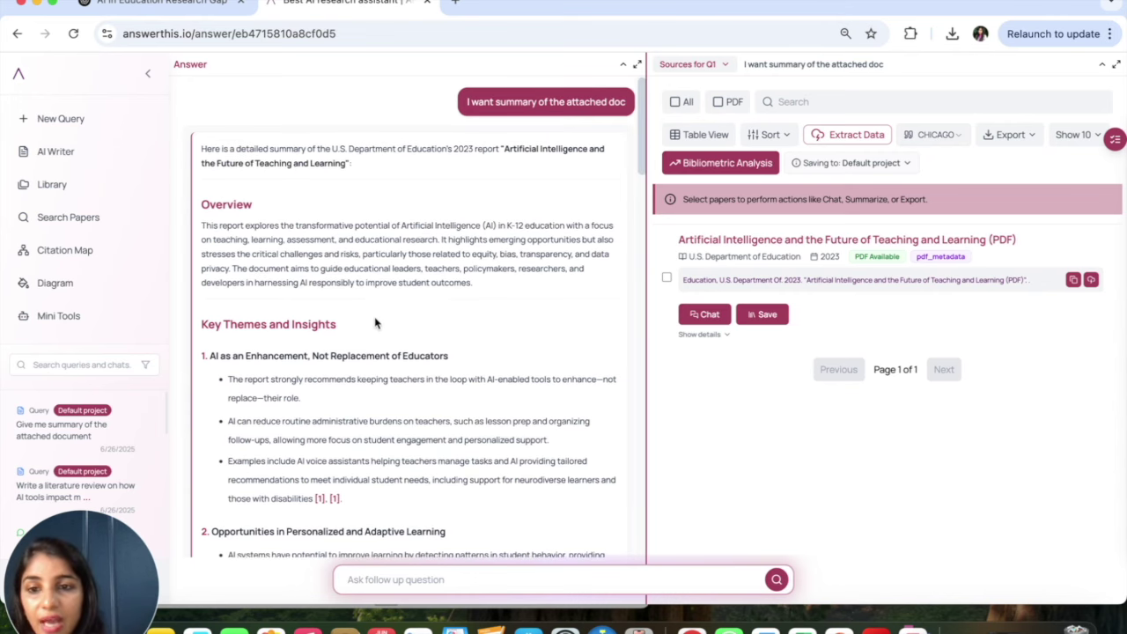
scroll(391, 308, down, 5)
scroll(390, 308, down, 18)
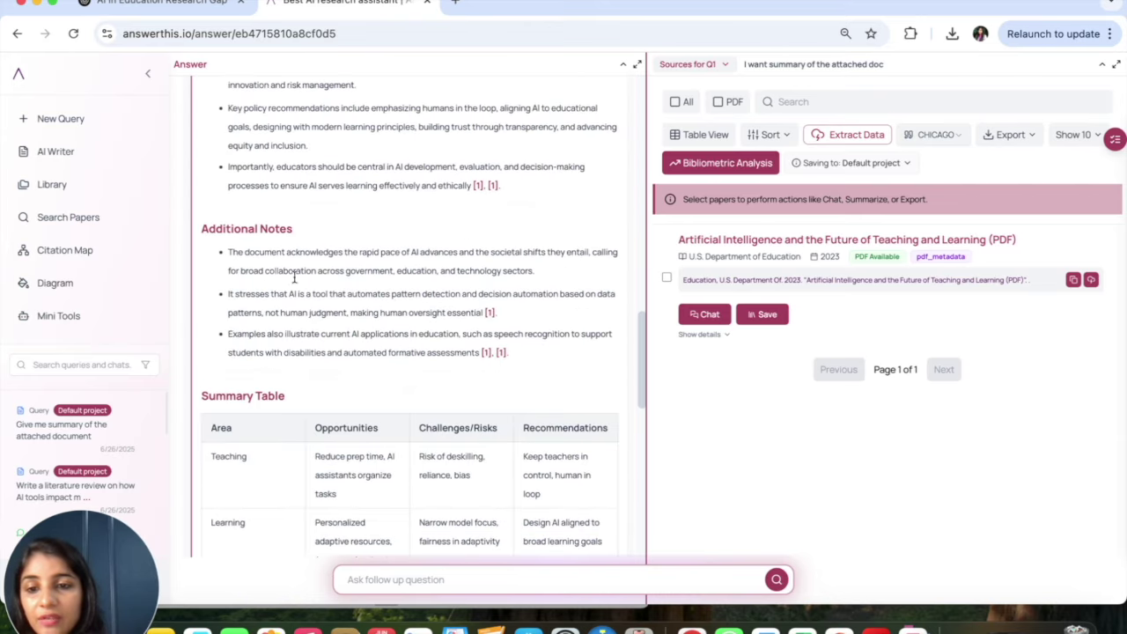
scroll(363, 295, down, 5)
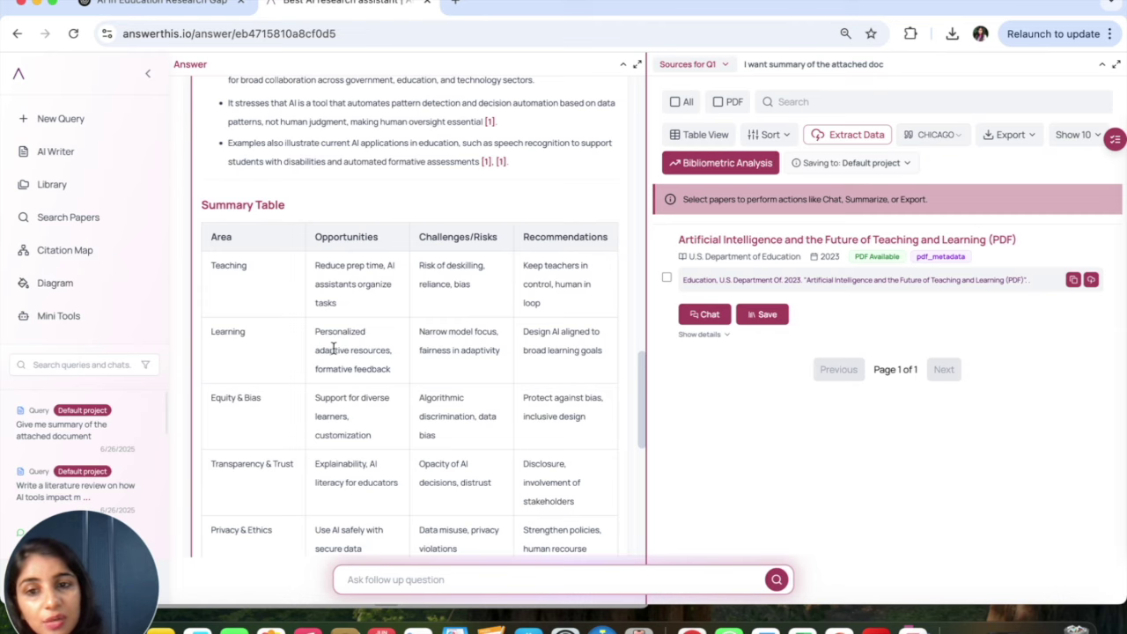
scroll(334, 348, down, 2)
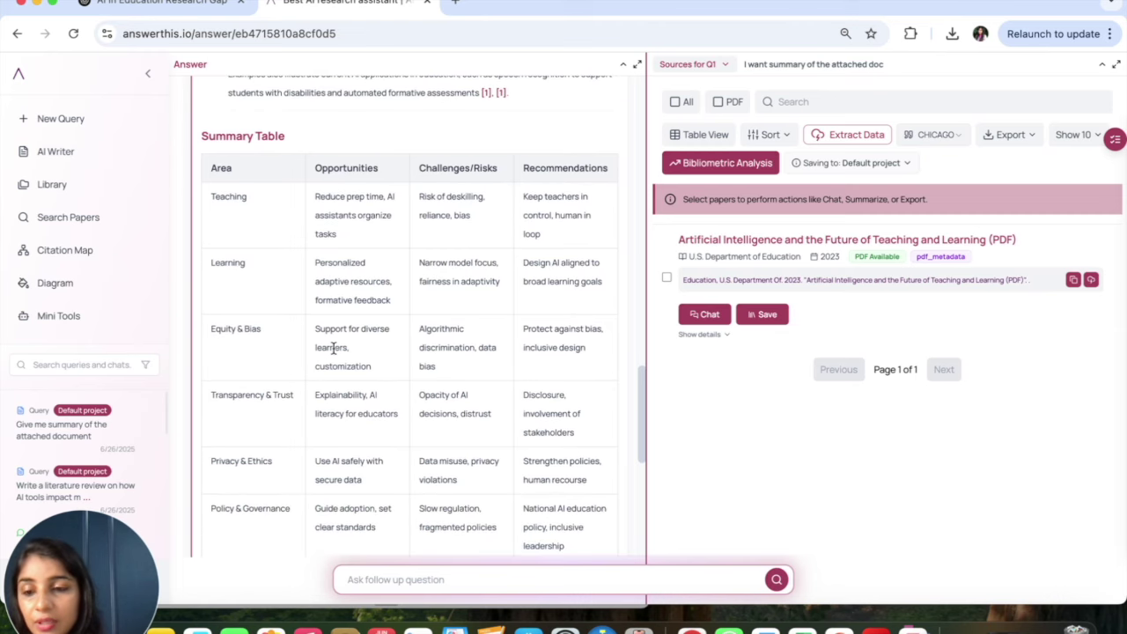
scroll(333, 348, down, 4)
scroll(279, 231, up, 4)
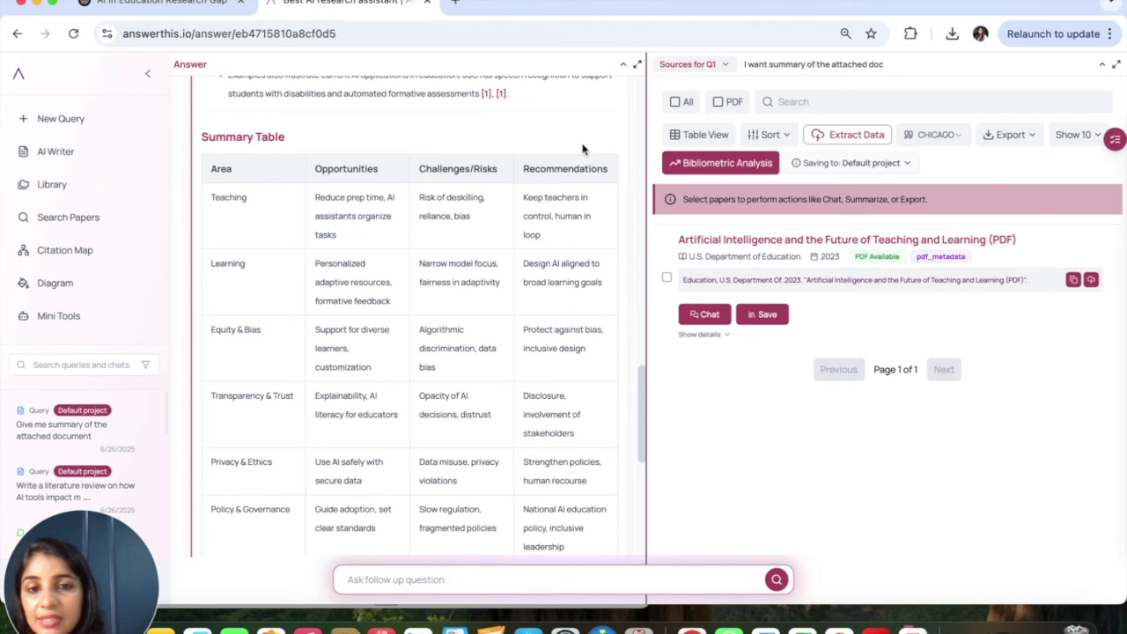
scroll(426, 366, down, 1)
scroll(426, 367, down, 2)
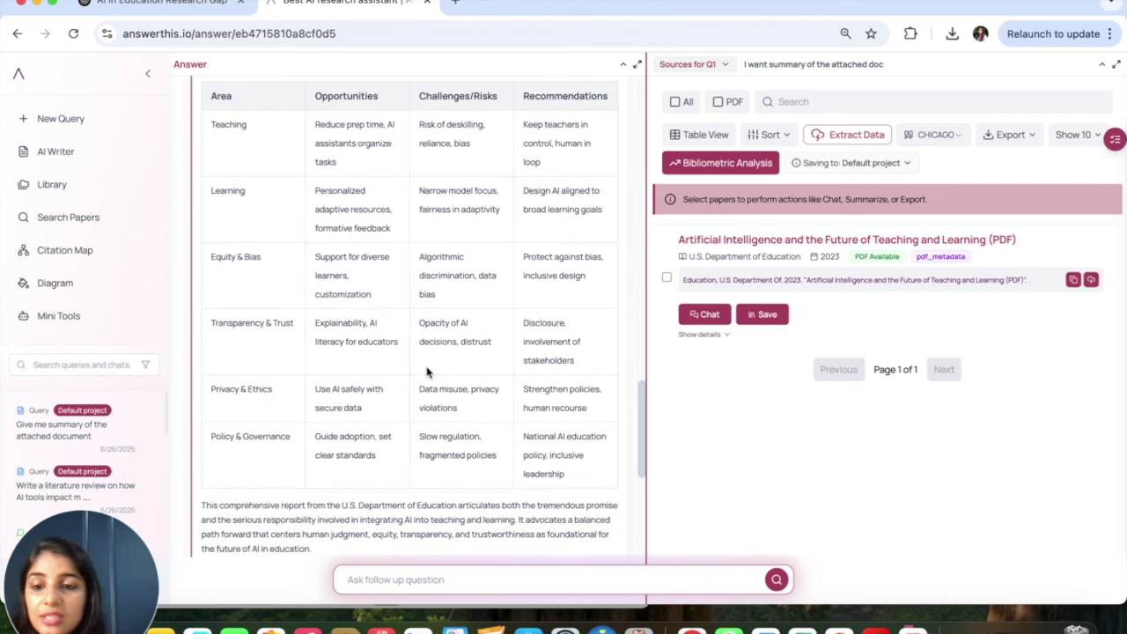
scroll(426, 373, down, 3)
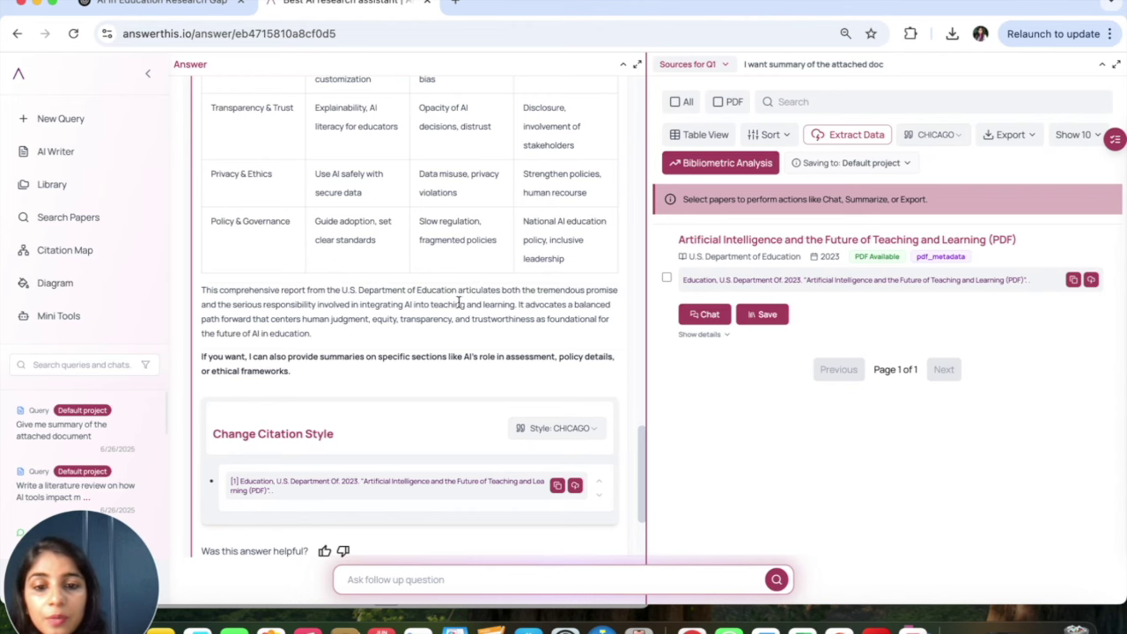
scroll(447, 317, down, 2)
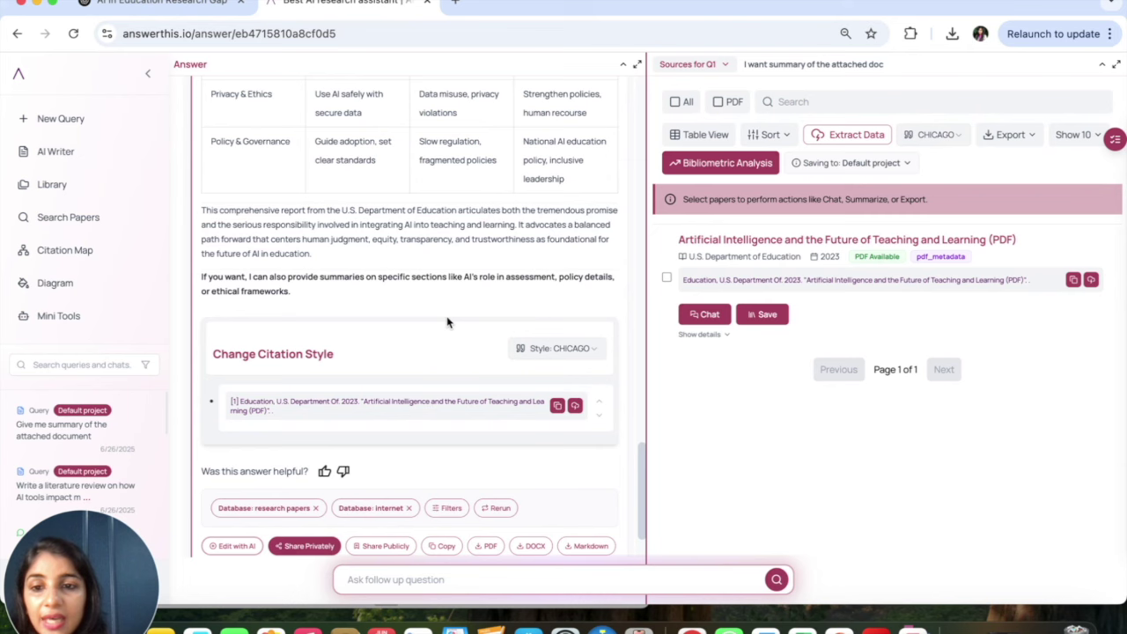
scroll(447, 323, down, 1)
scroll(446, 322, up, 10)
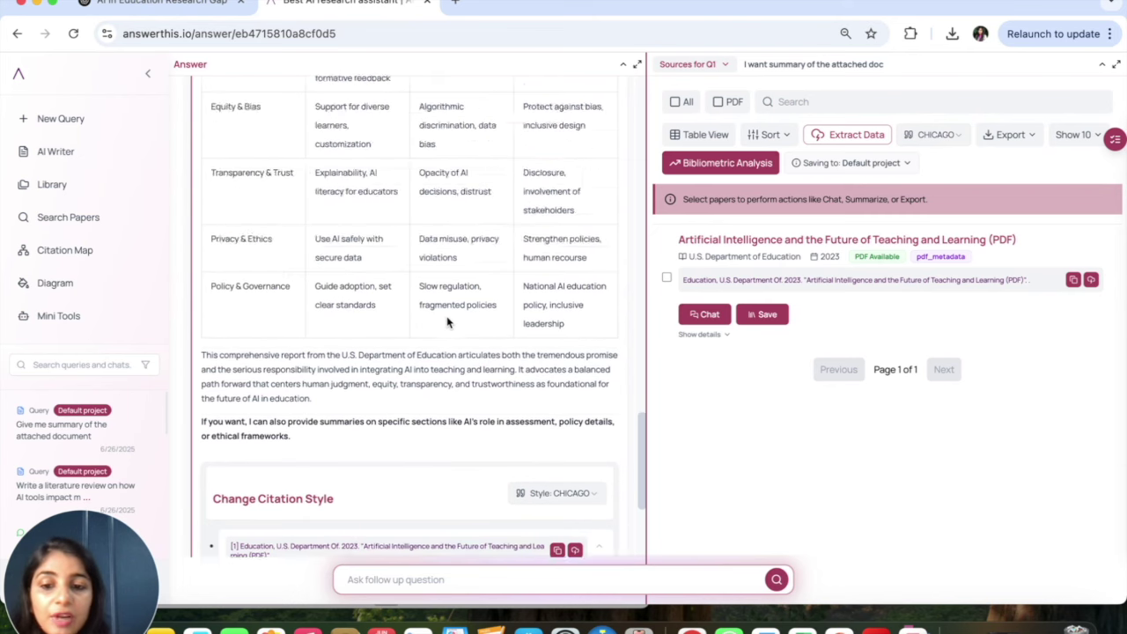
scroll(448, 320, down, 5)
scroll(447, 319, down, 10)
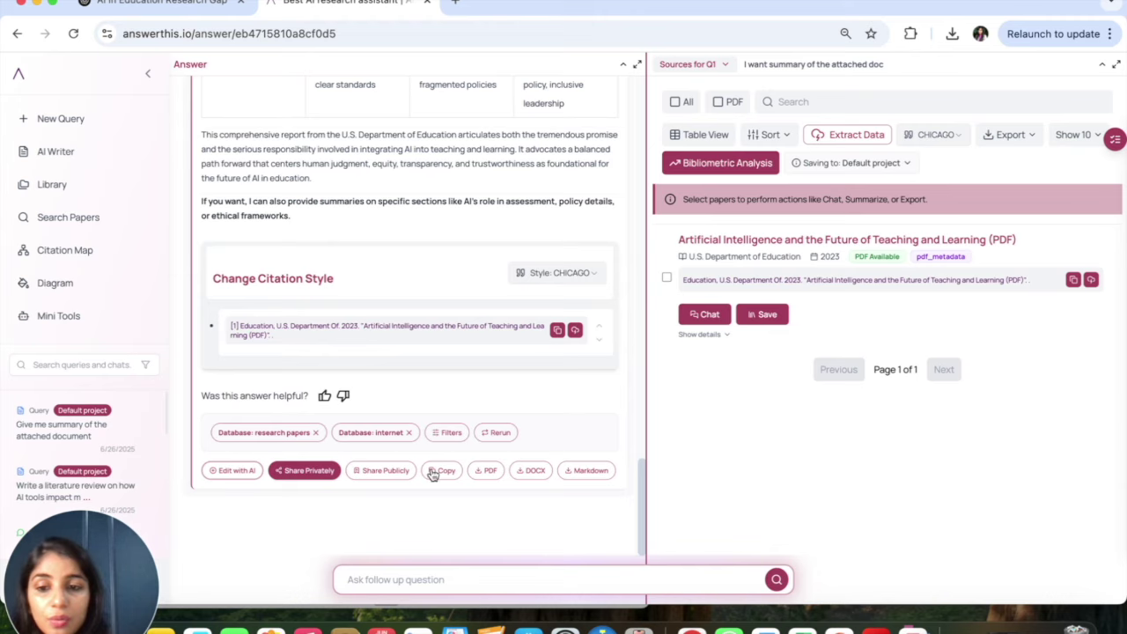
Review the summary again from its overview and key themes down to the follow-up question area.
scroll(525, 360, up, 20)
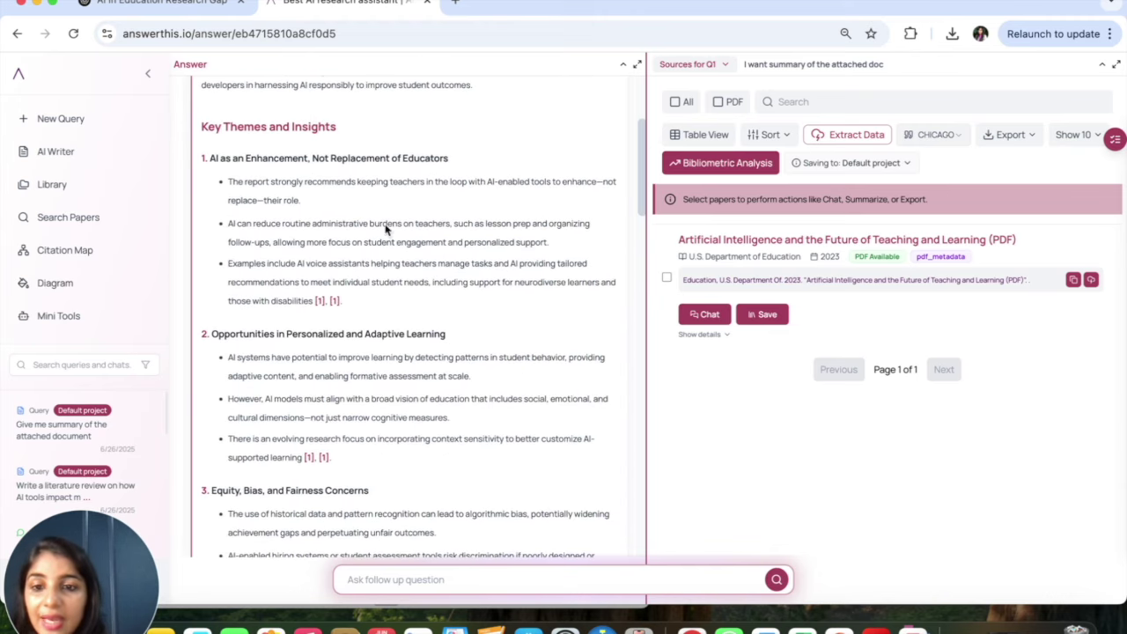
scroll(350, 303, up, 5)
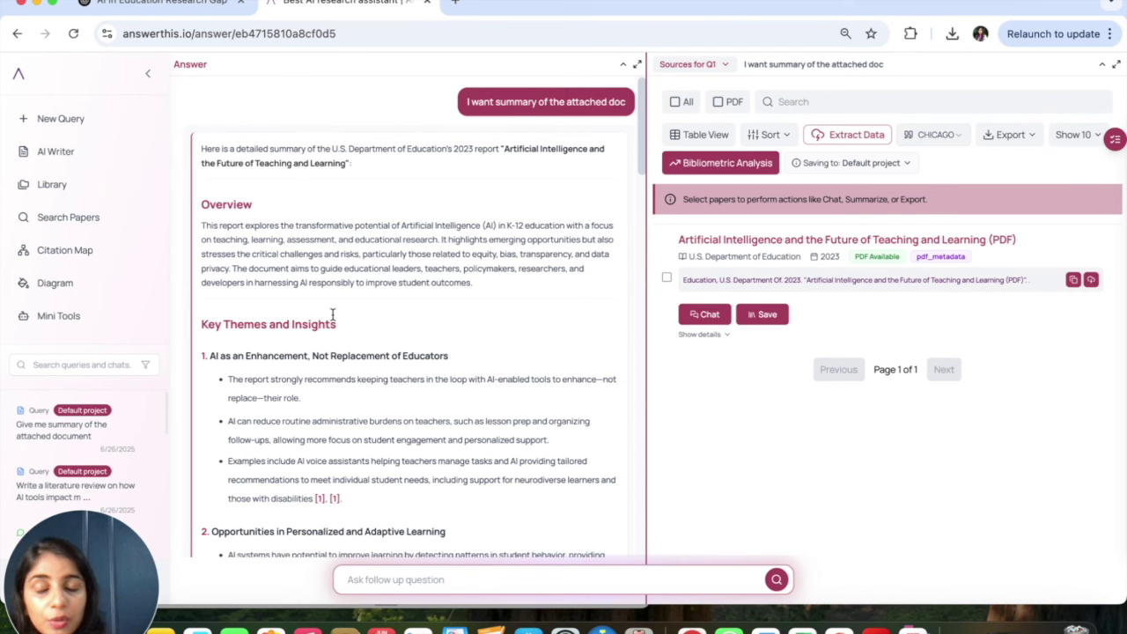
scroll(375, 310, down, 15)
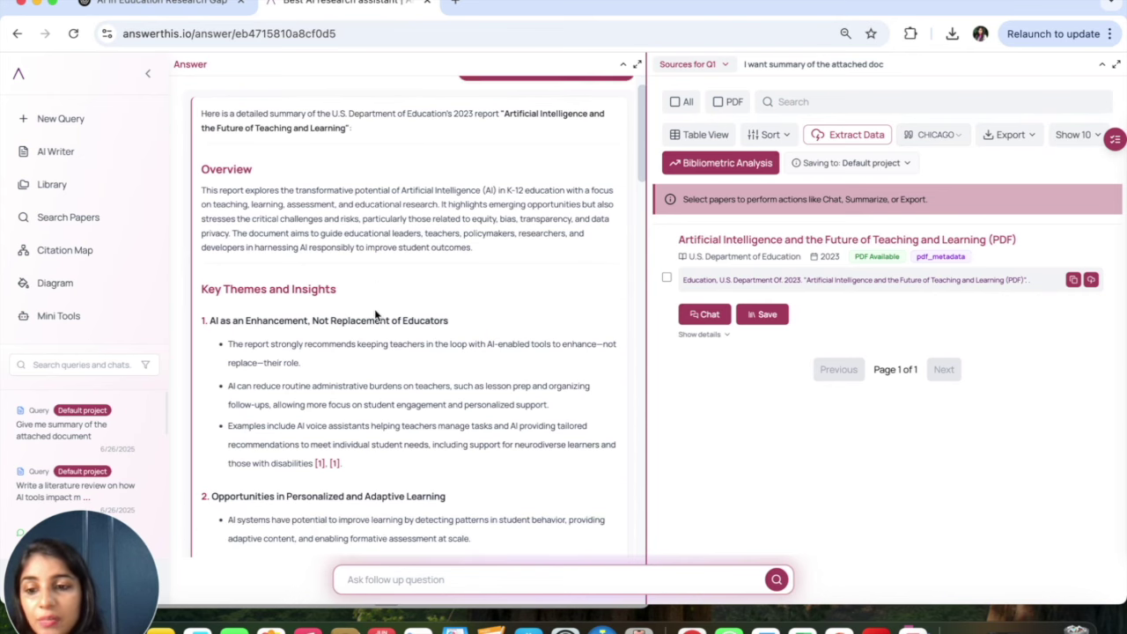
scroll(375, 310, down, 3)
scroll(352, 308, up, 3)
scroll(334, 308, down, 3)
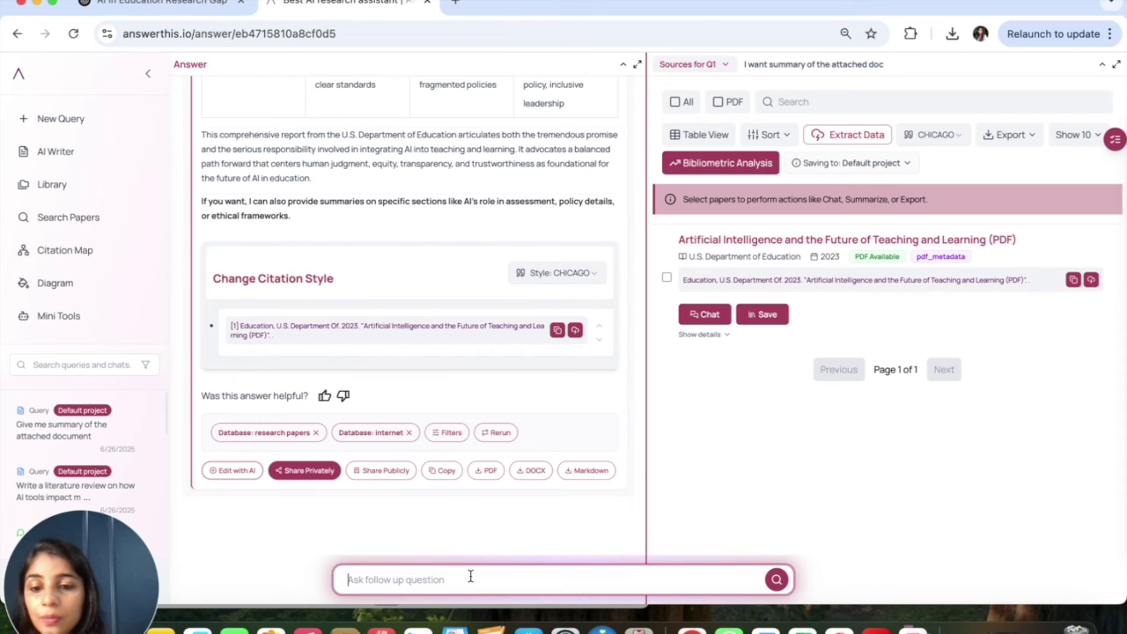
scroll(474, 251, up, 5)
scroll(474, 251, up, 1)
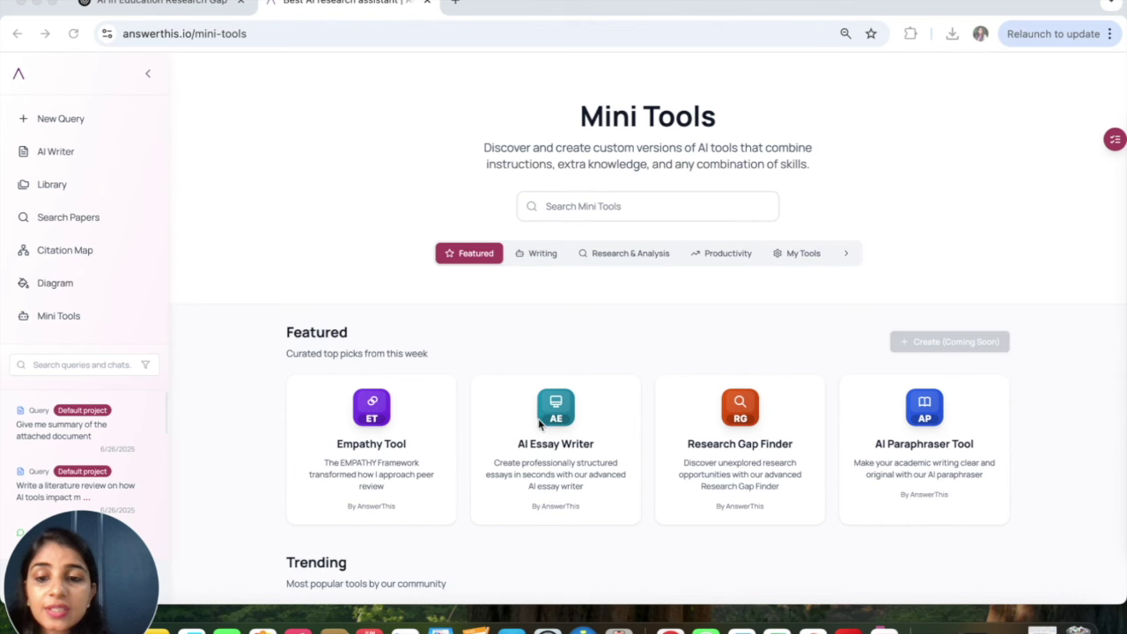
Open the Research Gap Finder mini tool and enter "Impact of Ao tools on motivation" as the start of the request.
click(743, 425)
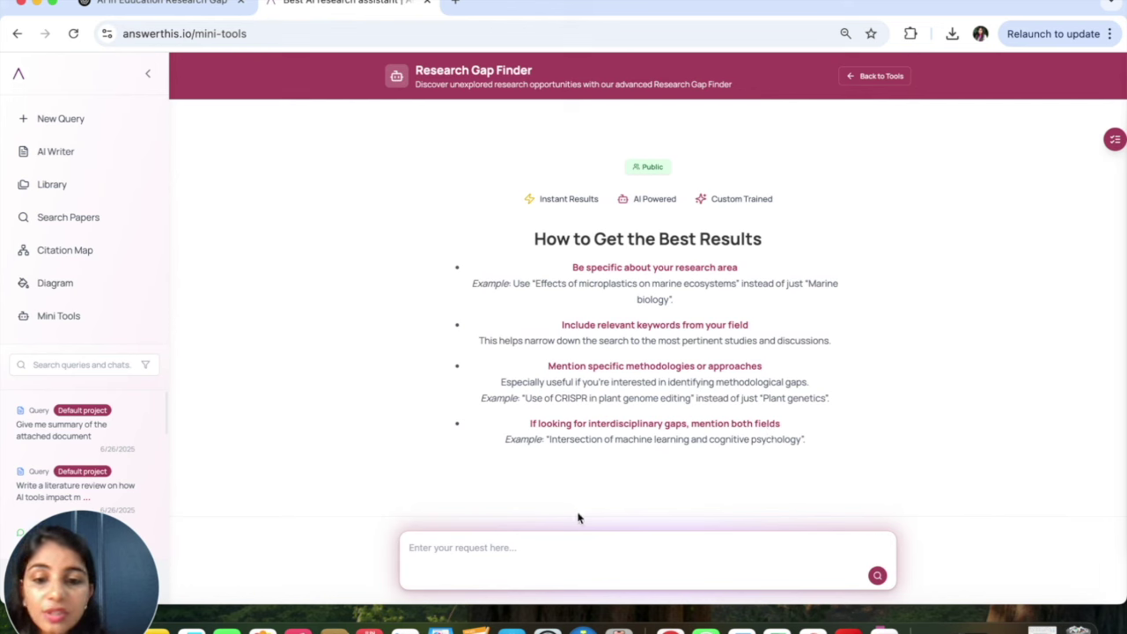
click(519, 549)
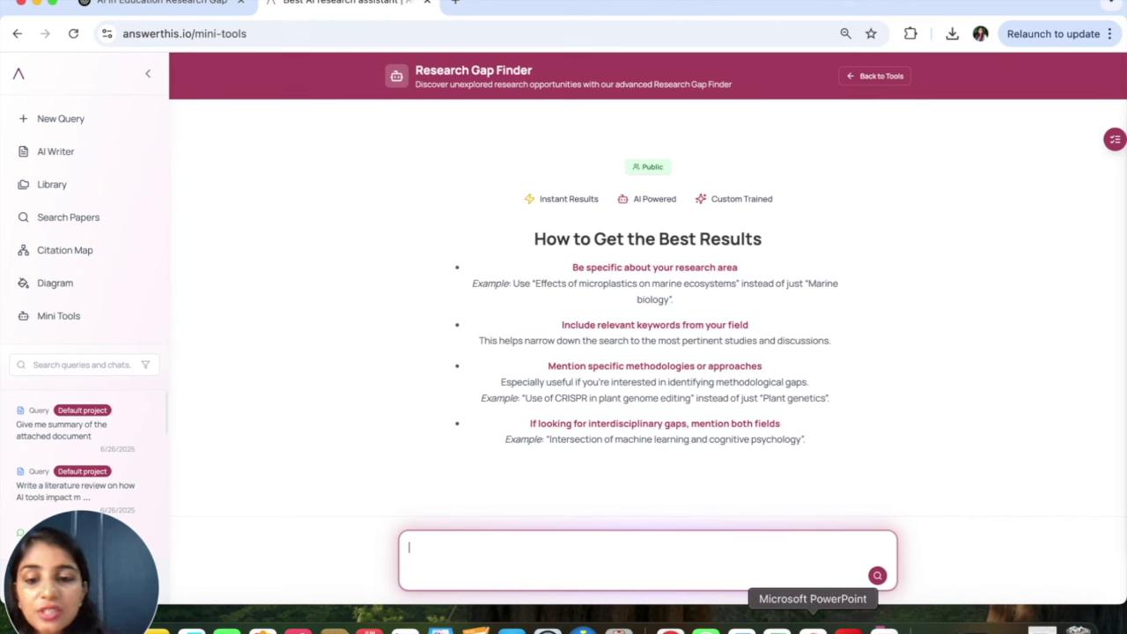
text(Ai t)
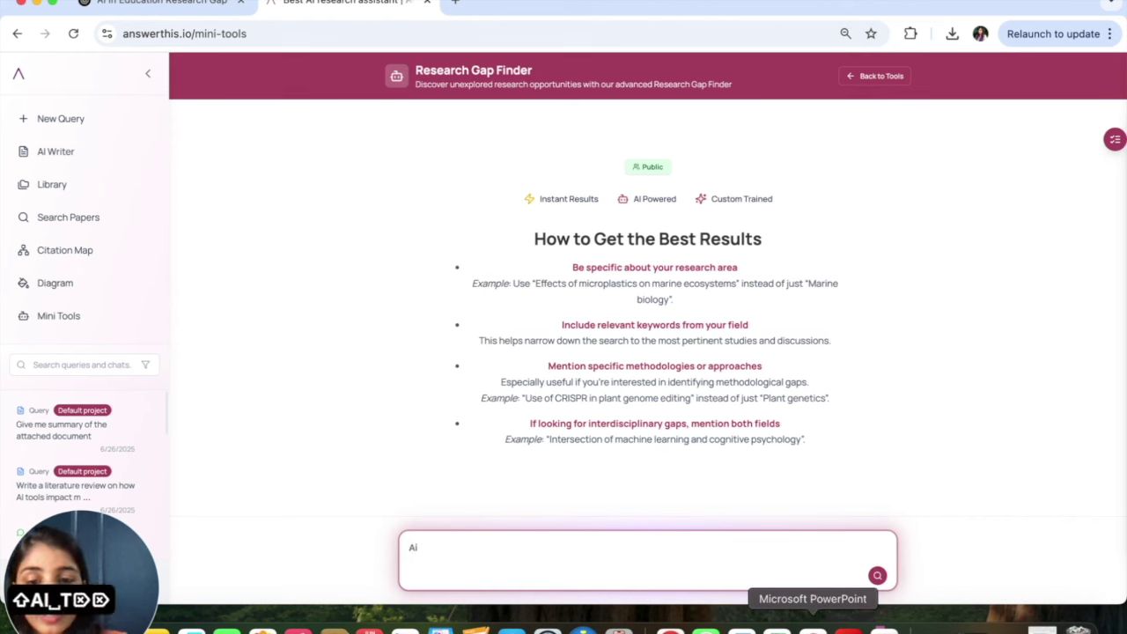
key(BackSpace)
key(BackSpace)
key(BackSpace)
text(Imact)
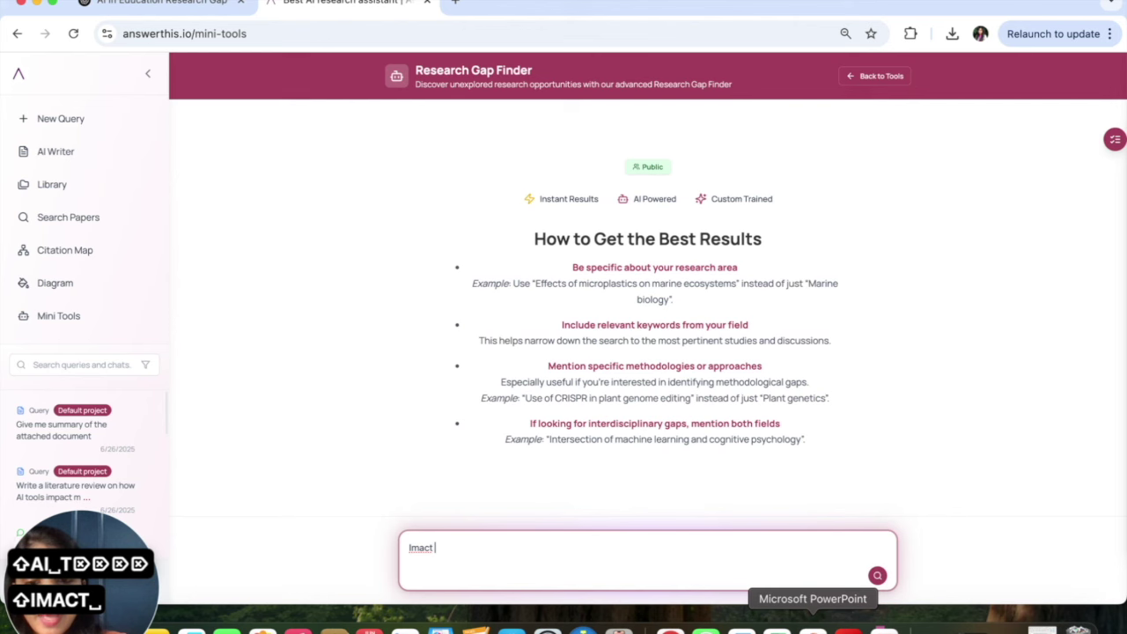
key(BackSpace)
key(BackSpace)
text(pact of Ao)
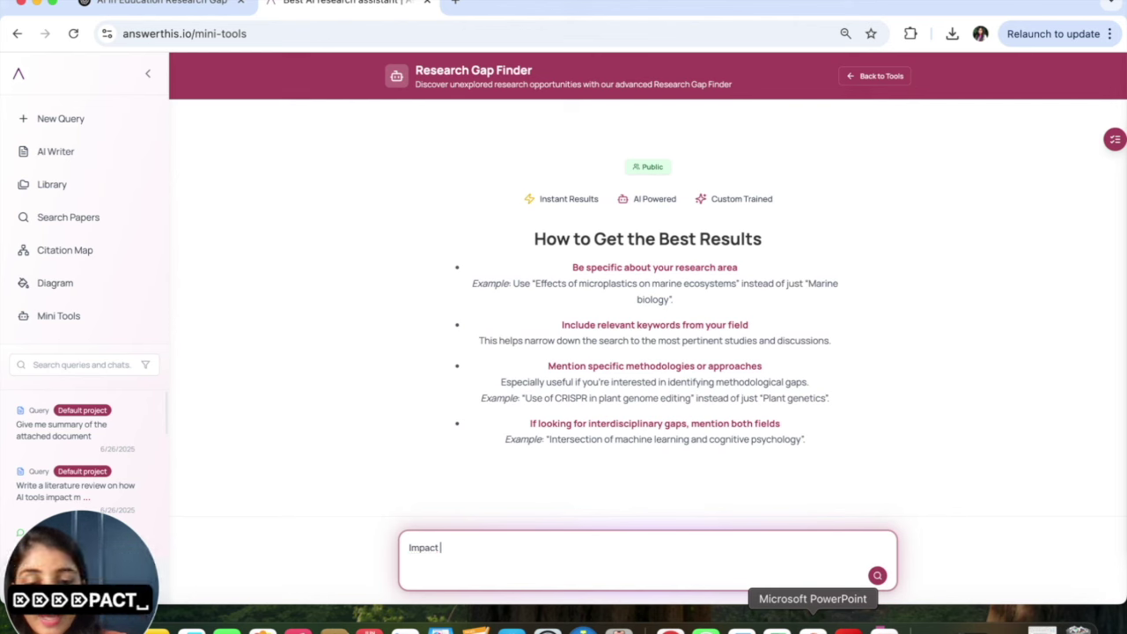
text( tools )
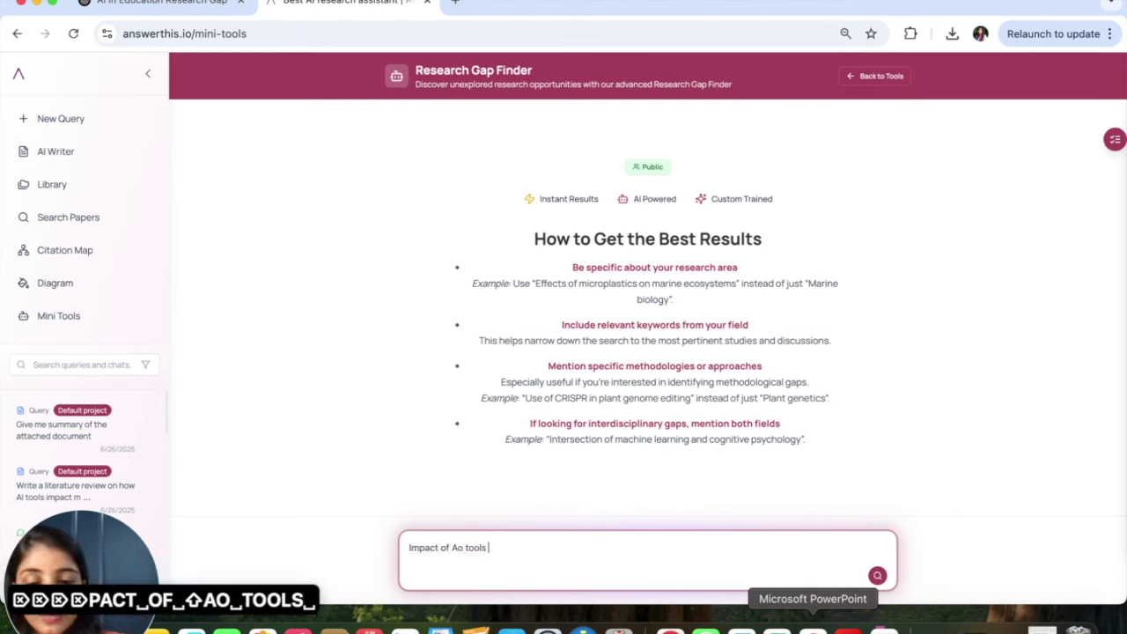
text(on motivation )
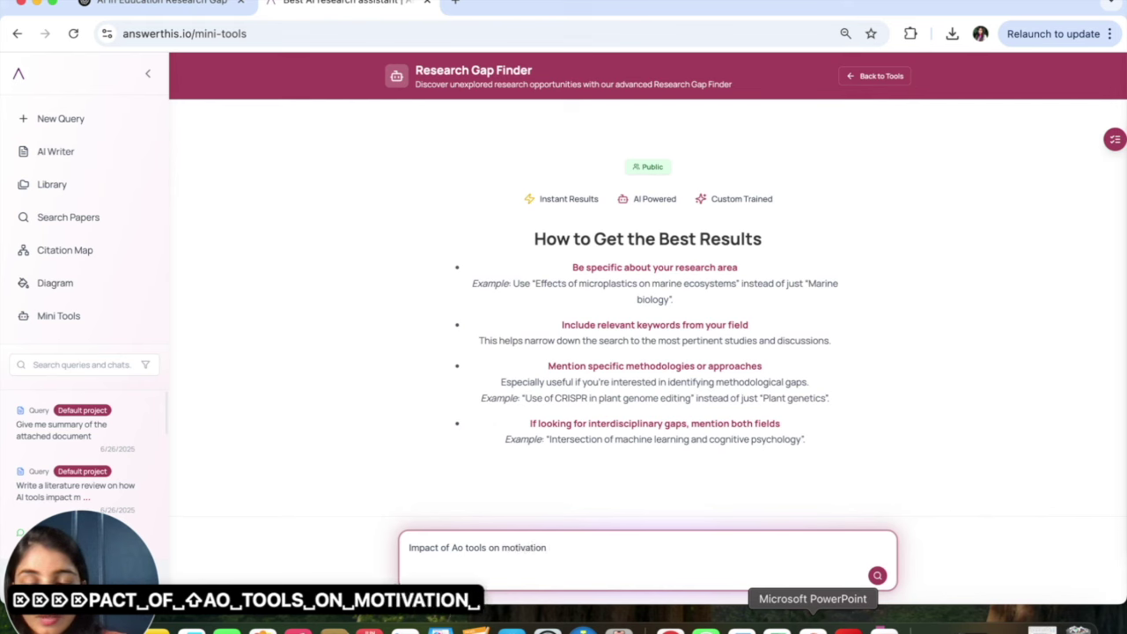
Extend the request's topic with "of elementary students in Maths and English".
text(of elemen)
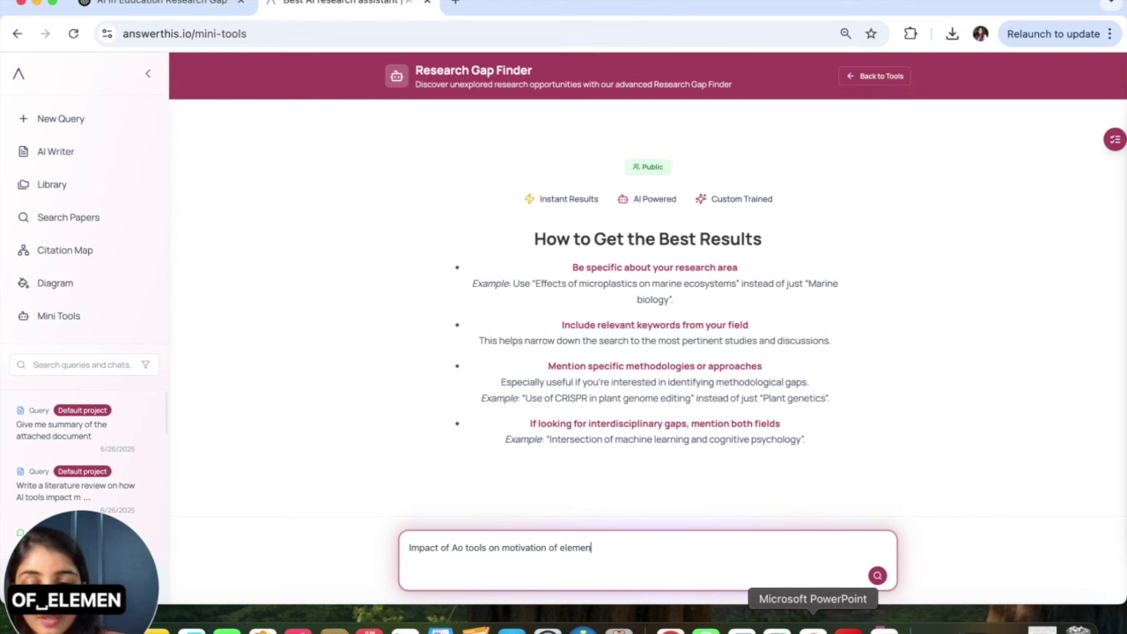
text(tary students in Maths and Eg)
key(BackSpace)
text(nglsih)
key(BackSpace)
key(BackSpace)
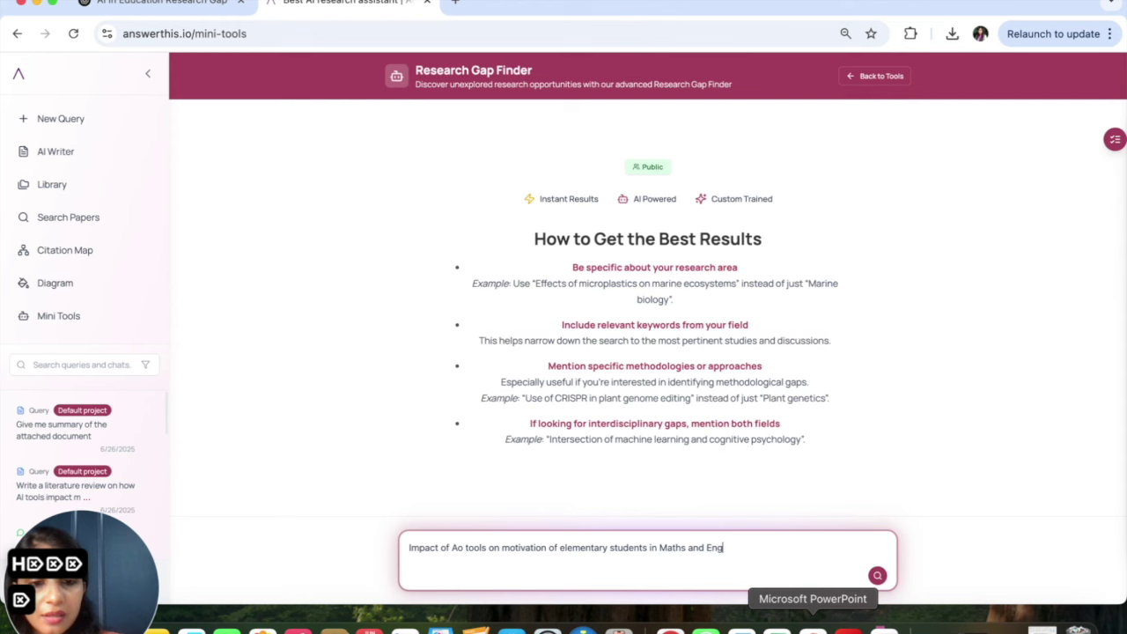
text(ish)
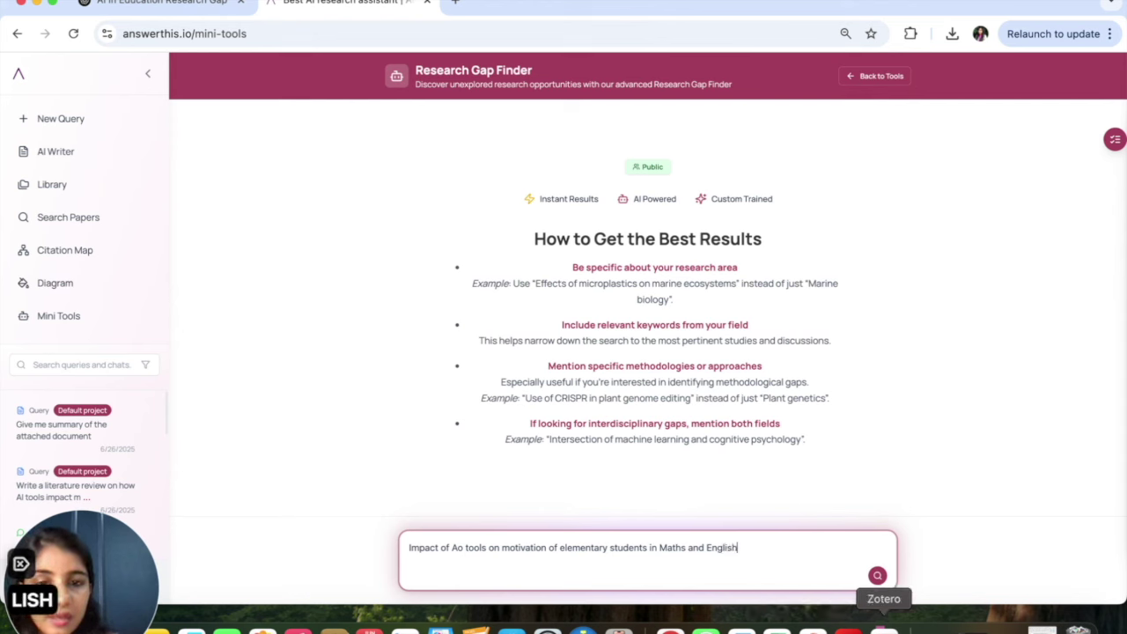
Append "; keywords: Ai in education, Ai in english, Ai for students..." to the research gap request.
text(;)
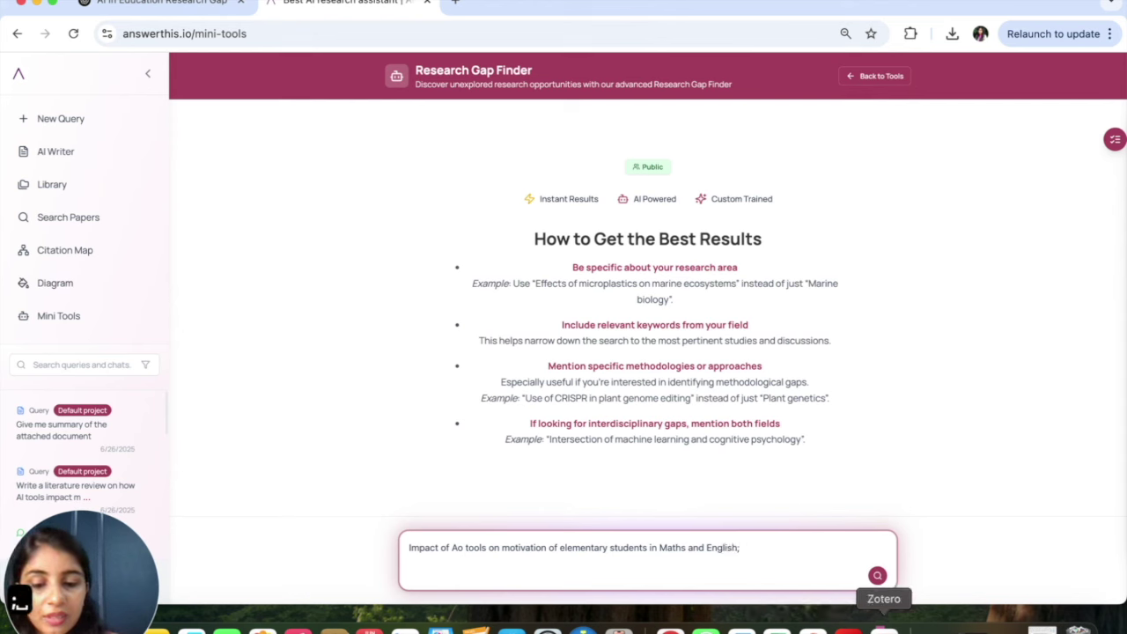
text( keywords: Ai in ed)
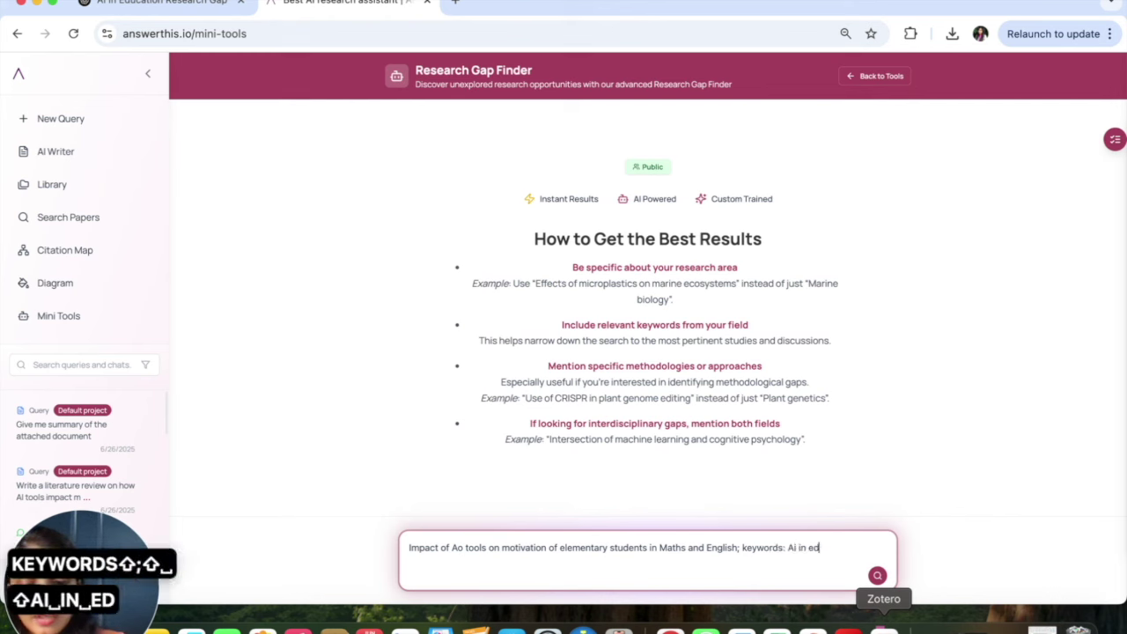
text(ucation, )
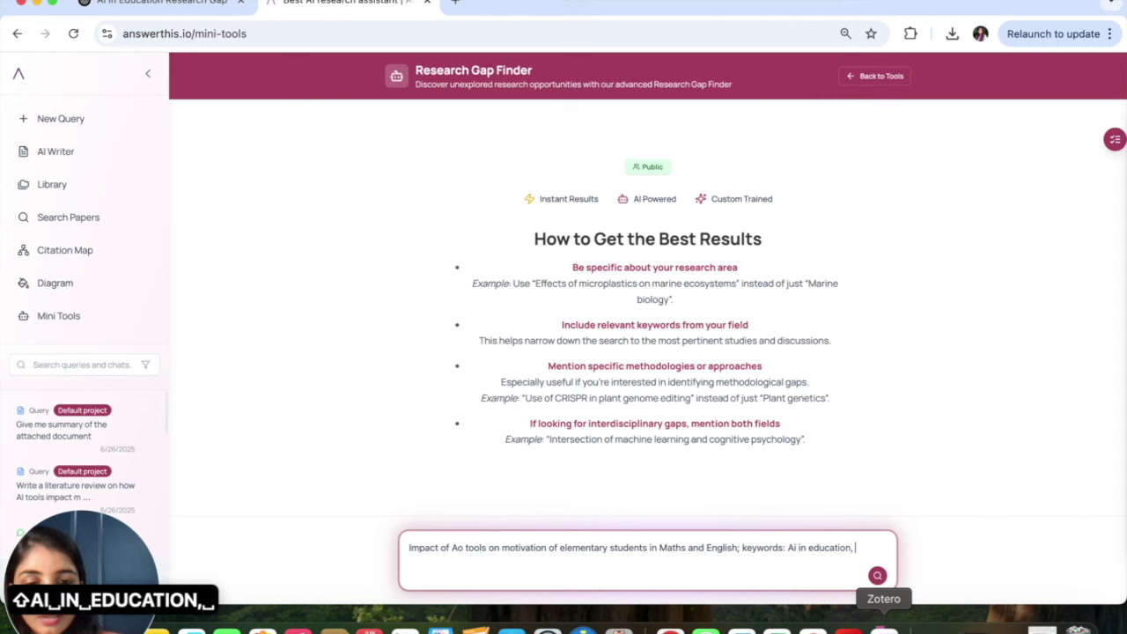
text(Ai)
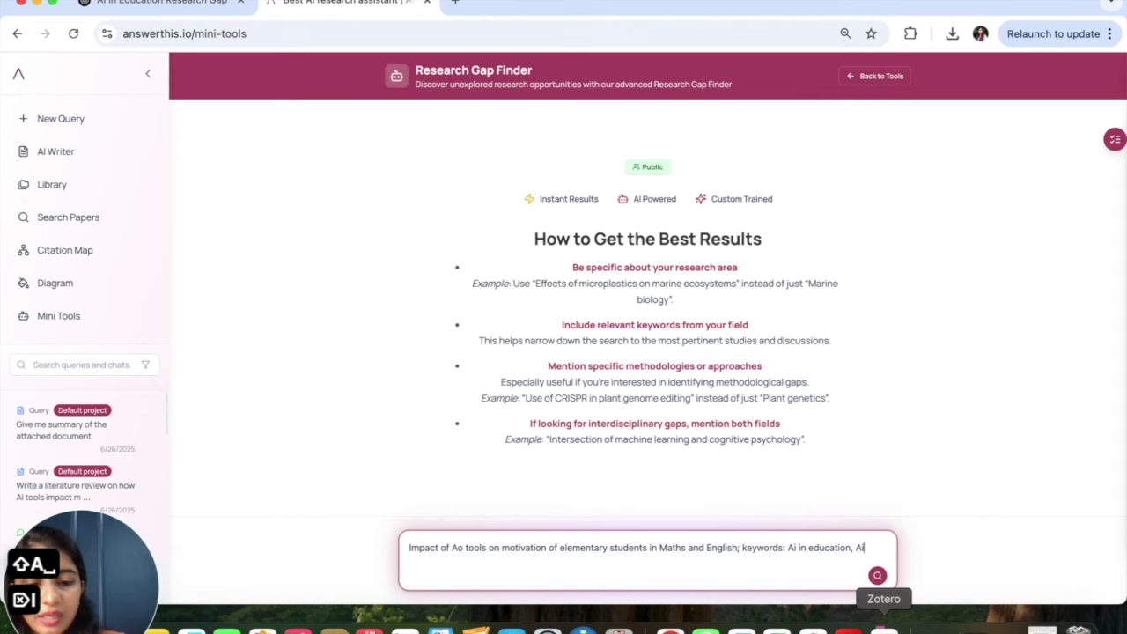
text( in en)
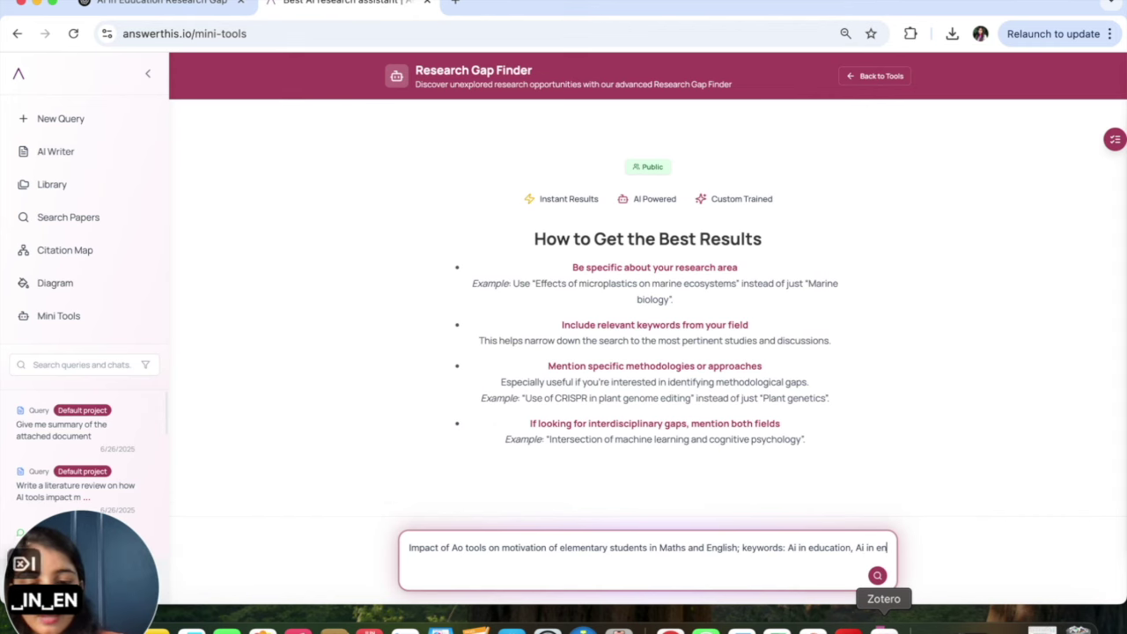
text(glish, Ai for stude)
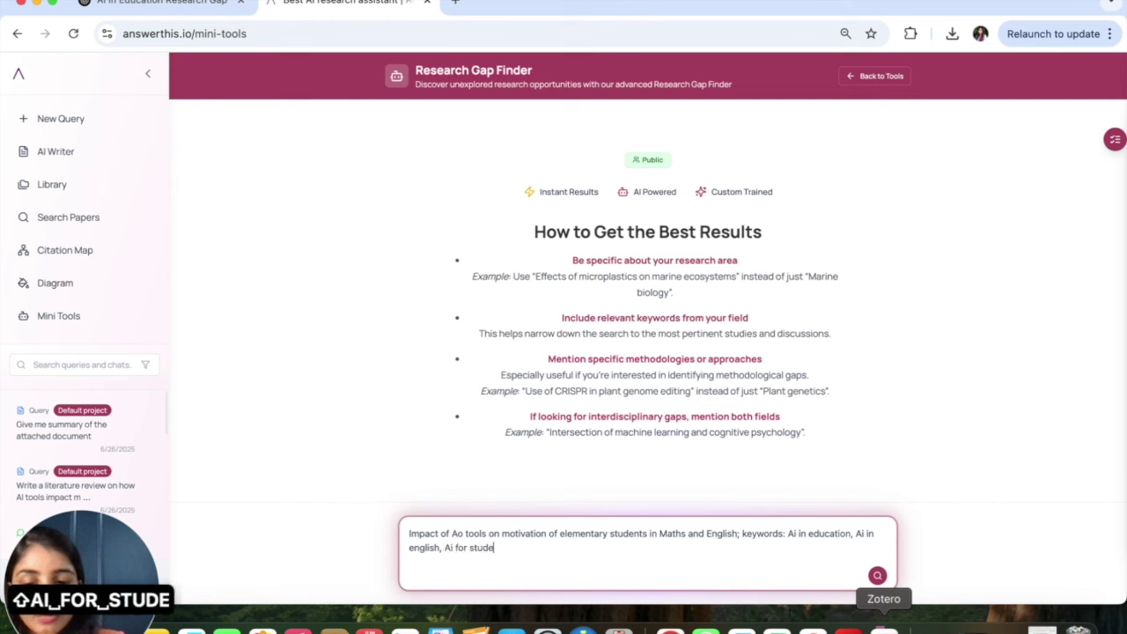
text(nts...)
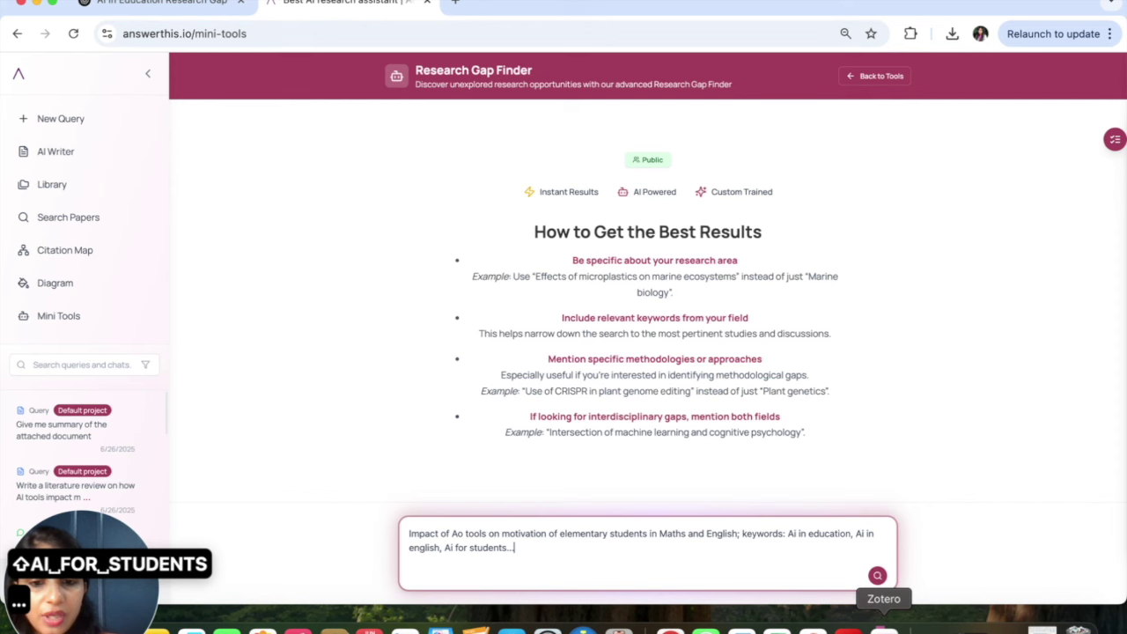
Add "Method: Quantitative, Management" to the end of the request and submit it for gap analysis.
text(Met)
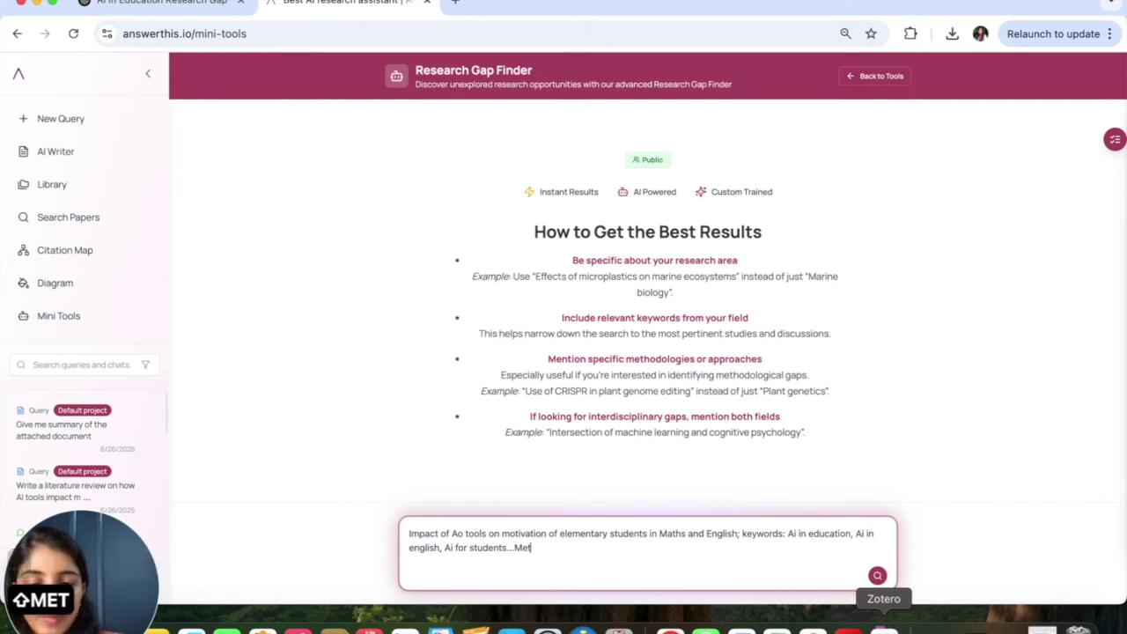
text(hod: Q)
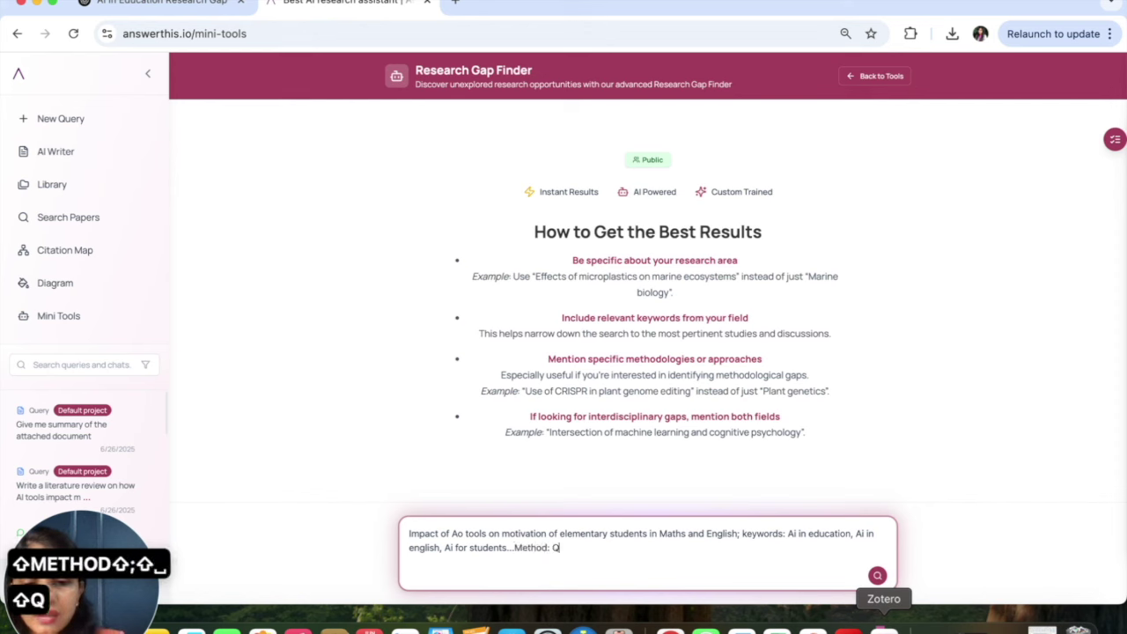
text(uantitative)
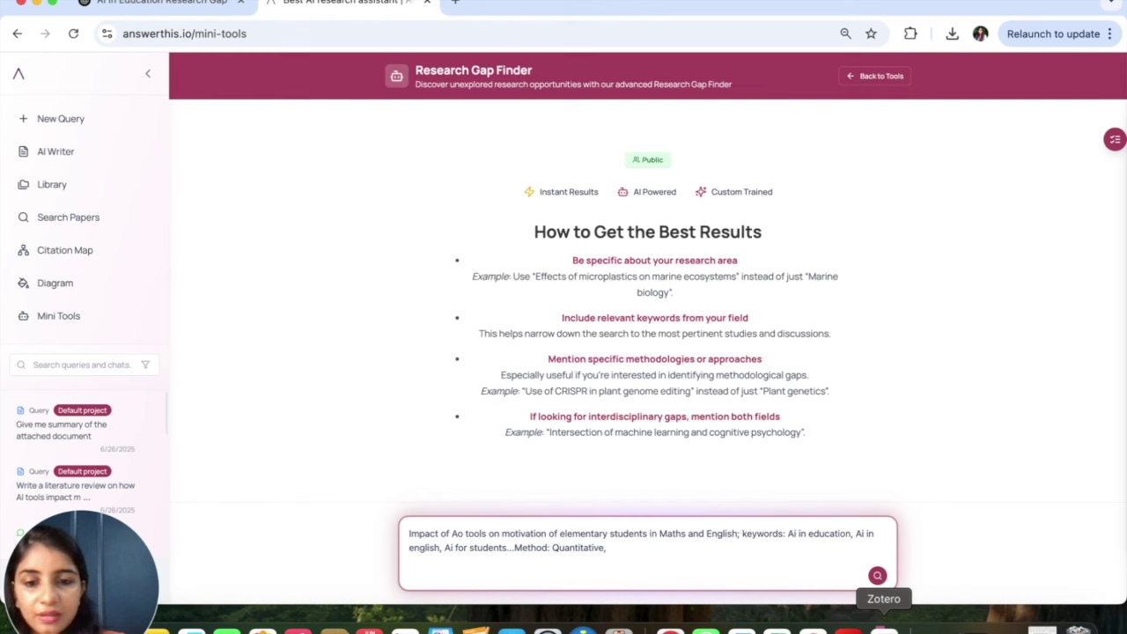
text(, Management)
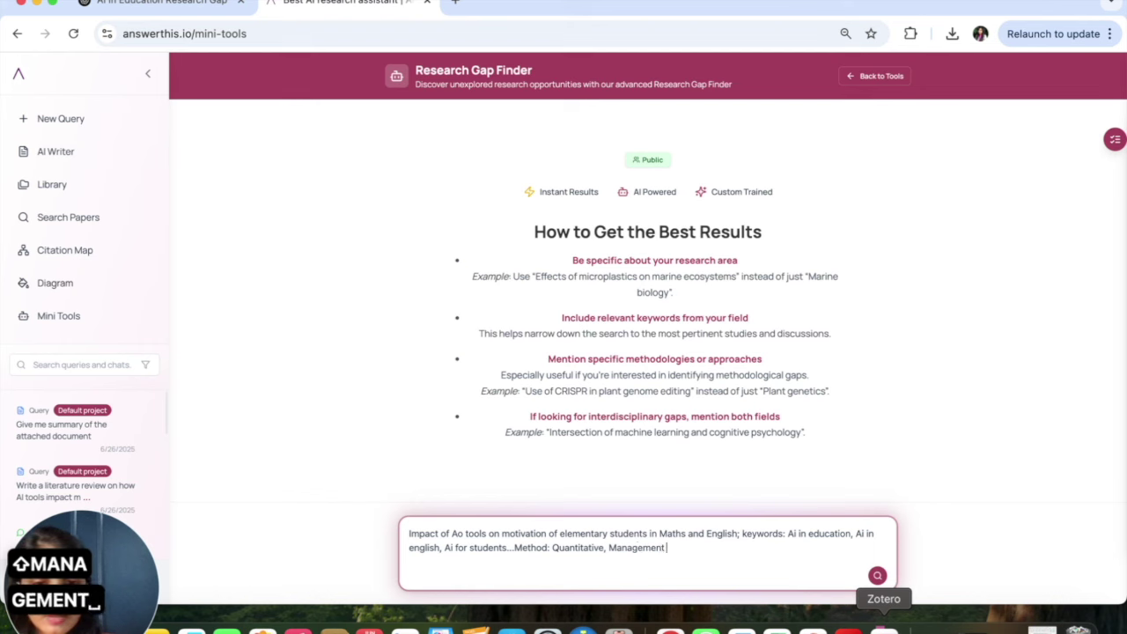
click(877, 576)
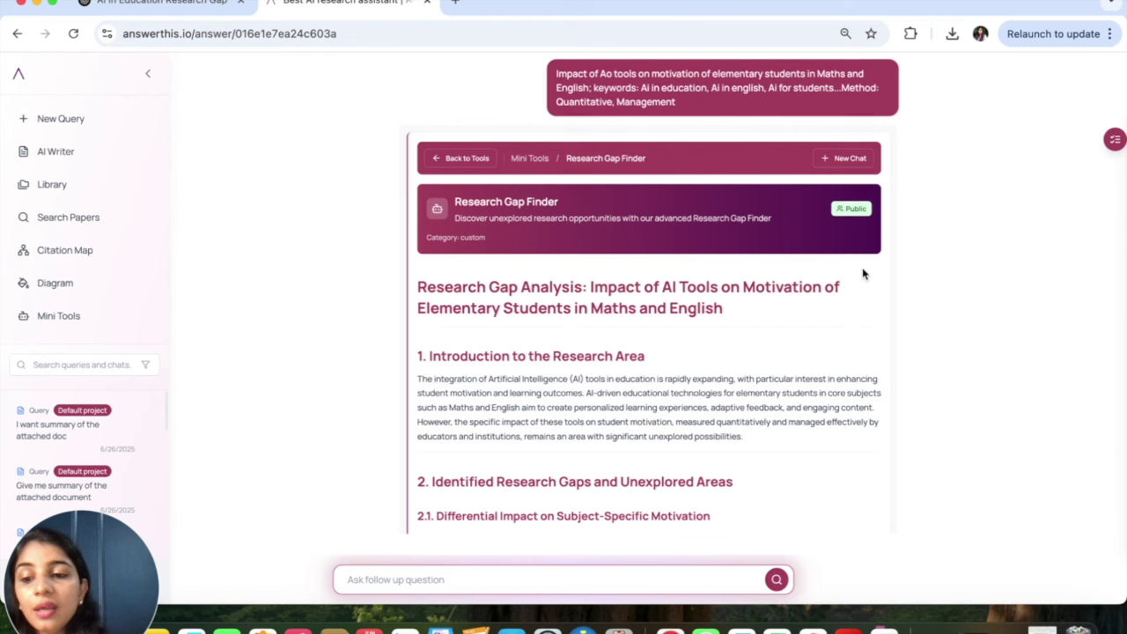
Read the gap analysis from its introduction through the identified research gaps and unexplored areas.
scroll(655, 343, down, 2)
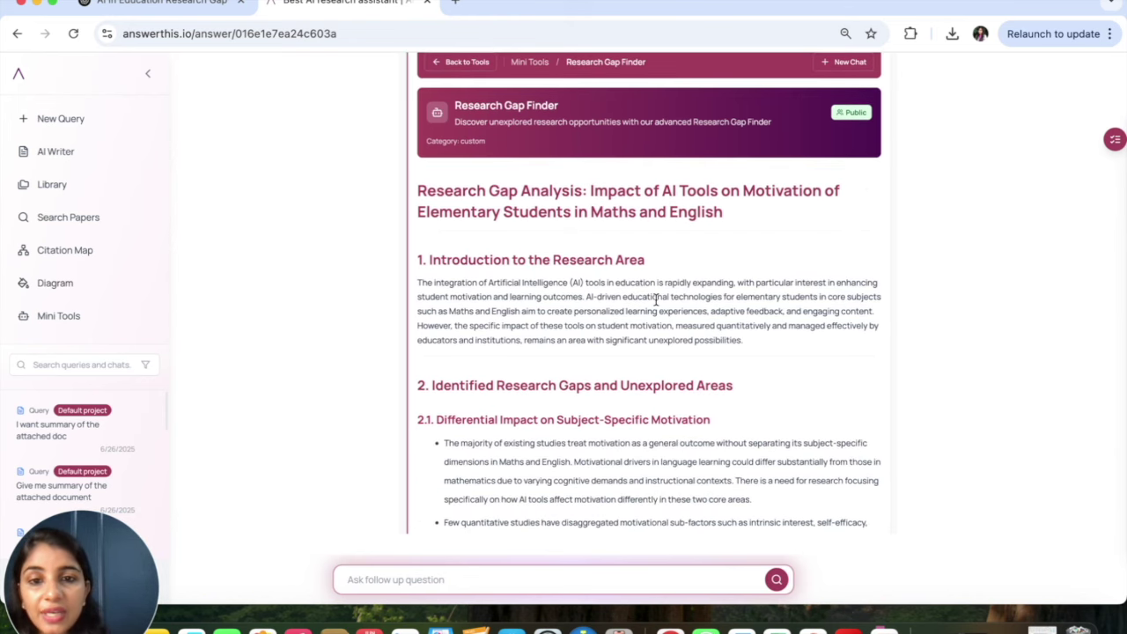
scroll(655, 300, down, 2)
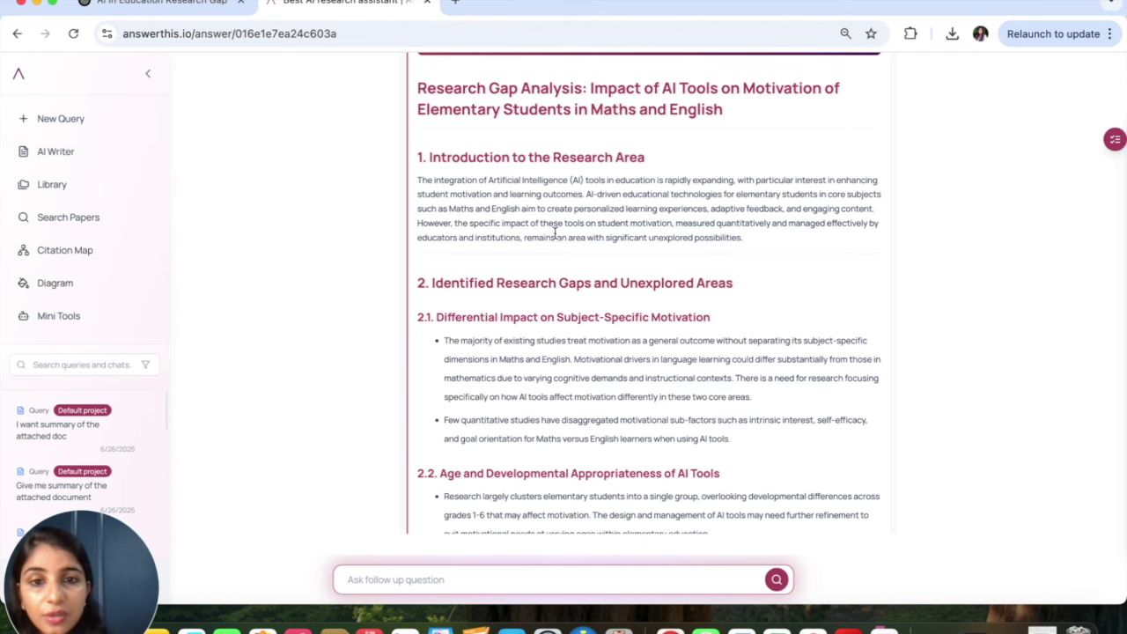
scroll(531, 255, down, 3)
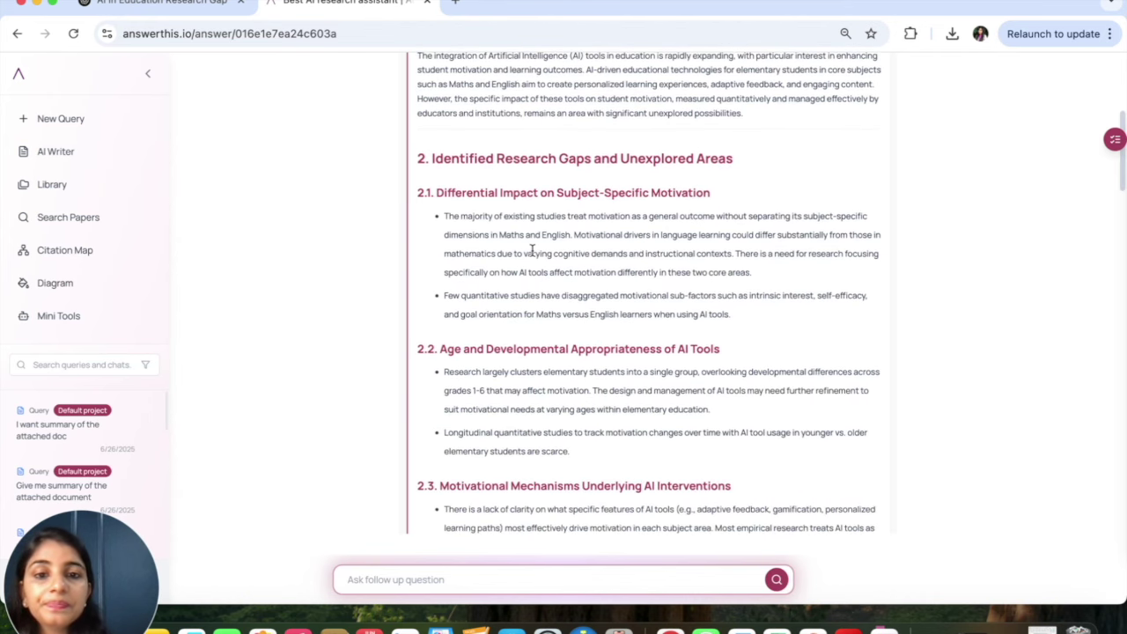
scroll(622, 267, down, 2)
scroll(622, 266, down, 2)
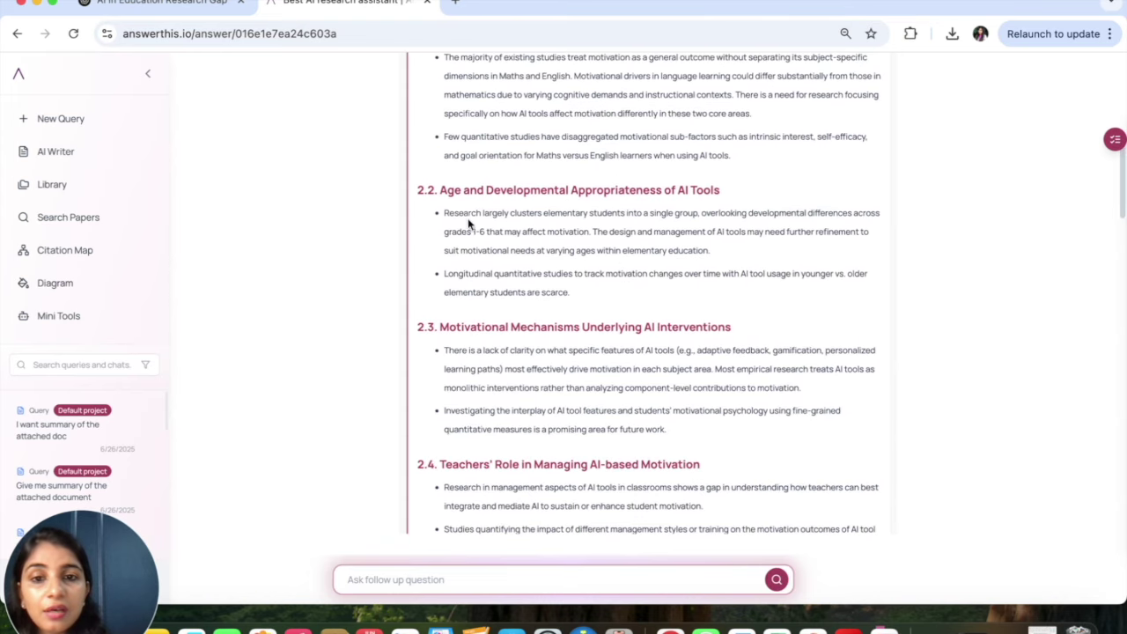
scroll(537, 289, down, 8)
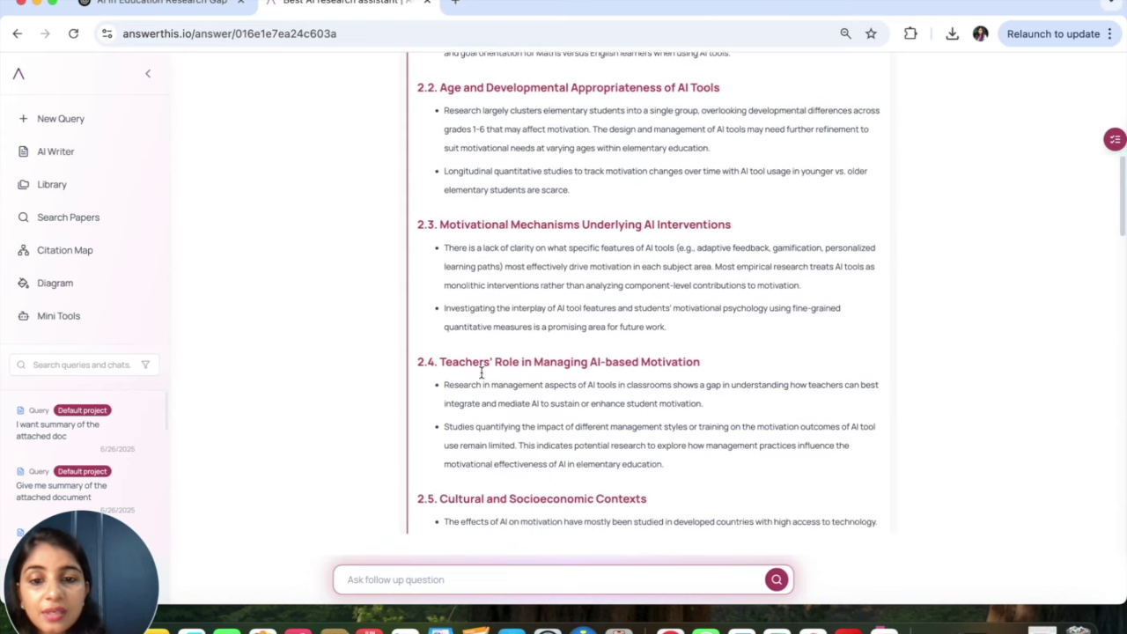
scroll(481, 371, up, 8)
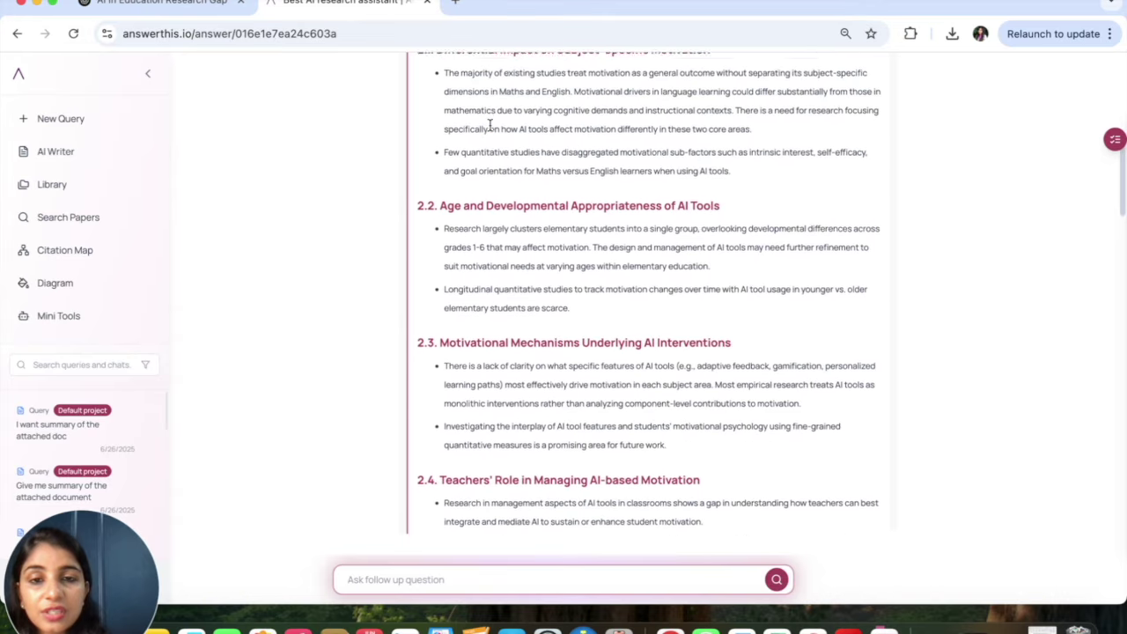
Examine the contradictions in existing literature and the potential for original research, highlighting the section 4 heading and the 4.1 longitudinal studies idea.
scroll(615, 295, down, 15)
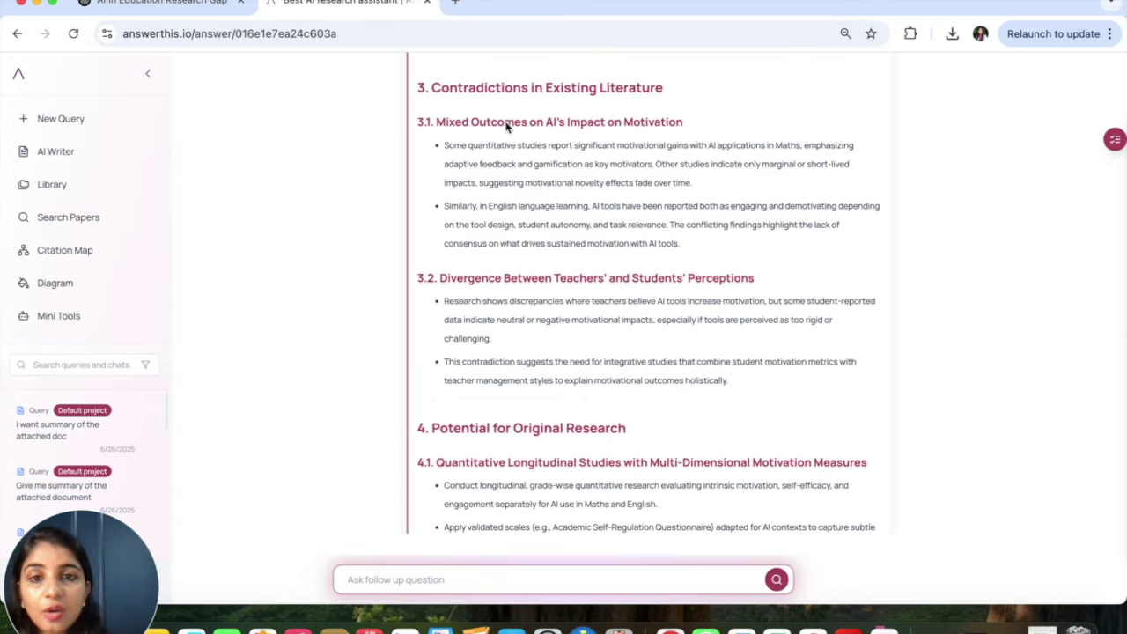
scroll(573, 299, down, 1)
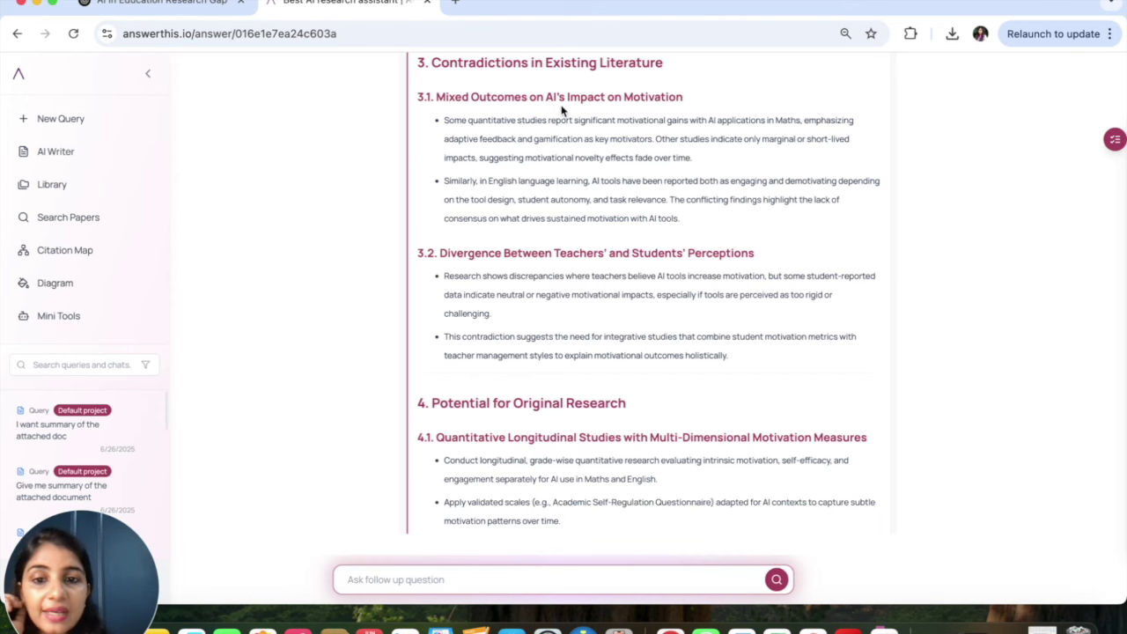
scroll(621, 313, down, 1)
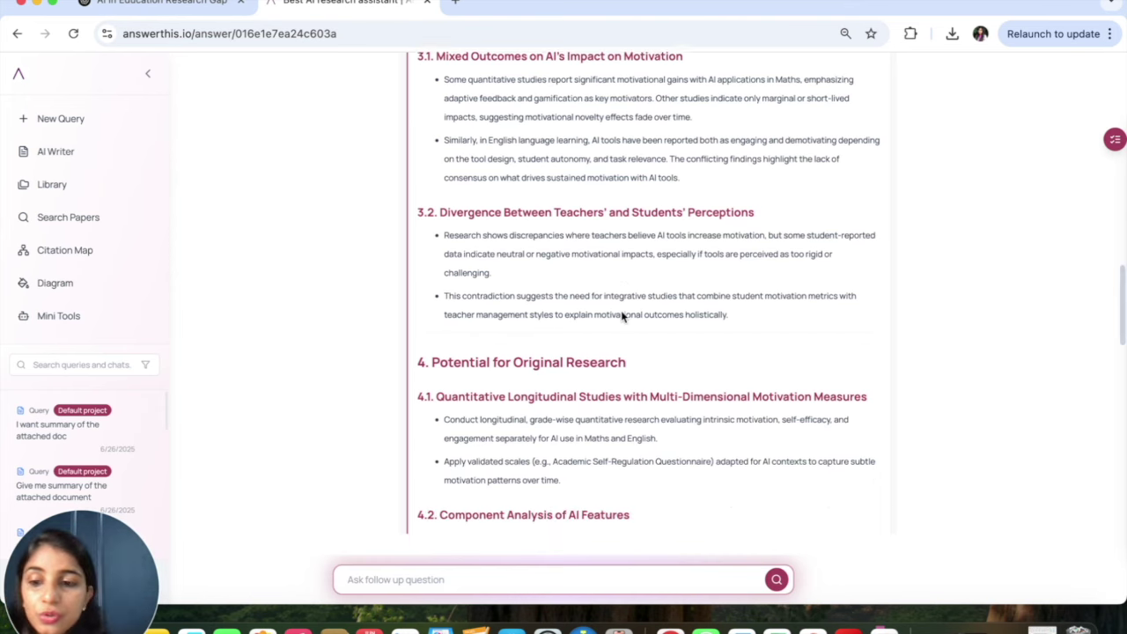
scroll(622, 313, down, 4)
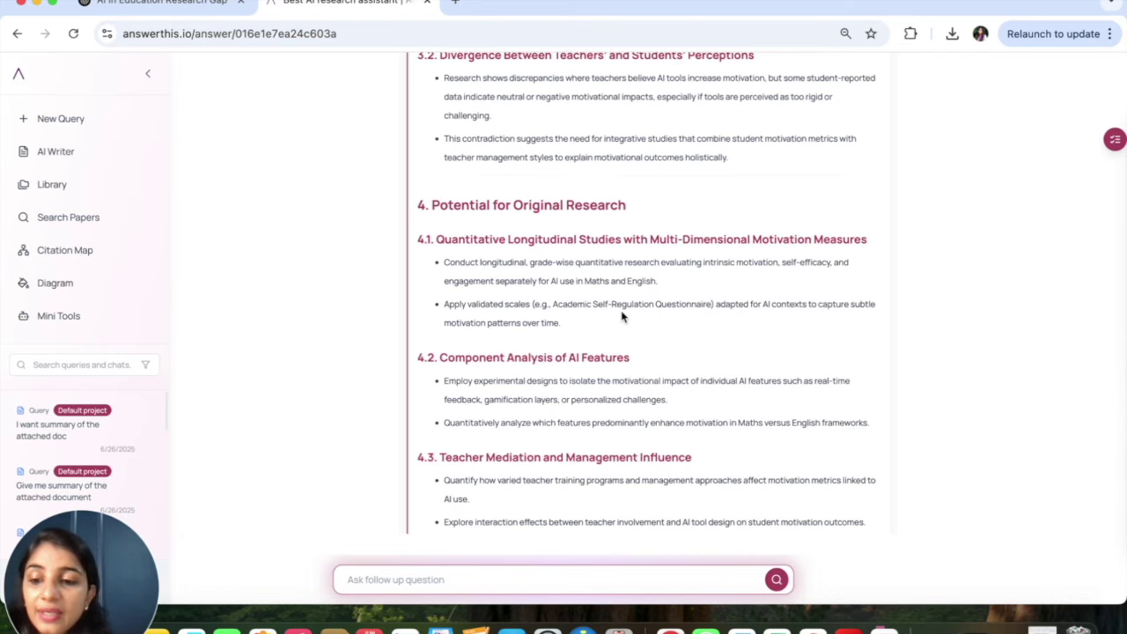
scroll(622, 315, down, 1)
drag(431, 161, 650, 178)
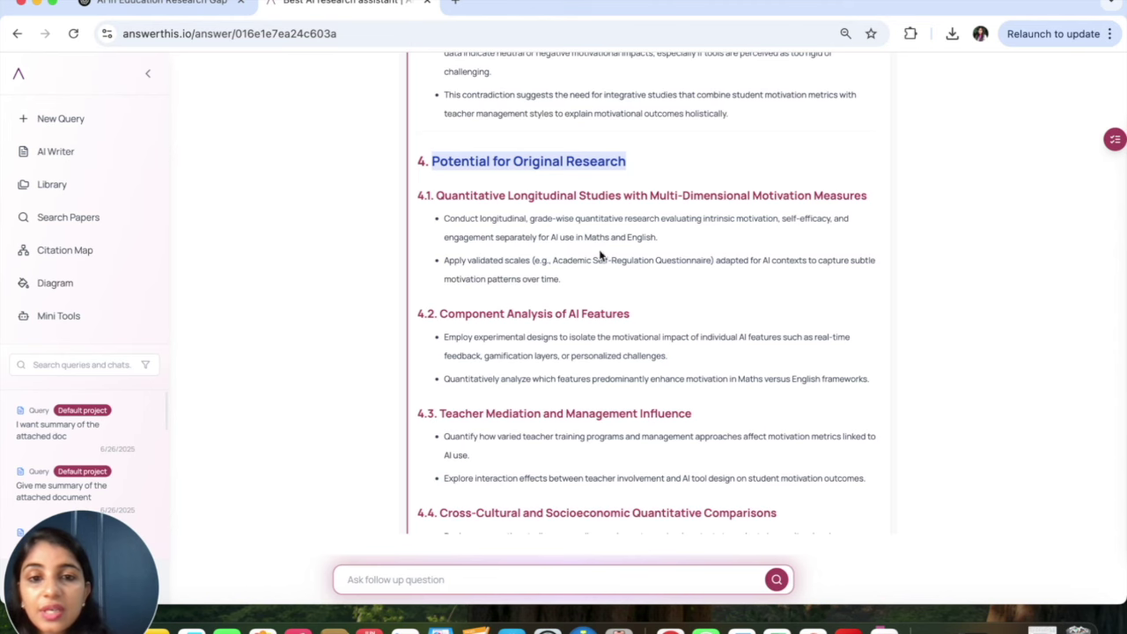
scroll(586, 305, down, 1)
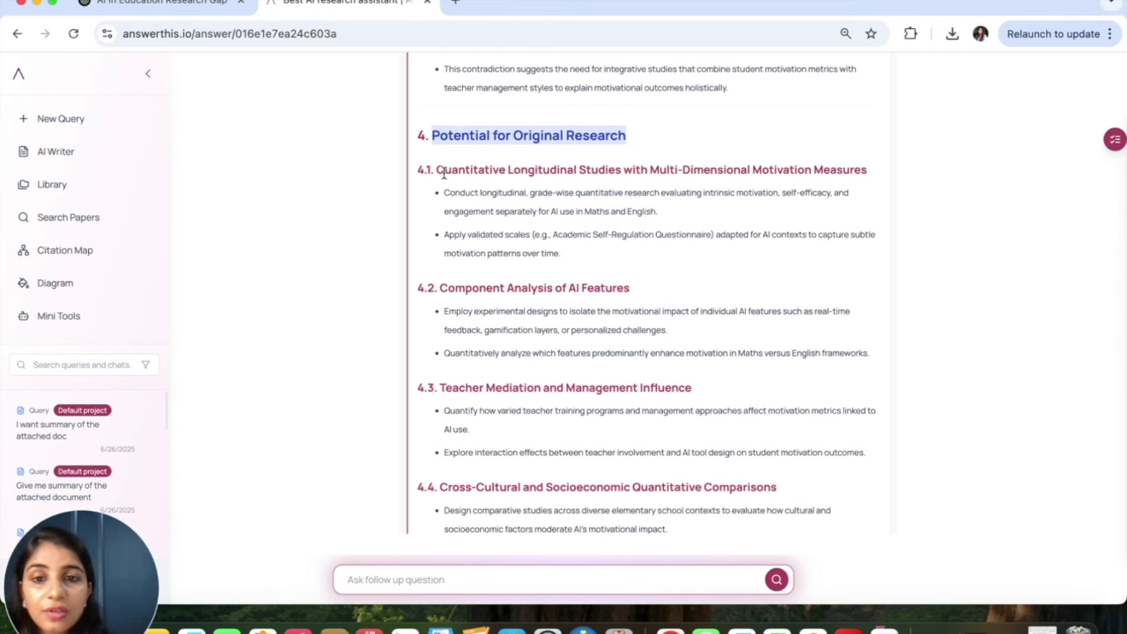
drag(439, 170, 874, 191)
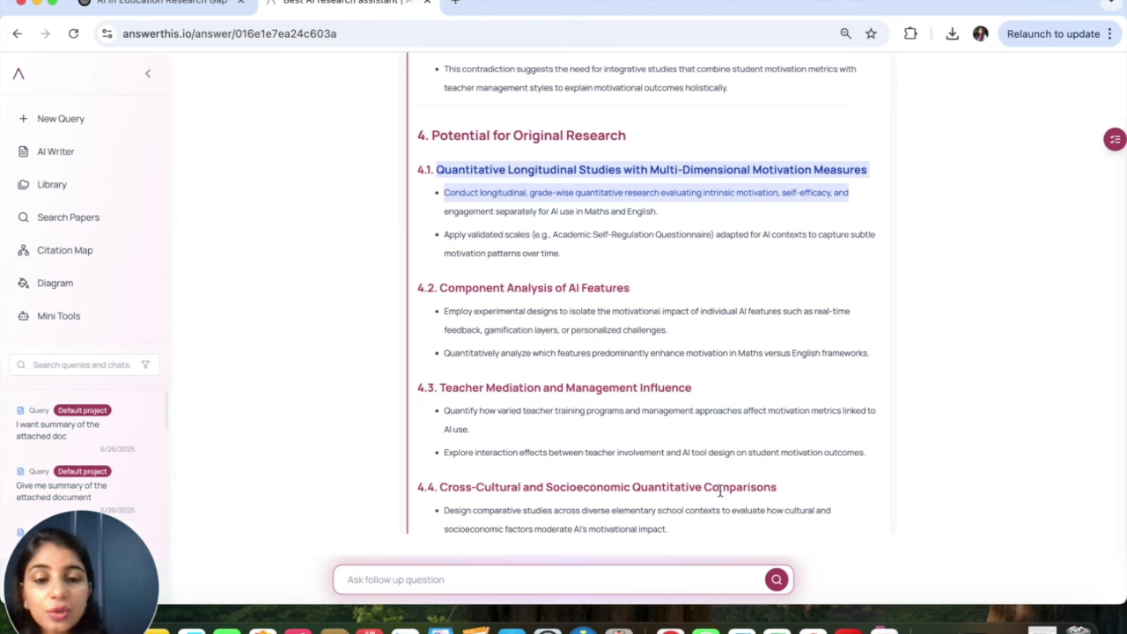
Read the remaining original research ideas, the specific directions for further investigation table and the summary of the gap analysis.
scroll(735, 493, down, 5)
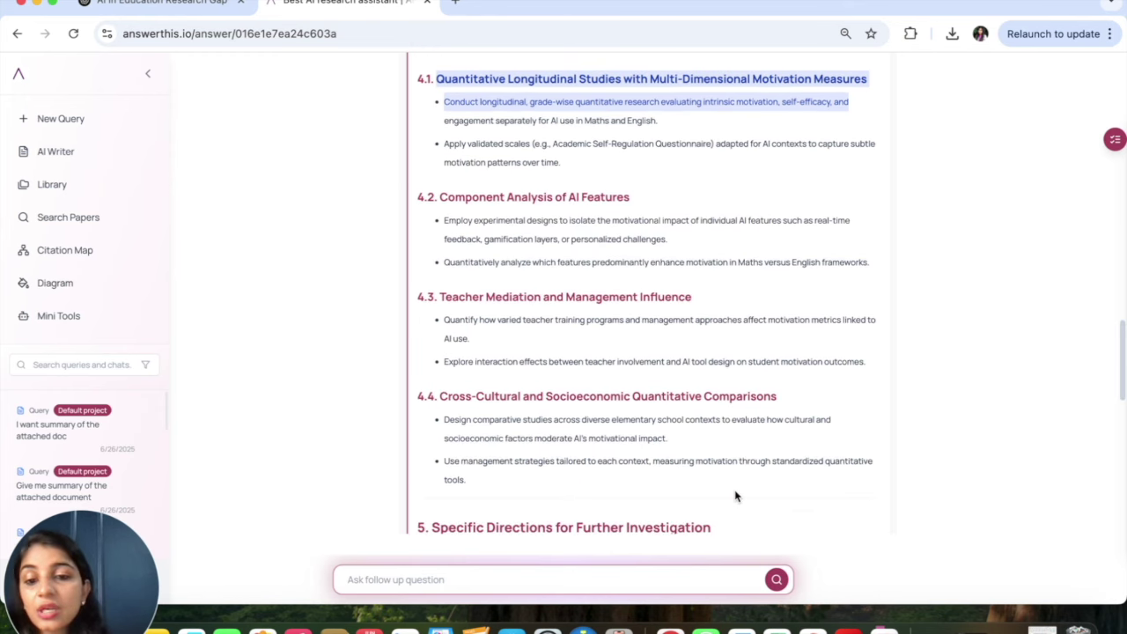
scroll(705, 384, up, 5)
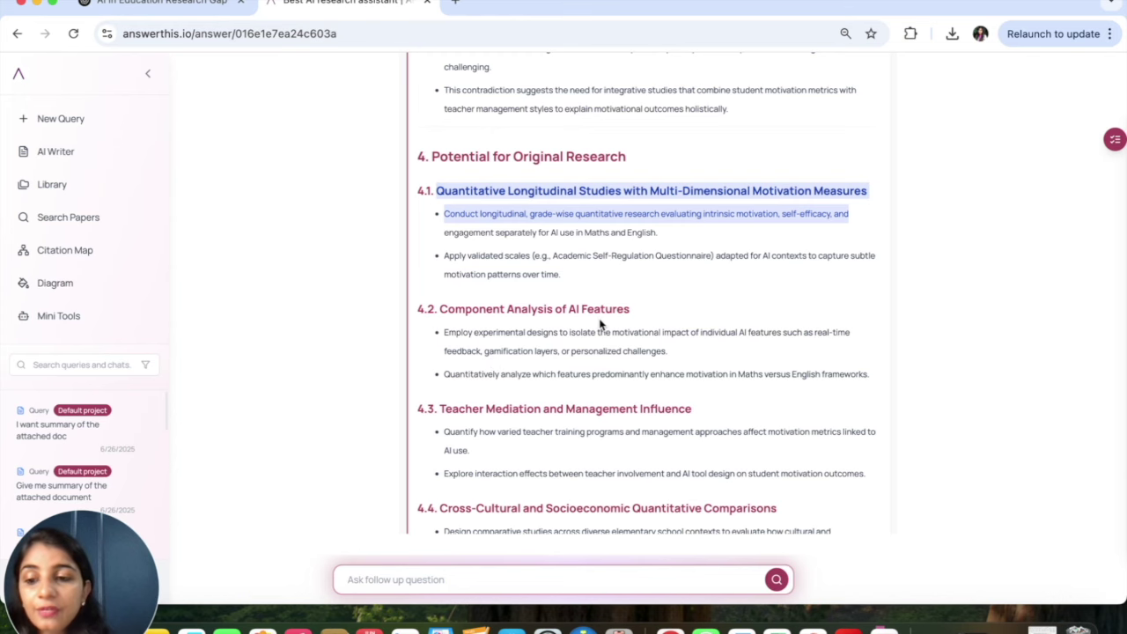
scroll(599, 324, down, 10)
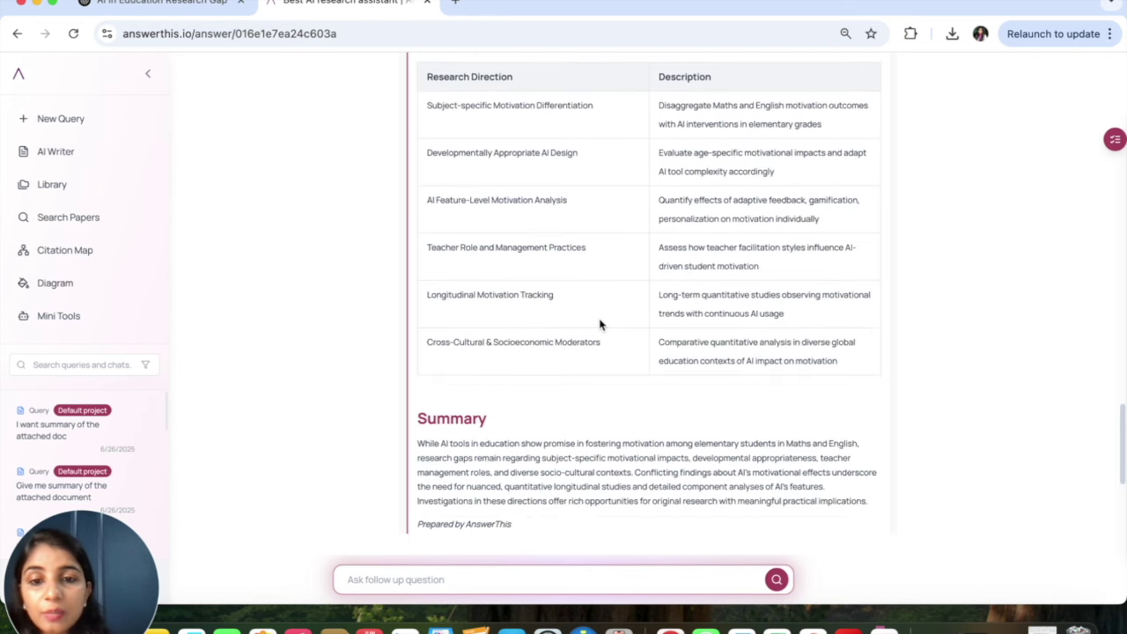
scroll(600, 325, up, 1)
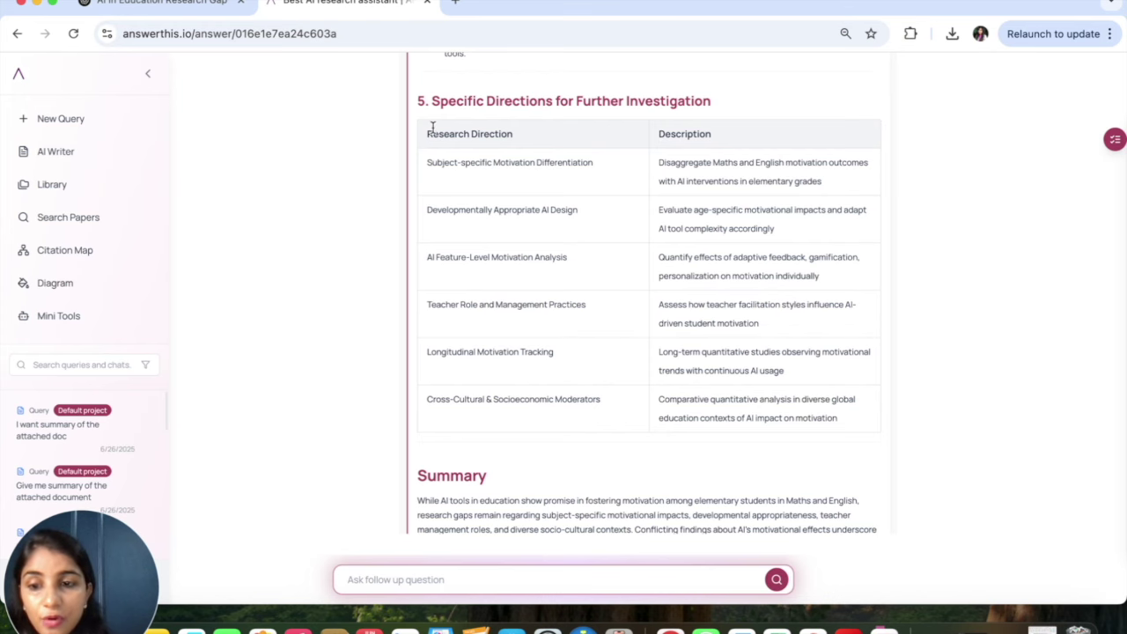
scroll(579, 398, down, 5)
scroll(579, 407, down, 1)
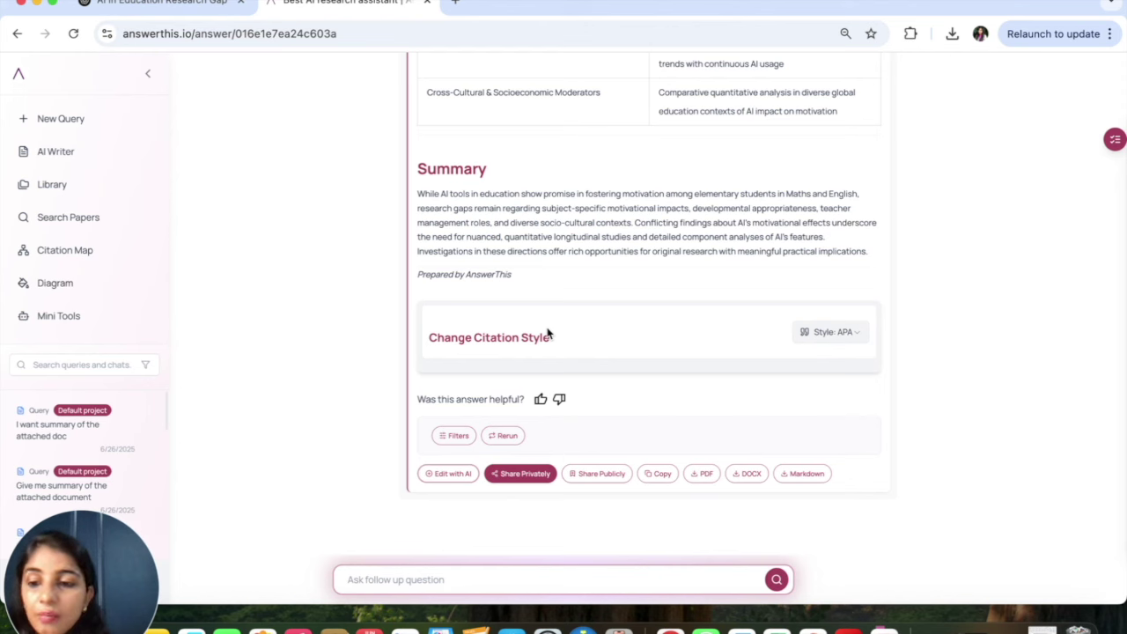
Open the Empathy Tool from Mini Tools and replace the sample review text with the copied circular economy paper.
click(74, 315)
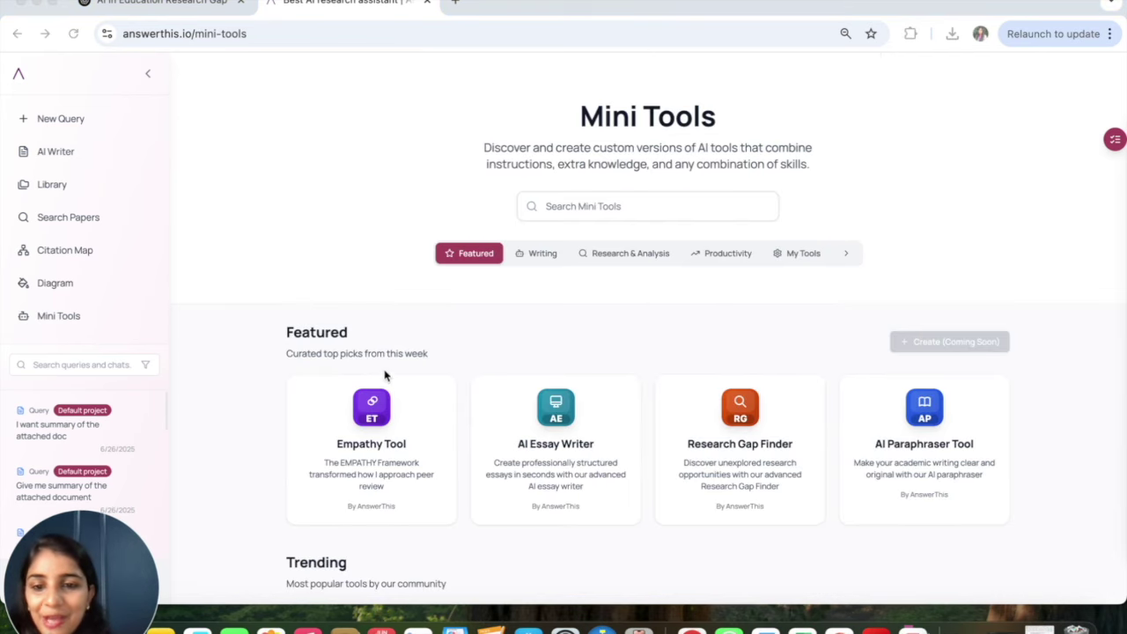
click(364, 440)
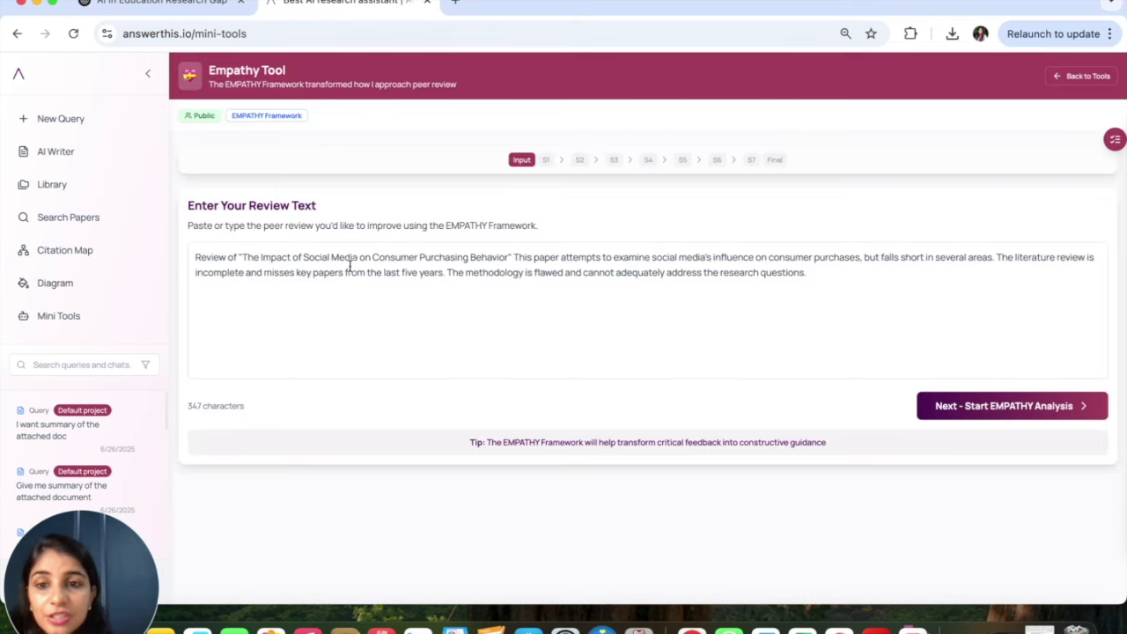
click(343, 267)
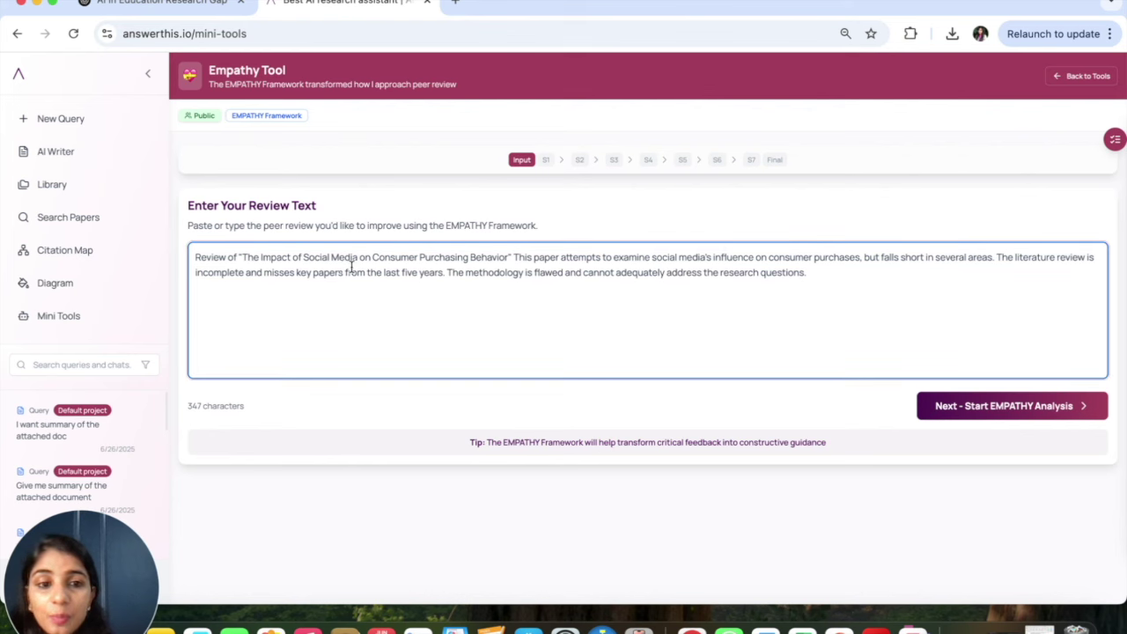
drag(837, 276, 272, 241)
key(BackSpace)
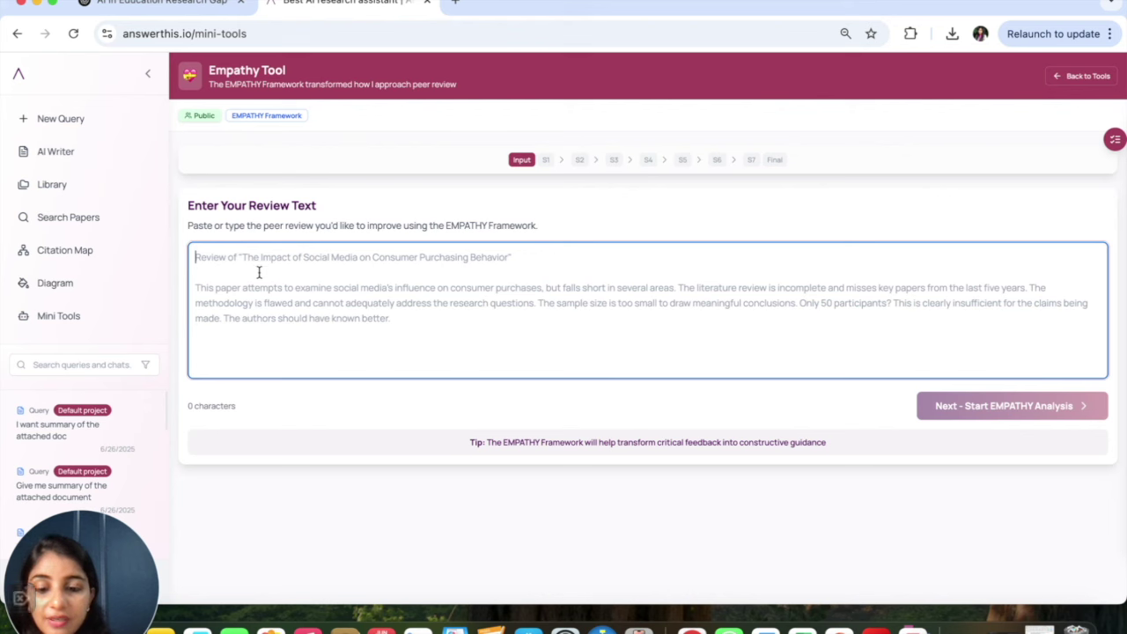
key(super+v)
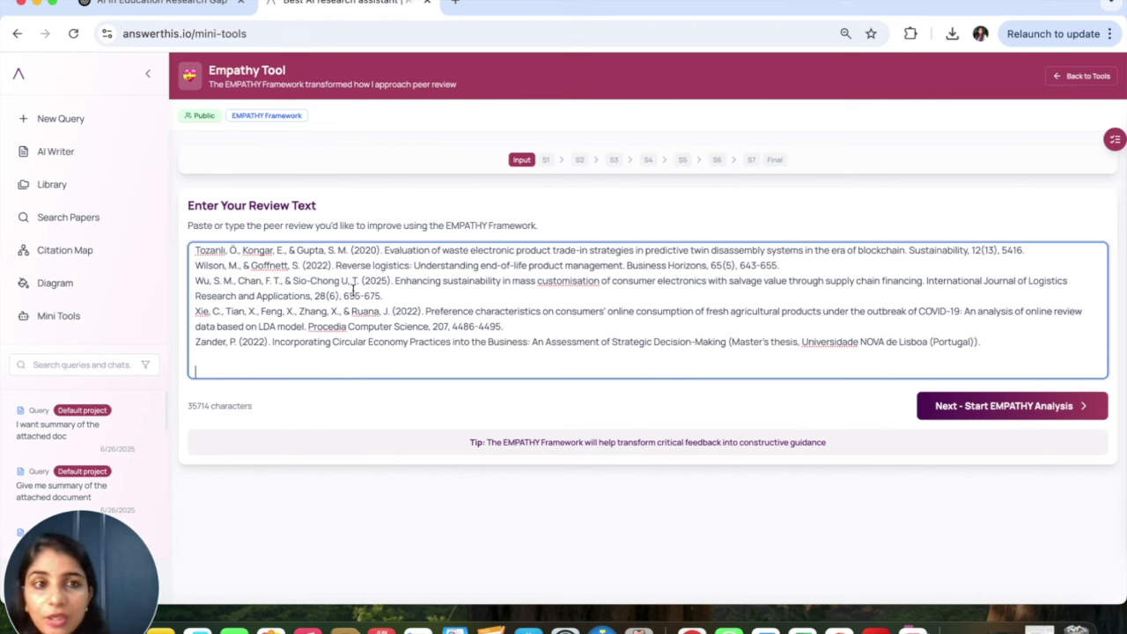
Start the EMPATHY analysis, running the End Goal in Mind stage and accepting both "Appreciate the Journal's Mission" suggestions.
click(971, 412)
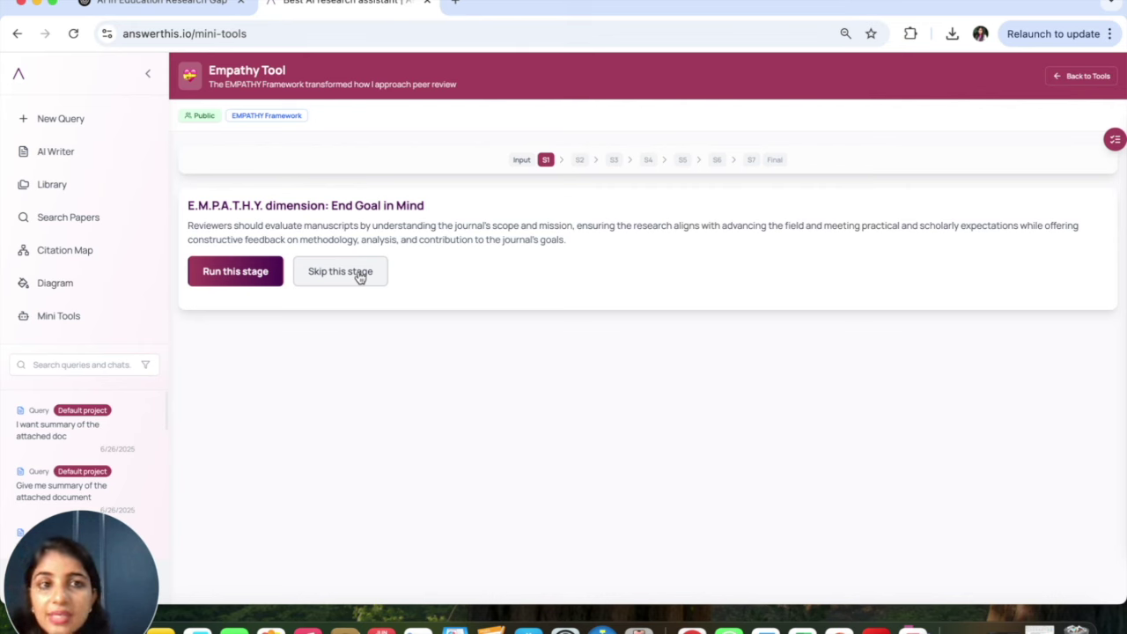
click(264, 278)
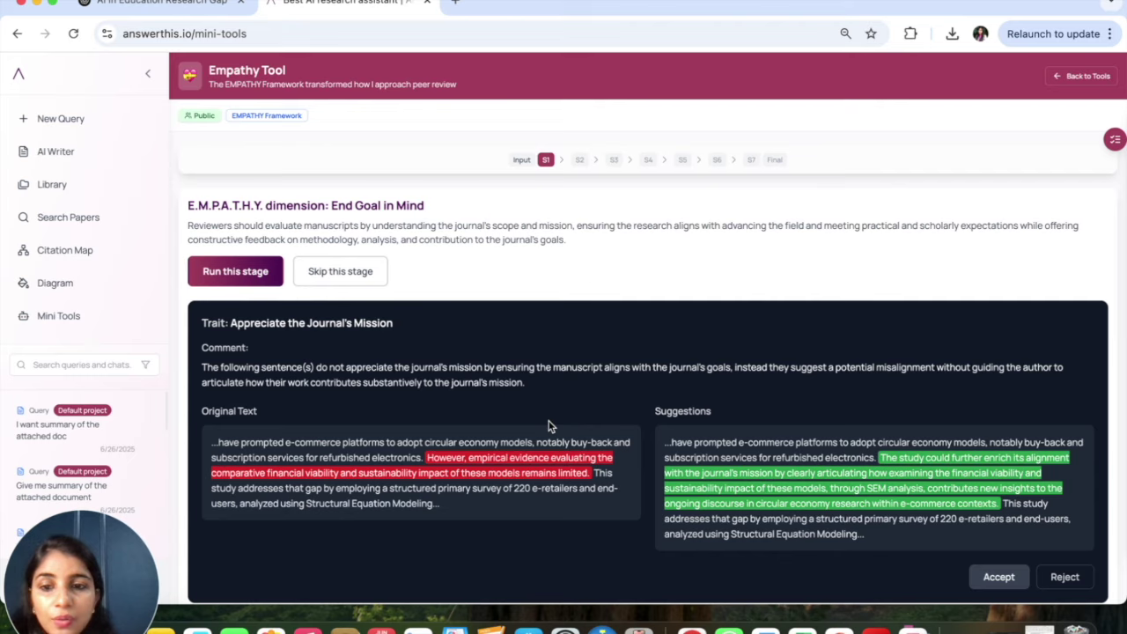
scroll(549, 420, down, 3)
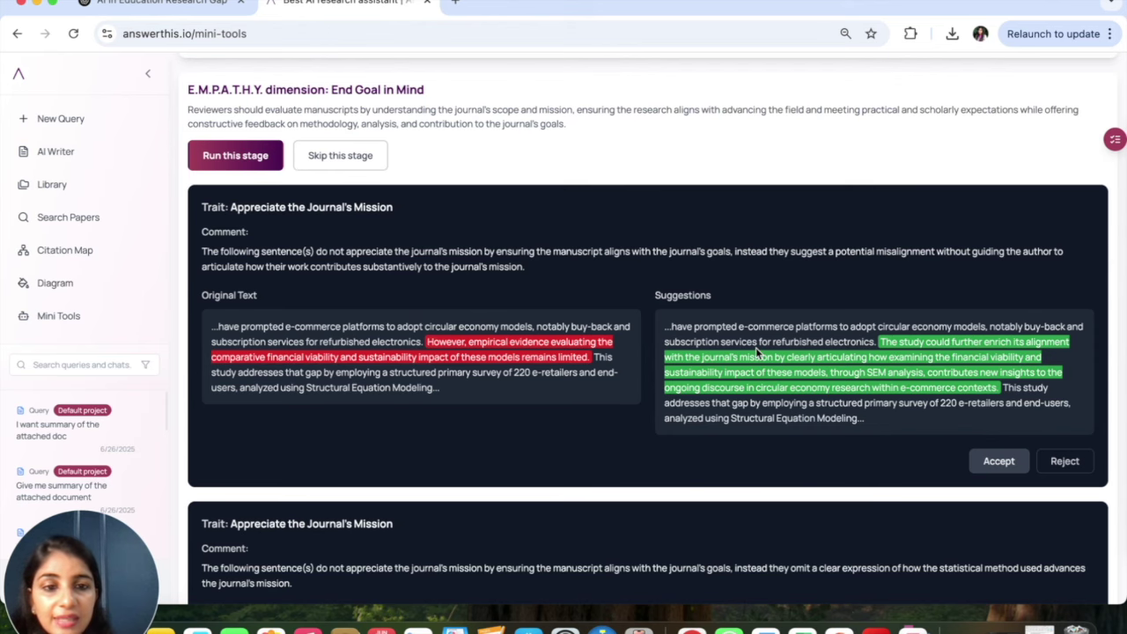
scroll(756, 347, down, 2)
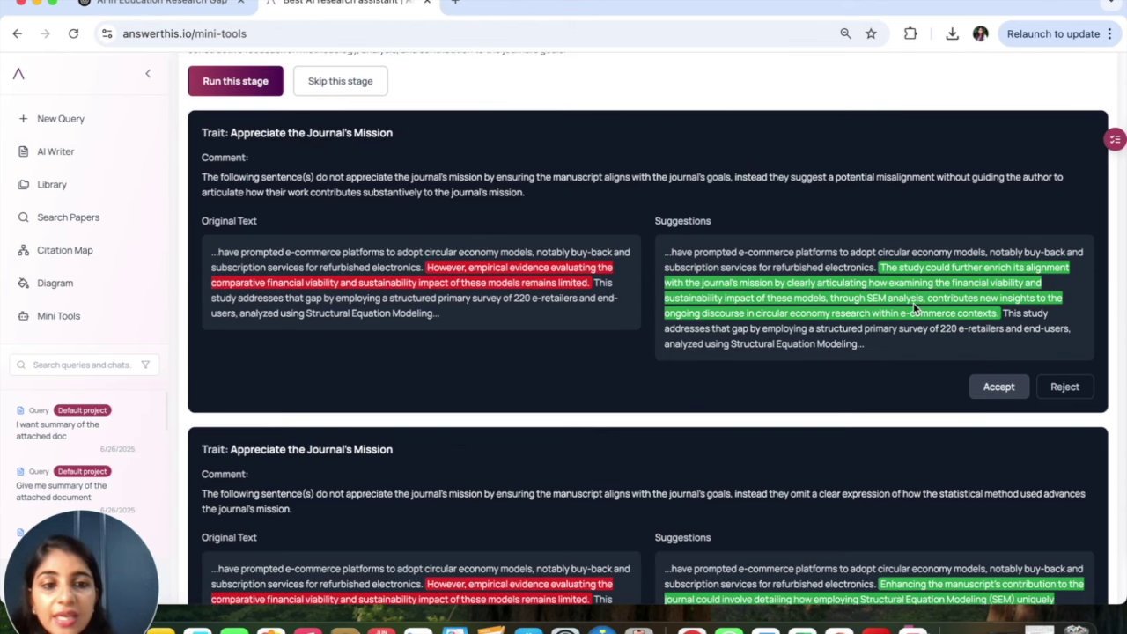
scroll(717, 343, down, 4)
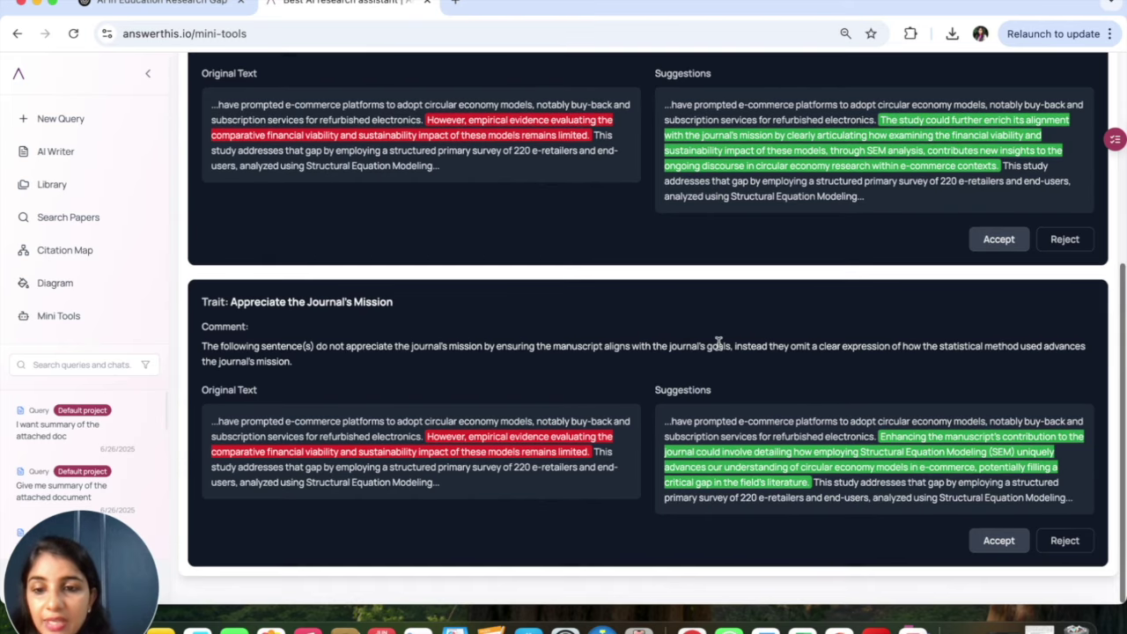
scroll(446, 453, down, 1)
scroll(445, 453, up, 1)
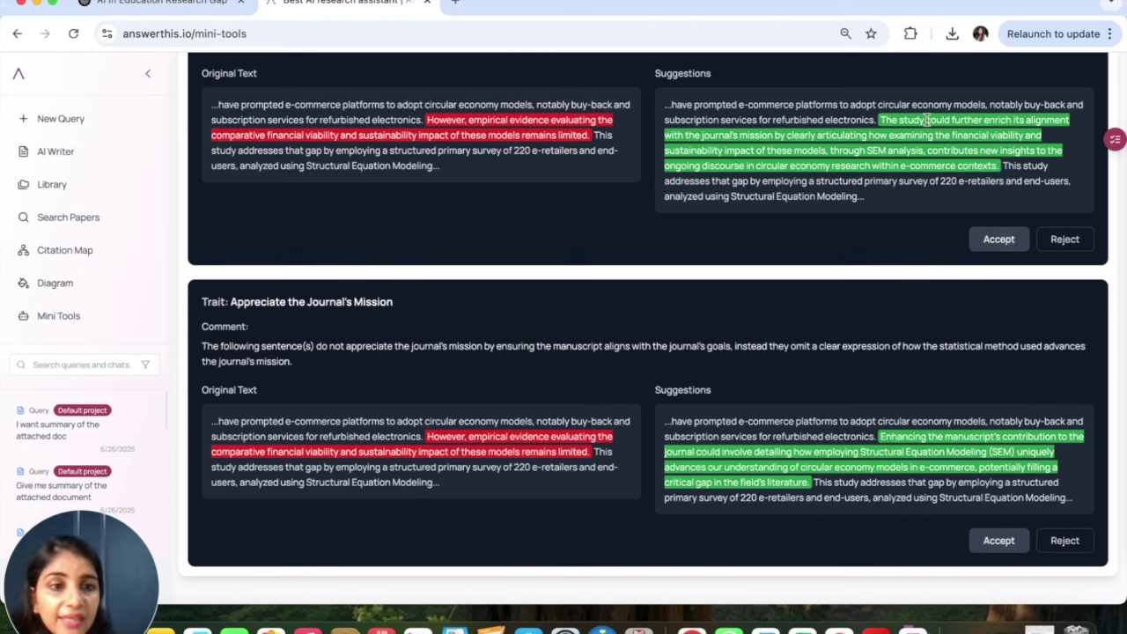
click(987, 240)
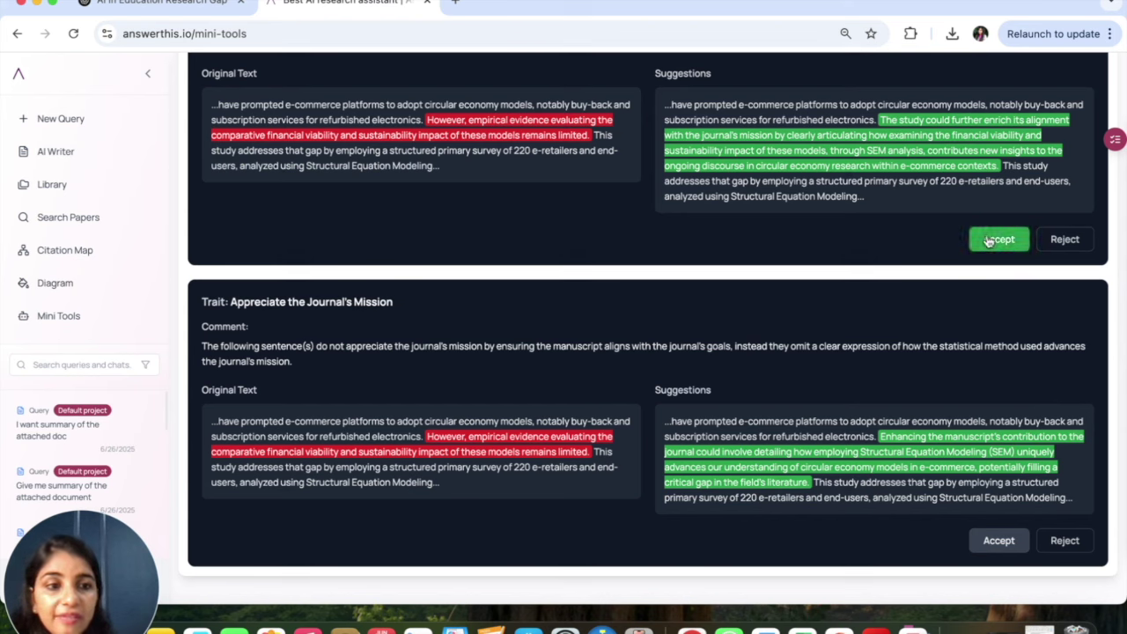
click(997, 539)
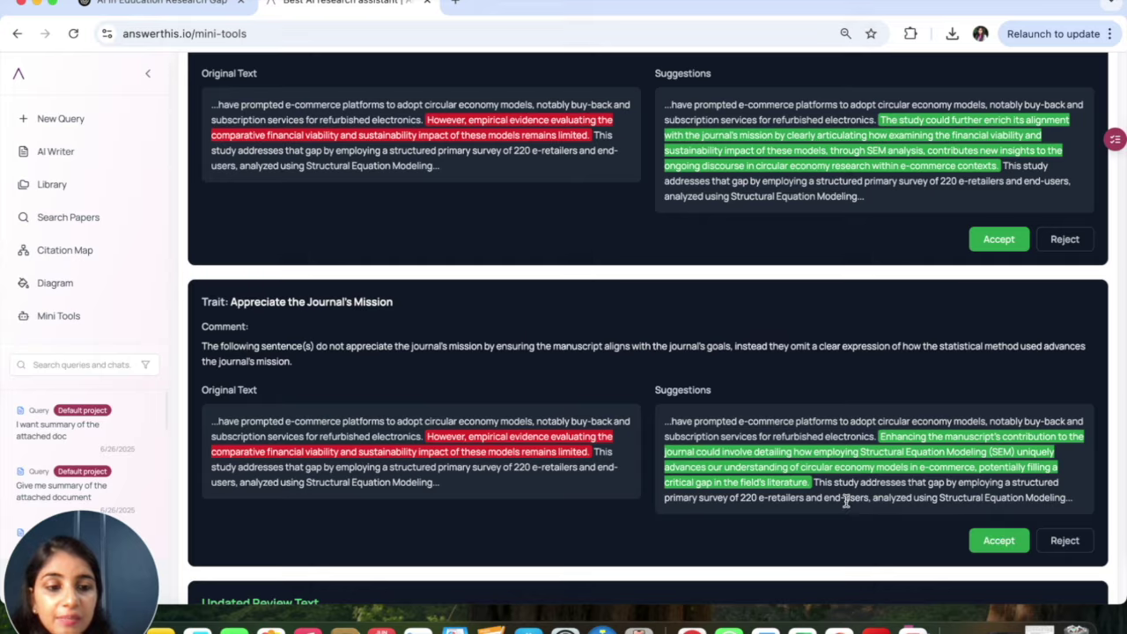
Read the updated review text of the End Goal in Mind stage from the abstract through the reference list.
scroll(847, 501, down, 10)
scroll(846, 501, down, 5)
scroll(846, 501, up, 3)
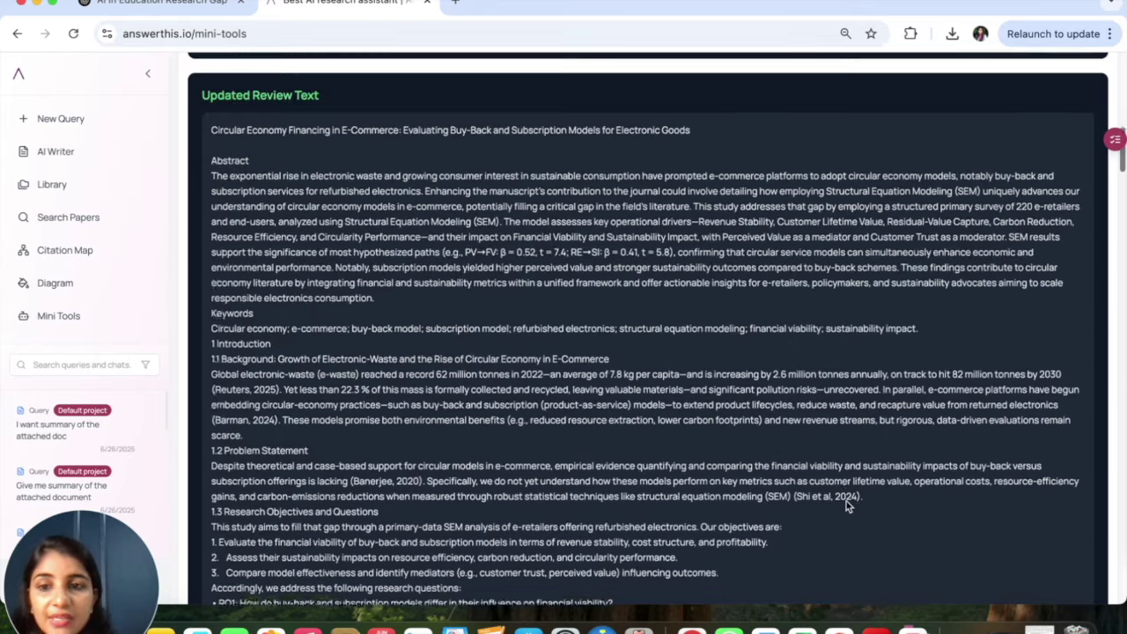
scroll(337, 394, down, 5)
scroll(335, 393, up, 5)
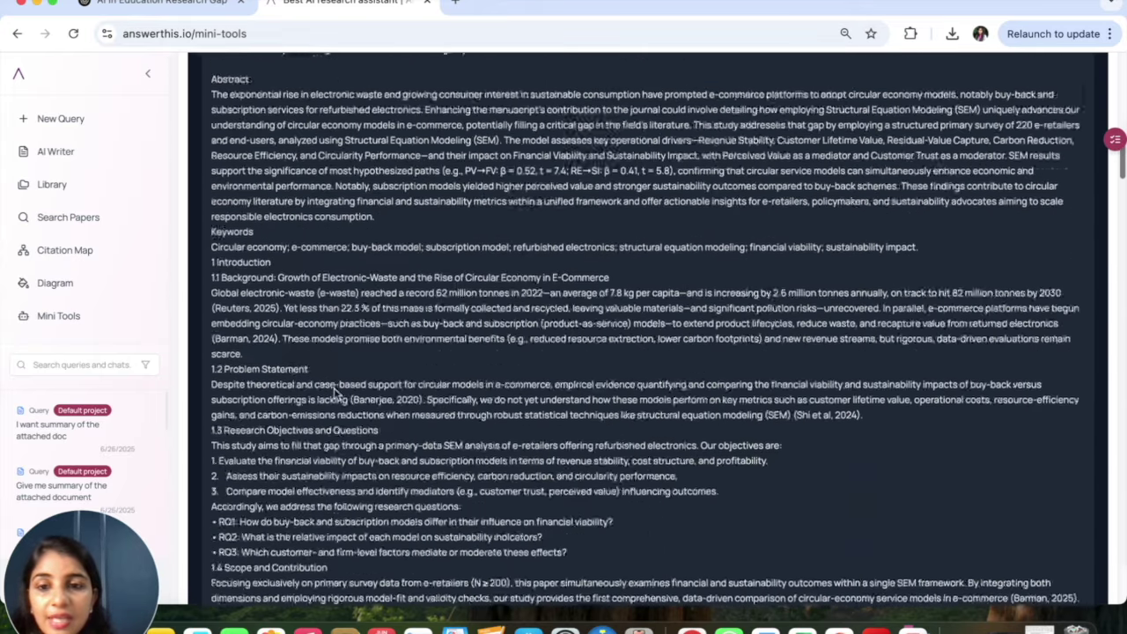
scroll(371, 394, down, 10)
scroll(371, 394, down, 20)
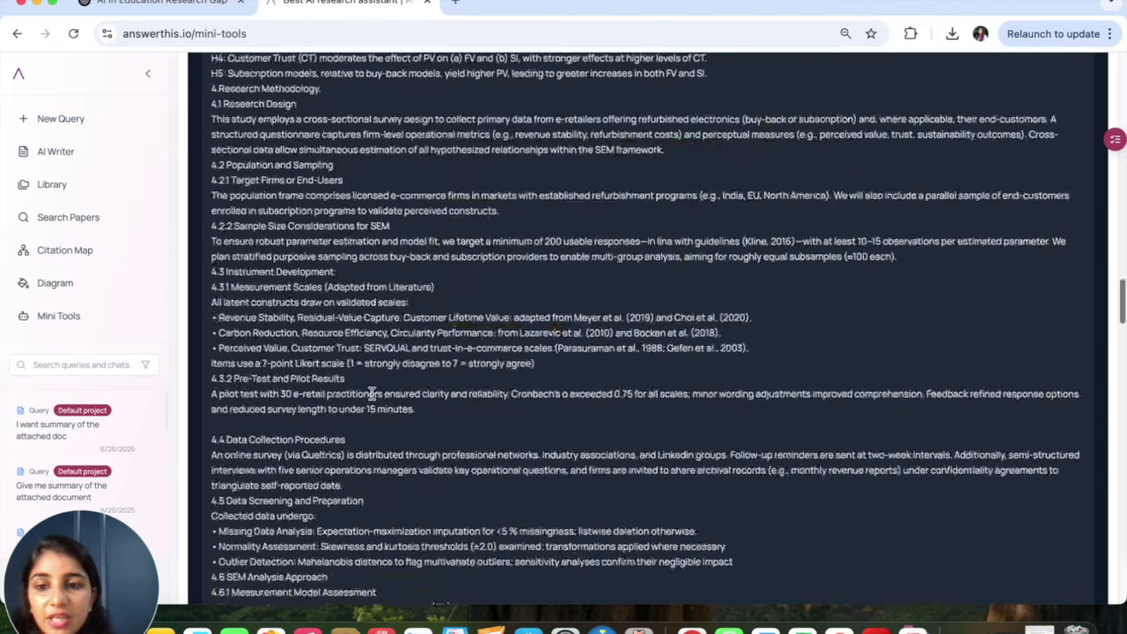
scroll(370, 397, down, 15)
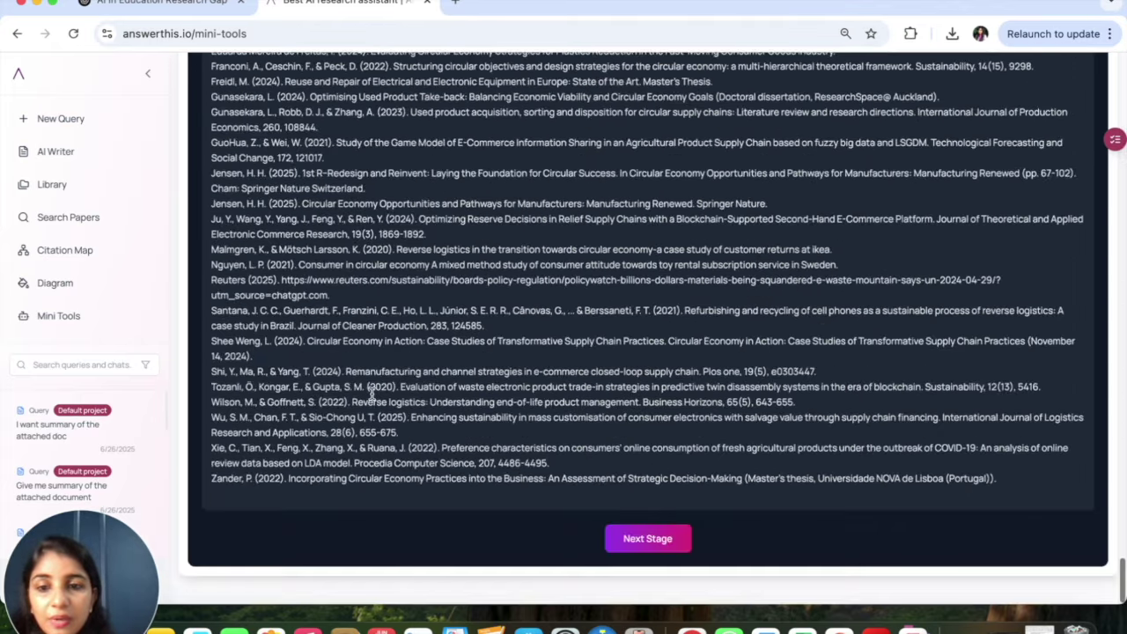
Advance to the second stage and run the Developmental Mindset analysis, highlighting the dimension's name.
click(655, 541)
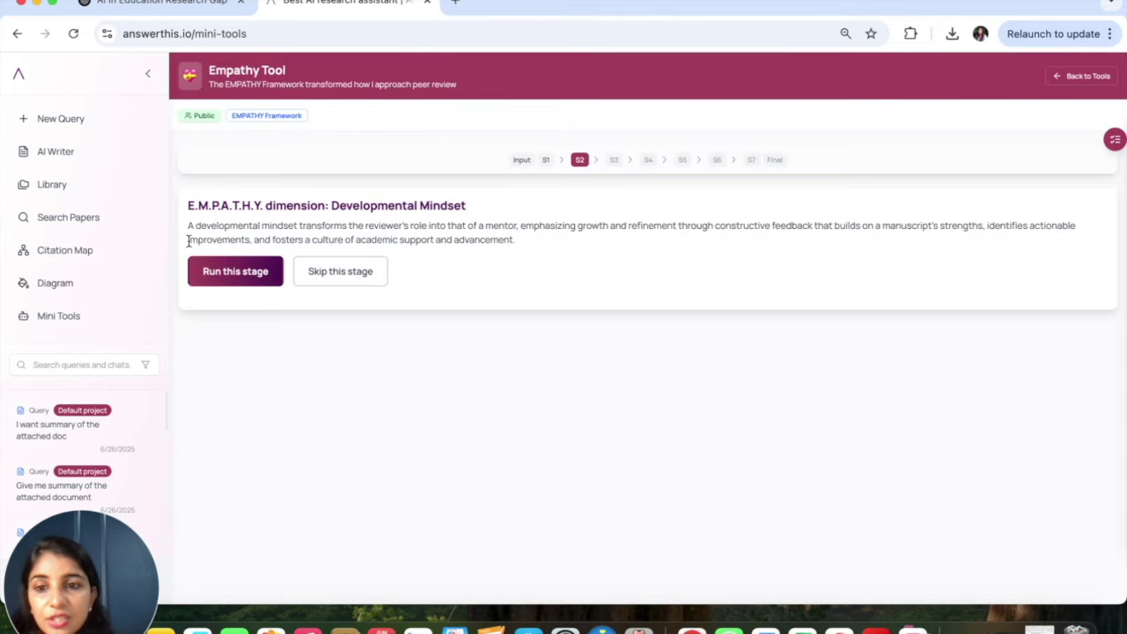
click(224, 278)
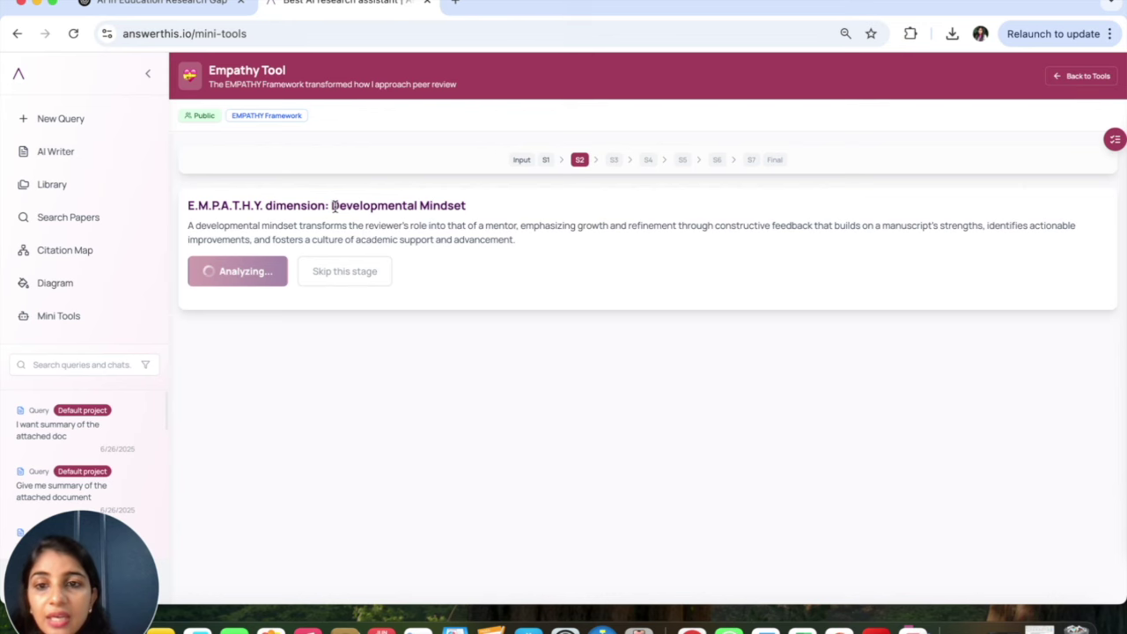
drag(330, 204, 470, 214)
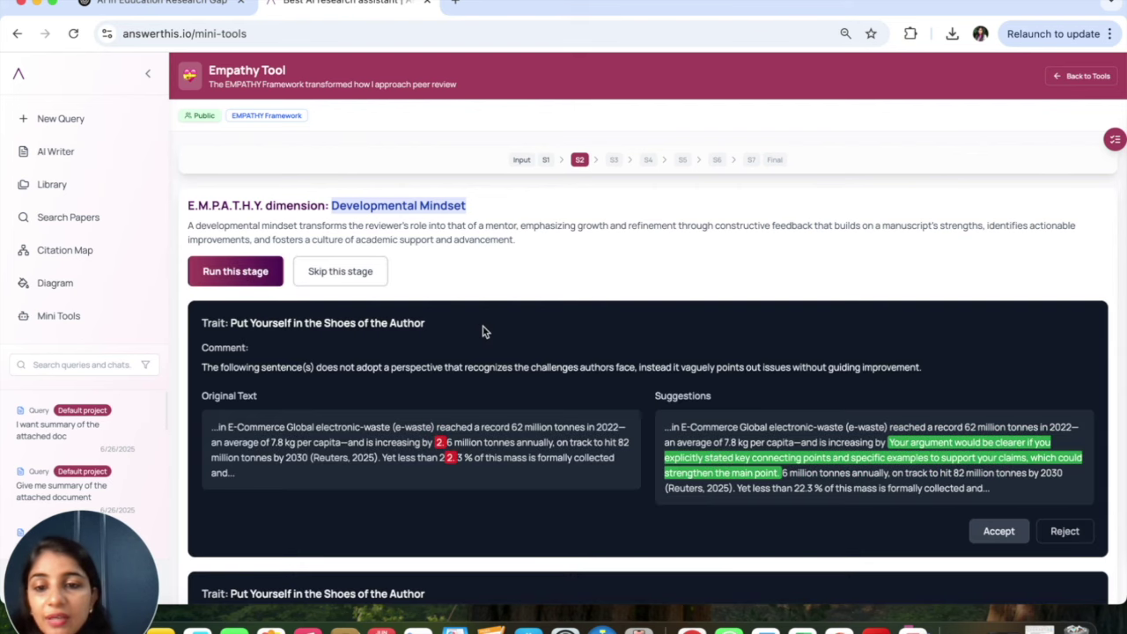
Review and accept all the "Put Yourself in the Shoes of the Author" and "Be Specific and Creative" suggestions.
scroll(521, 467, down, 4)
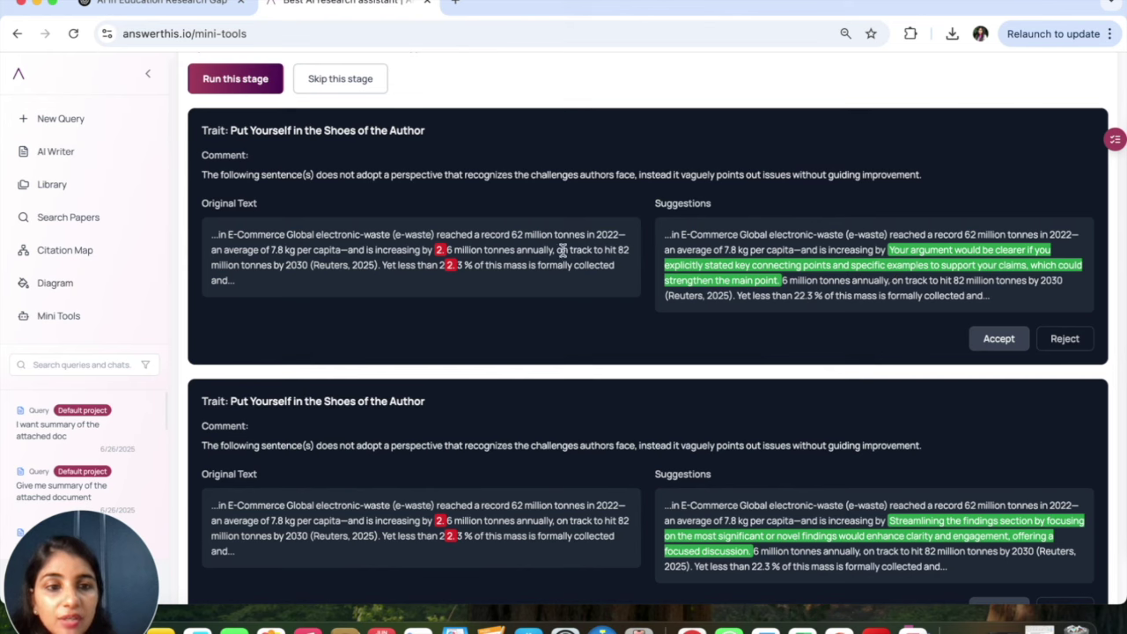
scroll(471, 279, down, 3)
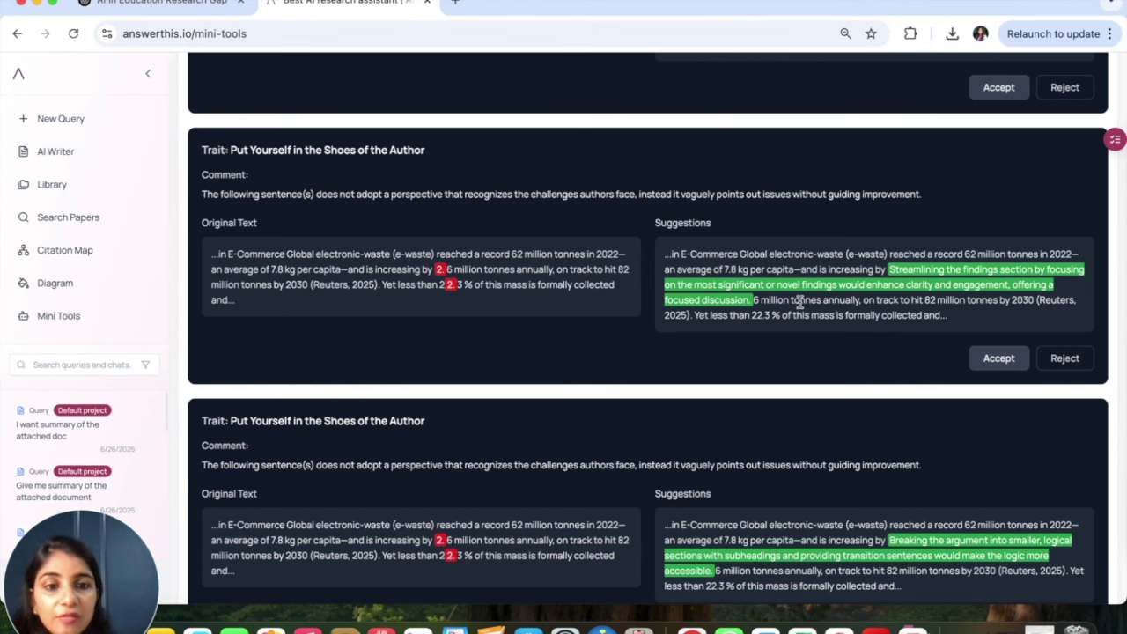
scroll(735, 341, down, 5)
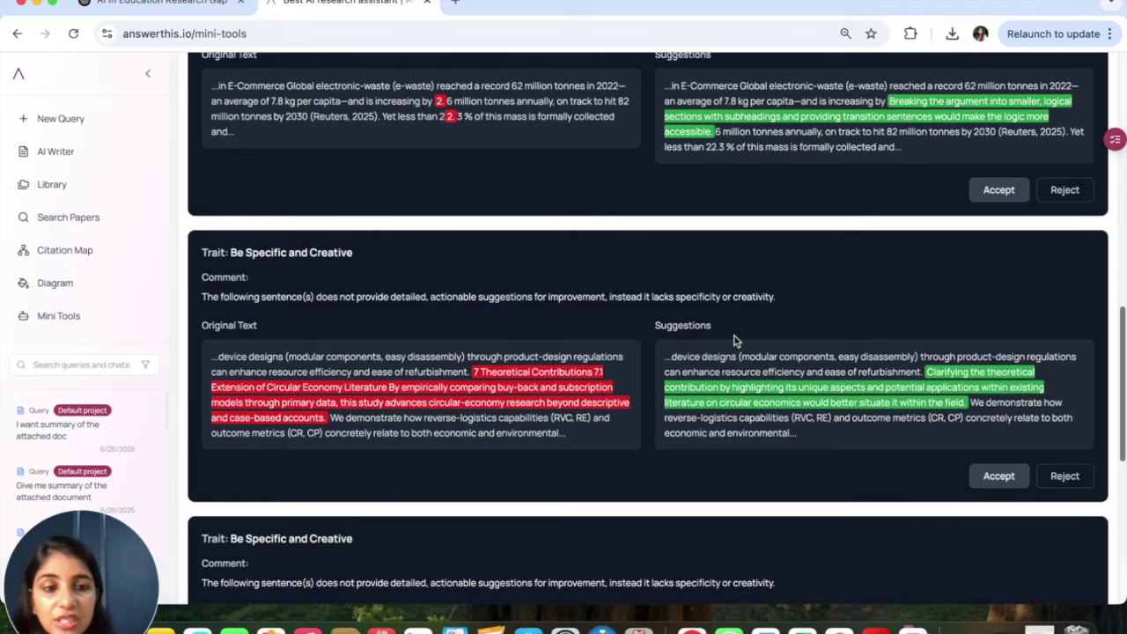
scroll(735, 341, down, 4)
scroll(735, 341, down, 3)
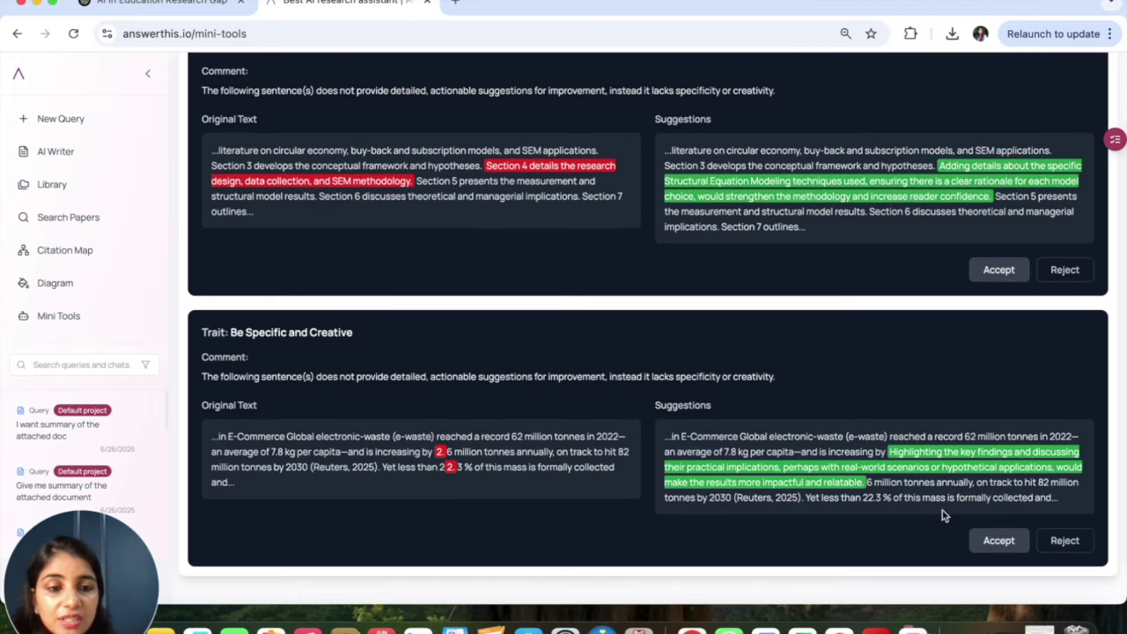
click(1010, 545)
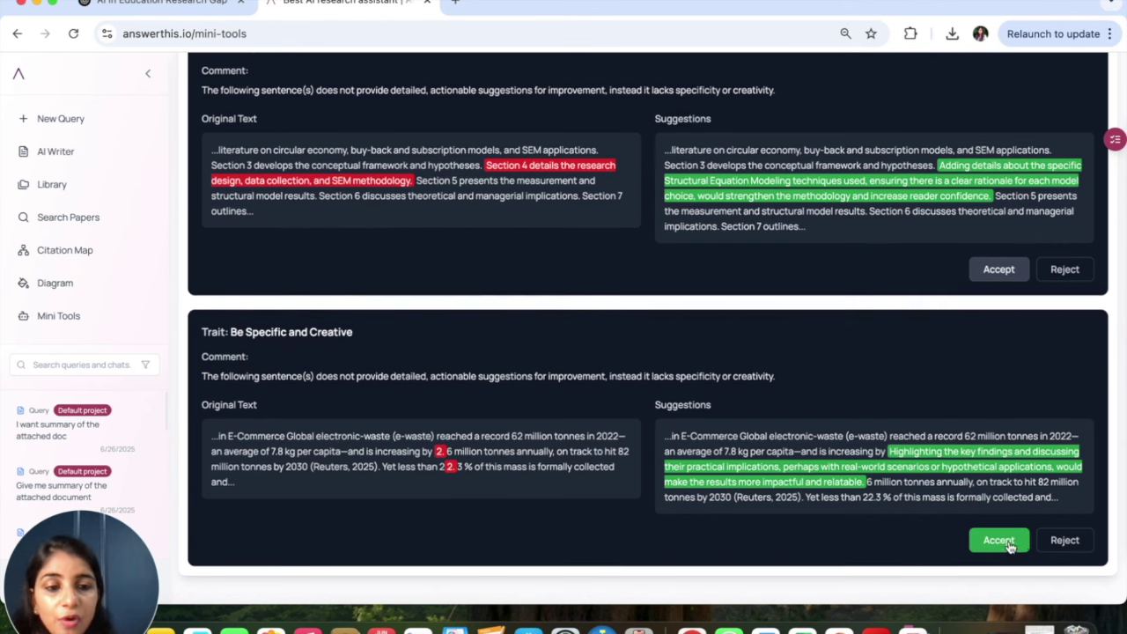
click(1002, 273)
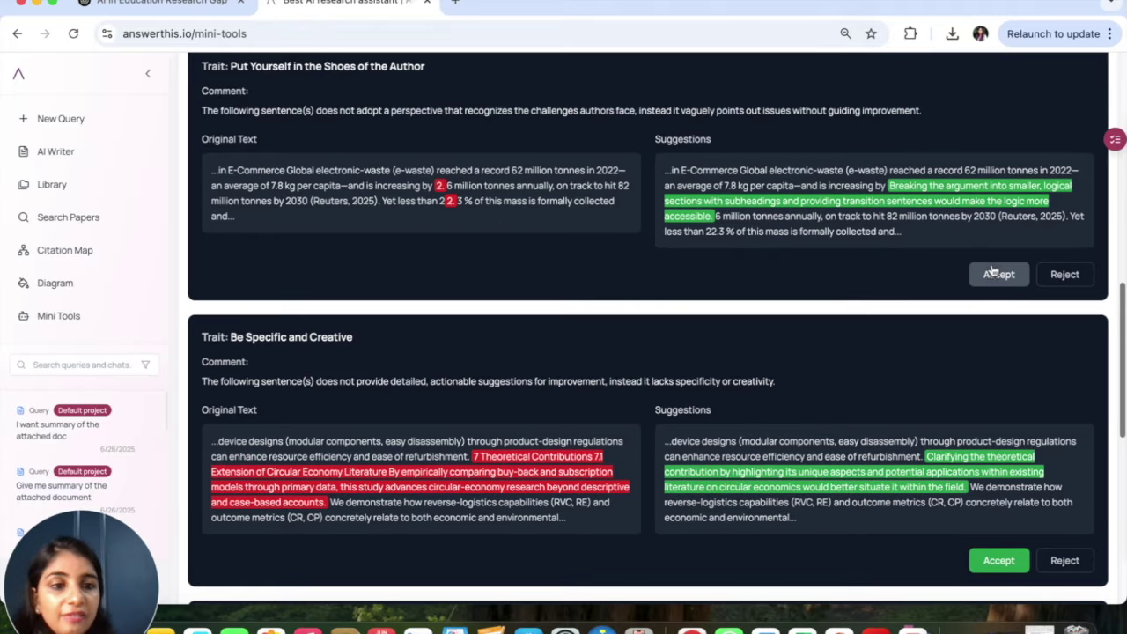
click(997, 273)
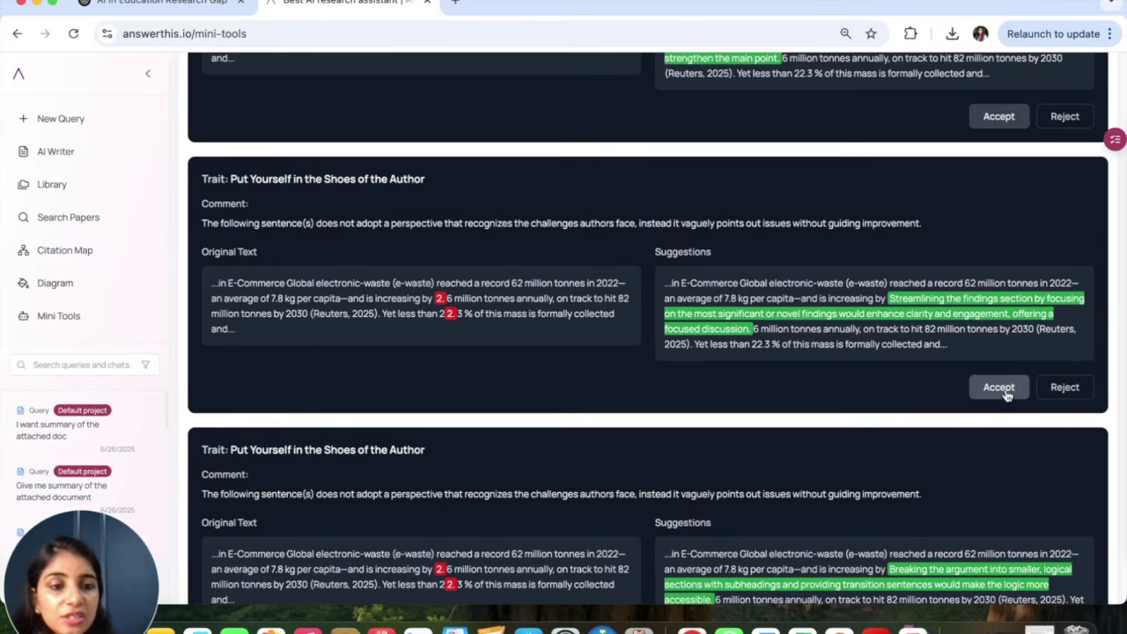
click(1003, 388)
click(995, 115)
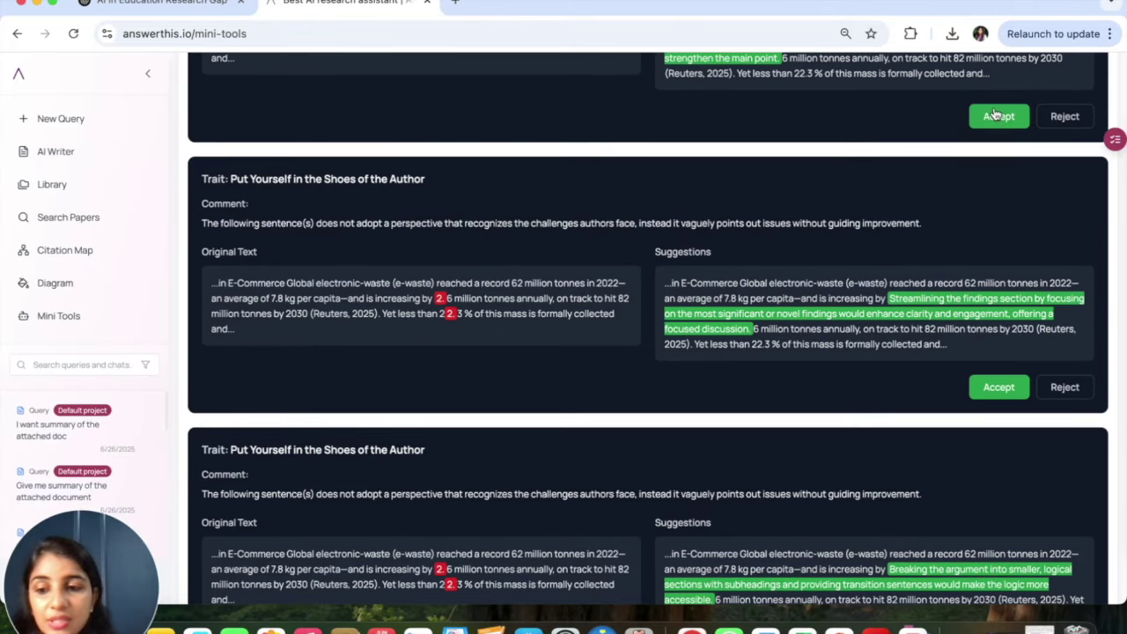
Finish the Developmental Mindset stage and advance to the third stage, Peruse Paper Thoroughly.
scroll(853, 295, up, 5)
scroll(853, 298, down, 15)
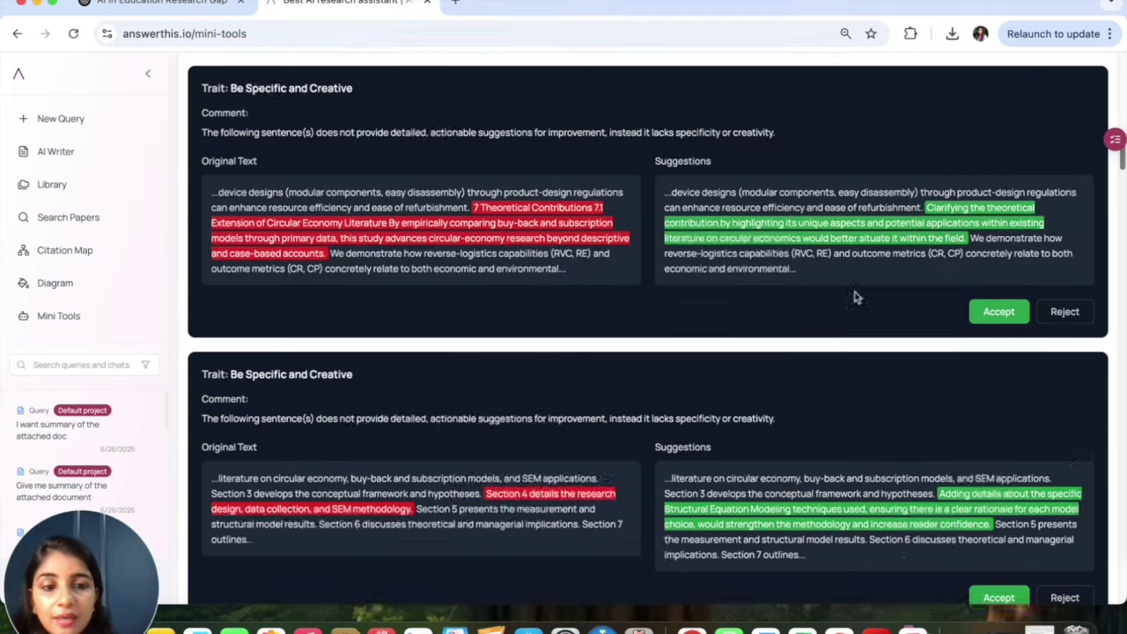
scroll(854, 294, down, 15)
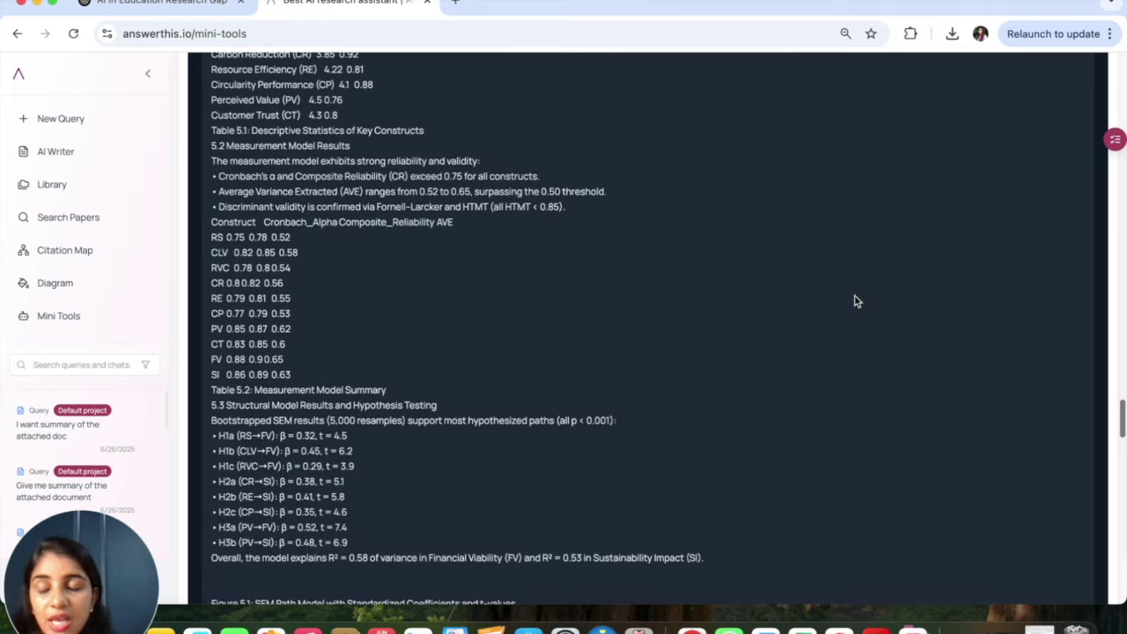
scroll(853, 300, down, 10)
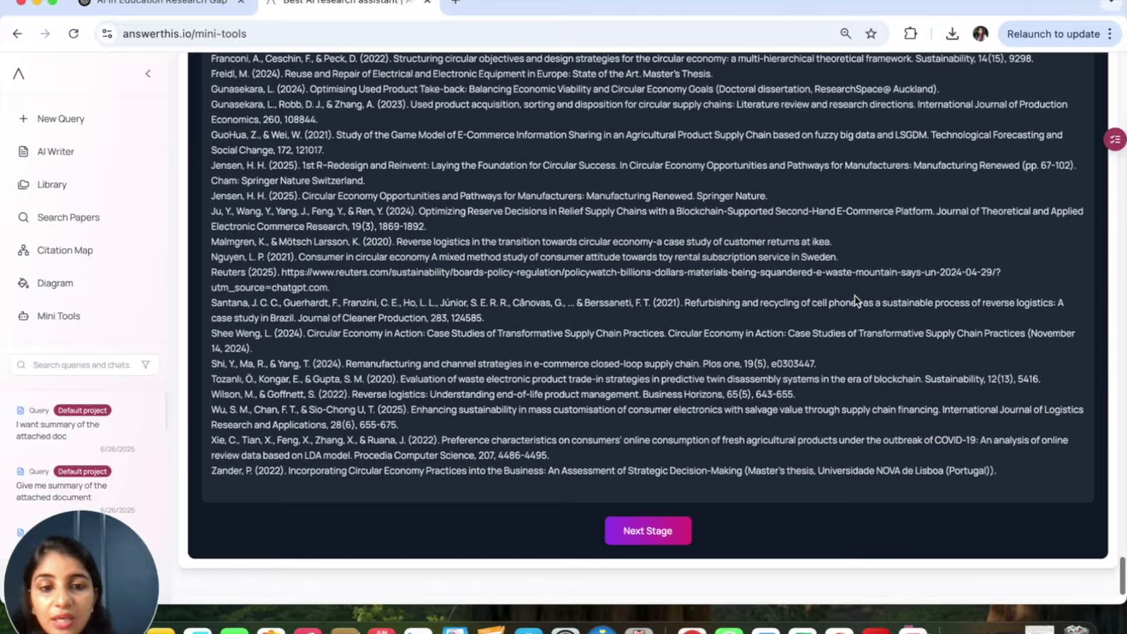
click(635, 552)
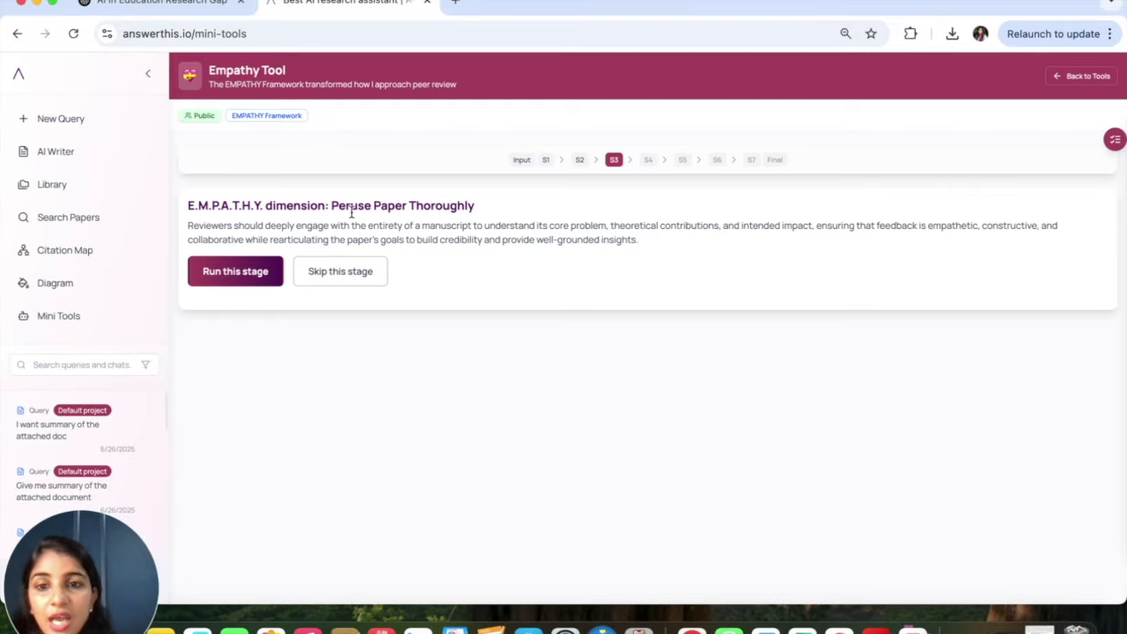
Skip the Peruse Paper Thoroughly, Allocate Critique Resources Wisely, and Tone: Avoid Toxicity, Be Professional stages.
click(350, 278)
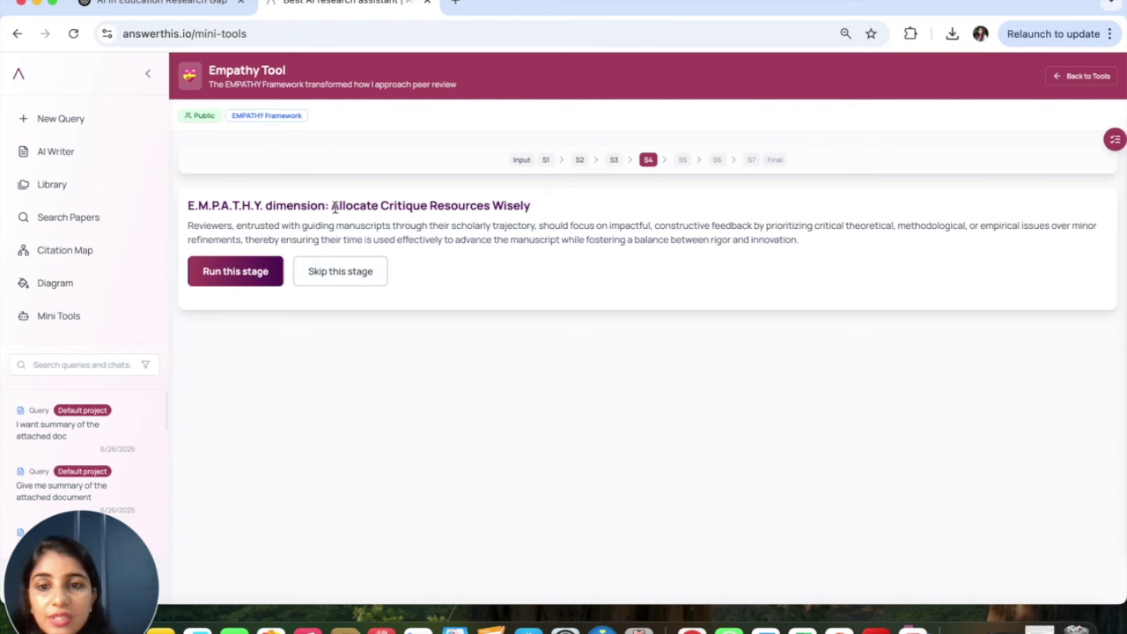
click(356, 279)
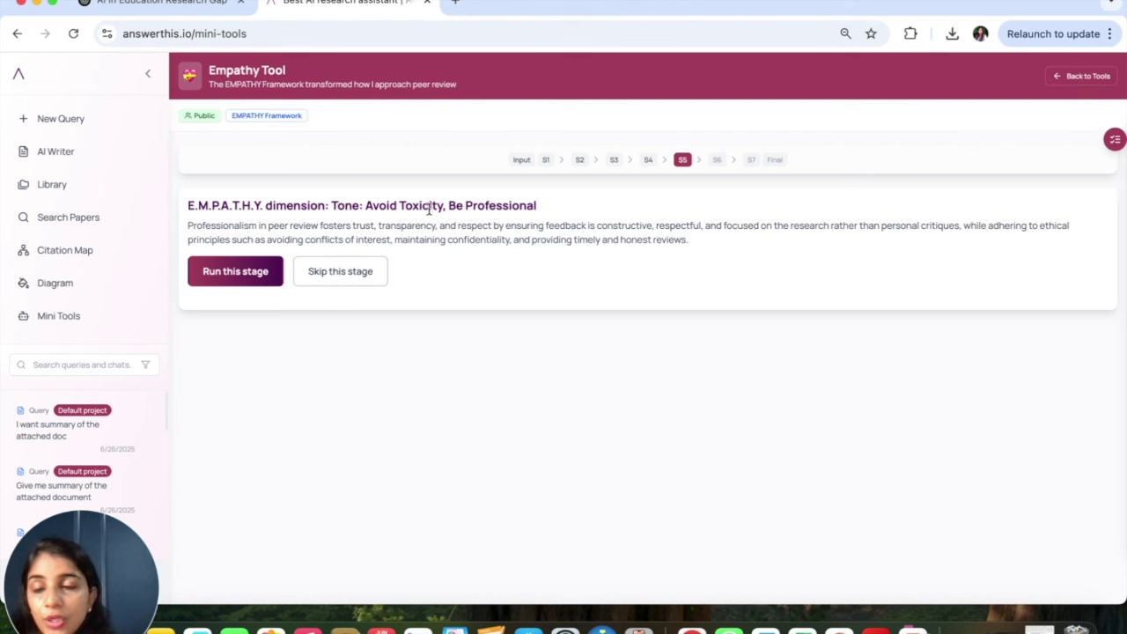
click(374, 273)
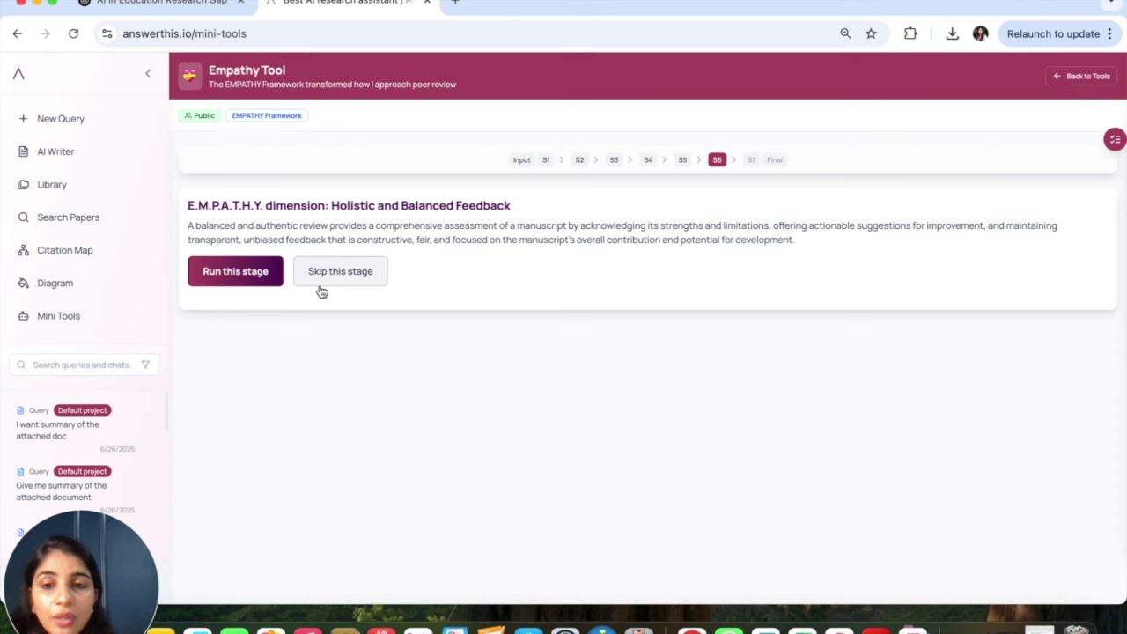
Run the Holistic and Balanced Feedback stage and look through all its suggestions.
click(263, 274)
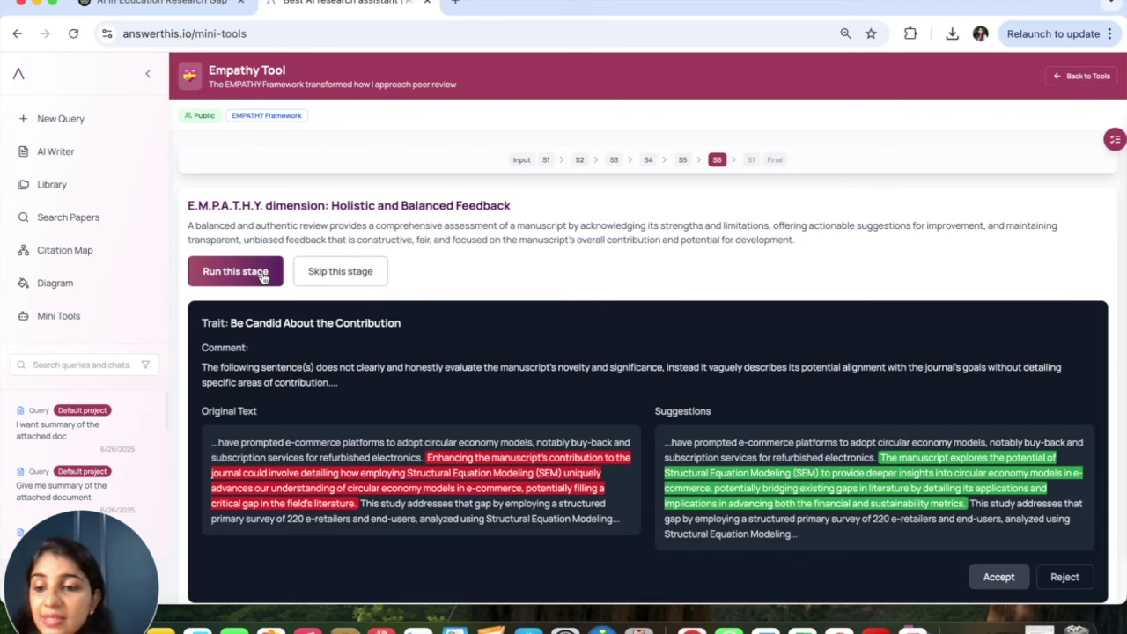
scroll(475, 493, down, 3)
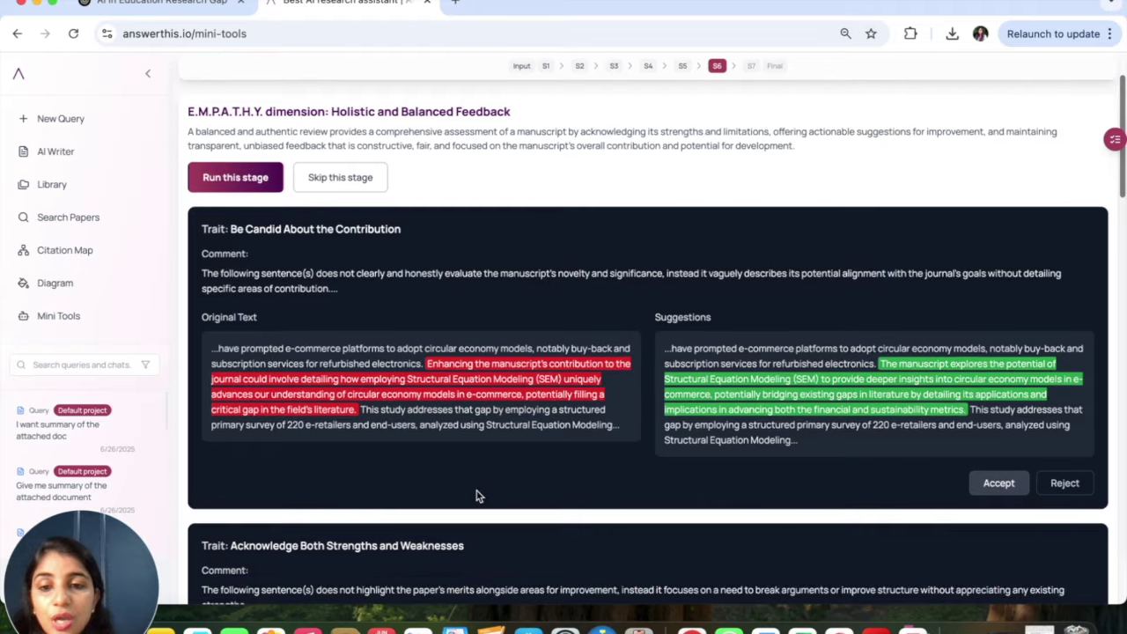
scroll(475, 496, down, 2)
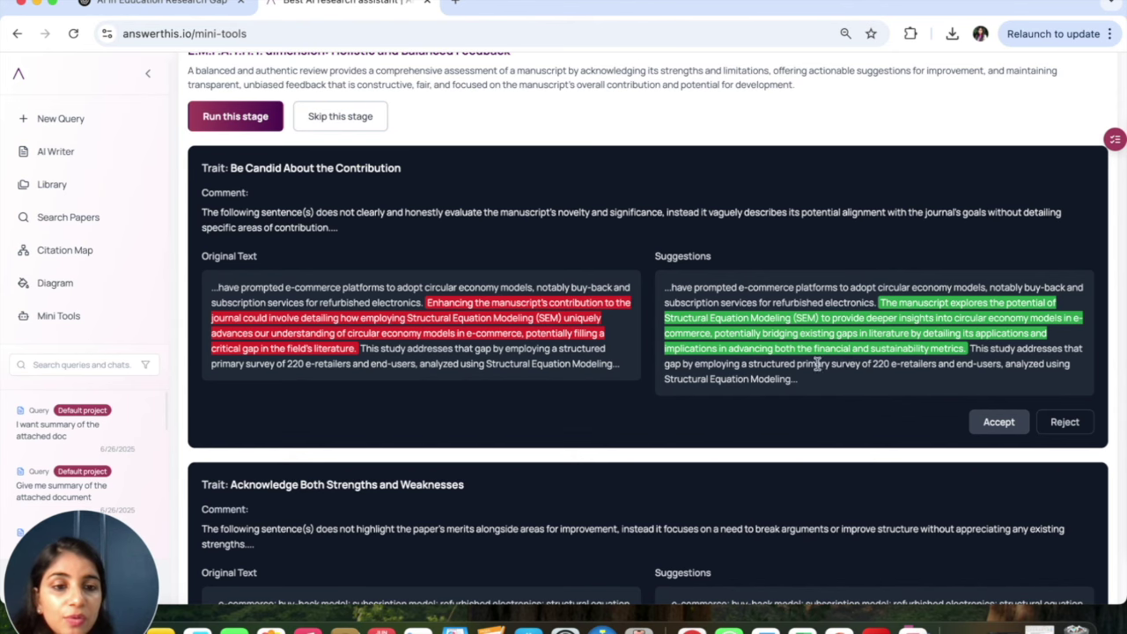
scroll(827, 395, down, 6)
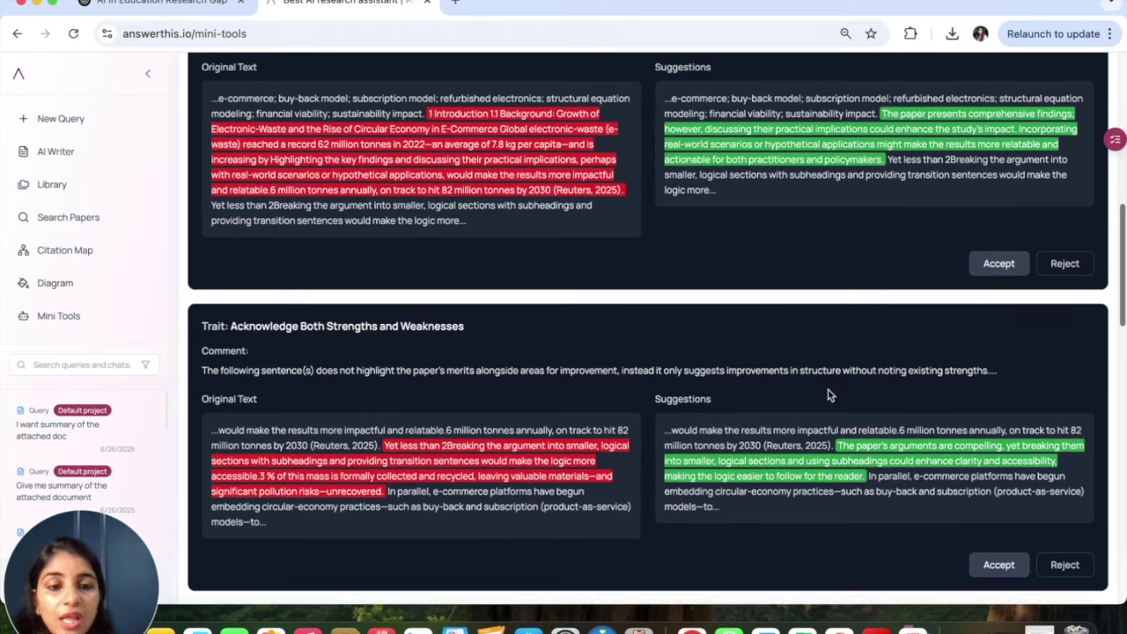
scroll(827, 396, down, 1)
scroll(827, 395, down, 5)
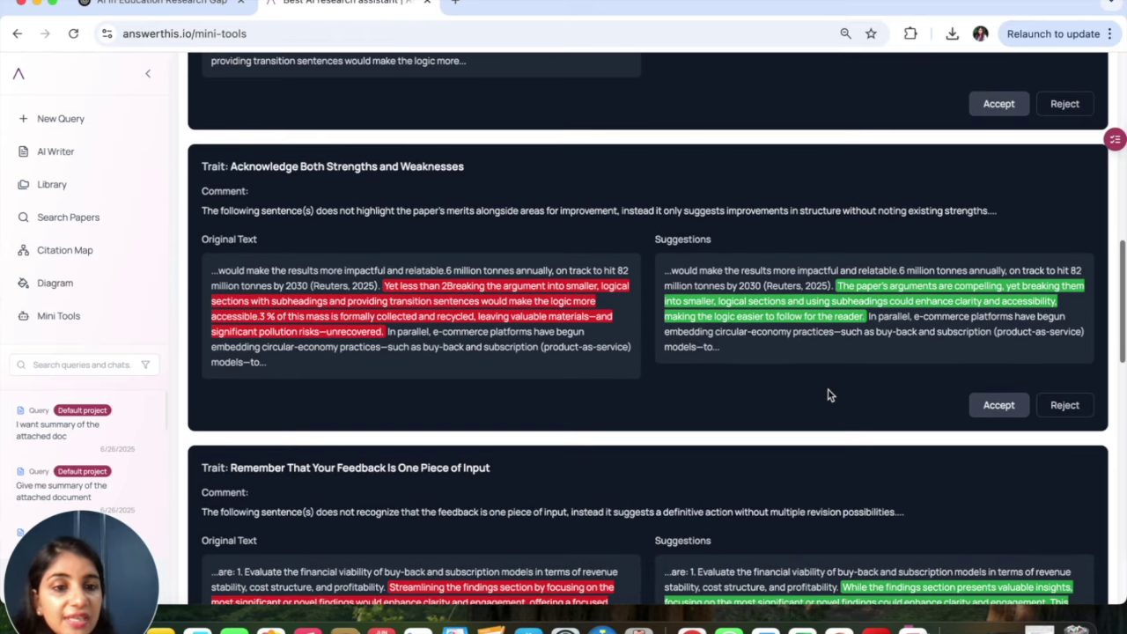
scroll(828, 395, down, 8)
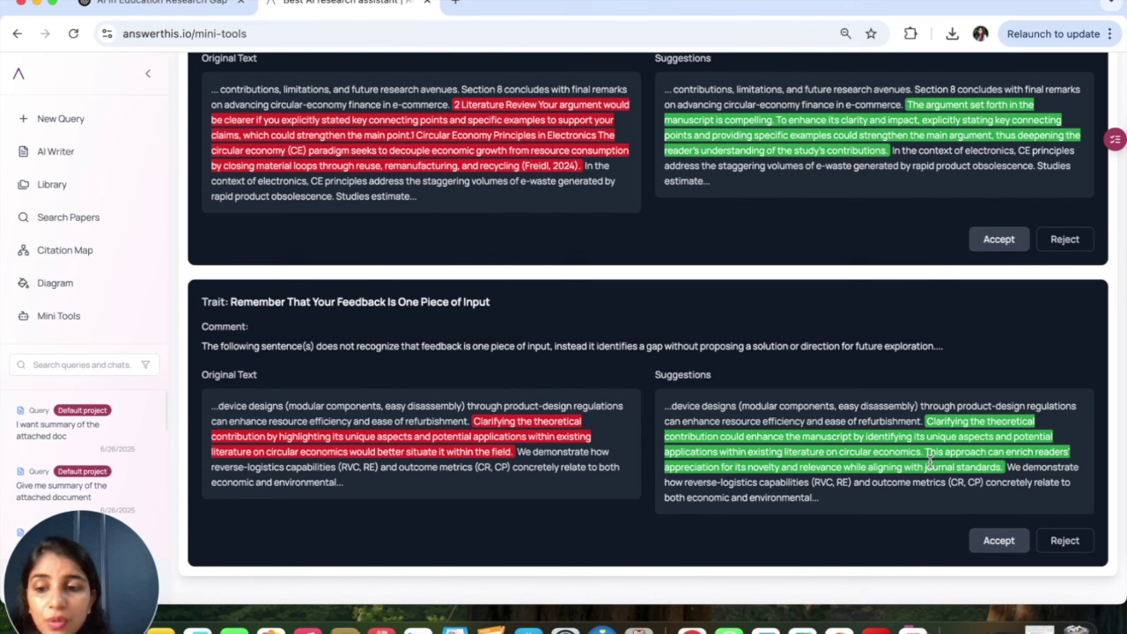
Accept every Holistic and Balanced Feedback suggestion, from "Remember That Your Feedback Is One Piece of Input" back to "Be Candid About the Contribution".
click(999, 540)
click(1010, 247)
scroll(1007, 247, up, 3)
click(988, 156)
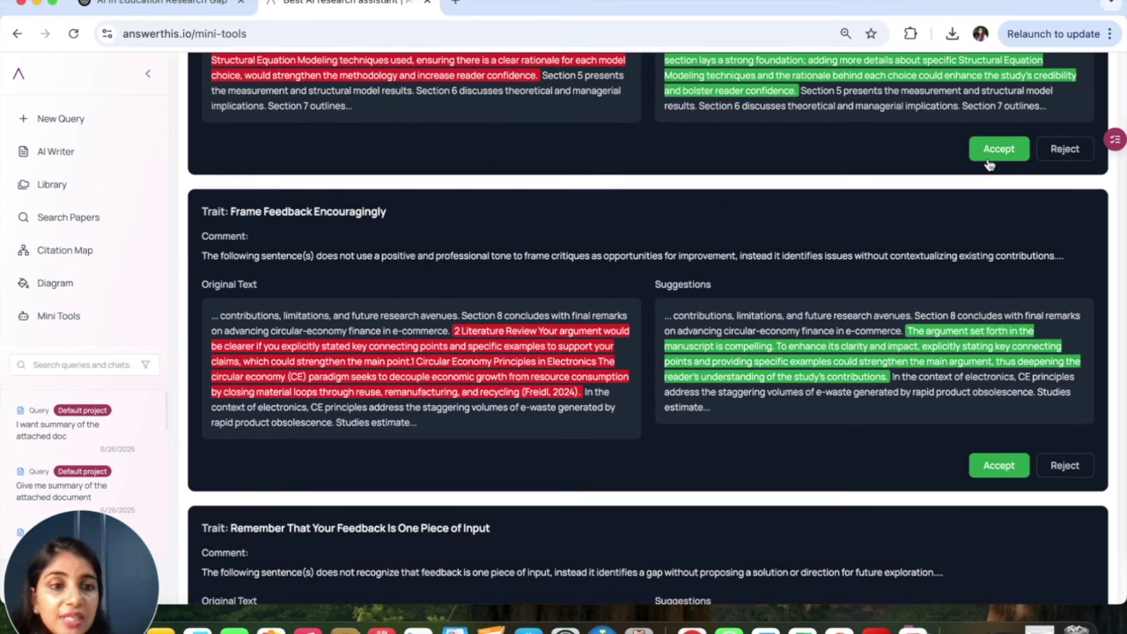
scroll(913, 268, up, 2)
scroll(912, 268, up, 4)
click(999, 370)
scroll(951, 199, up, 3)
click(998, 272)
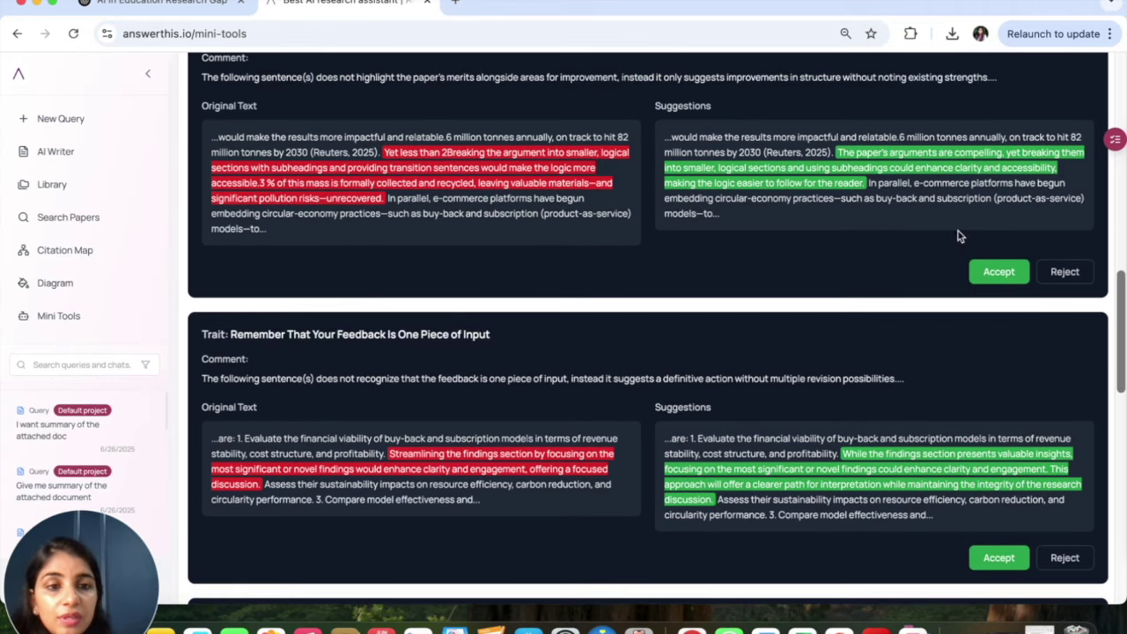
scroll(942, 215, up, 1)
scroll(942, 215, up, 2)
click(1004, 151)
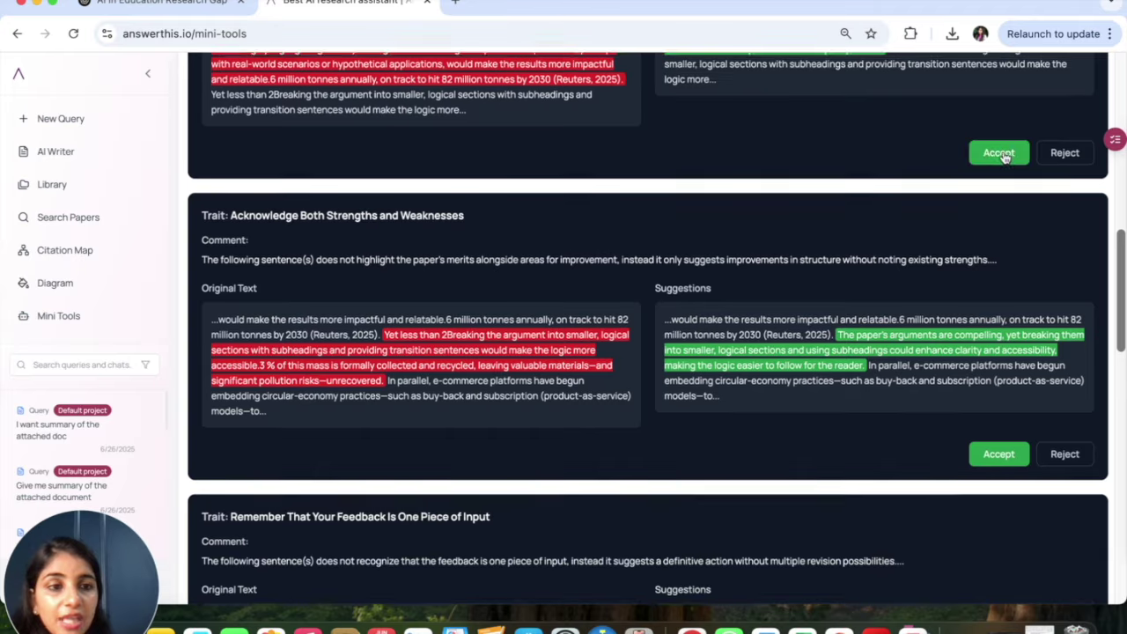
click(1003, 157)
scroll(916, 263, up, 3)
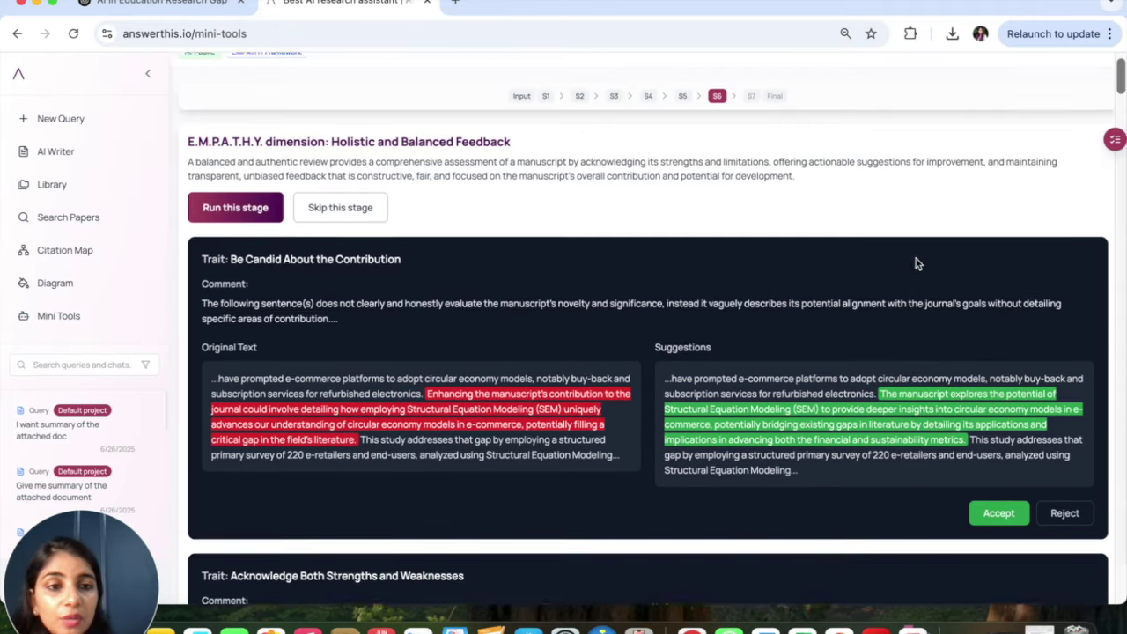
Advance to the seventh stage, run the Your Review as Roadmap analysis and look through its suggestions.
scroll(916, 263, down, 20)
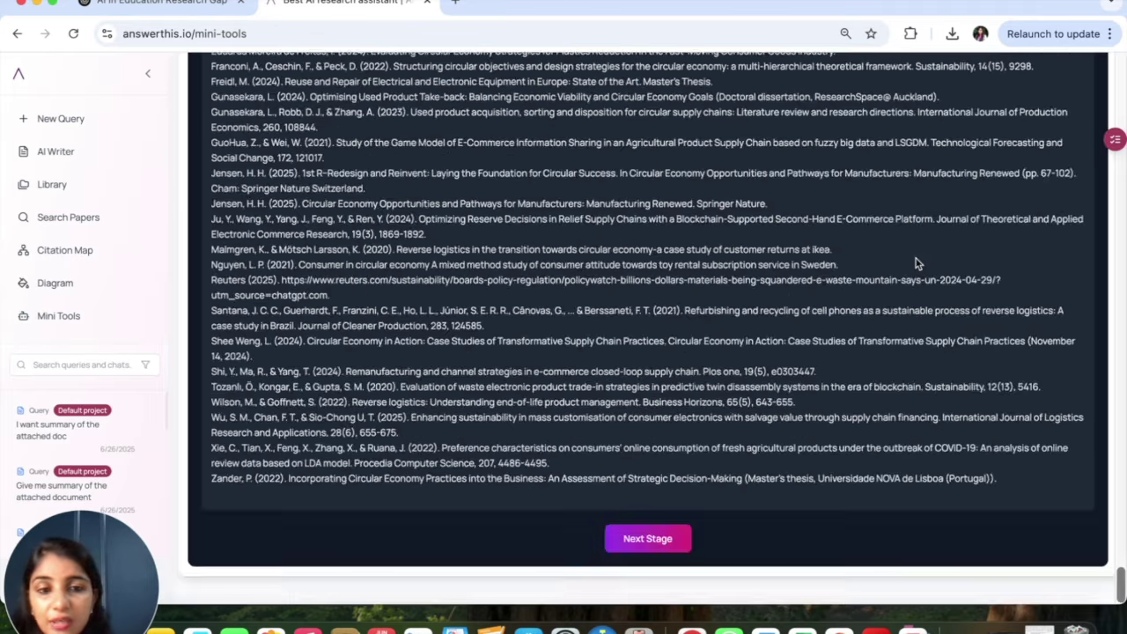
click(647, 538)
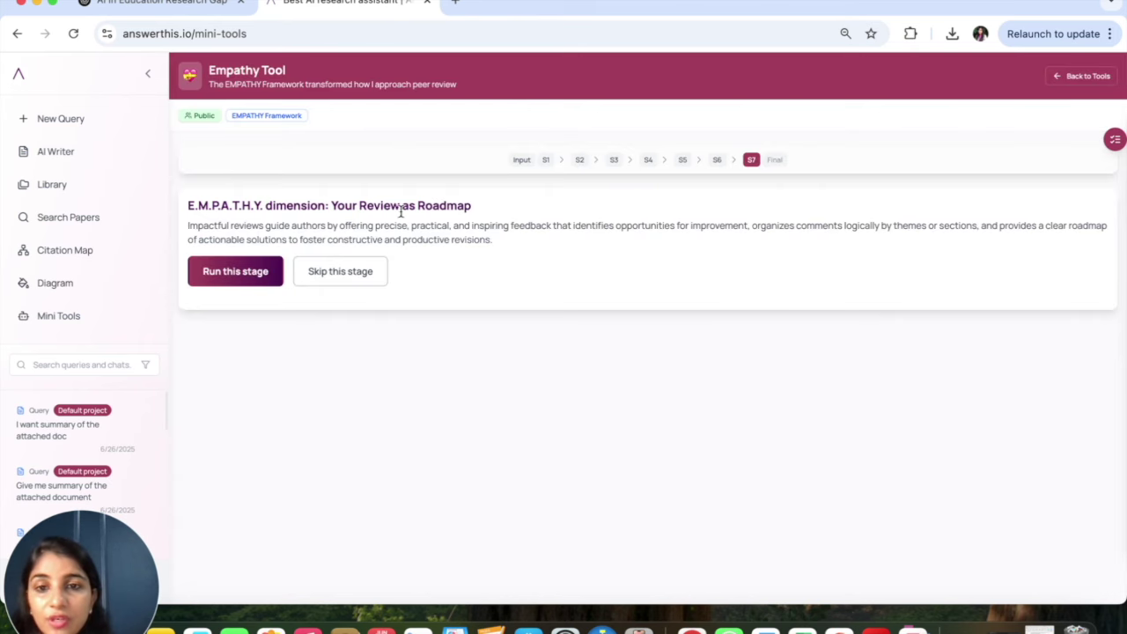
click(256, 272)
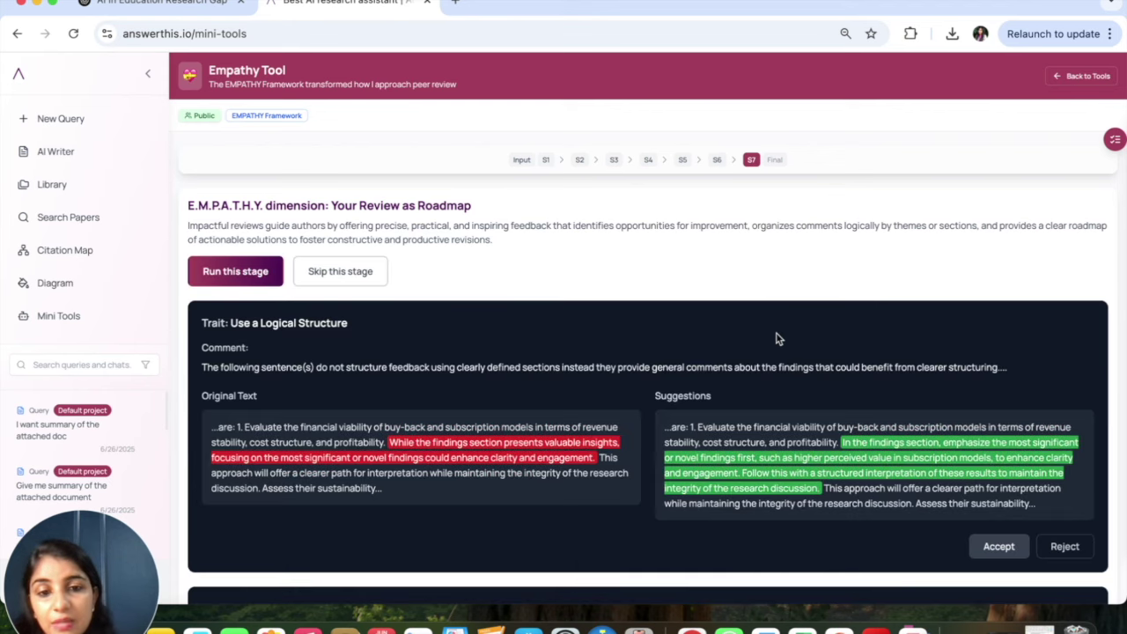
scroll(776, 338, down, 3)
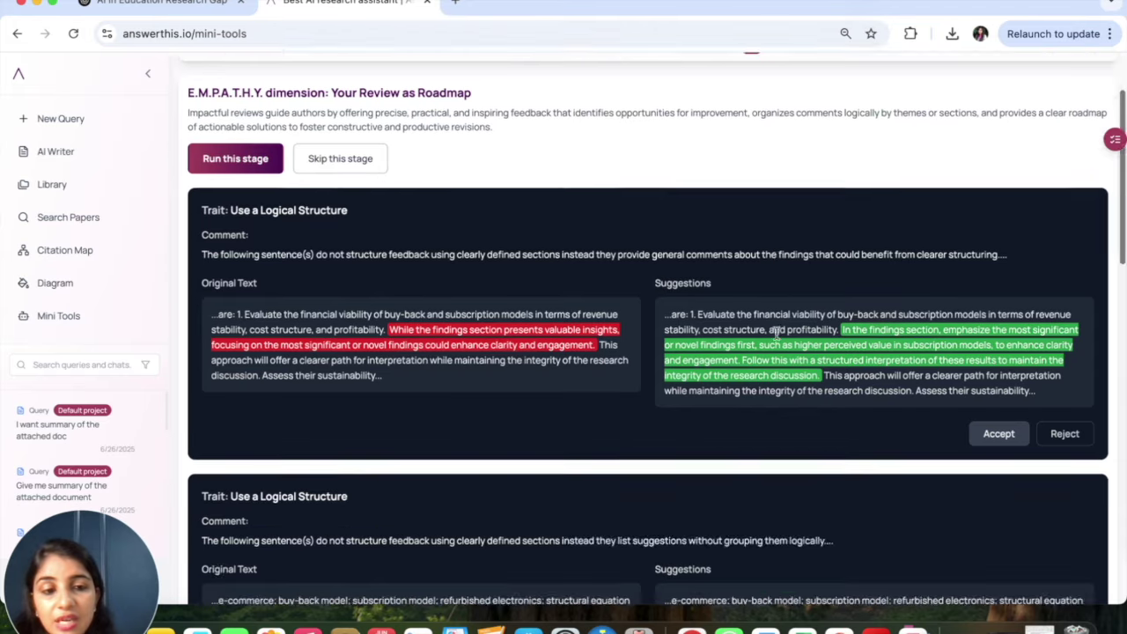
scroll(777, 338, down, 10)
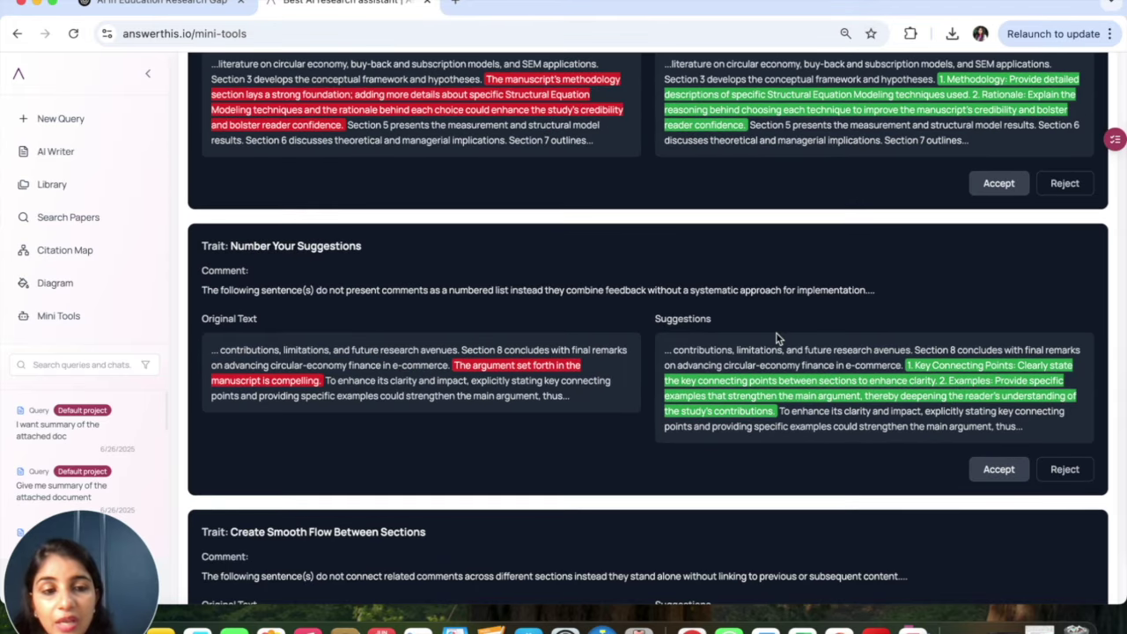
scroll(776, 338, down, 6)
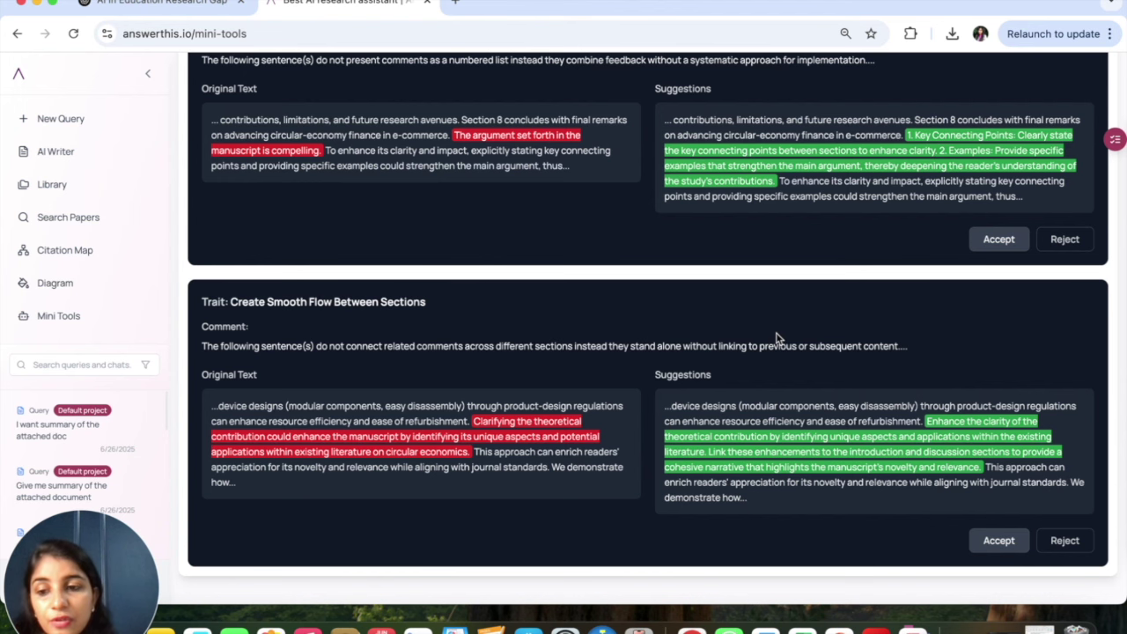
scroll(777, 338, up, 15)
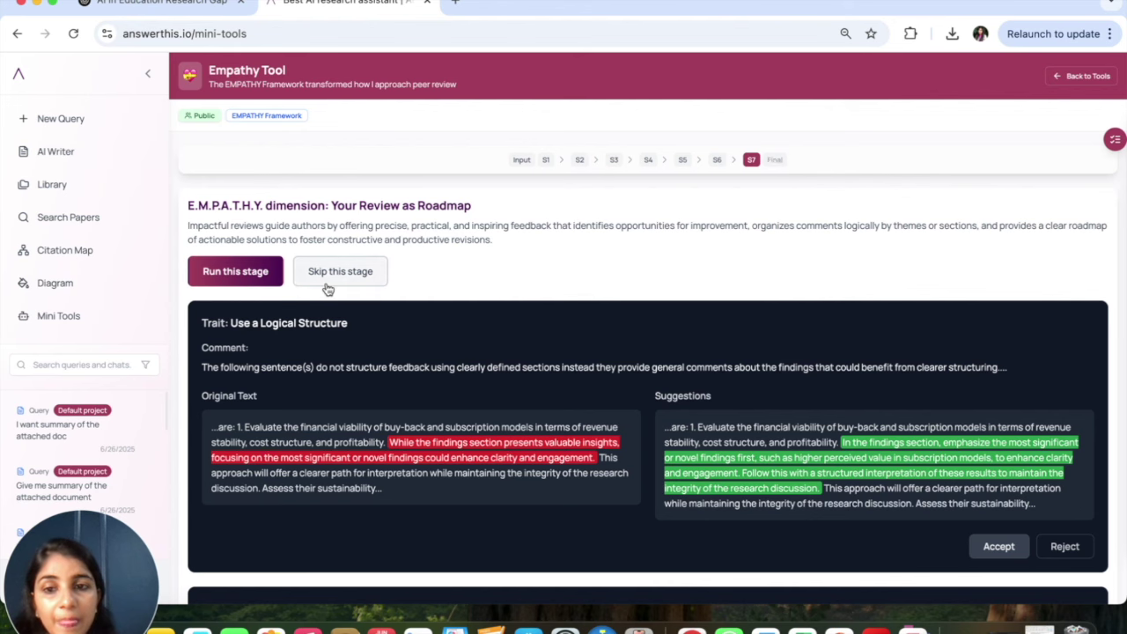
Accept all the "Create Smooth Flow Between Sections", "Number Your Suggestions" and "Use a Logical Structure" suggestions.
scroll(797, 276, down, 10)
click(999, 238)
click(999, 541)
scroll(995, 396, up, 5)
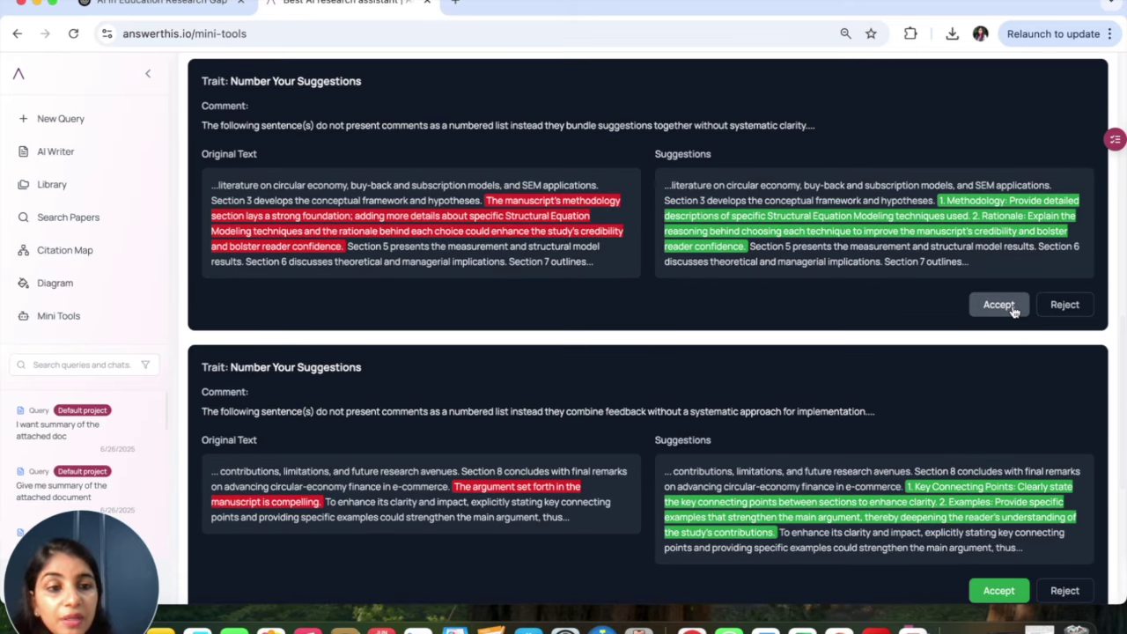
click(1000, 304)
scroll(1003, 295, up, 4)
click(1000, 282)
scroll(999, 284, up, 4)
click(998, 285)
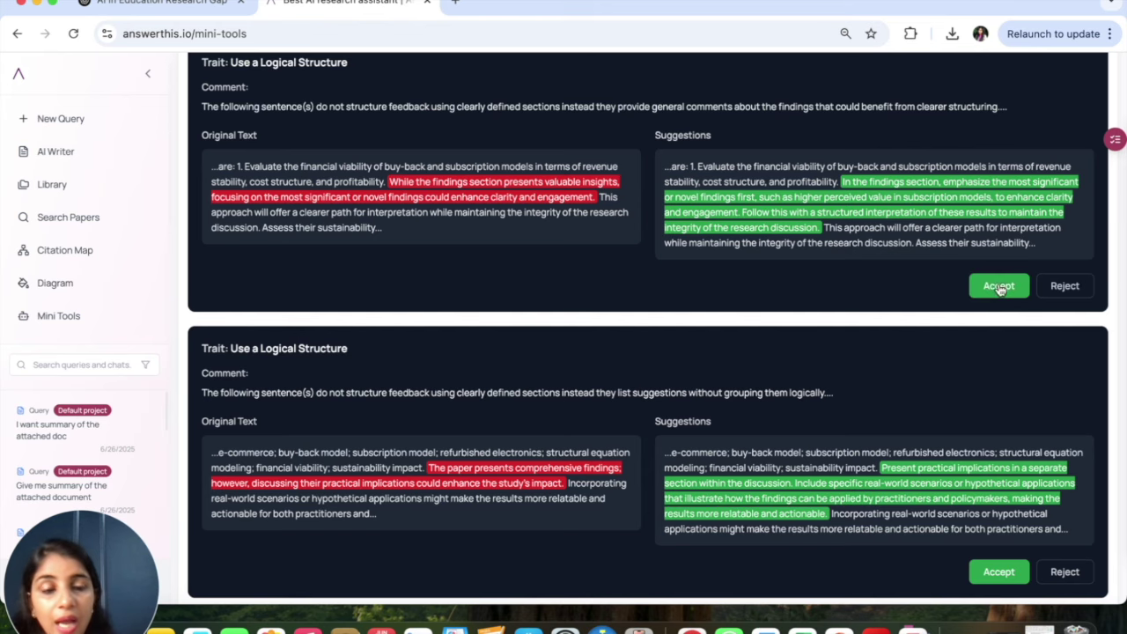
scroll(915, 277, up, 3)
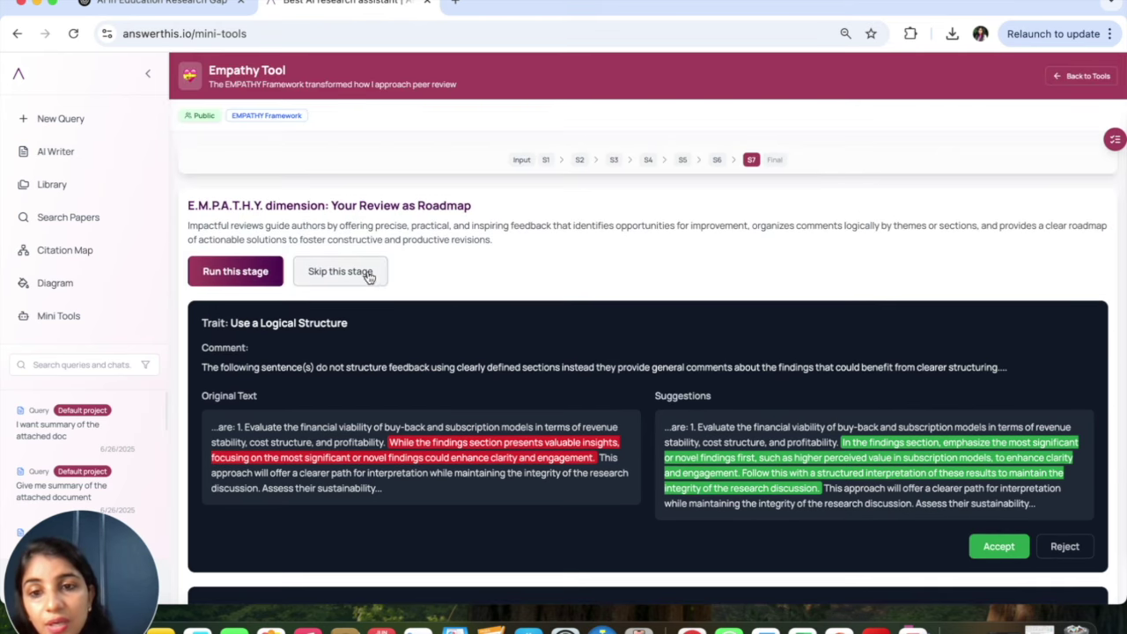
Advance from the seventh stage to the Final Review and copy the clean final text.
scroll(488, 364, down, 15)
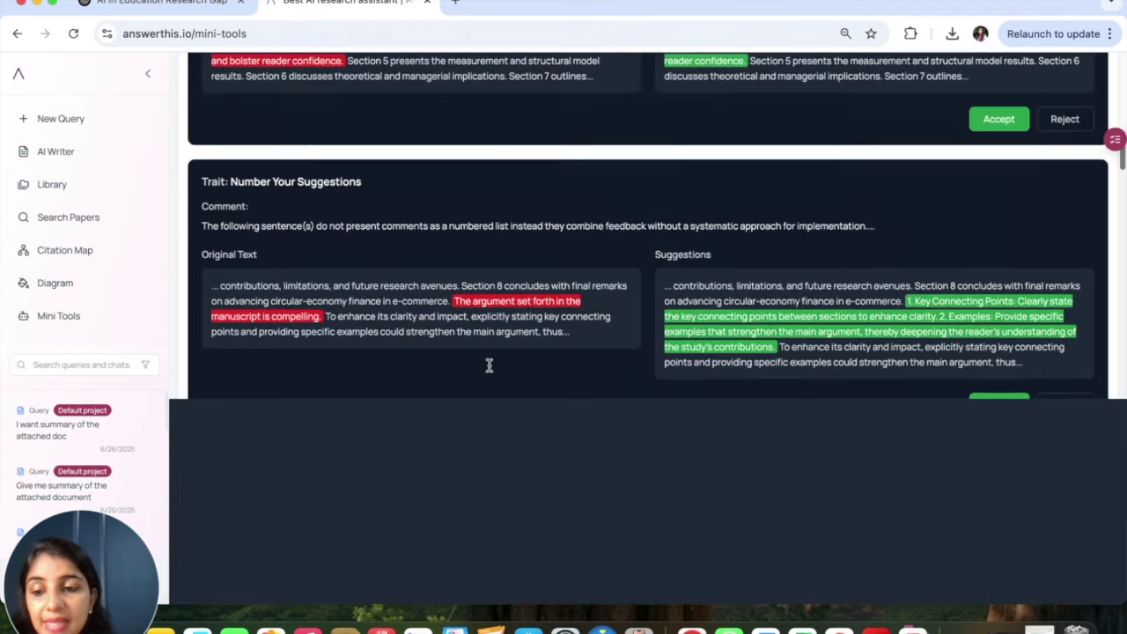
scroll(488, 370, down, 15)
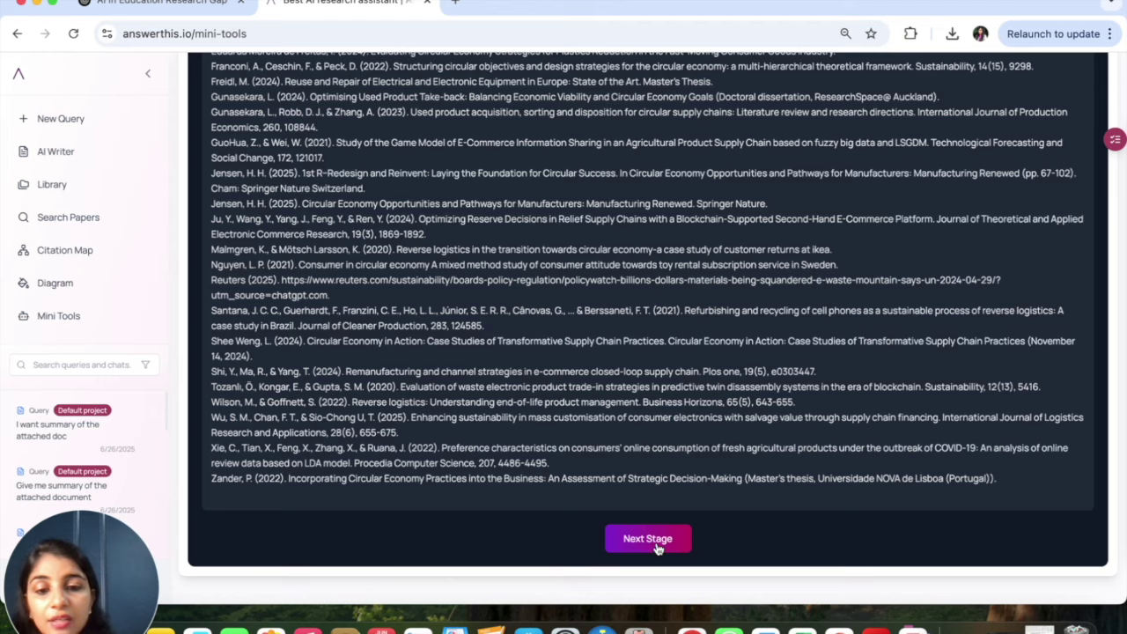
click(655, 545)
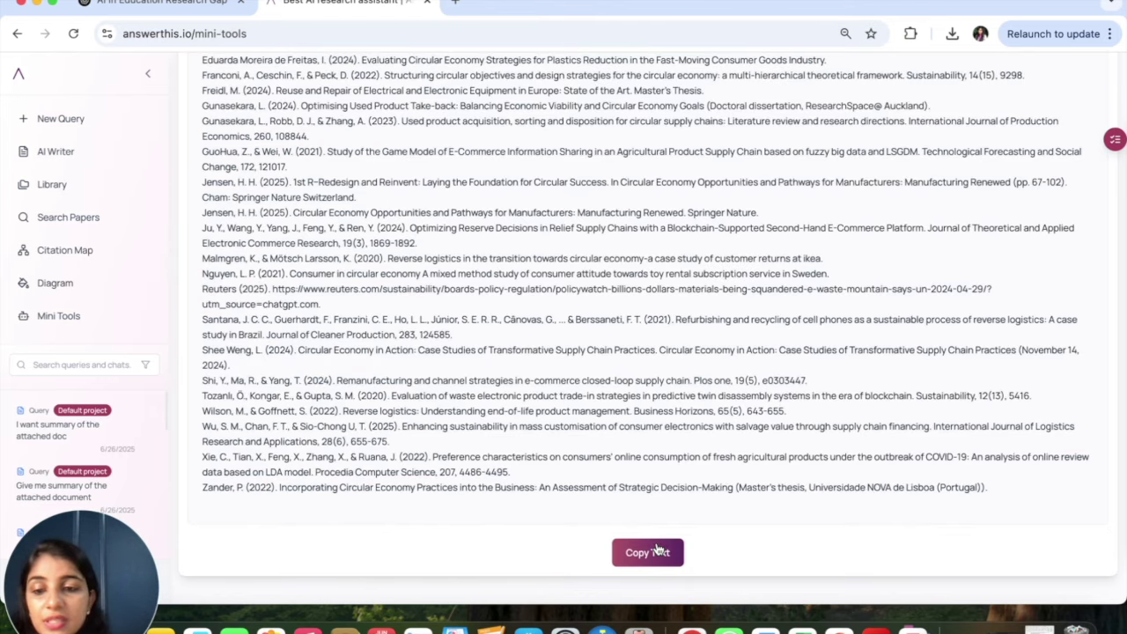
click(648, 561)
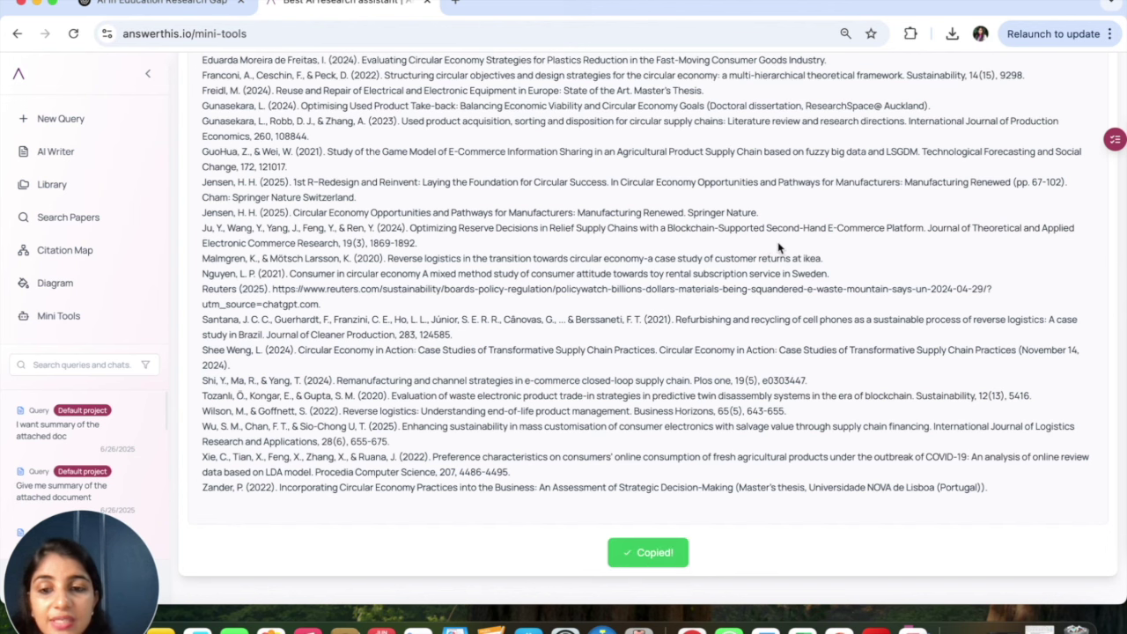
Read through the clean Final Review text from the abstract to the references and copy it once more.
scroll(776, 249, up, 20)
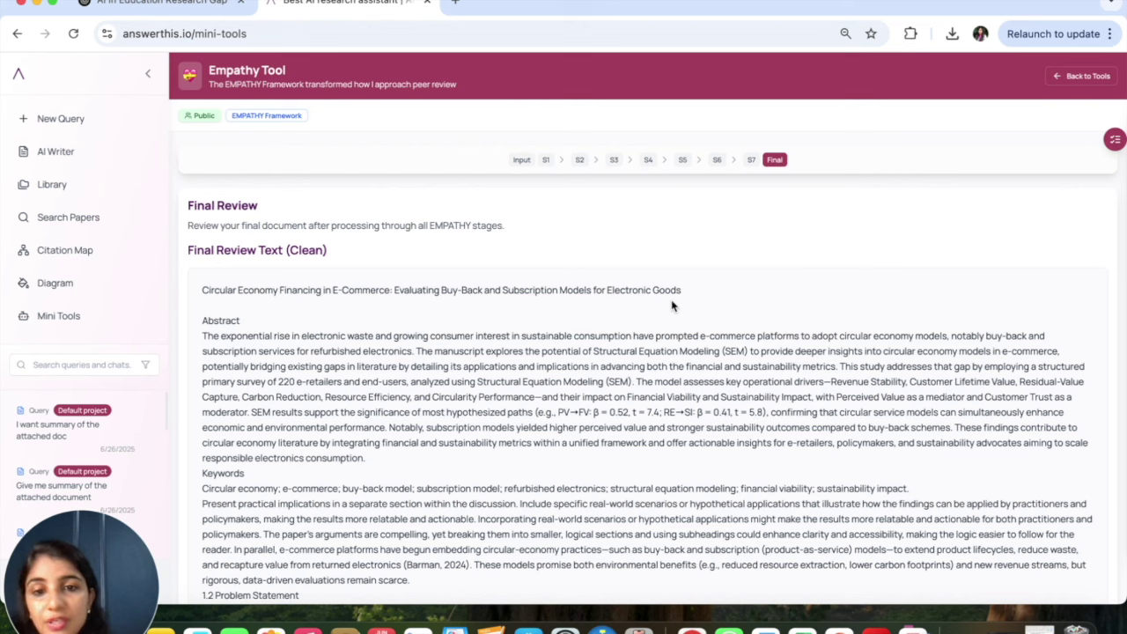
scroll(498, 386, down, 10)
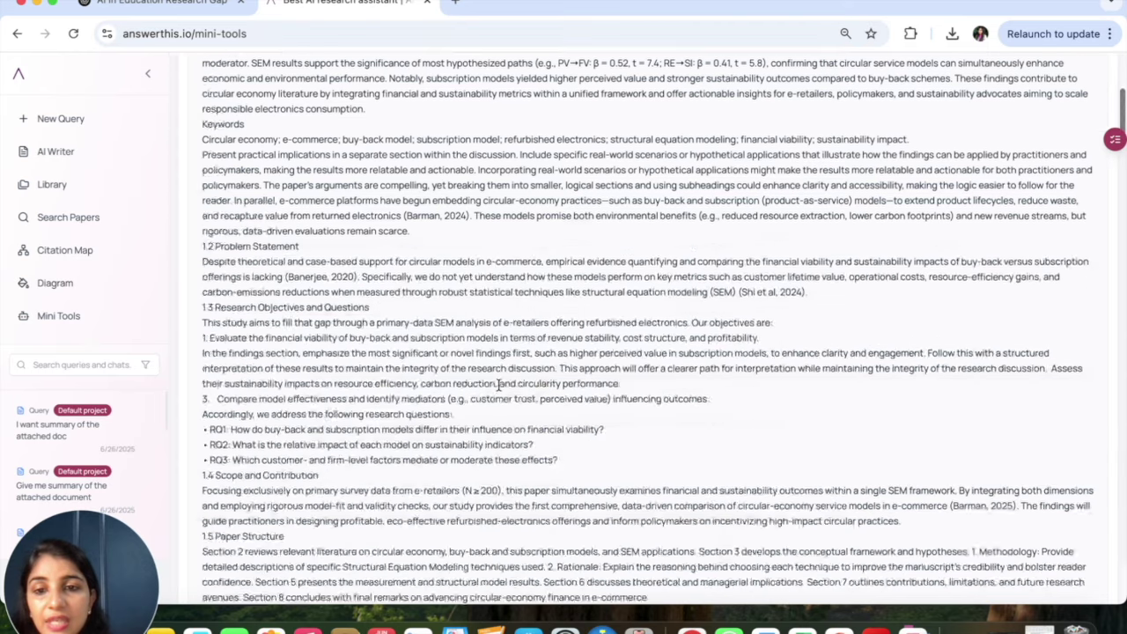
scroll(499, 386, down, 8)
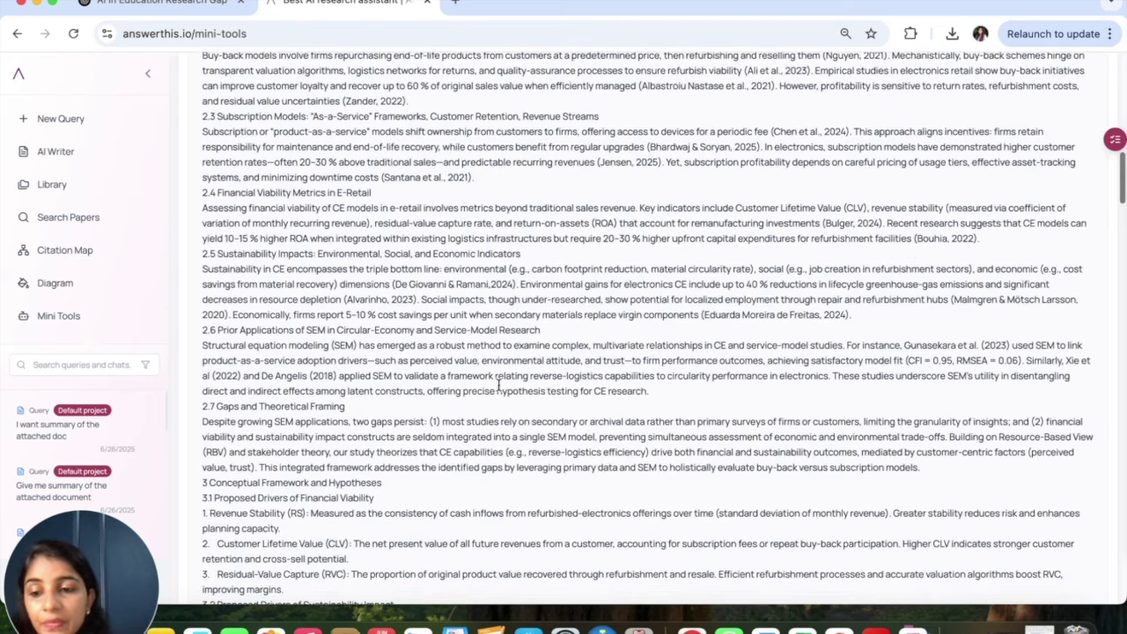
scroll(498, 385, down, 10)
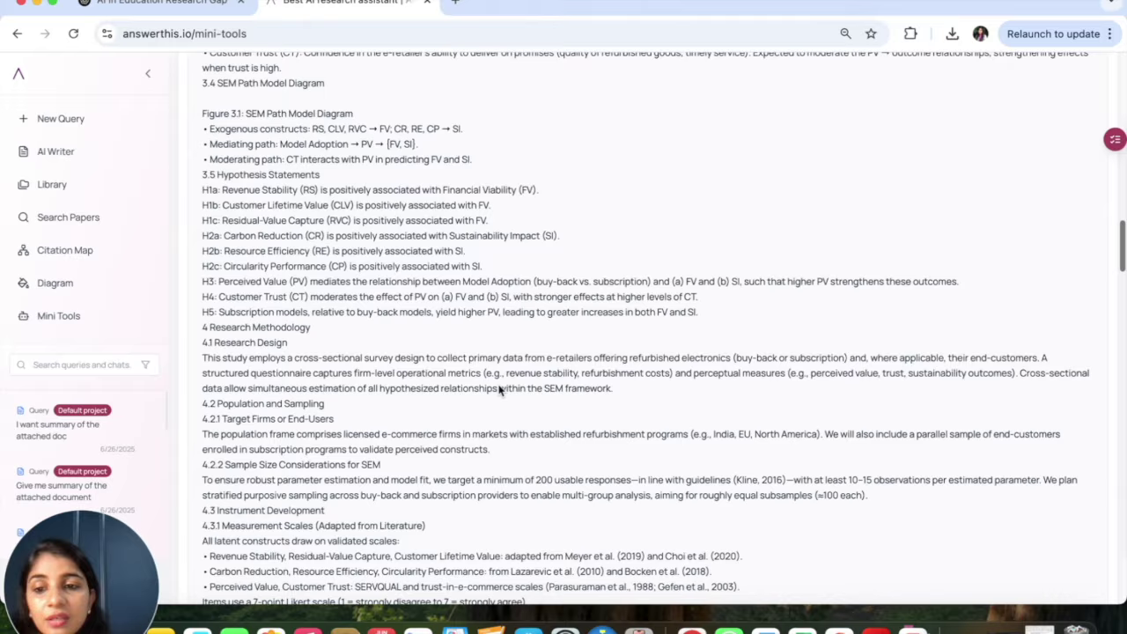
scroll(498, 390, down, 5)
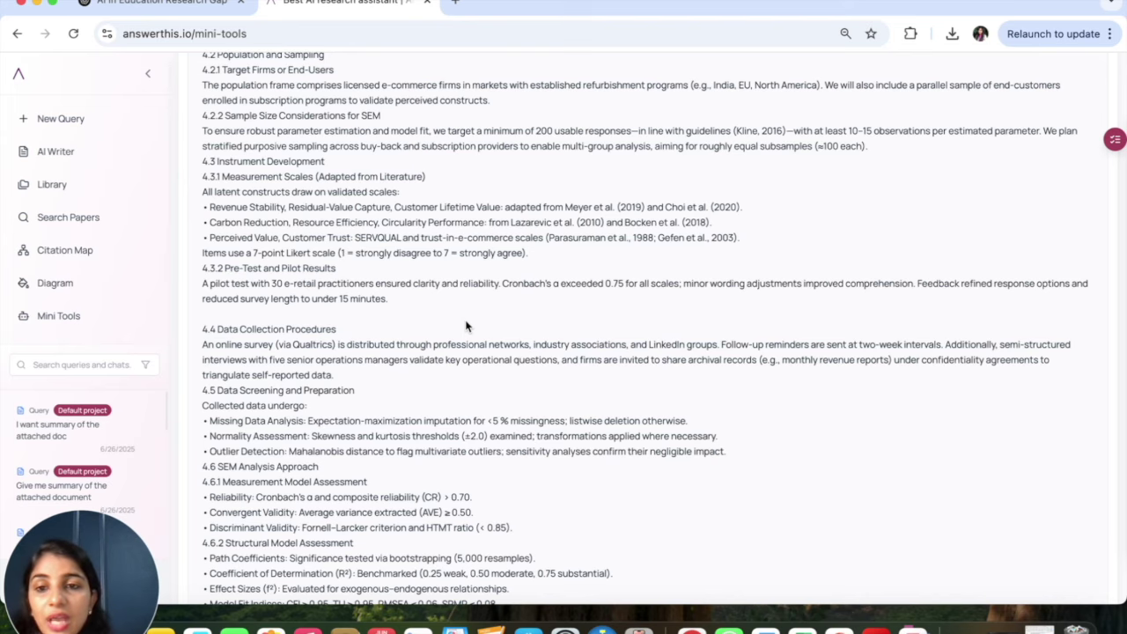
scroll(467, 326, down, 20)
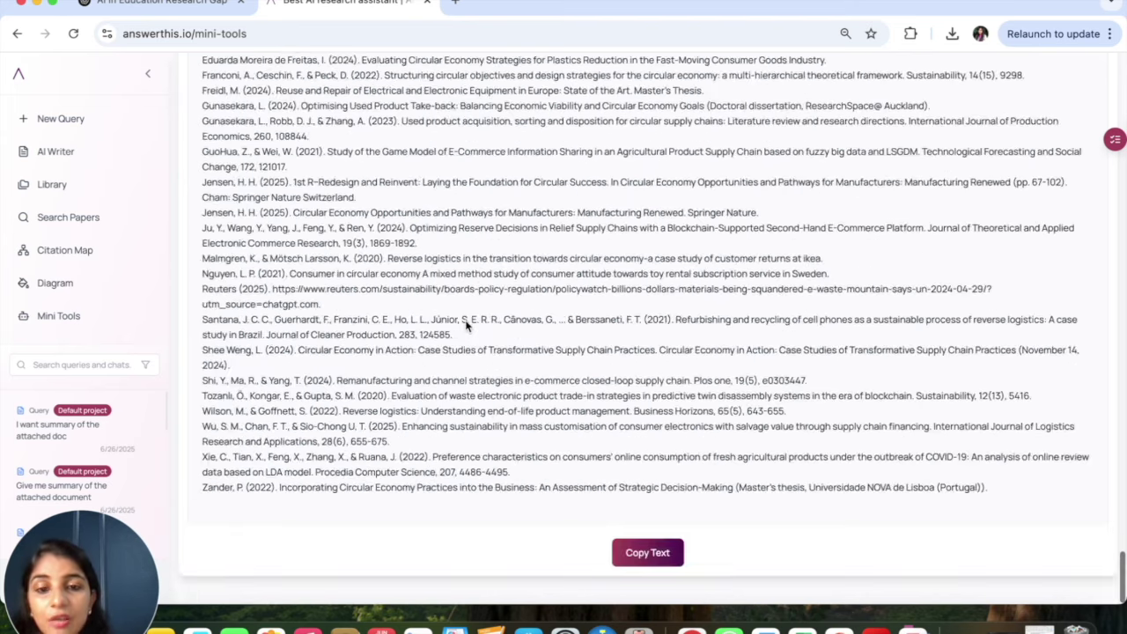
click(646, 553)
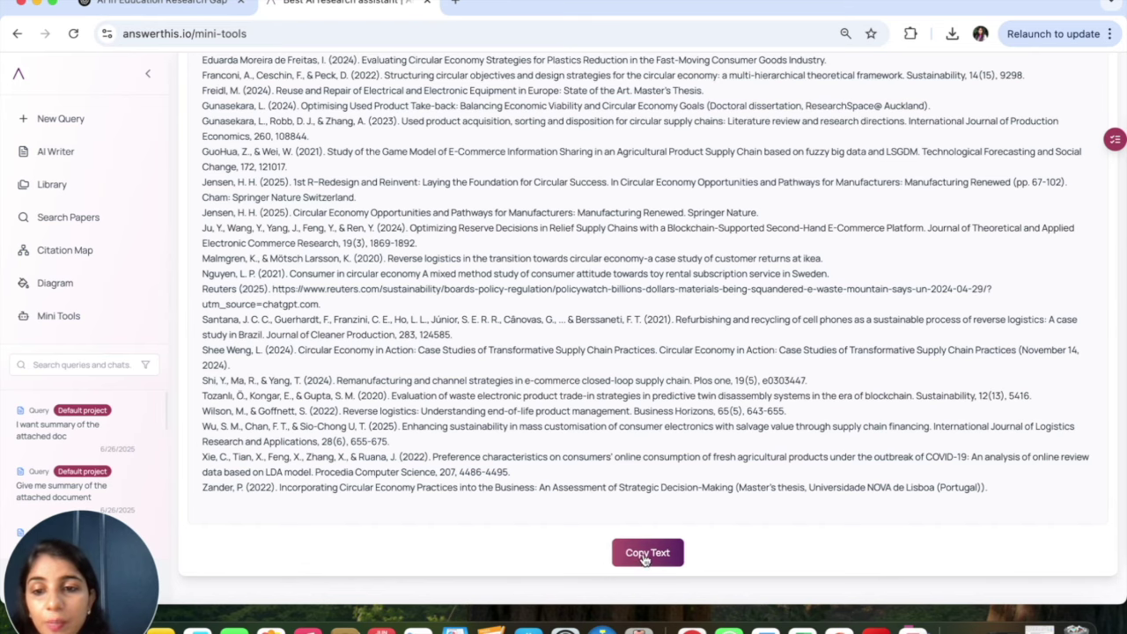
scroll(567, 391, up, 15)
scroll(568, 391, up, 20)
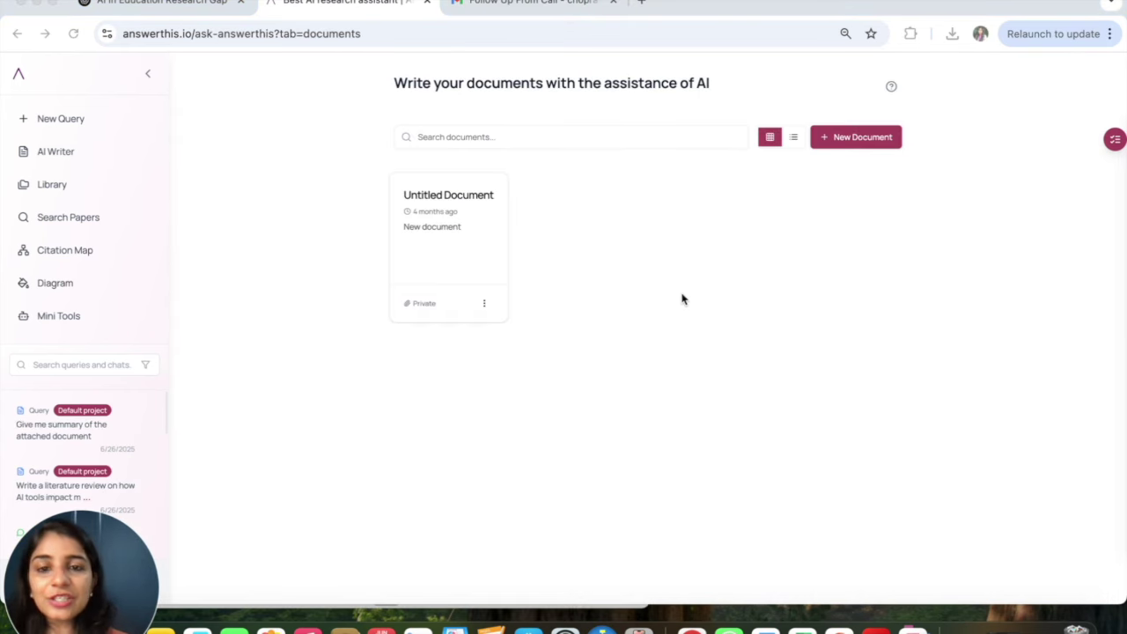
Open the existing Untitled Document in the AI Writer and set its citation style to APA.
click(56, 156)
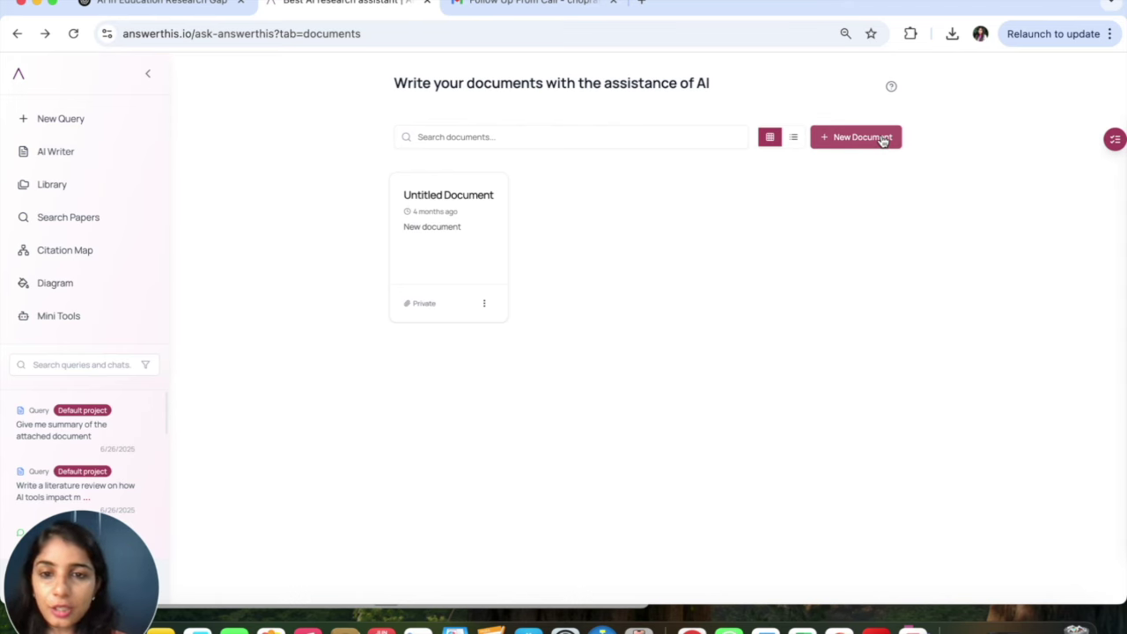
click(437, 246)
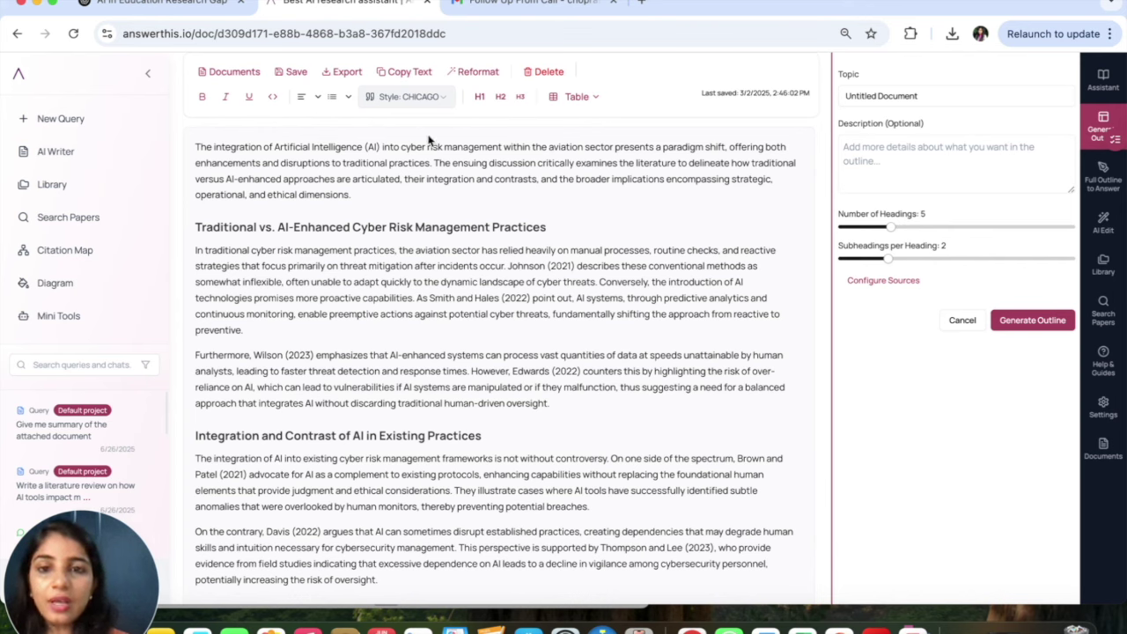
click(438, 104)
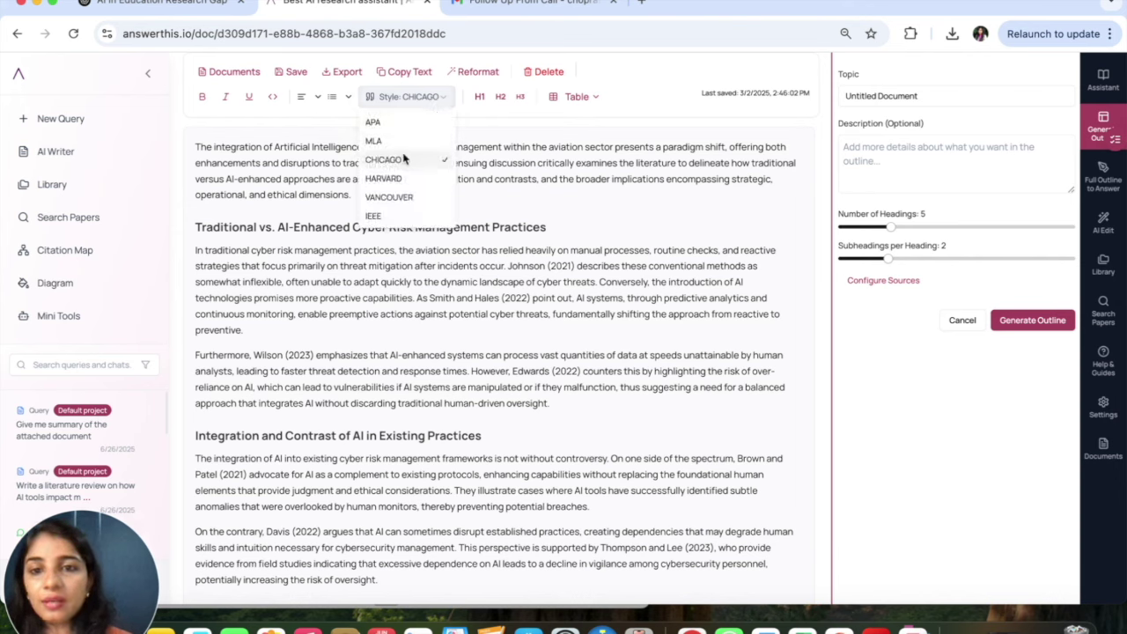
click(396, 122)
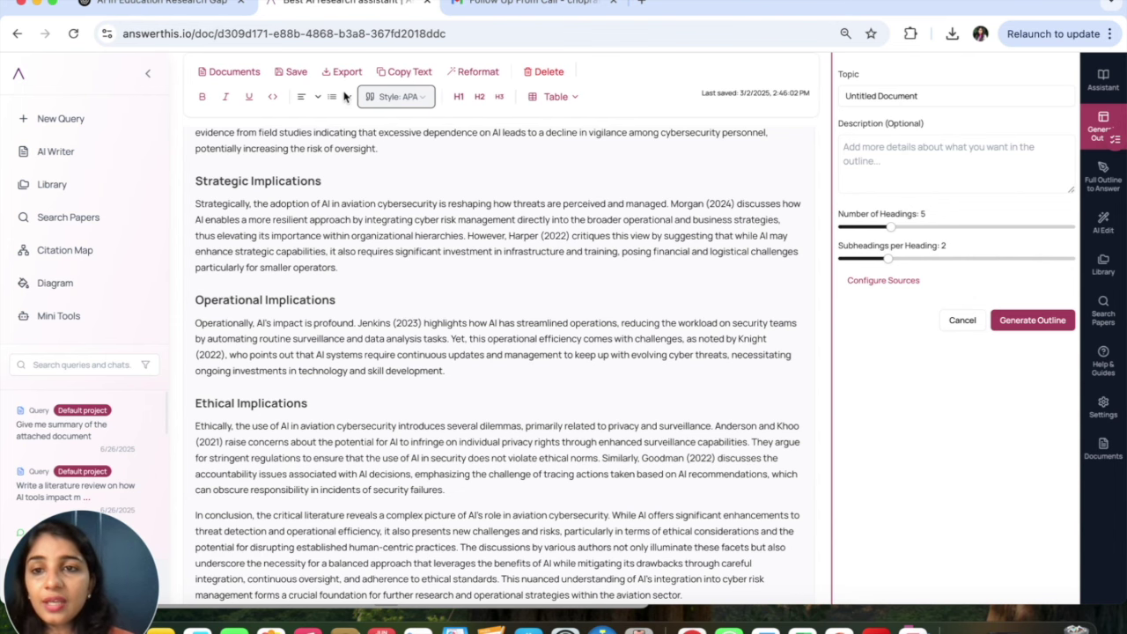
scroll(390, 289, up, 5)
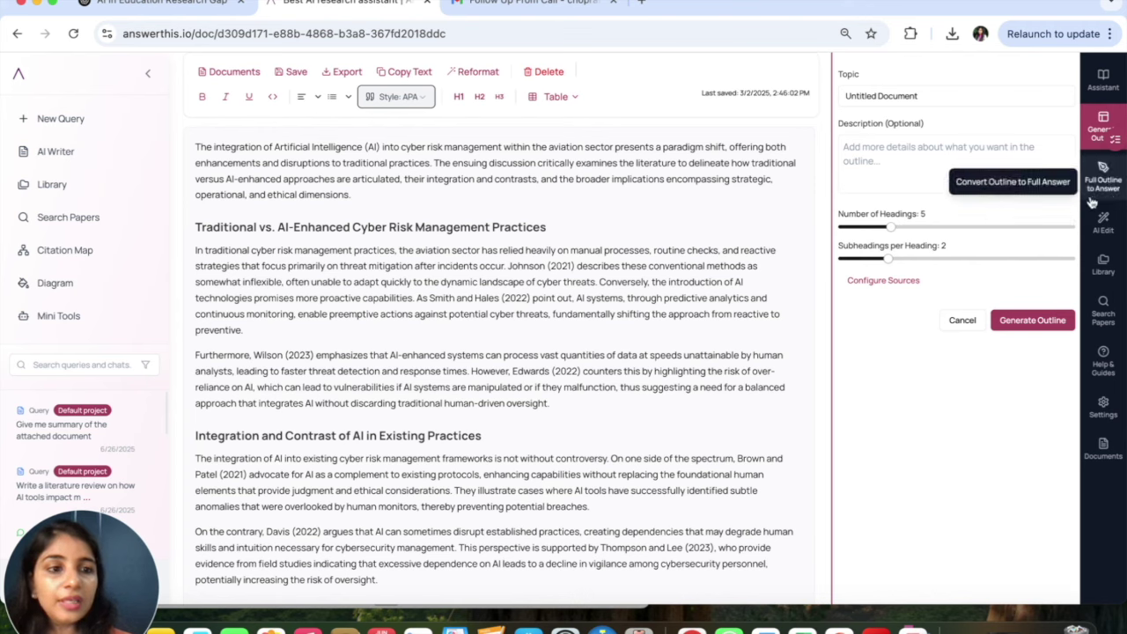
Open the Assistant beside the document and read its summary of the attached report down to the citation and export options.
click(1103, 83)
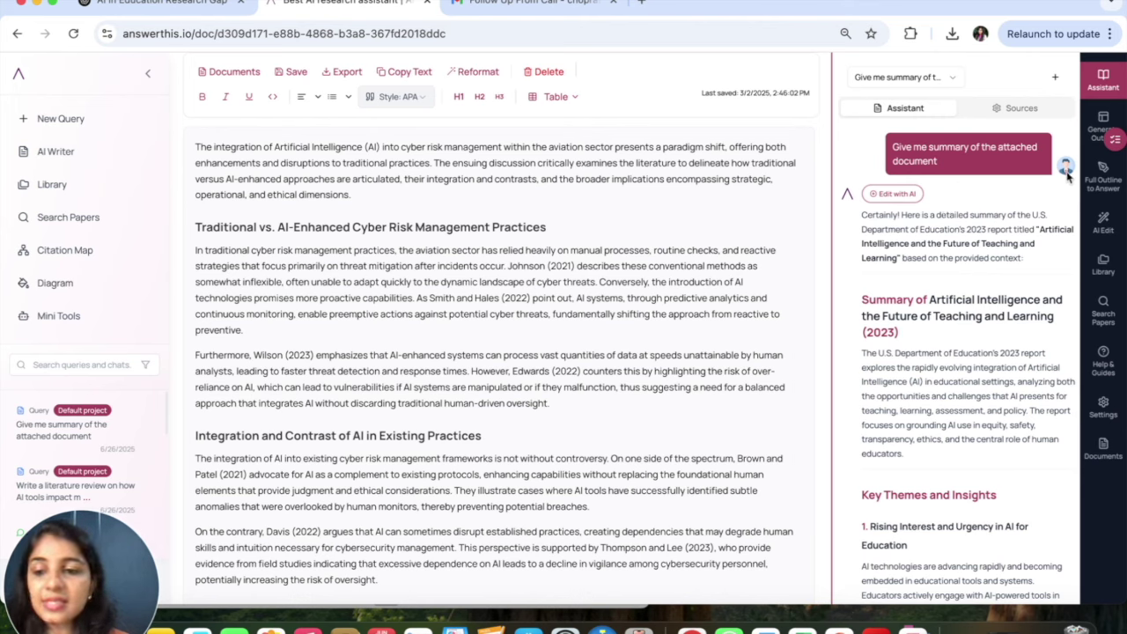
scroll(988, 367, down, 1)
scroll(988, 367, up, 1)
scroll(968, 295, down, 15)
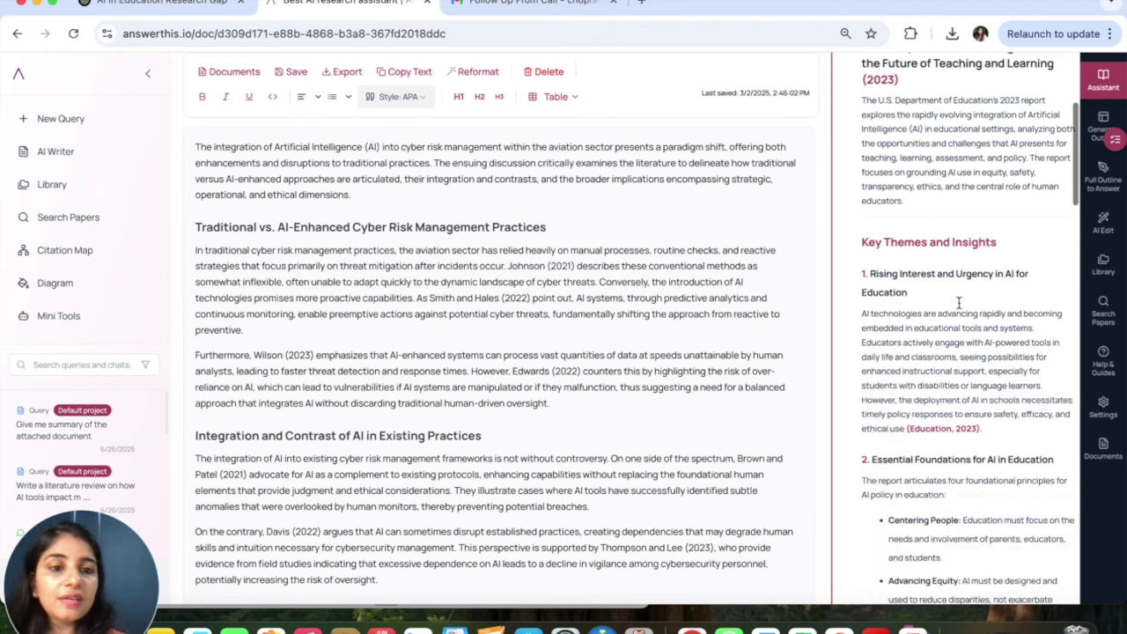
scroll(960, 307, down, 5)
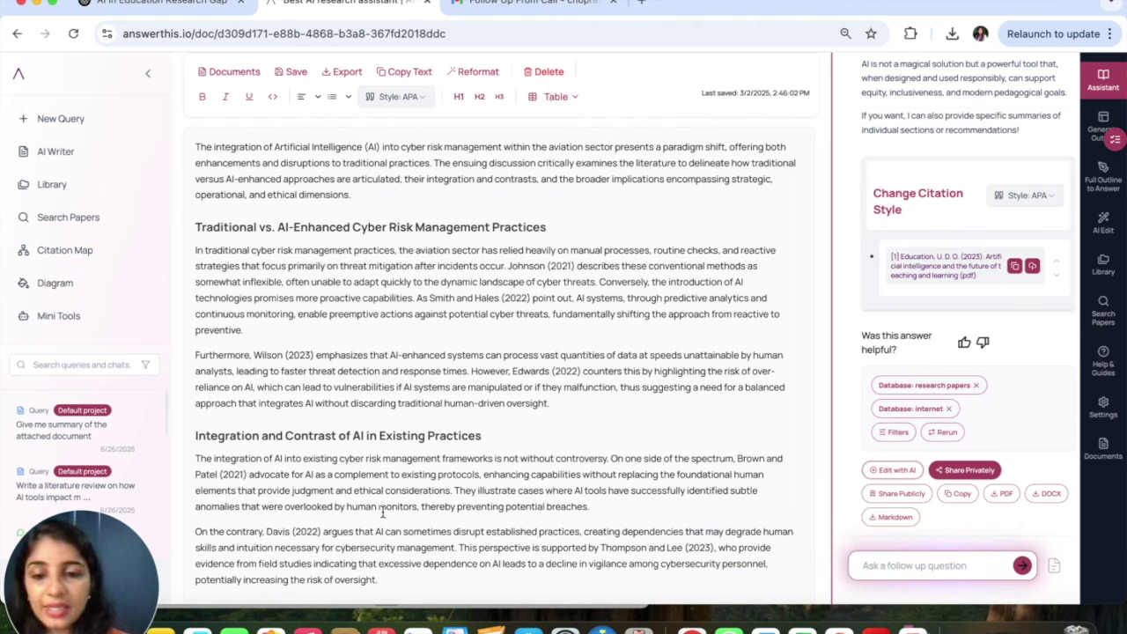
Rewrite the last sentence of the first "Integration and Contrast of AI in Existing Practices" paragraph with the custom prompt "I want to make it more academic".
drag(454, 490, 589, 506)
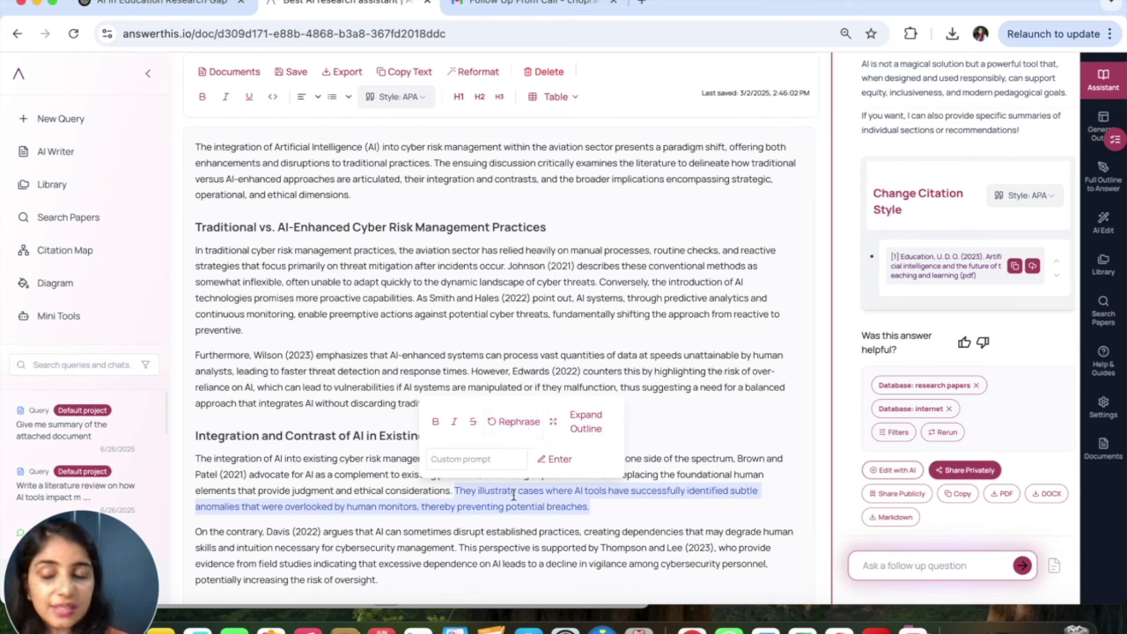
click(503, 458)
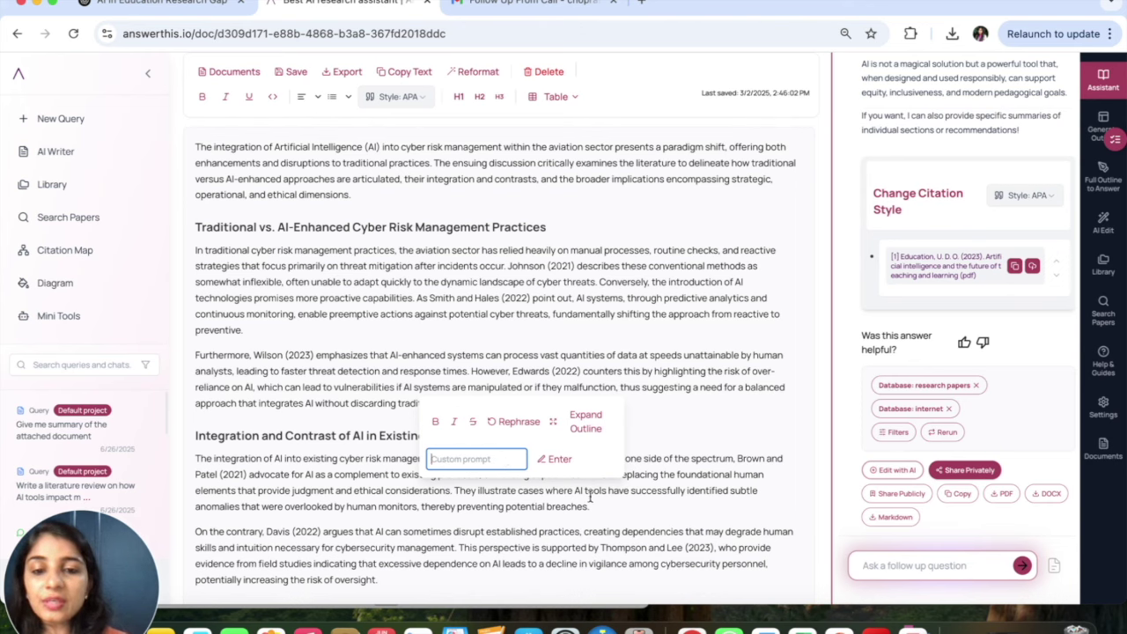
drag(603, 507, 454, 489)
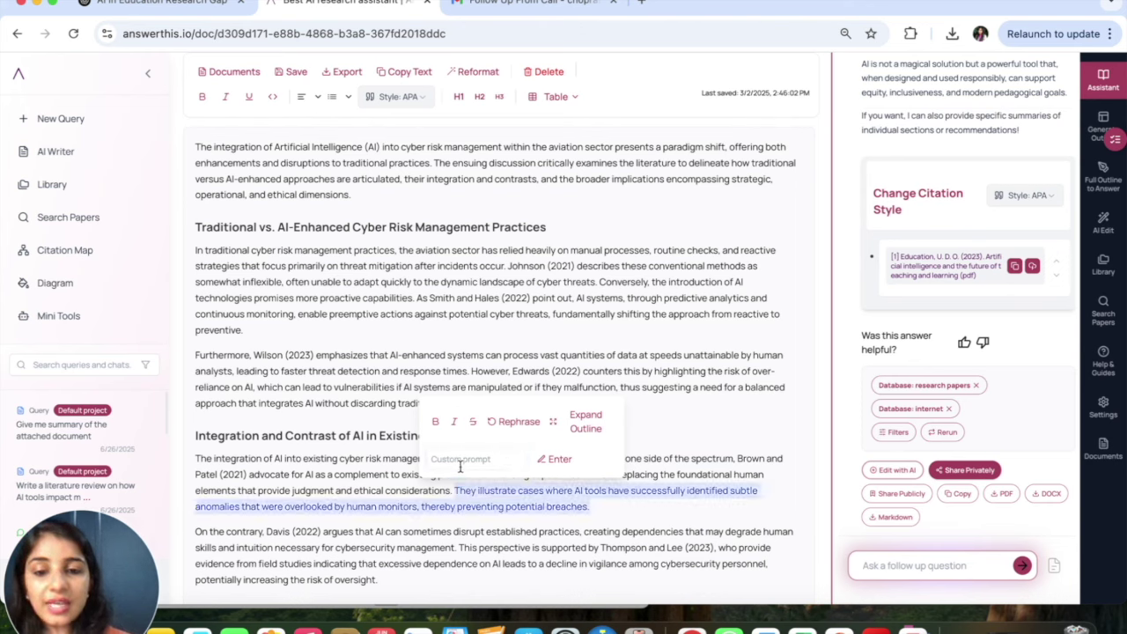
click(460, 460)
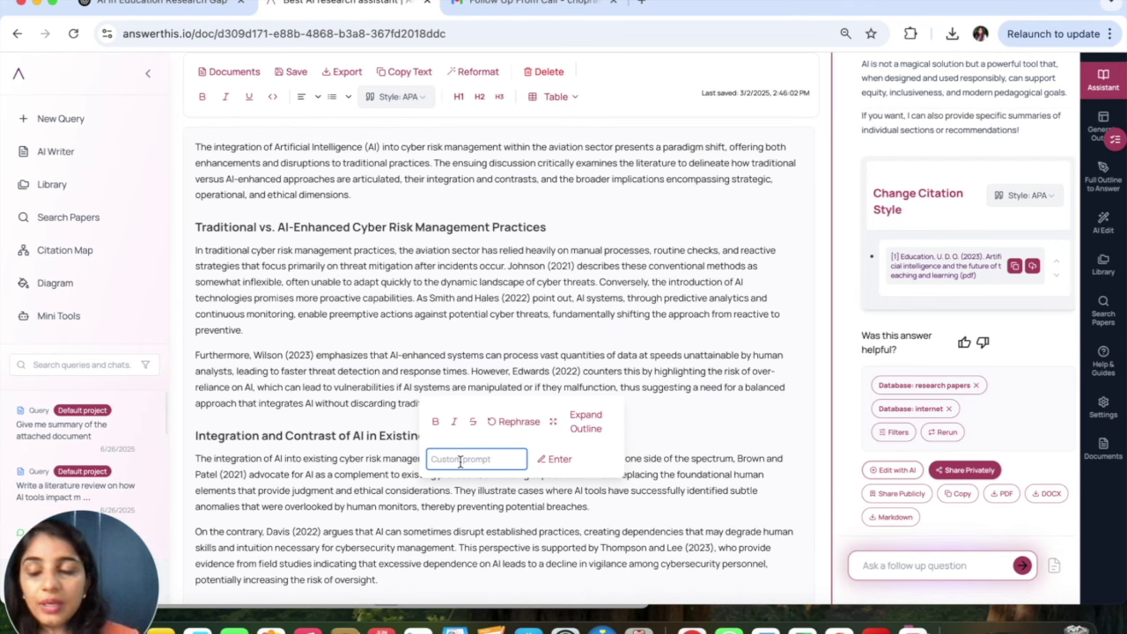
text(I want)
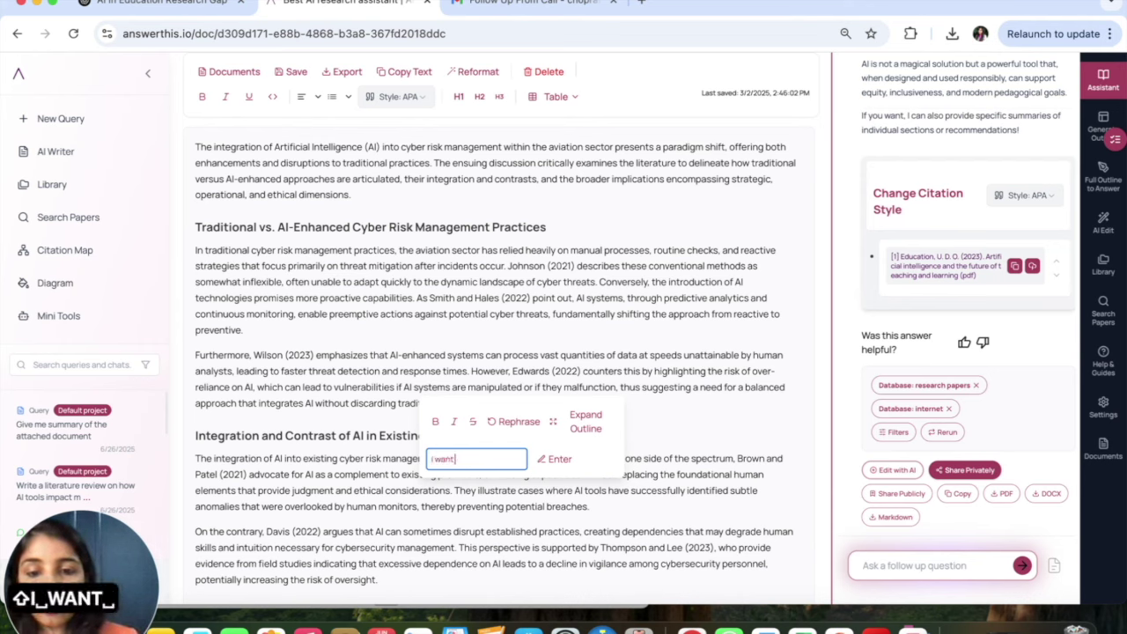
text( to)
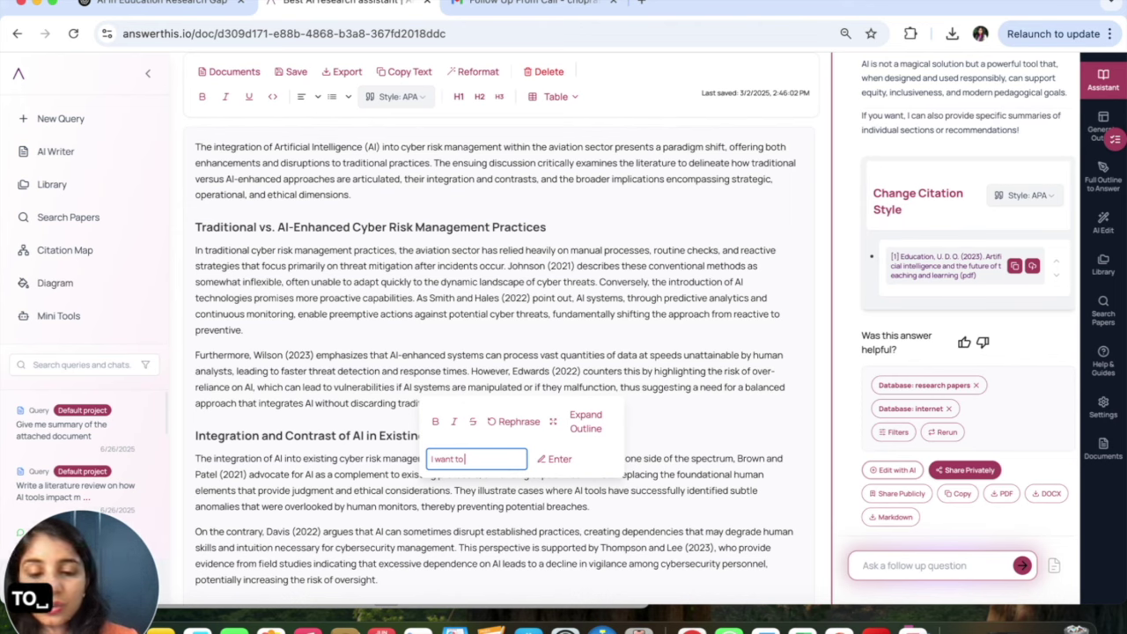
text( make it)
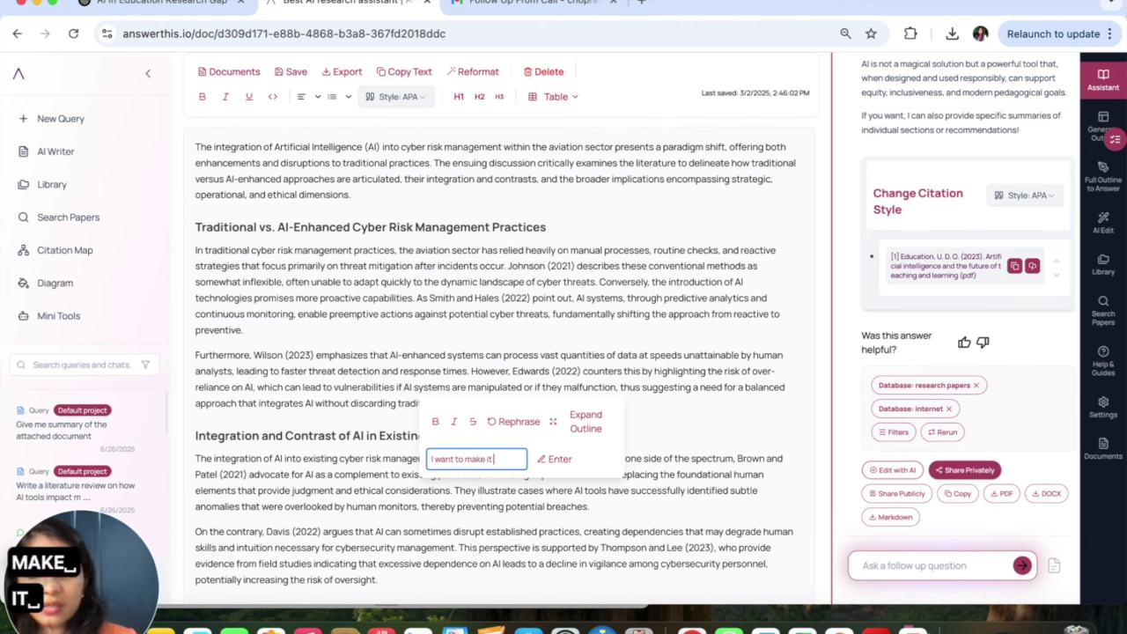
text( more aca)
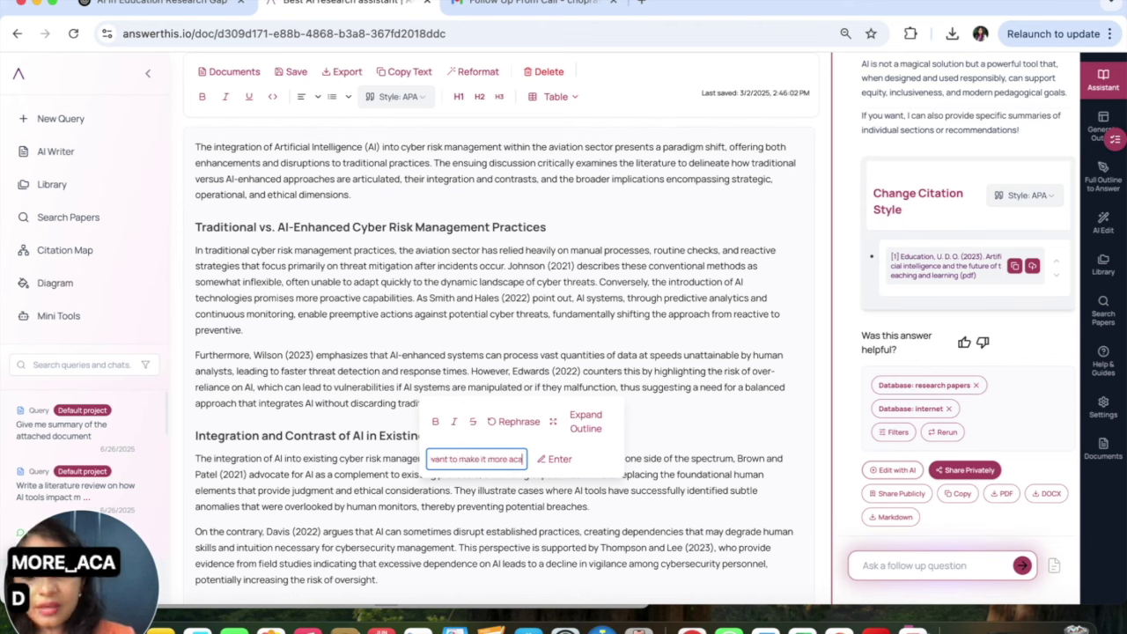
text(demic)
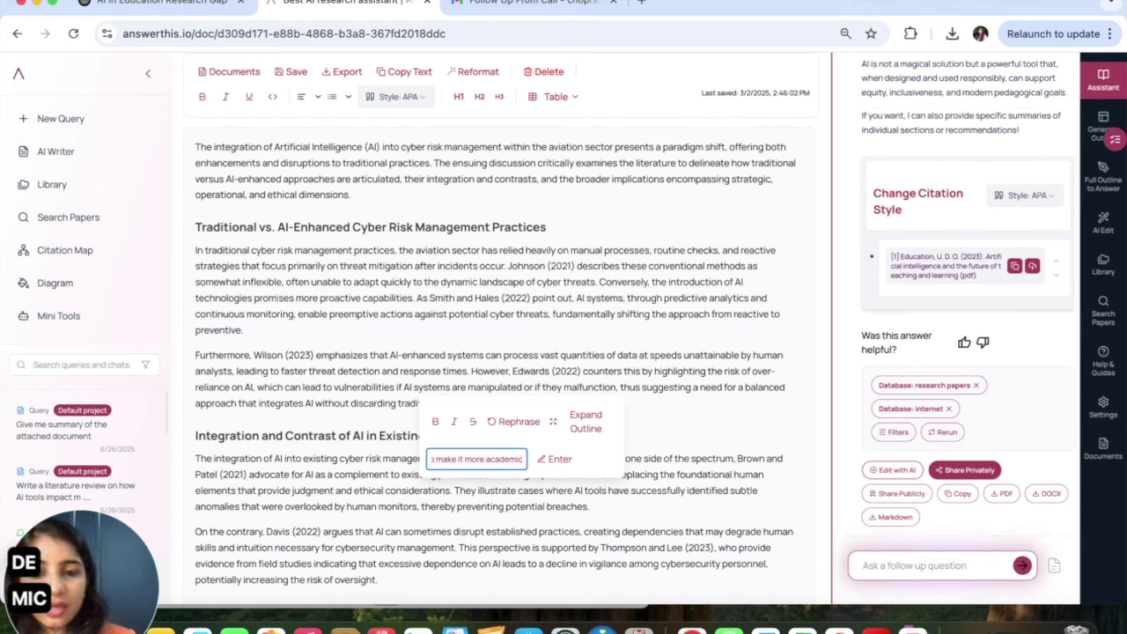
click(559, 460)
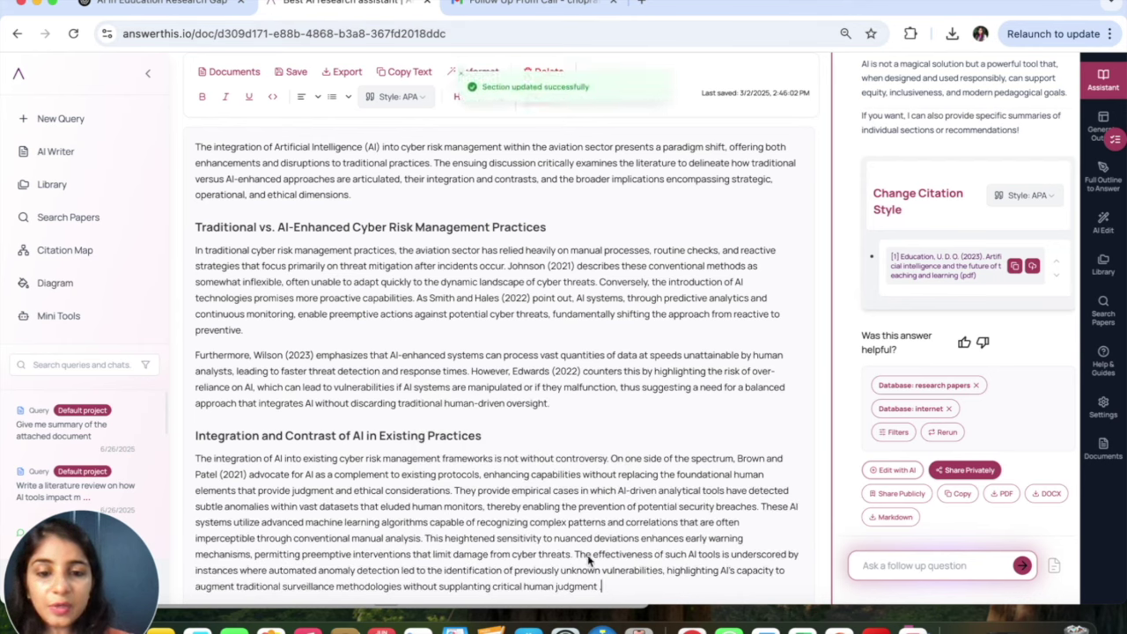
mouse_move(574, 554)
mouse_down()
mouse_move(588, 554)
mouse_move(599, 586)
mouse_move(570, 548)
mouse_up()
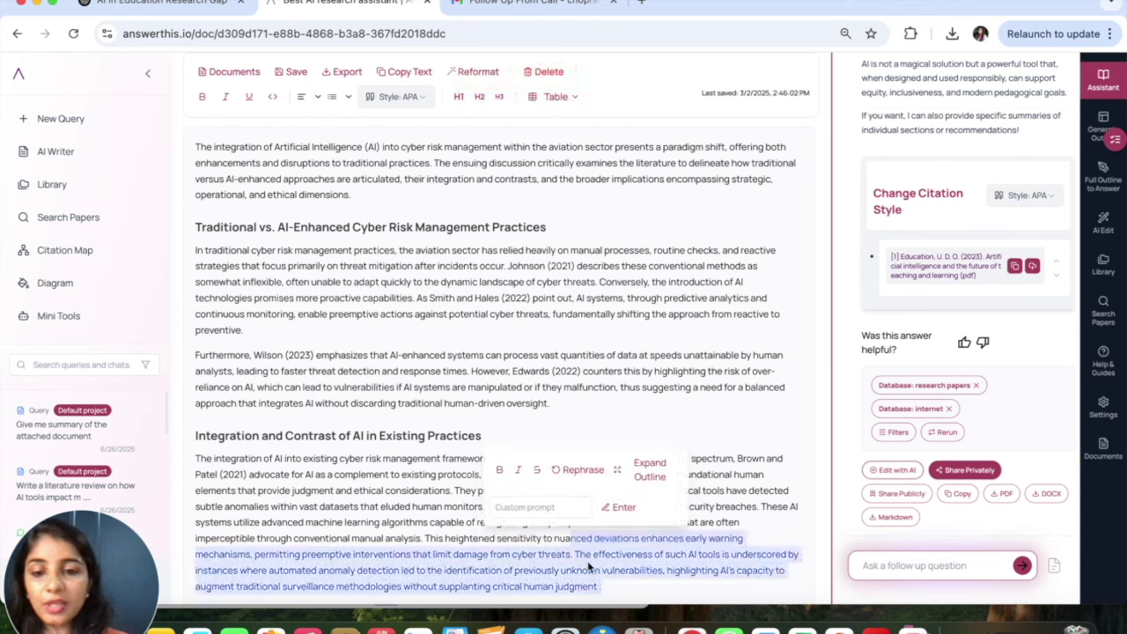
click(585, 553)
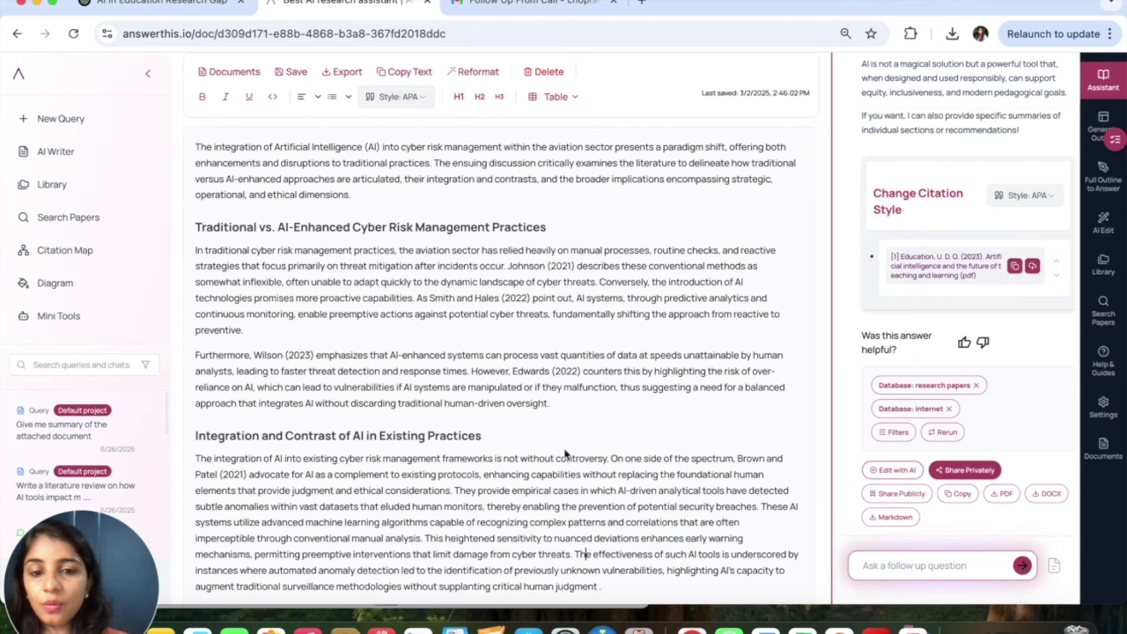
Check the table insertion option, then reformat the document and look through it to the citation section at its end.
click(564, 107)
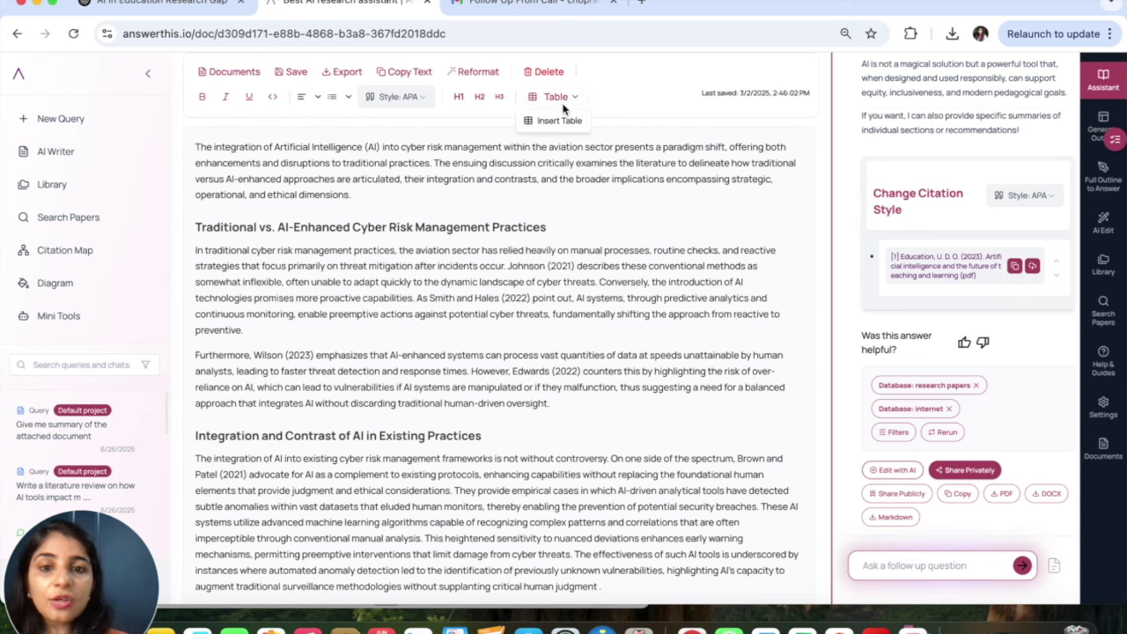
click(597, 273)
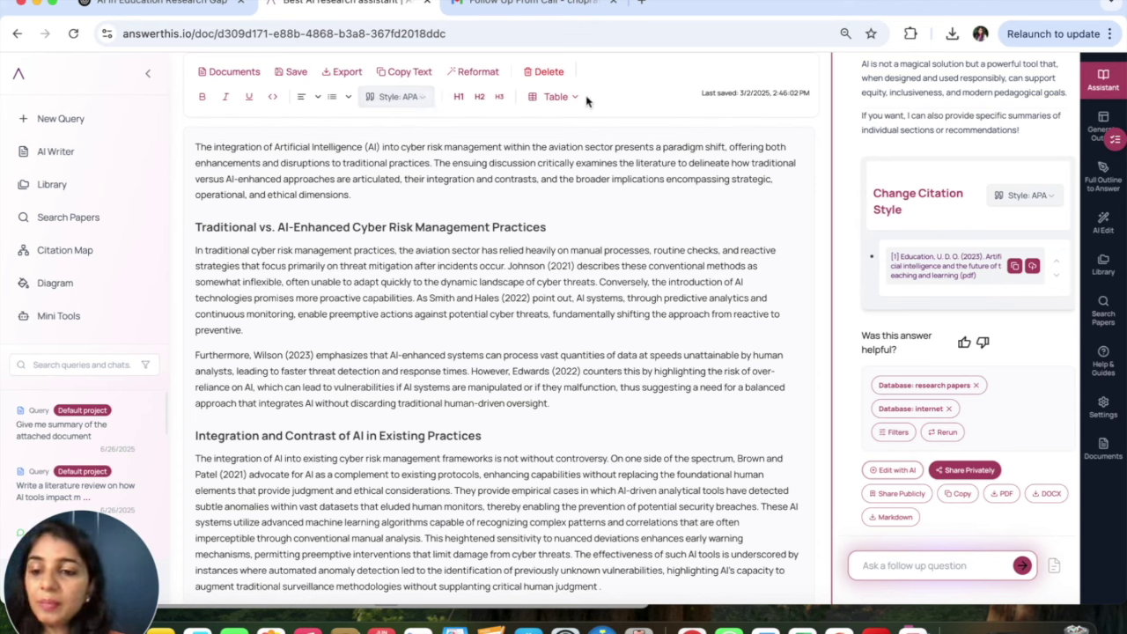
click(463, 74)
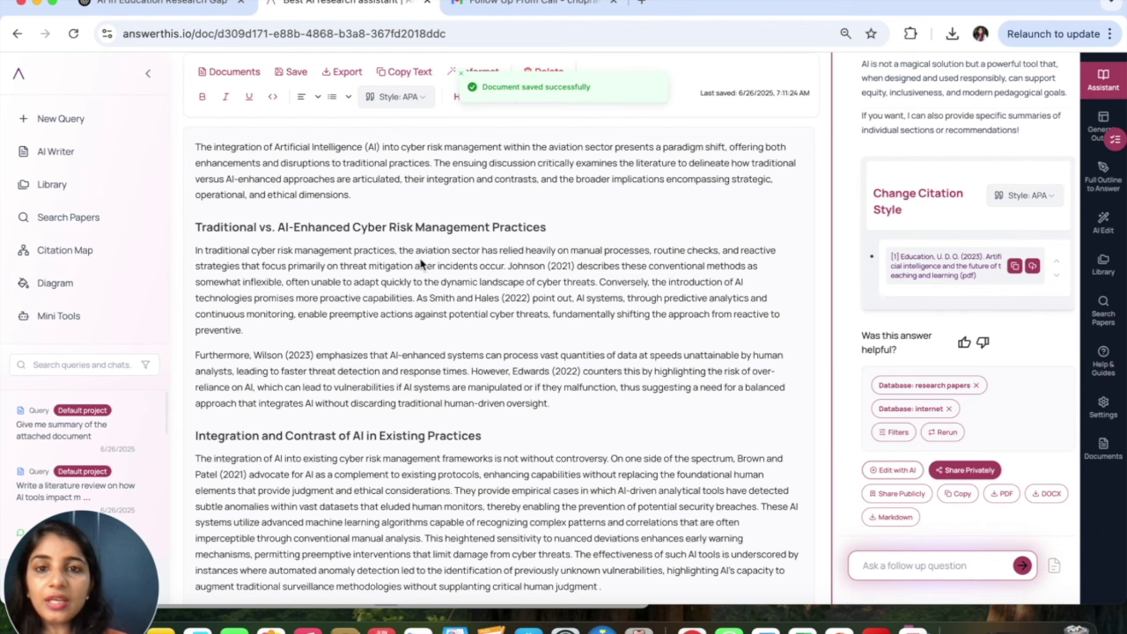
scroll(421, 262, down, 15)
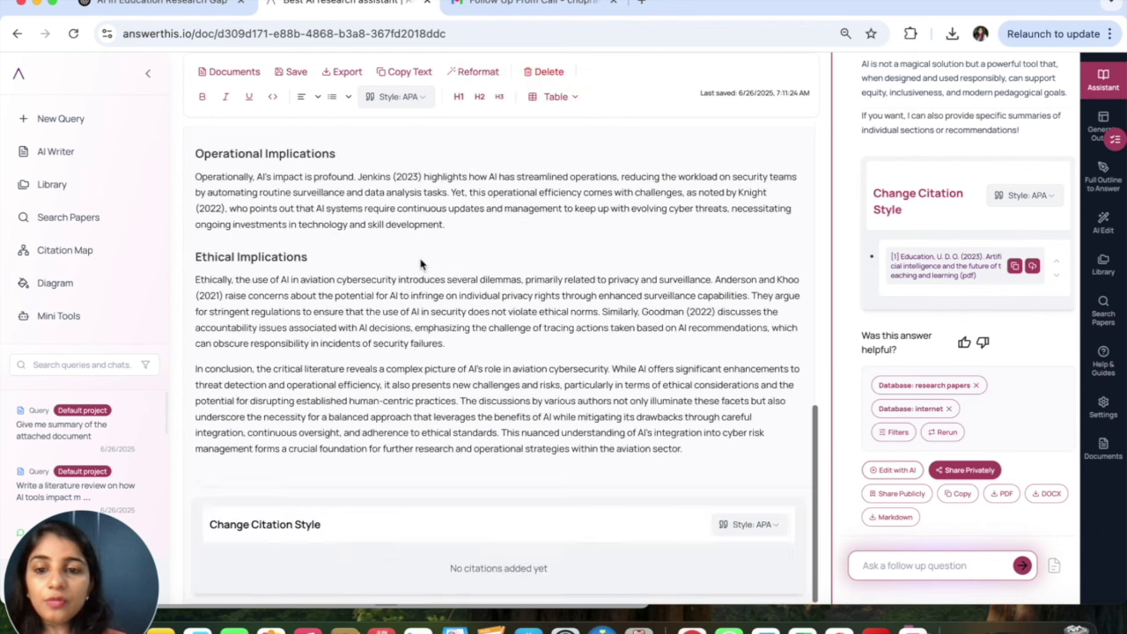
scroll(421, 263, up, 15)
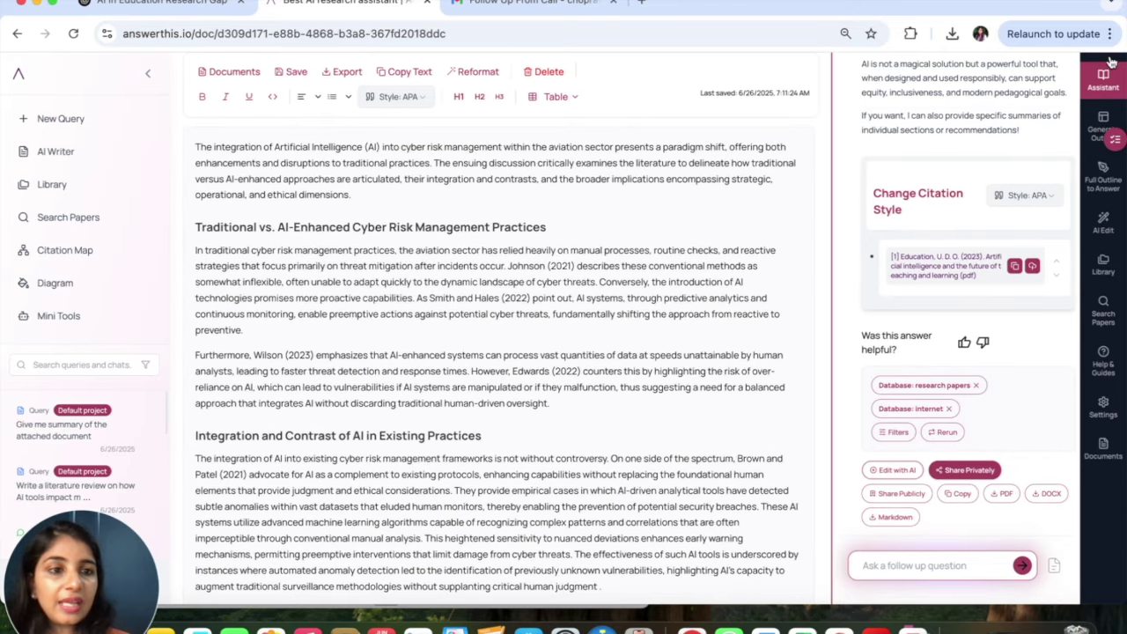
Generate an outline for the document with the description "AI tools impact on motivation in elementary students for Maths and English subjects".
click(1095, 141)
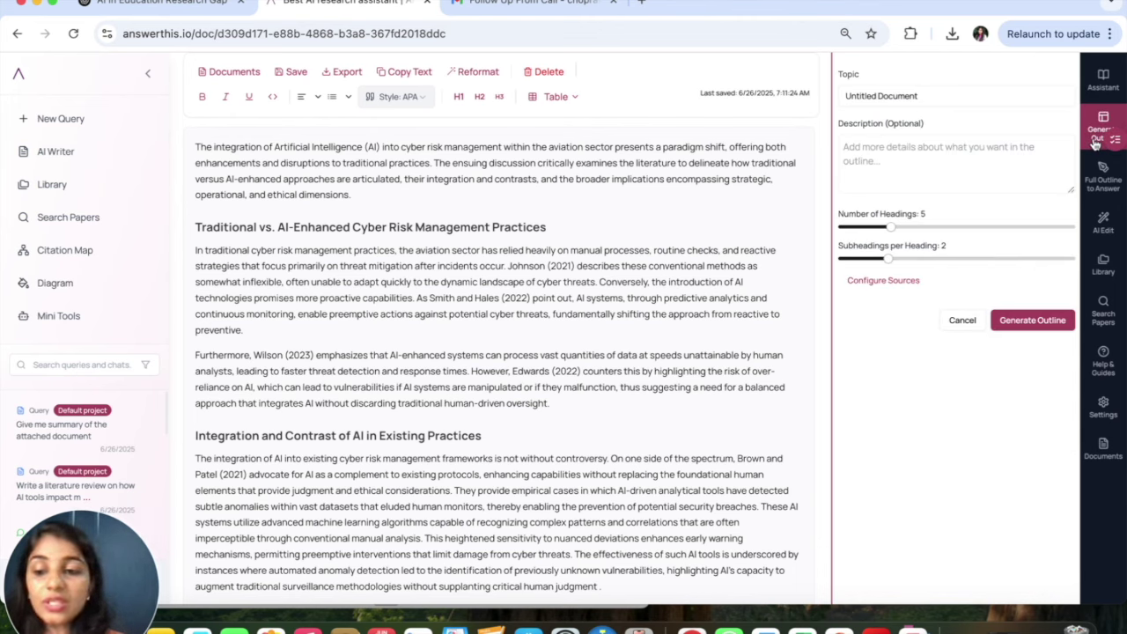
click(918, 153)
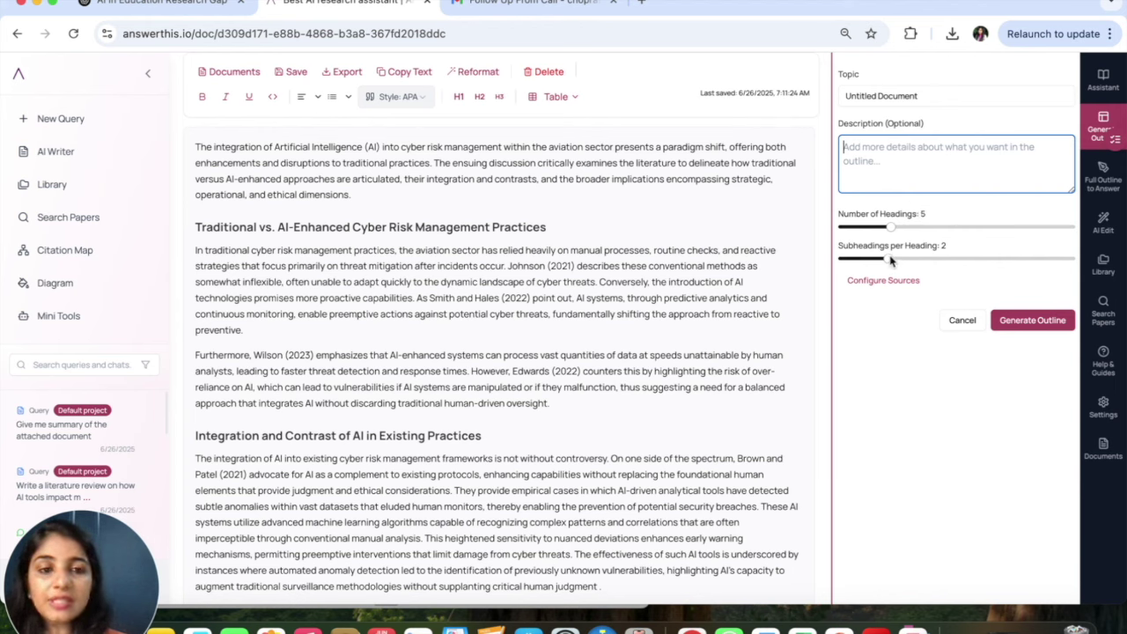
click(764, 626)
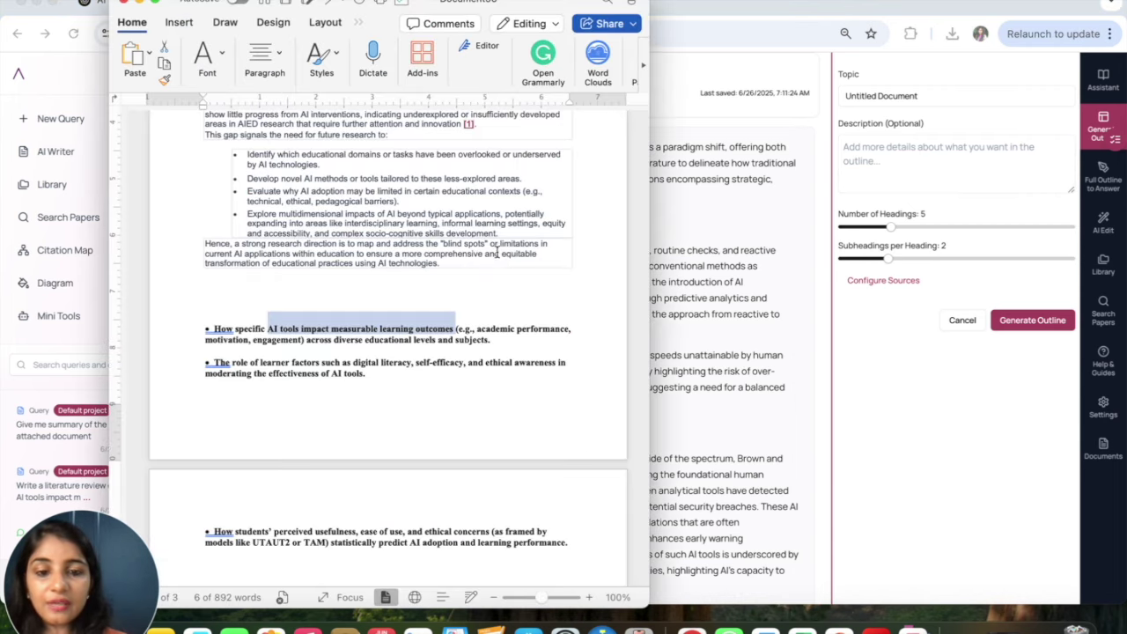
click(880, 160)
text(AI tools impact)
text(on motivatio)
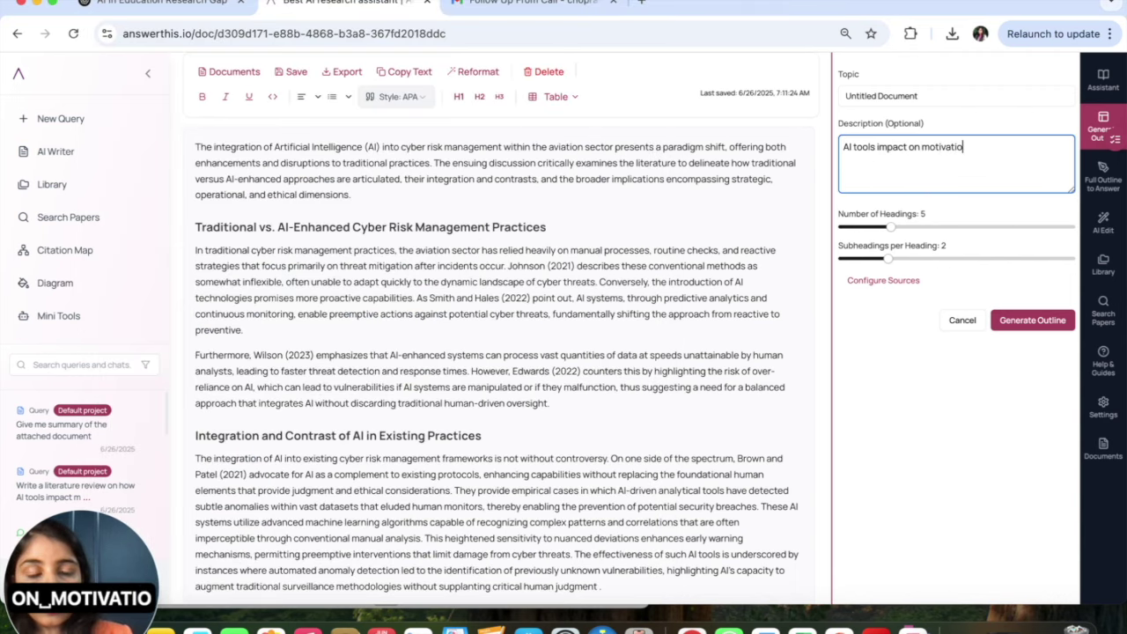
text(n )
text(in)
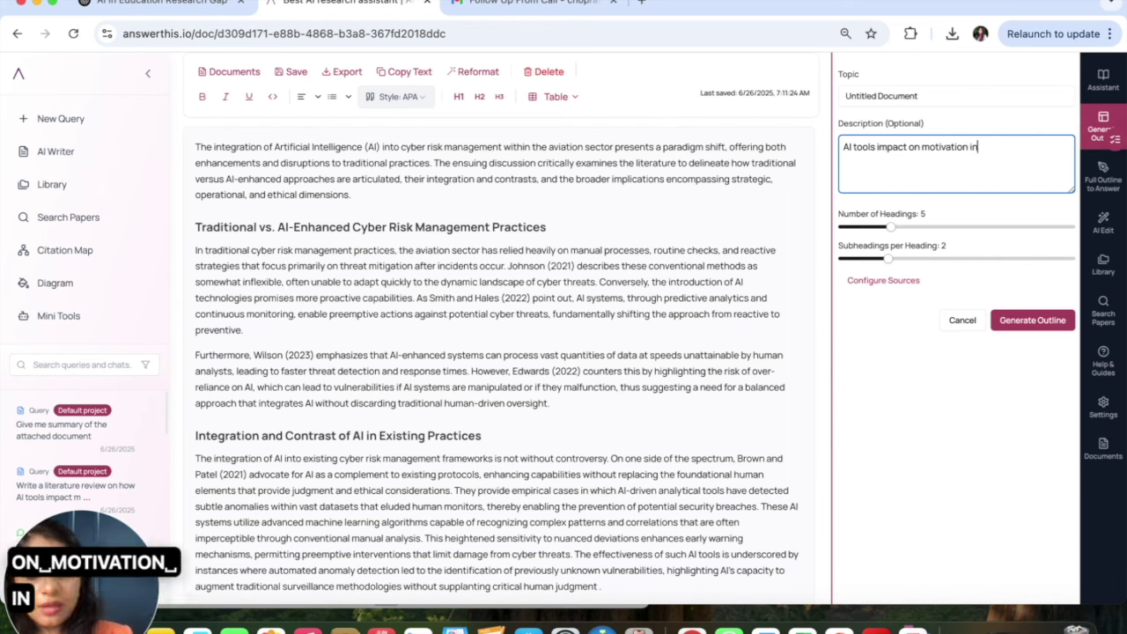
text( elementary students)
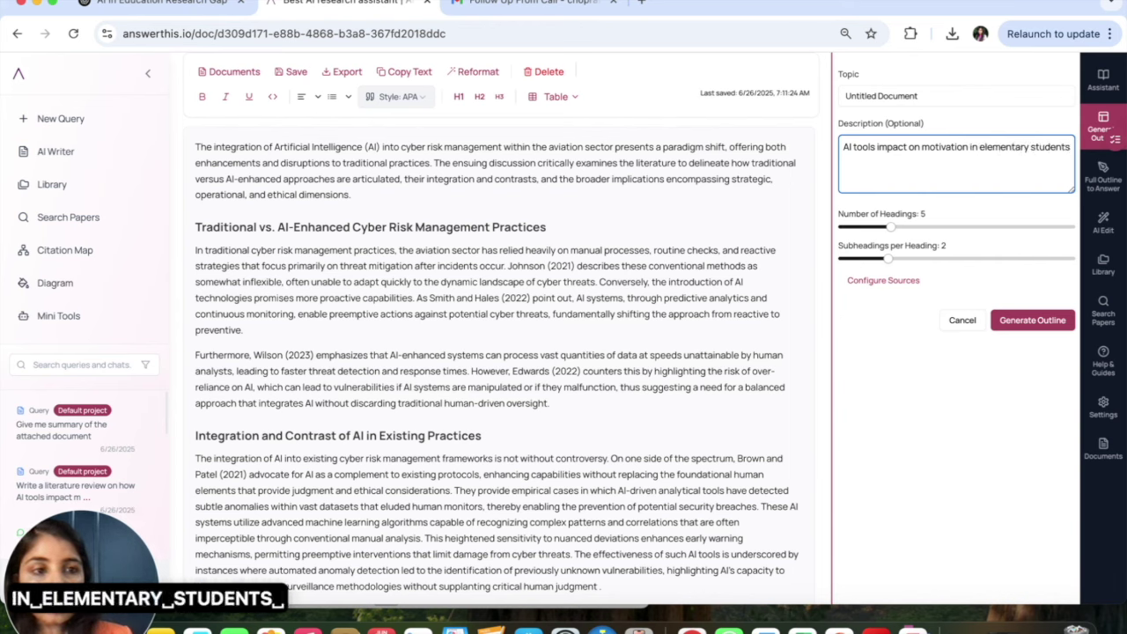
text( for Maths a)
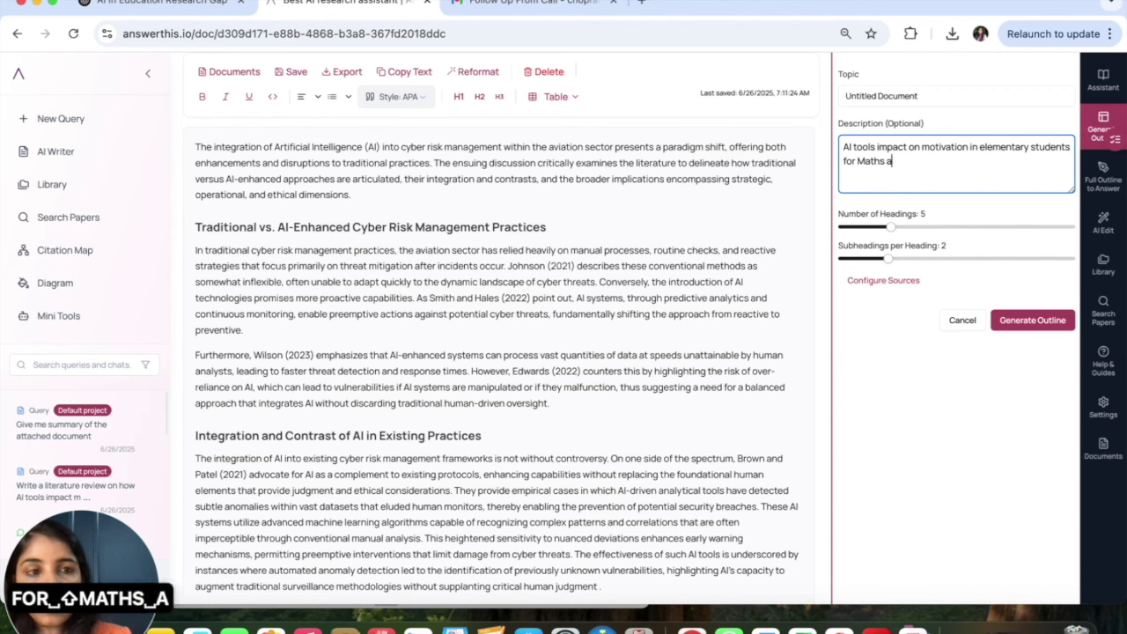
text(nd Engl)
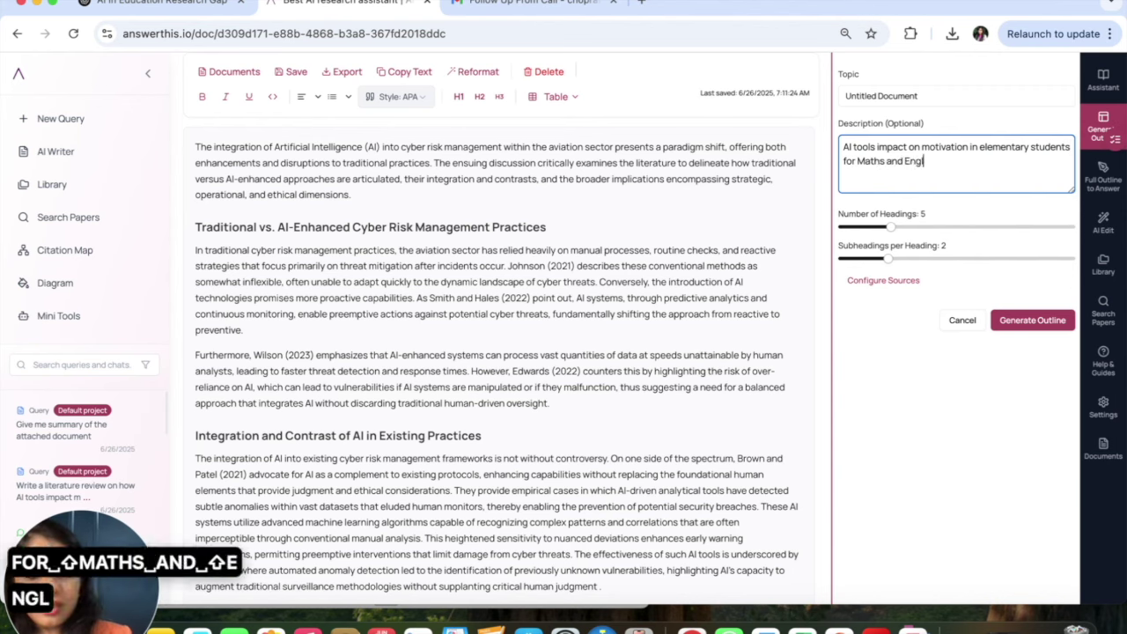
text(ish subjects)
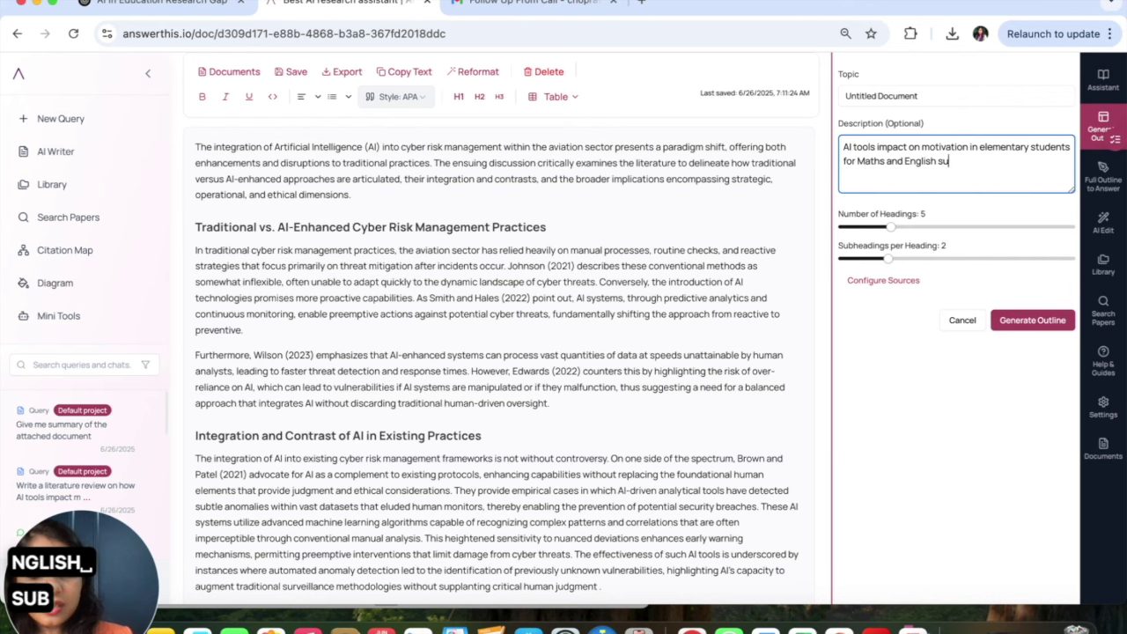
click(1021, 321)
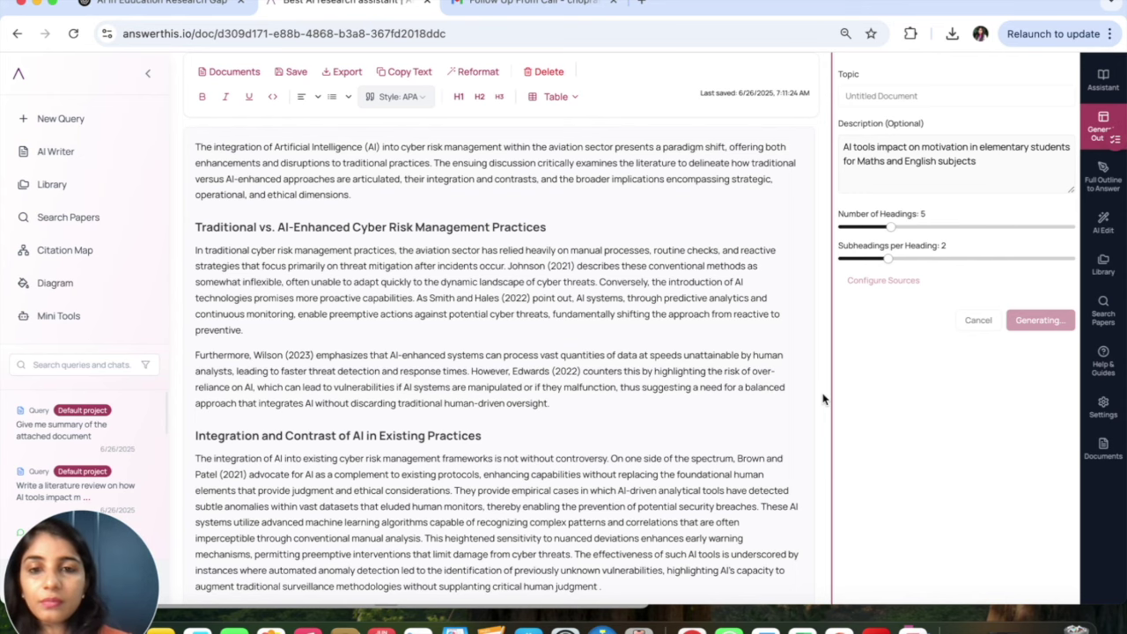
Look through the document and the generated outline, then copy the outline's full text.
scroll(628, 310, down, 3)
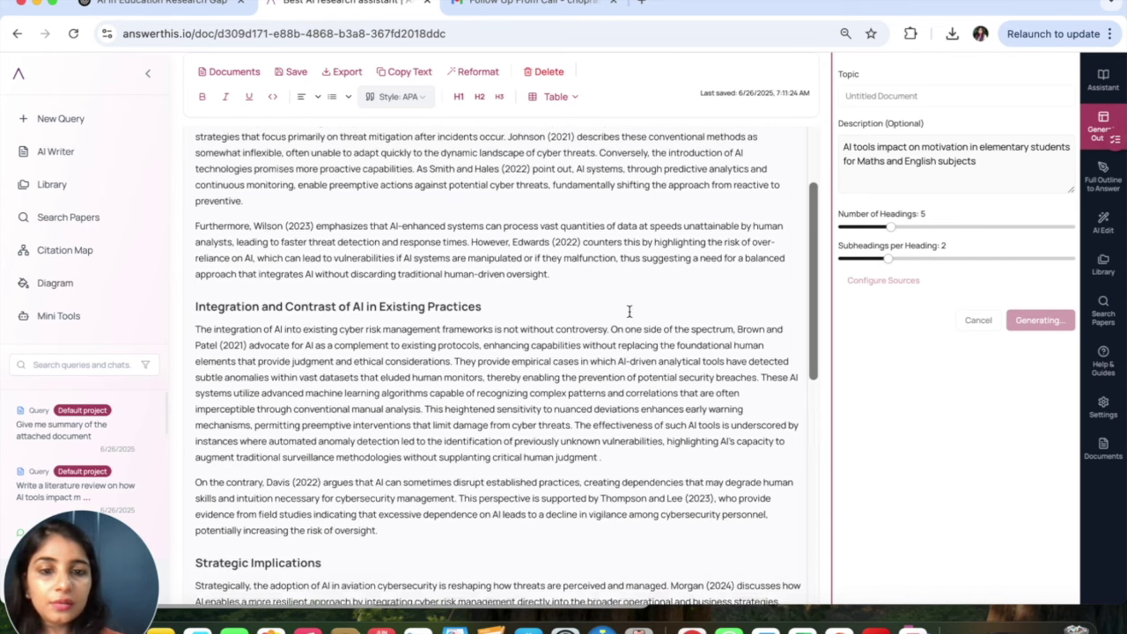
scroll(629, 311, down, 10)
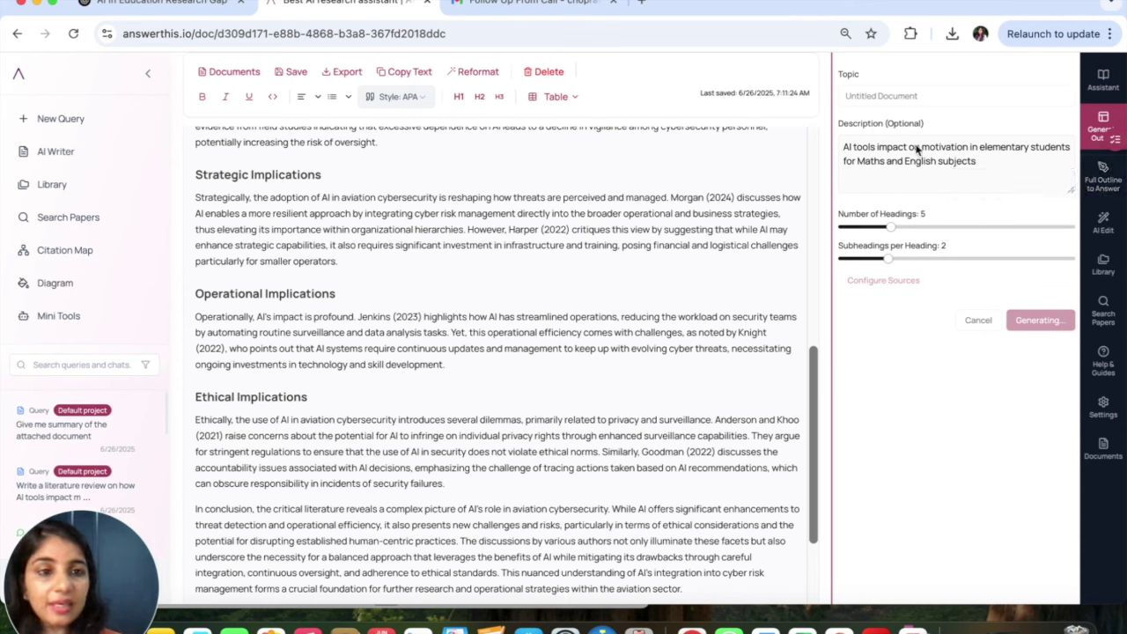
scroll(944, 378, down, 10)
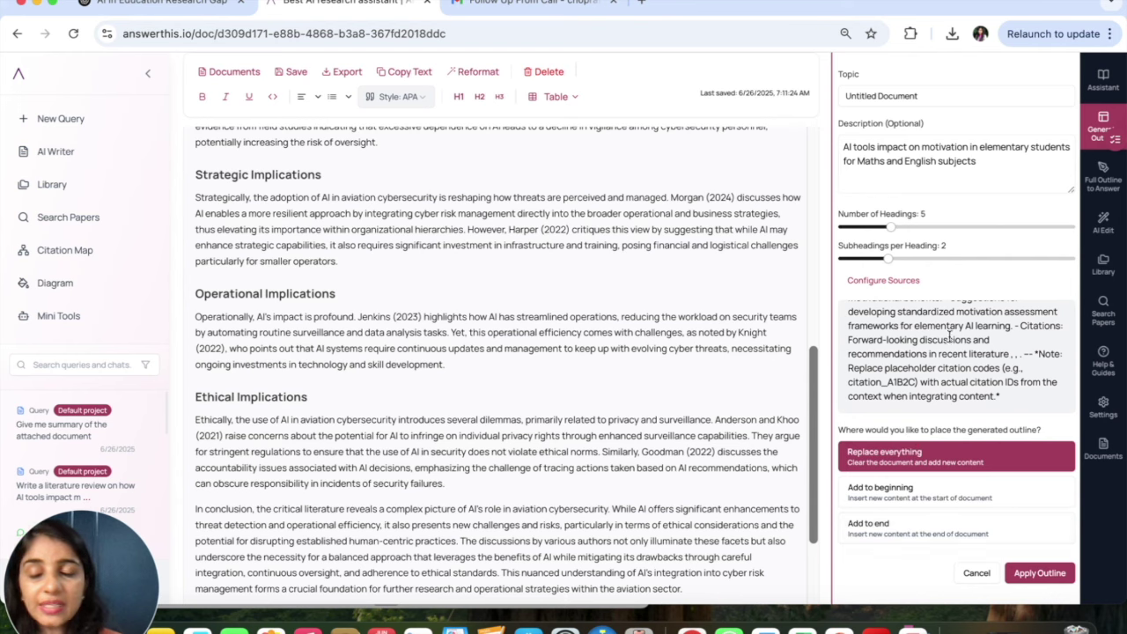
drag(1008, 401, 858, 278)
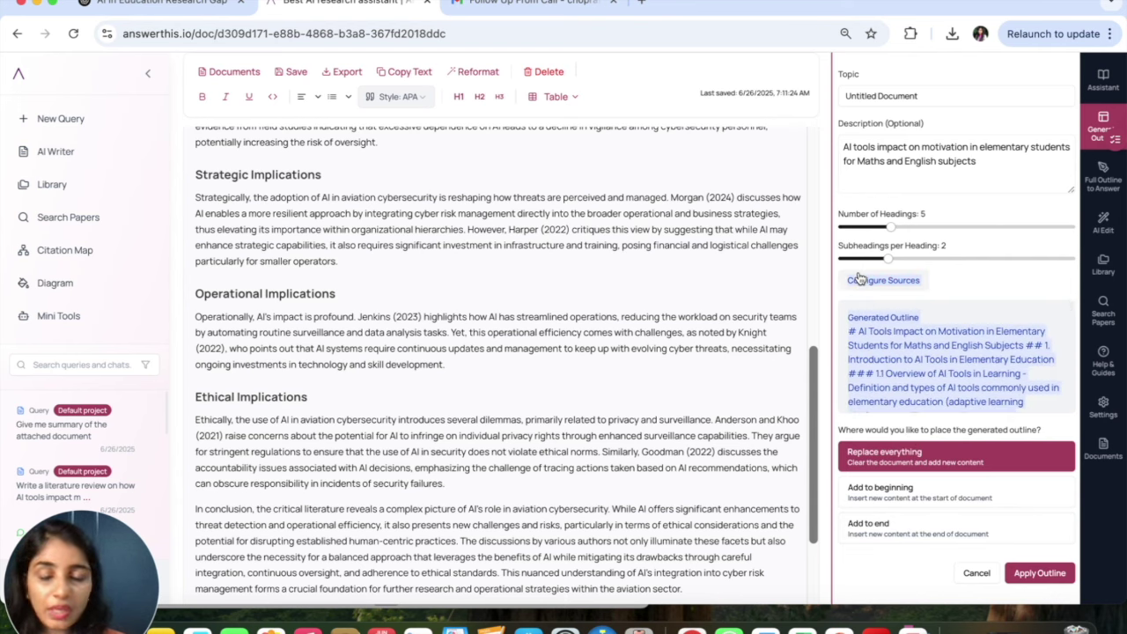
key(super+c)
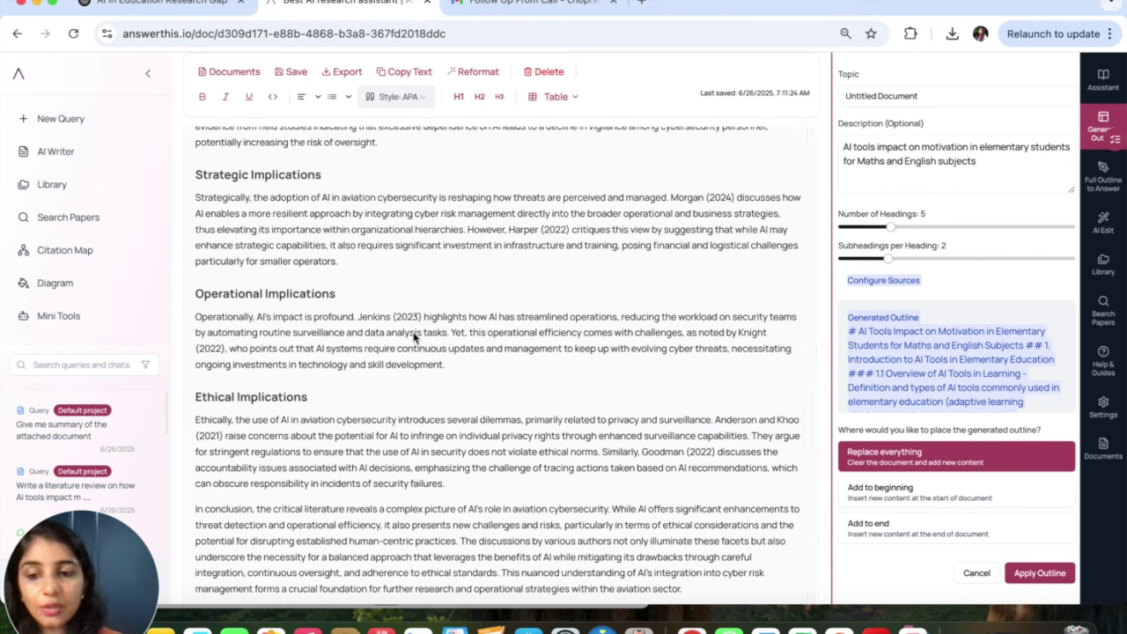
Start generating a full answer from the outline, using the copied outline text as the topic in place of "Untitled Document".
click(1102, 181)
click(918, 173)
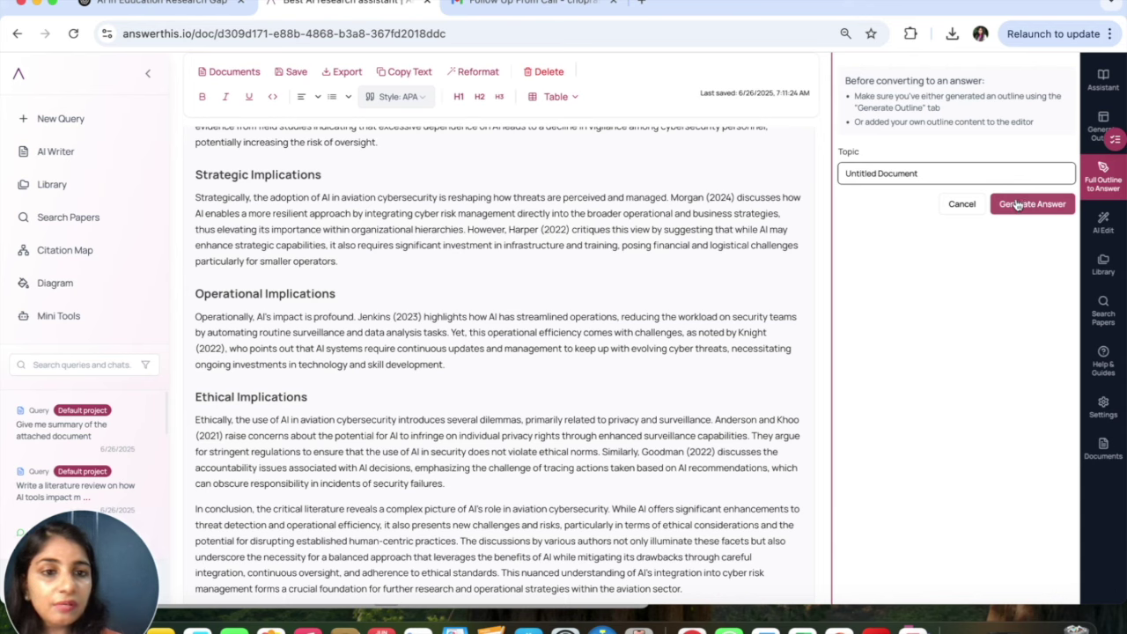
drag(929, 173, 802, 163)
key(super+v)
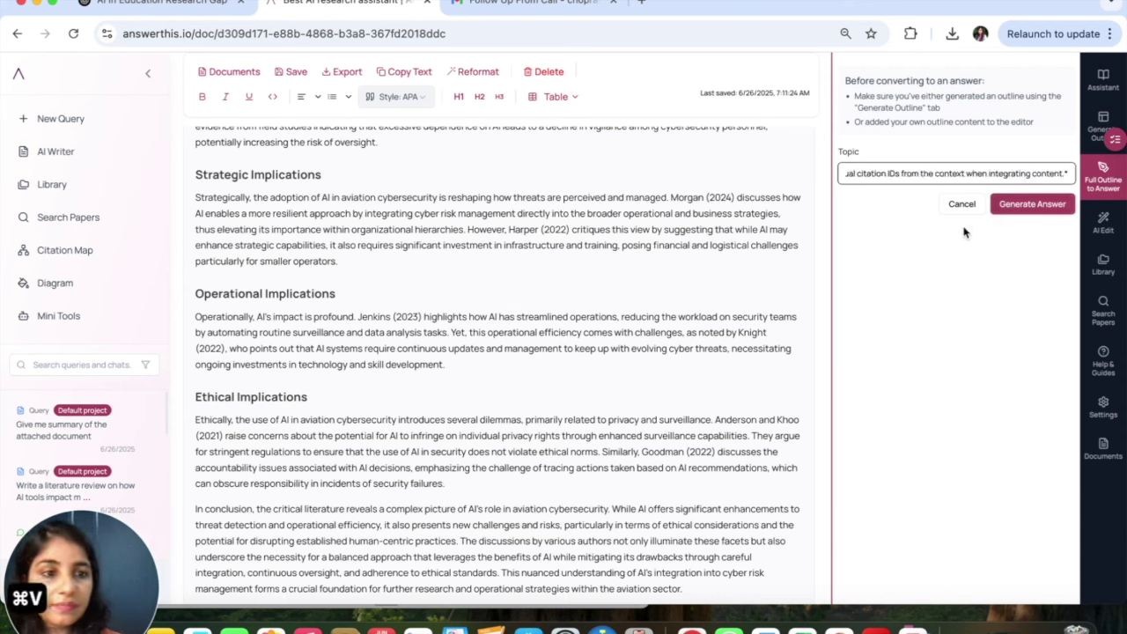
click(1026, 208)
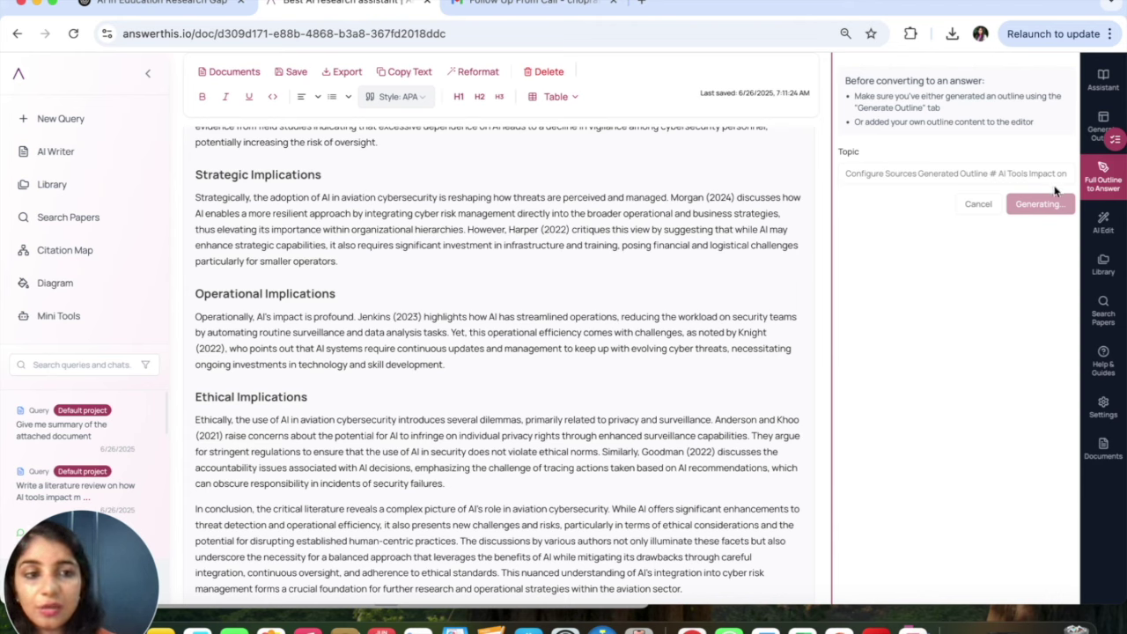
View the AI Edit options, then cite the library paper "Intelligent tutoring systems and learning outcomes: A meta-analysis" at the end of the "Ethical Implications" first paragraph.
click(1107, 227)
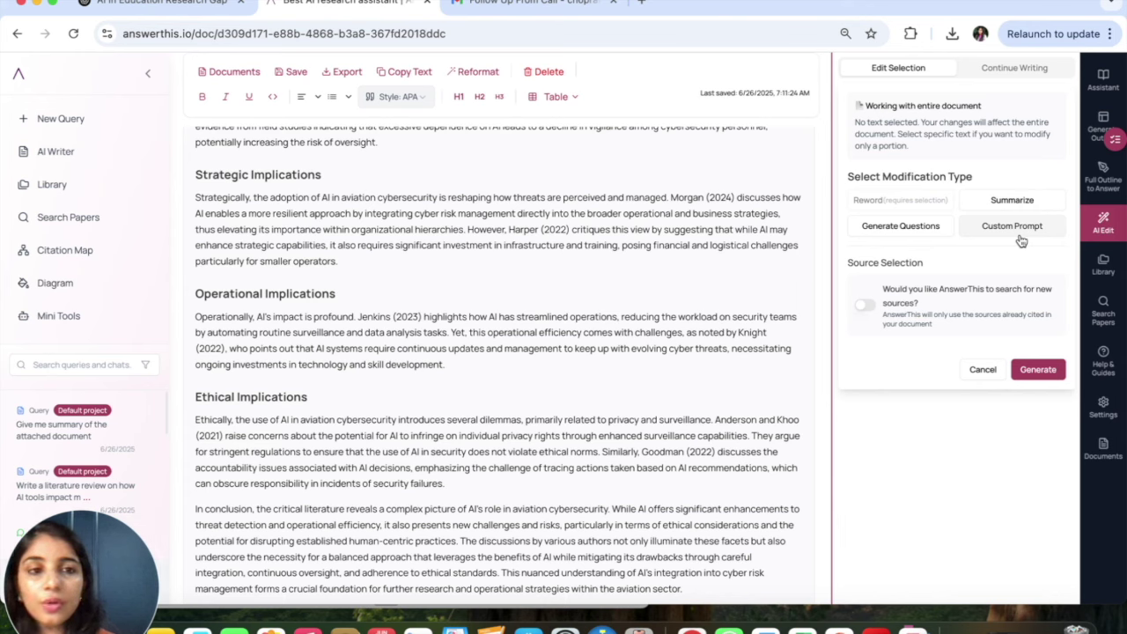
click(1100, 262)
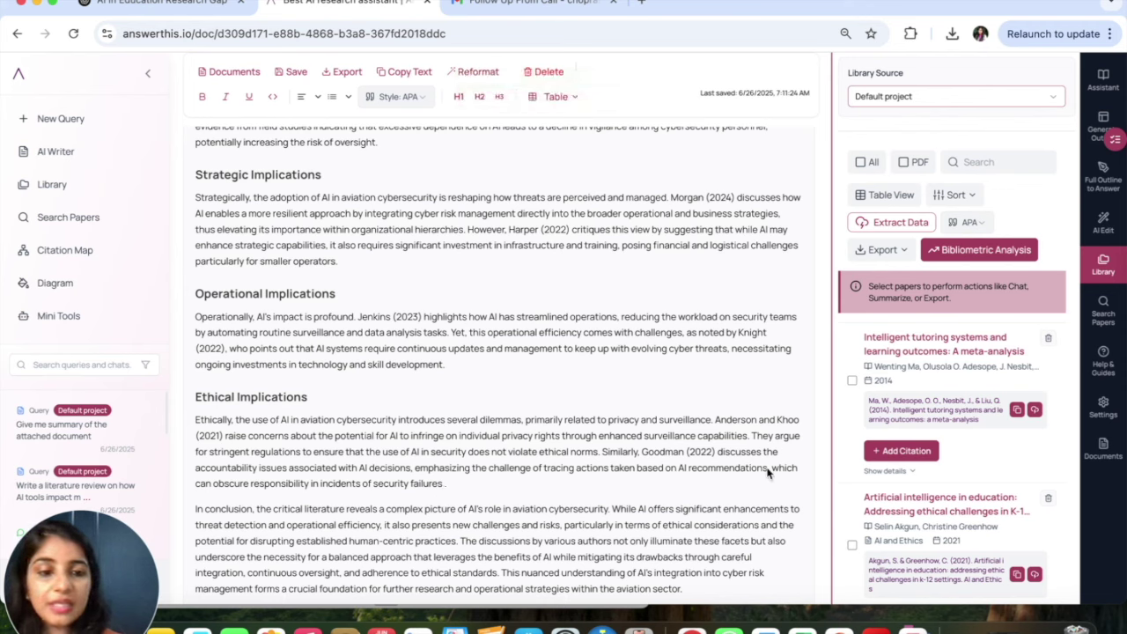
click(907, 450)
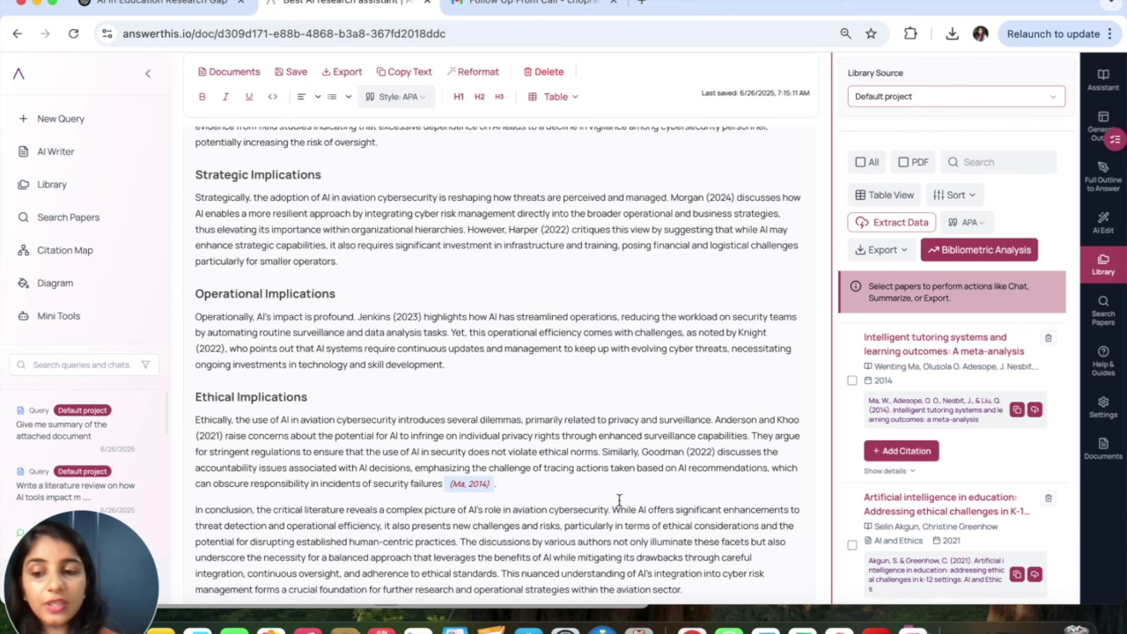
scroll(619, 500, down, 4)
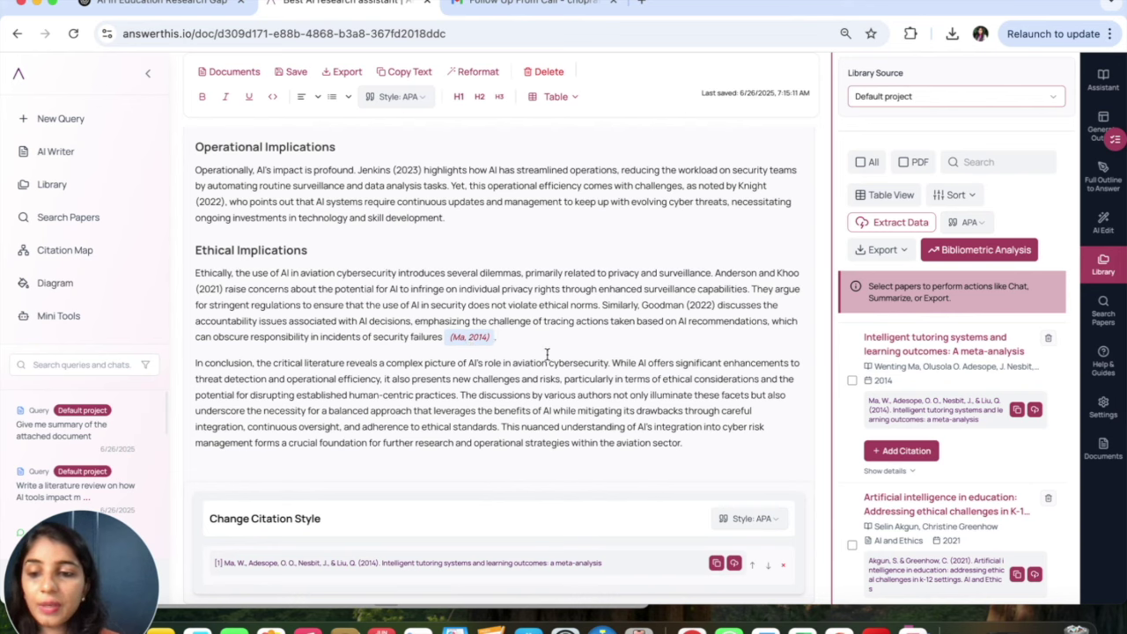
Search the paper database for the phrase "AI's integration into cyber risk" copied from the document's concluding paragraph.
click(1104, 317)
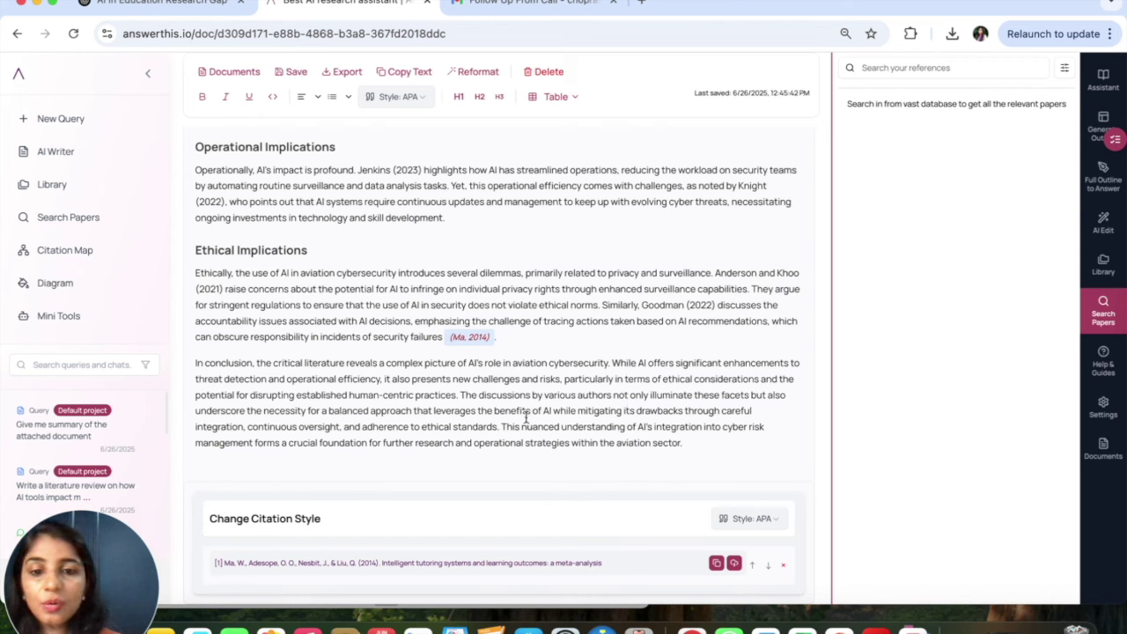
drag(532, 410, 682, 443)
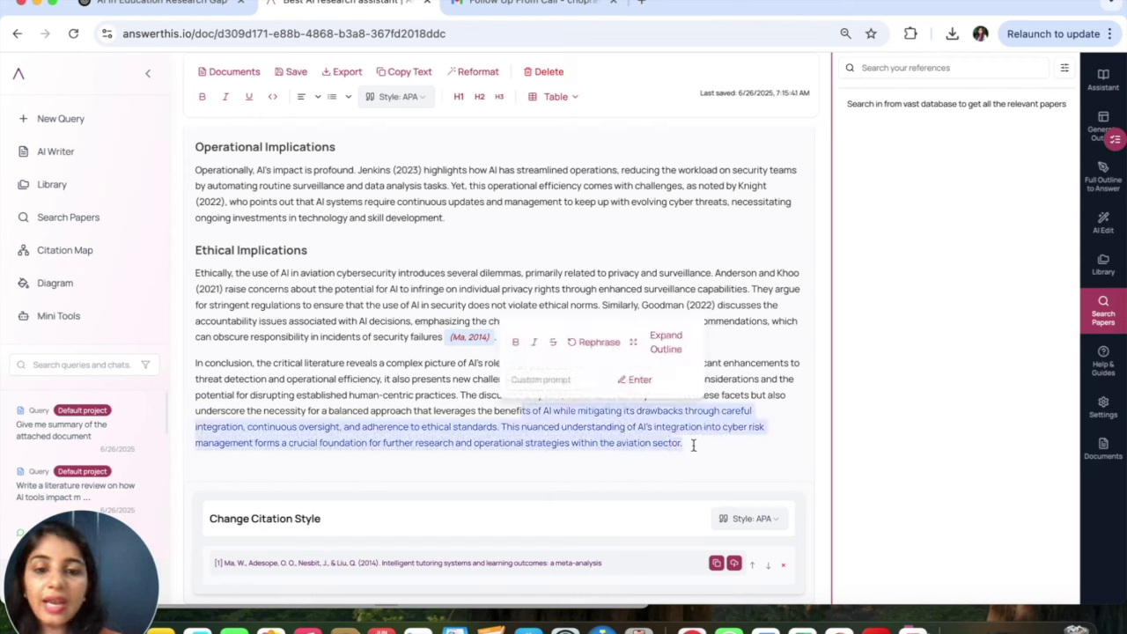
click(684, 437)
drag(709, 456, 503, 426)
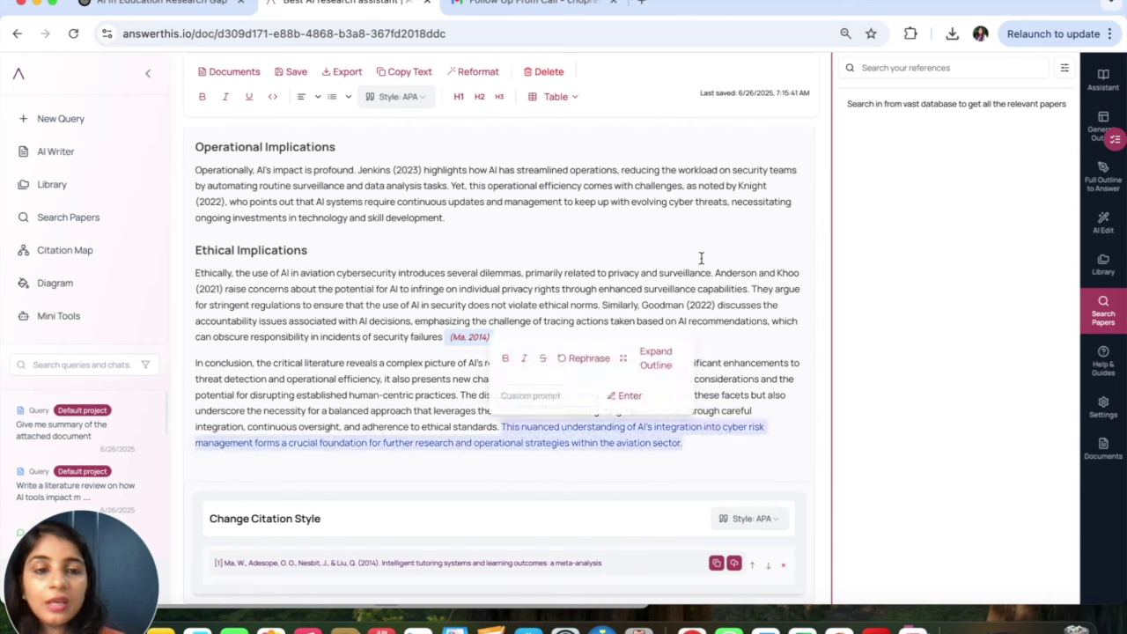
click(891, 69)
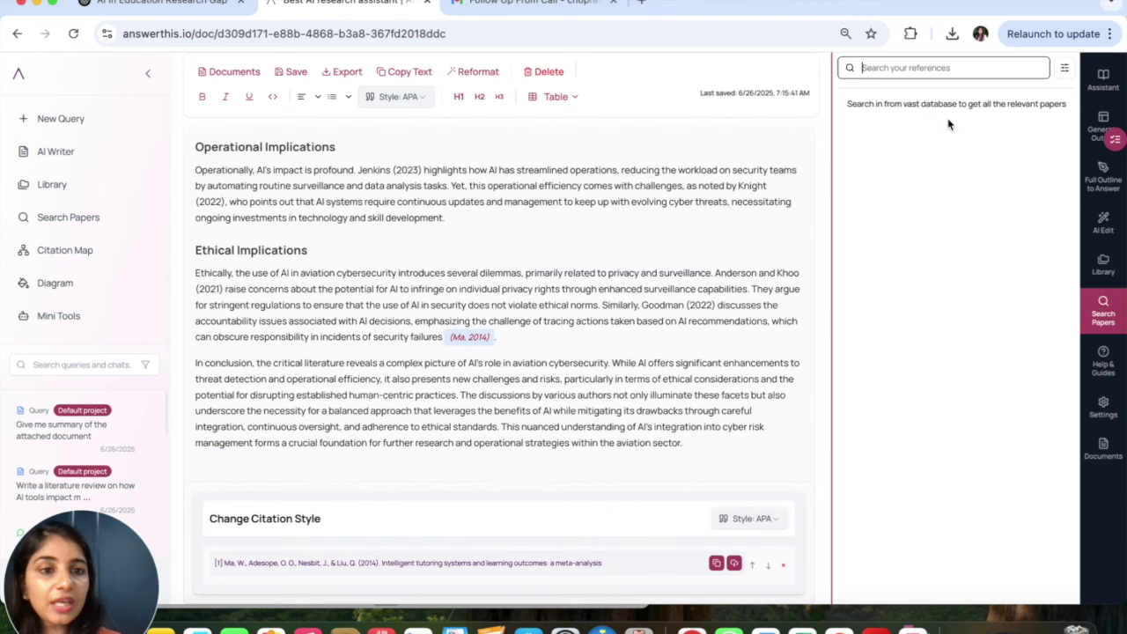
click(681, 444)
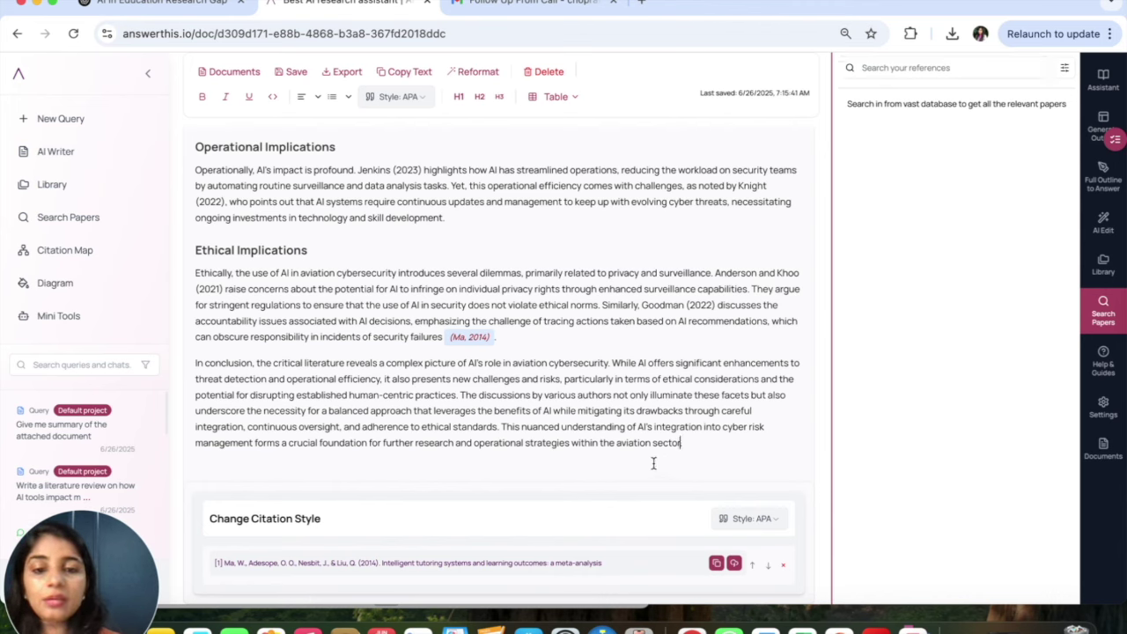
drag(636, 428, 763, 430)
key(super+c)
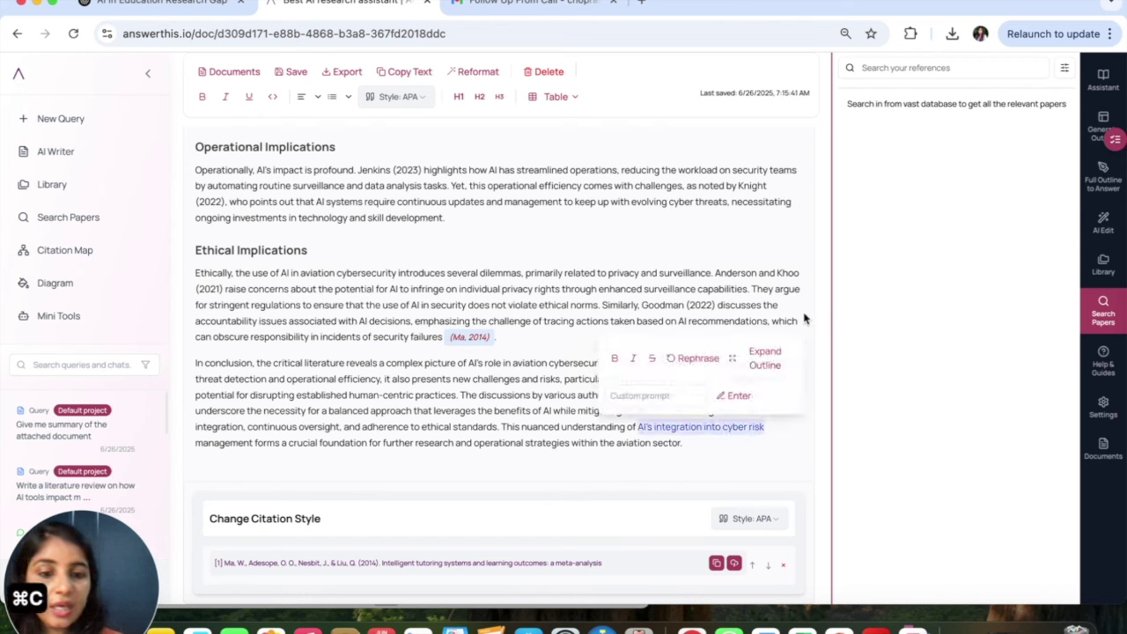
click(898, 67)
key(super+v)
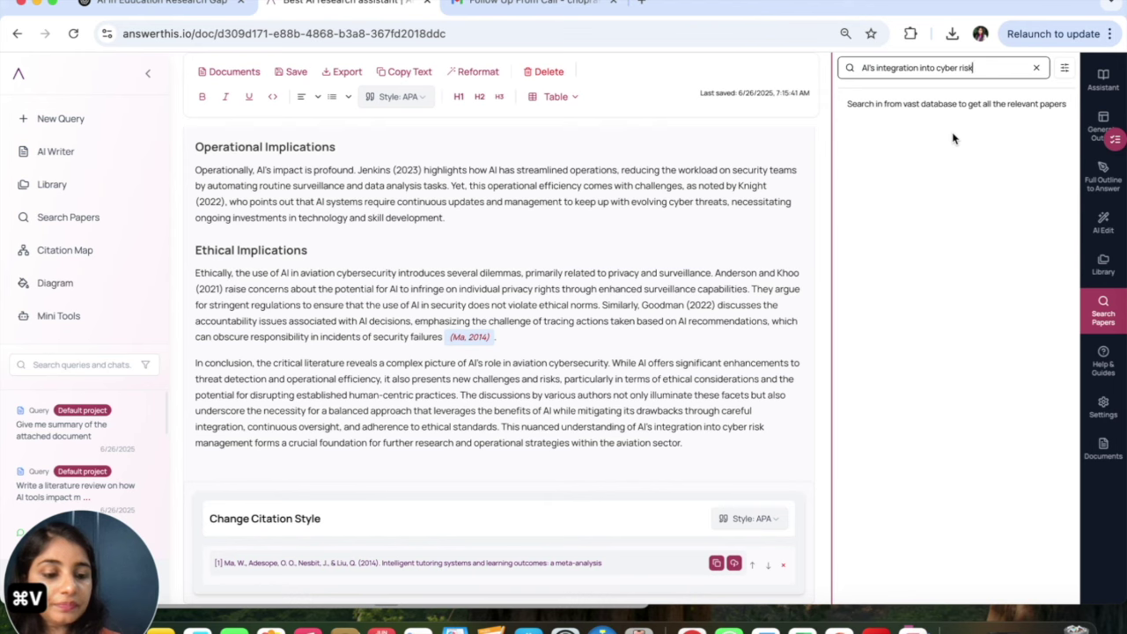
key(Return)
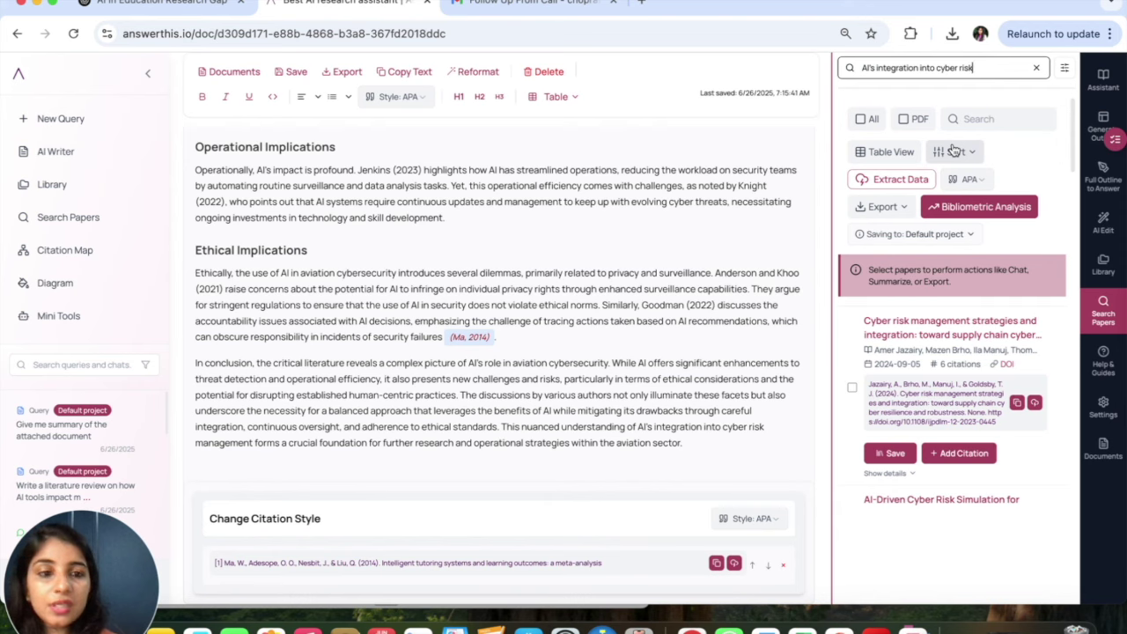
Cite the found 2024 paper "Cyber risk management strategies and integration" at the end of the concluding paragraph's last sentence.
scroll(905, 331, down, 1)
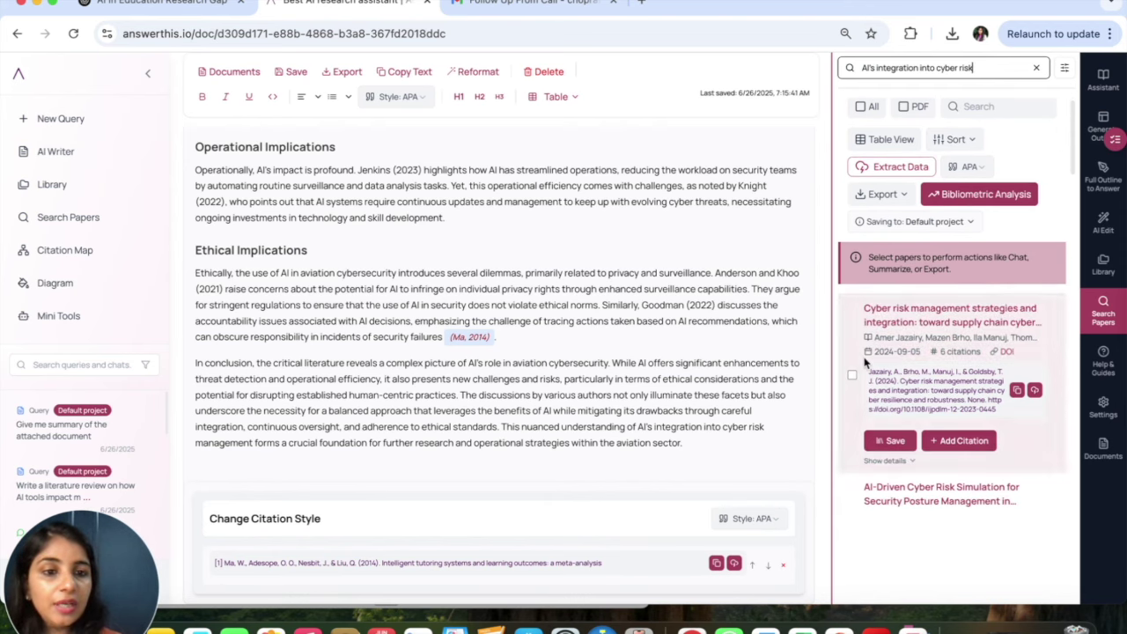
scroll(866, 359, down, 2)
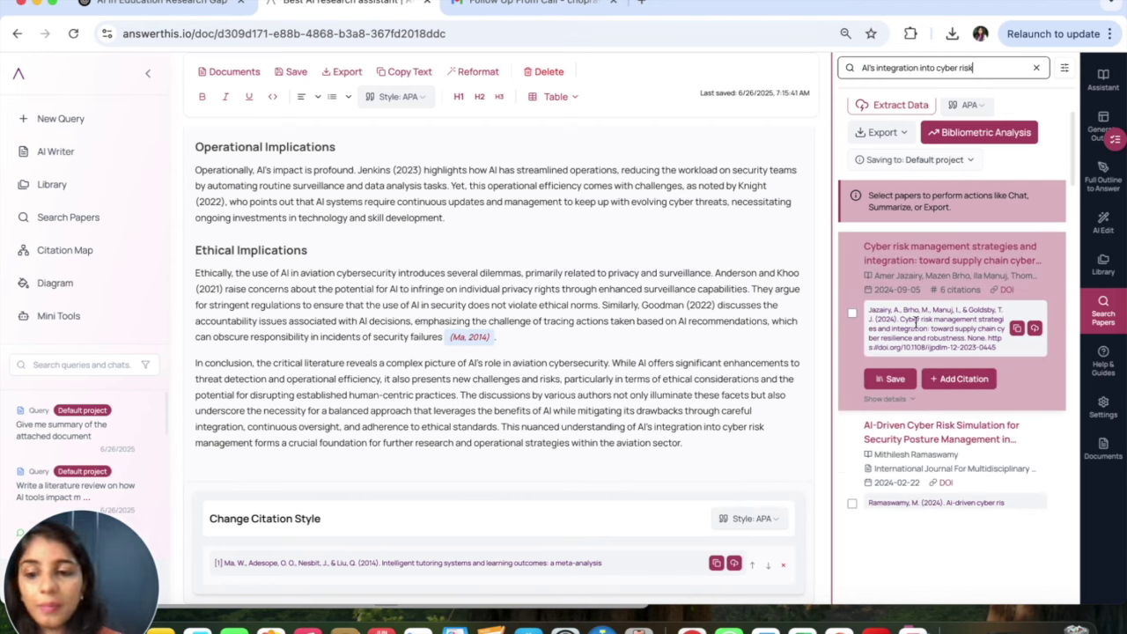
scroll(927, 354, down, 3)
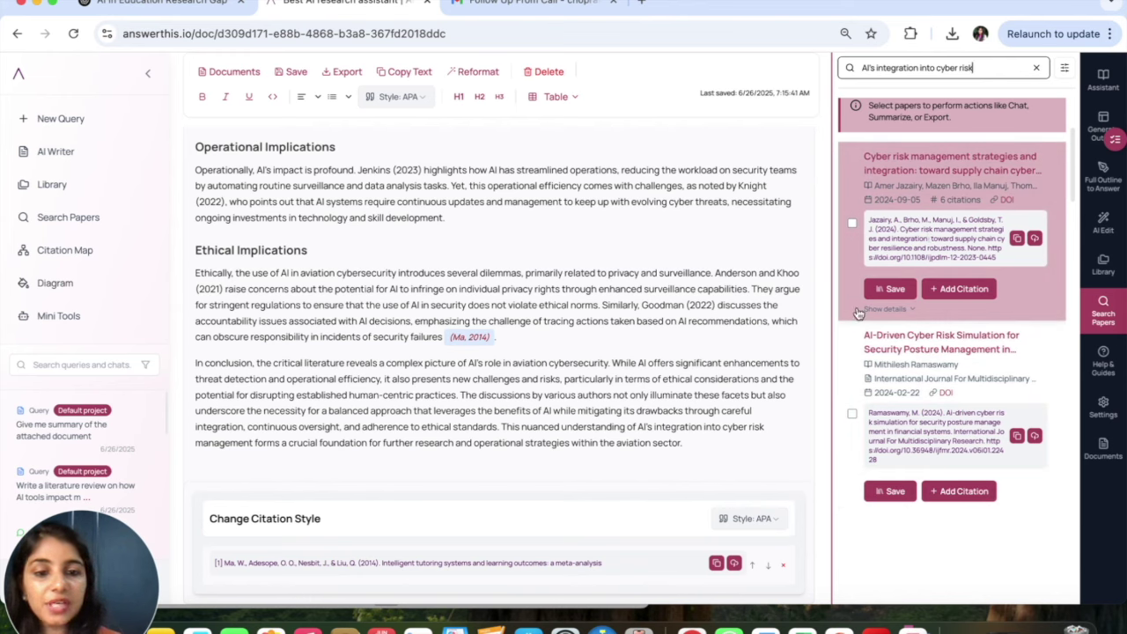
click(681, 449)
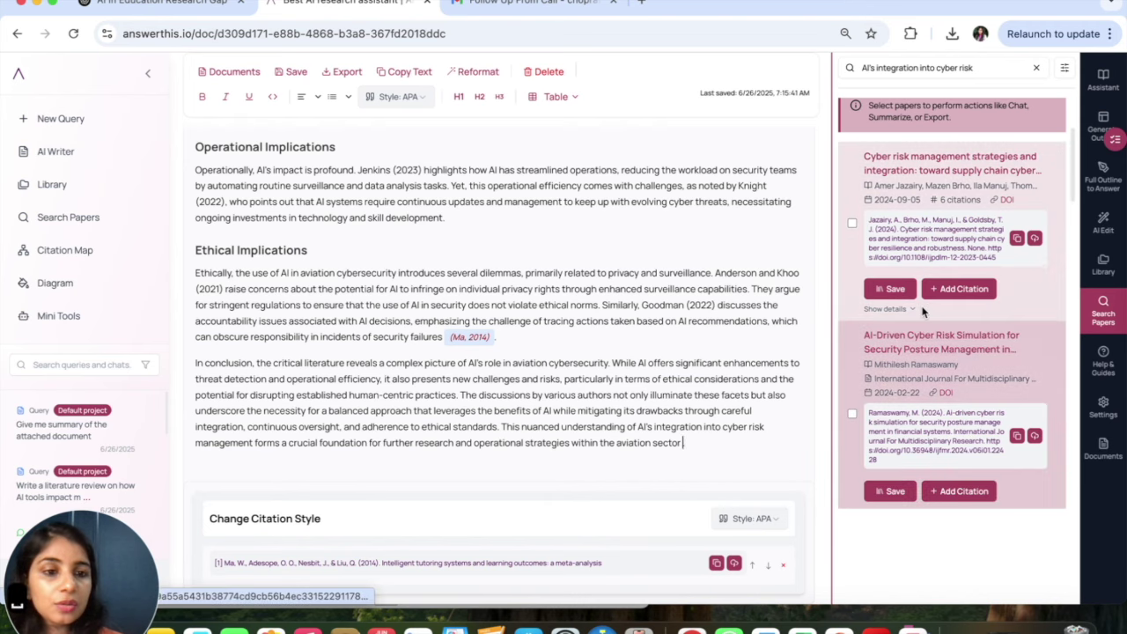
click(955, 290)
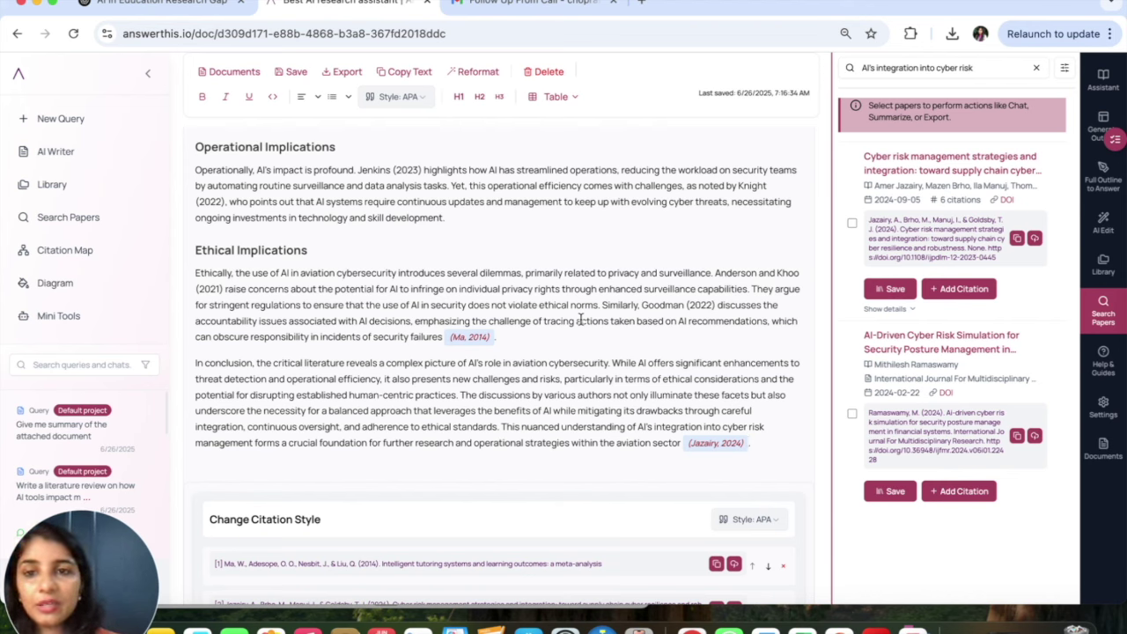
Review the full answer generated from the outline on AI tools' impact on elementary students' motivation, through to its final recommendations.
click(1113, 225)
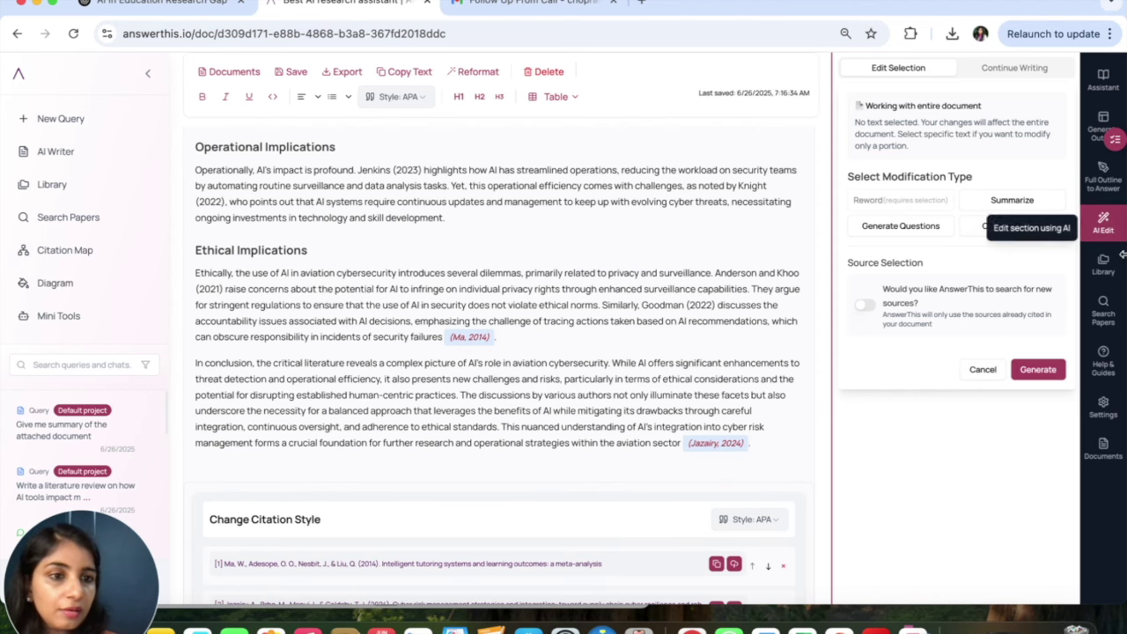
click(1104, 180)
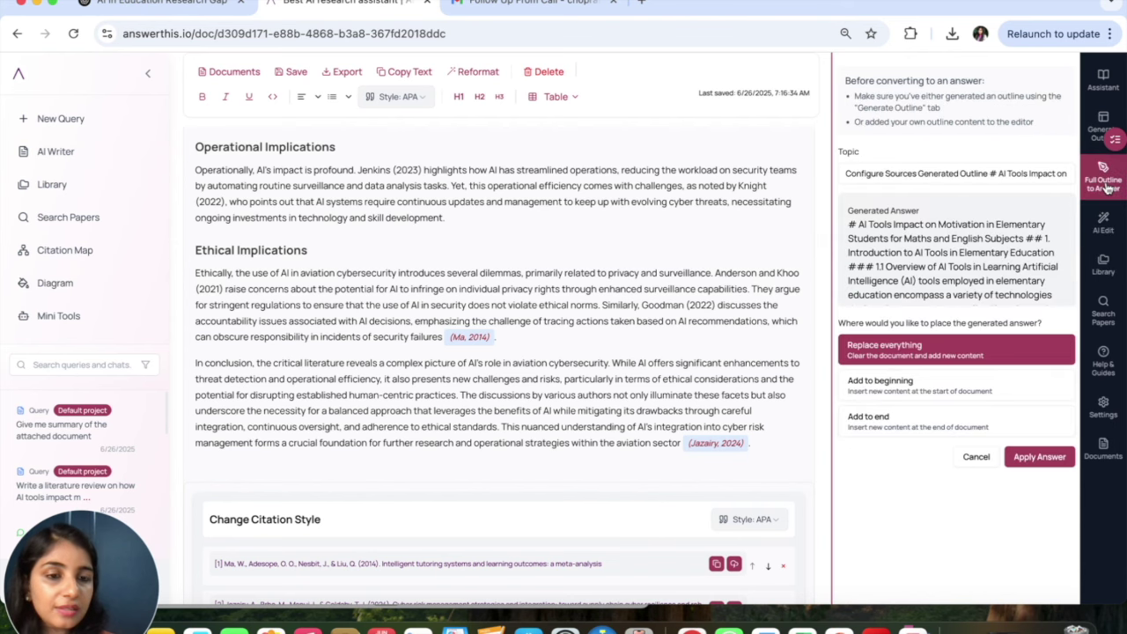
scroll(970, 295, down, 3)
scroll(971, 295, down, 10)
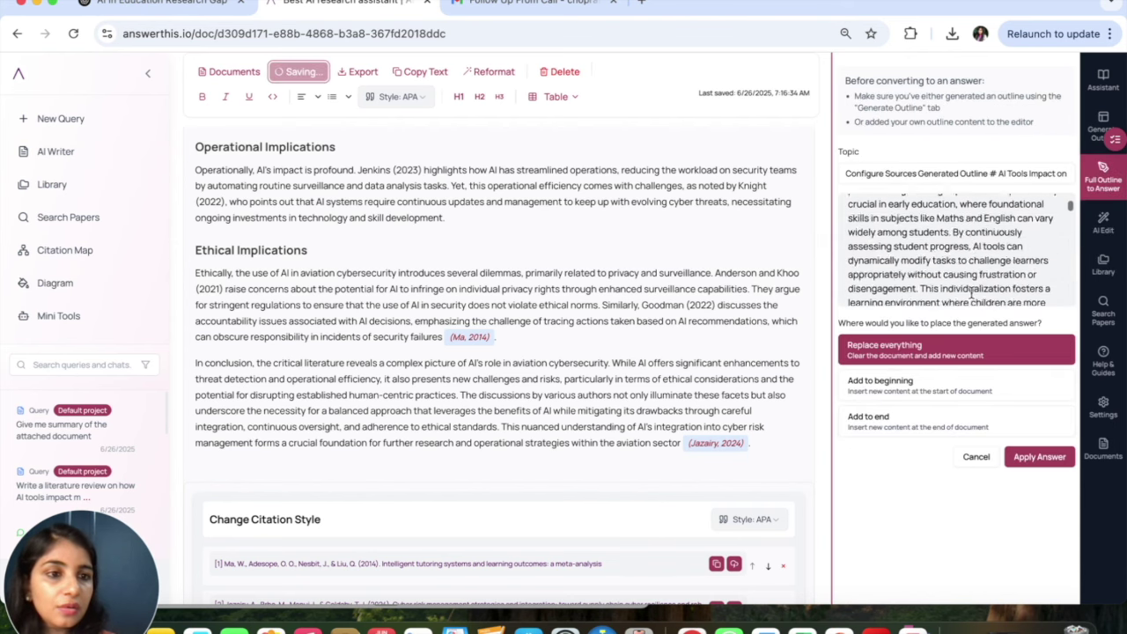
scroll(970, 295, down, 8)
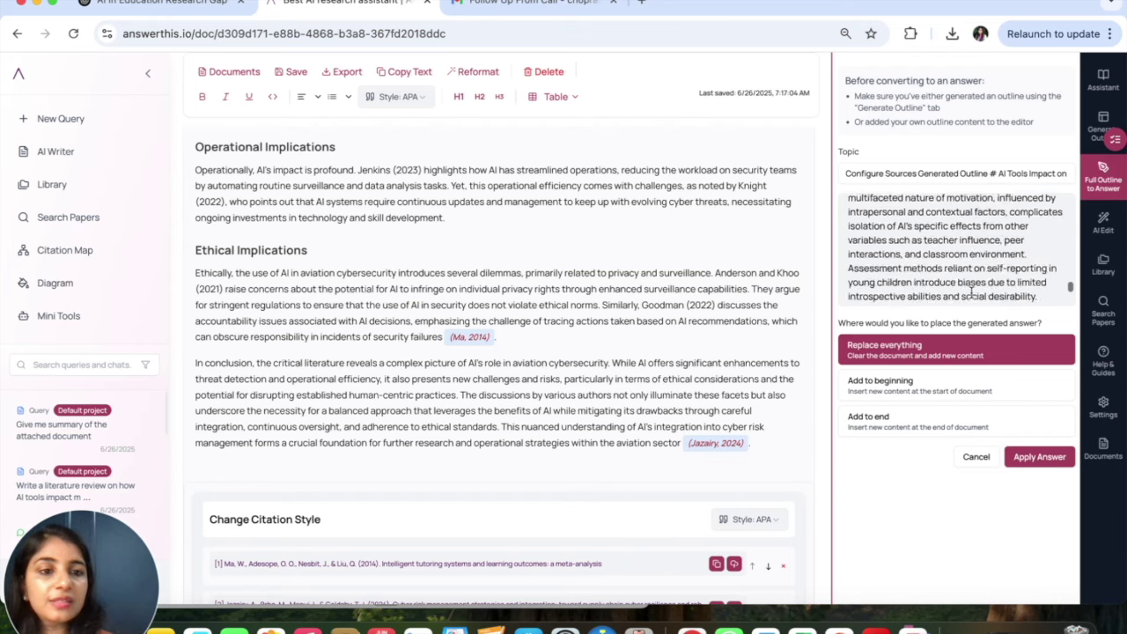
scroll(949, 237, up, 20)
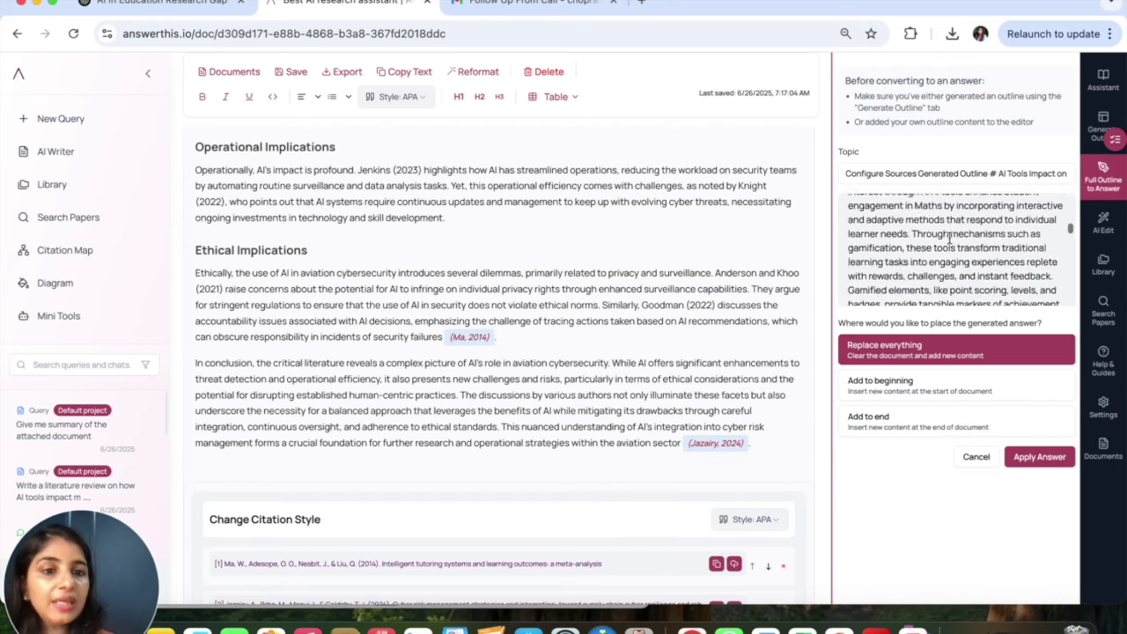
scroll(923, 247, down, 10)
scroll(921, 246, down, 5)
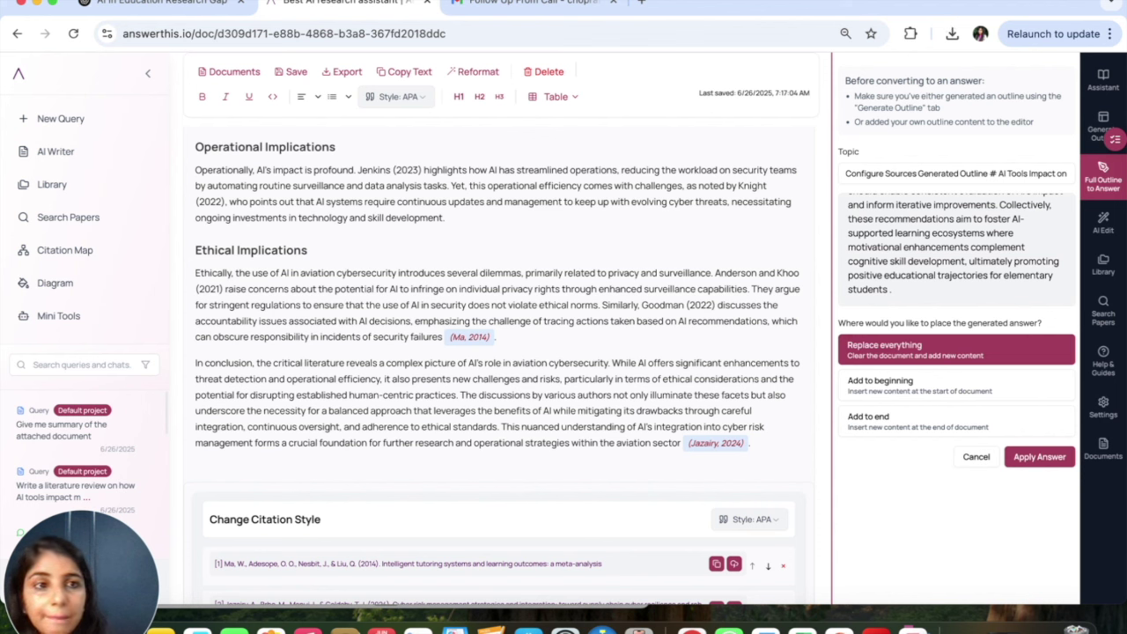
Switch to the "AI in Education" literature review in Word, check the "papers" collection in Zotero, and display Word's Zotero citation tools.
key(super+Tab)
scroll(782, 245, up, 20)
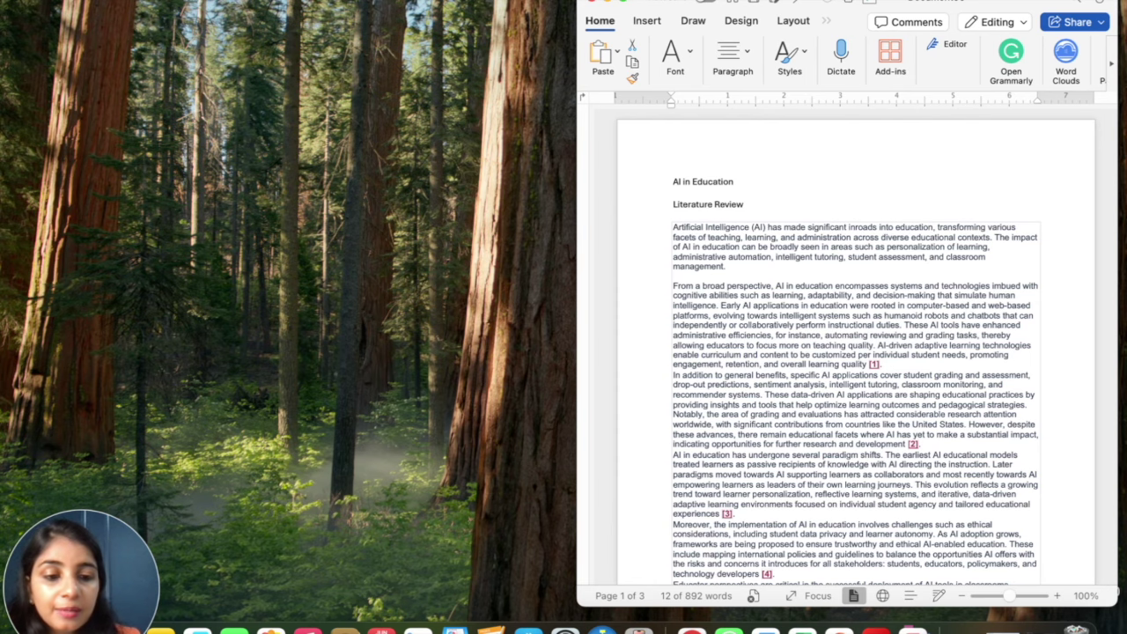
click(912, 628)
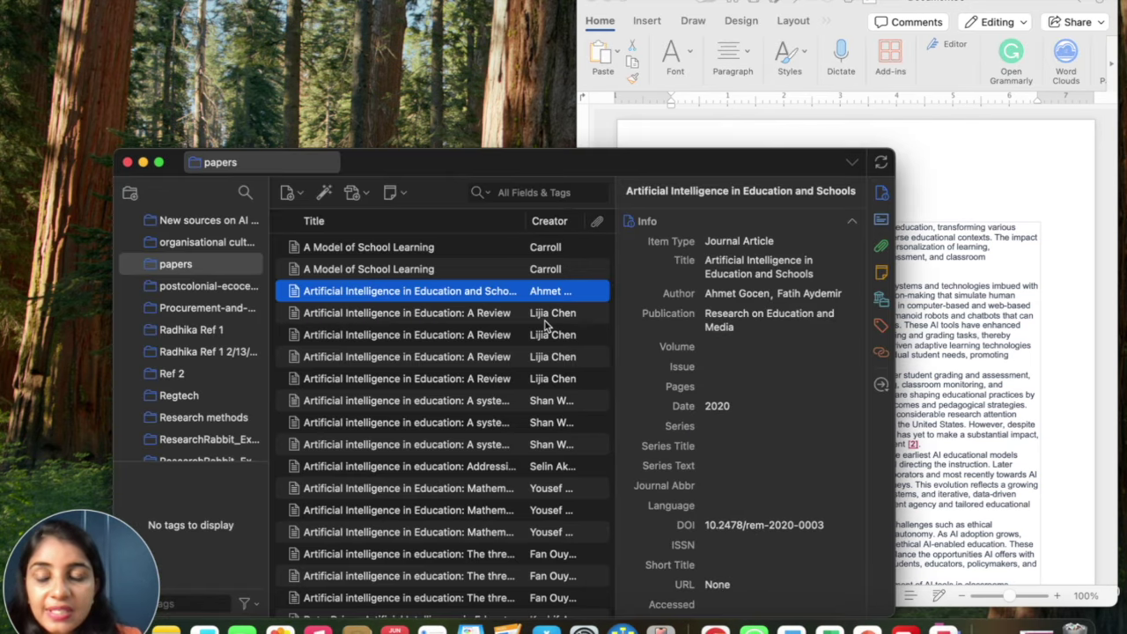
scroll(434, 371, down, 1)
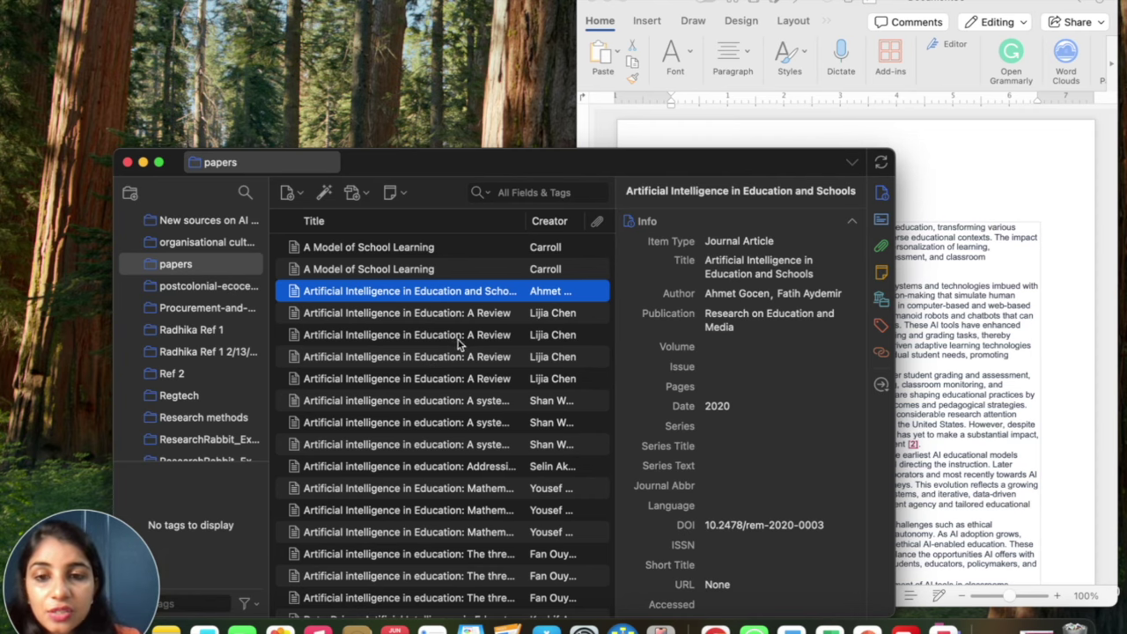
click(984, 289)
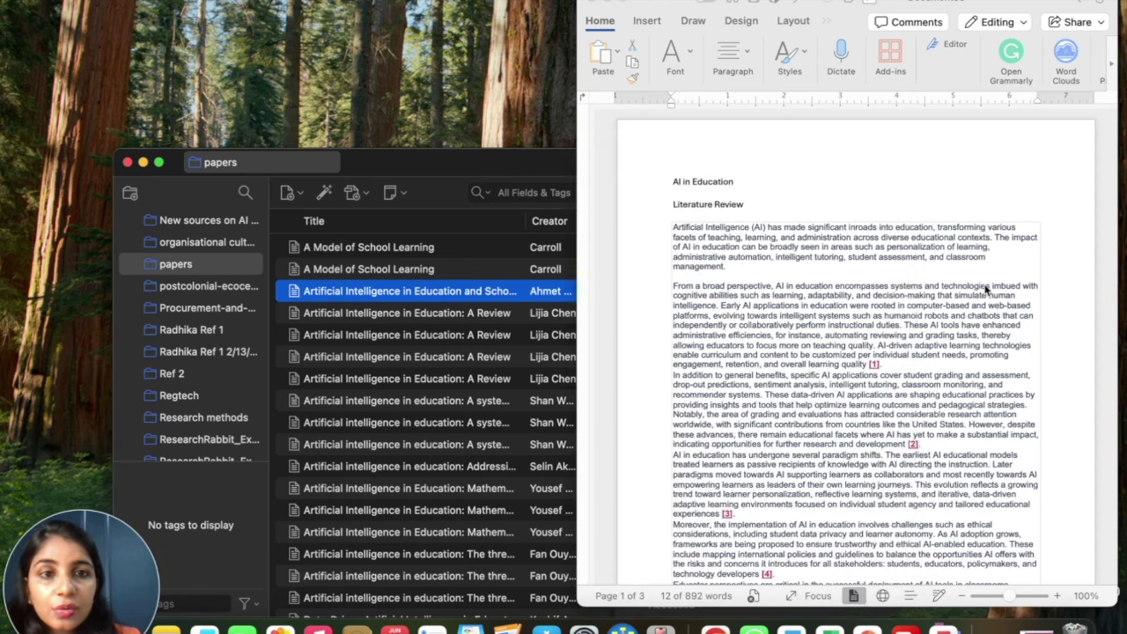
click(825, 21)
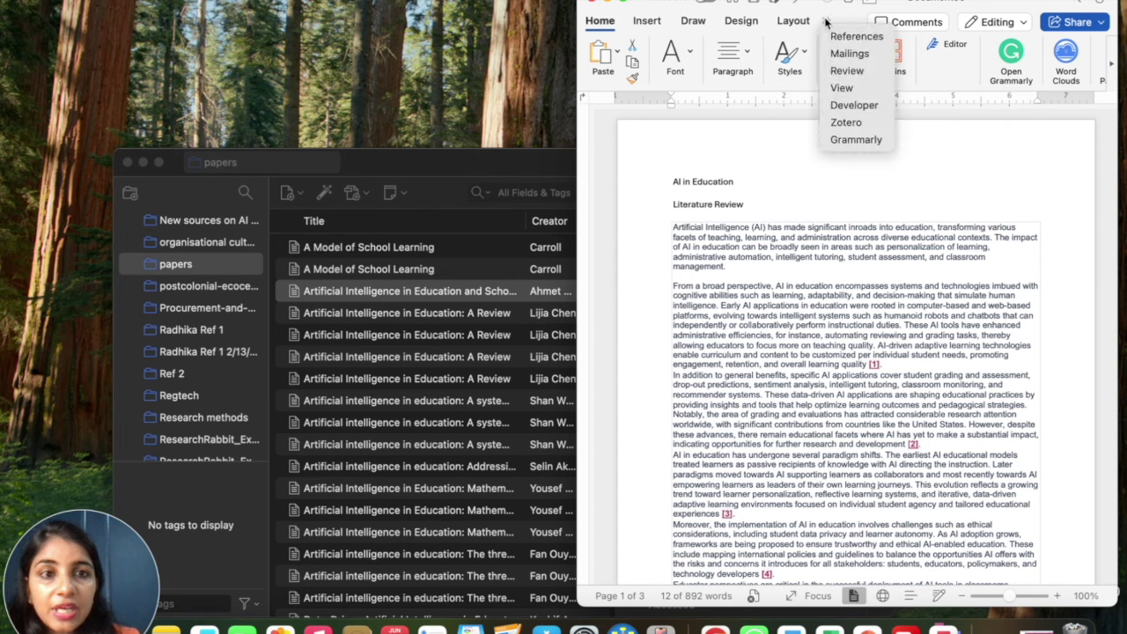
click(856, 123)
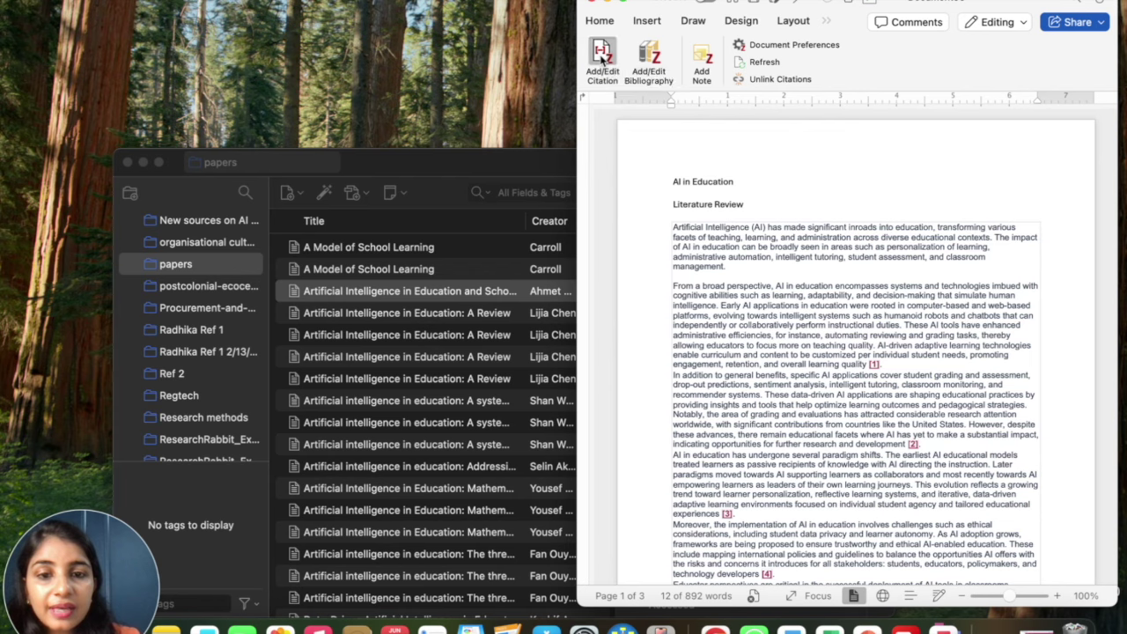
Cite "Artificial Intelligence in Education and Schools" from Zotero at the end of the first paragraph, using American Psychological Association (APA) 7th edition style.
click(723, 269)
key(BackSpace)
text(.)
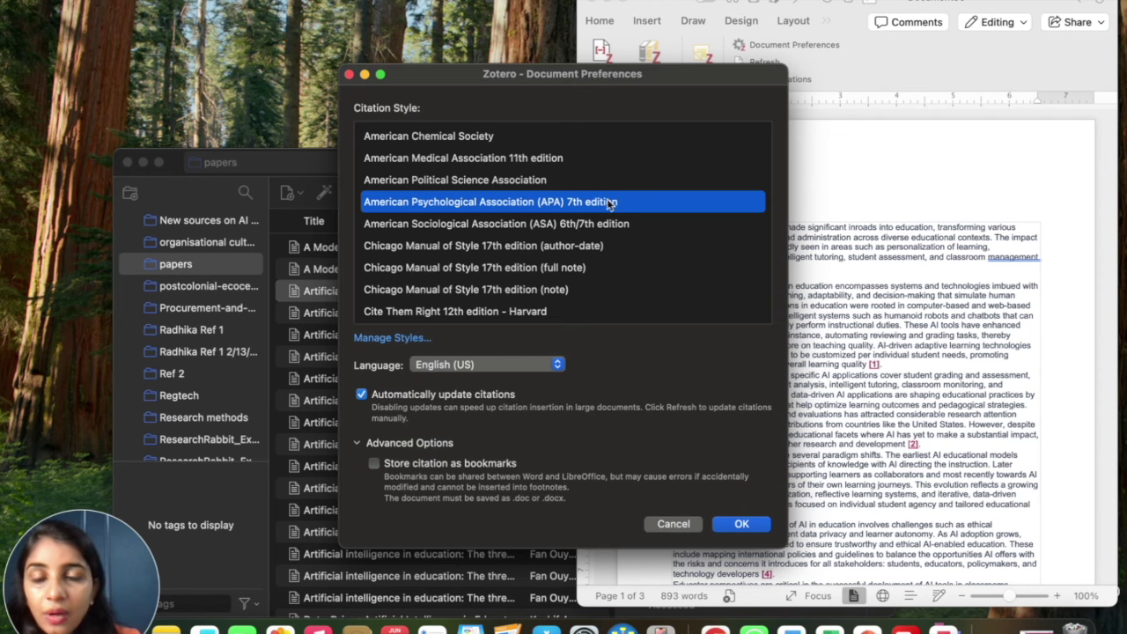
click(739, 527)
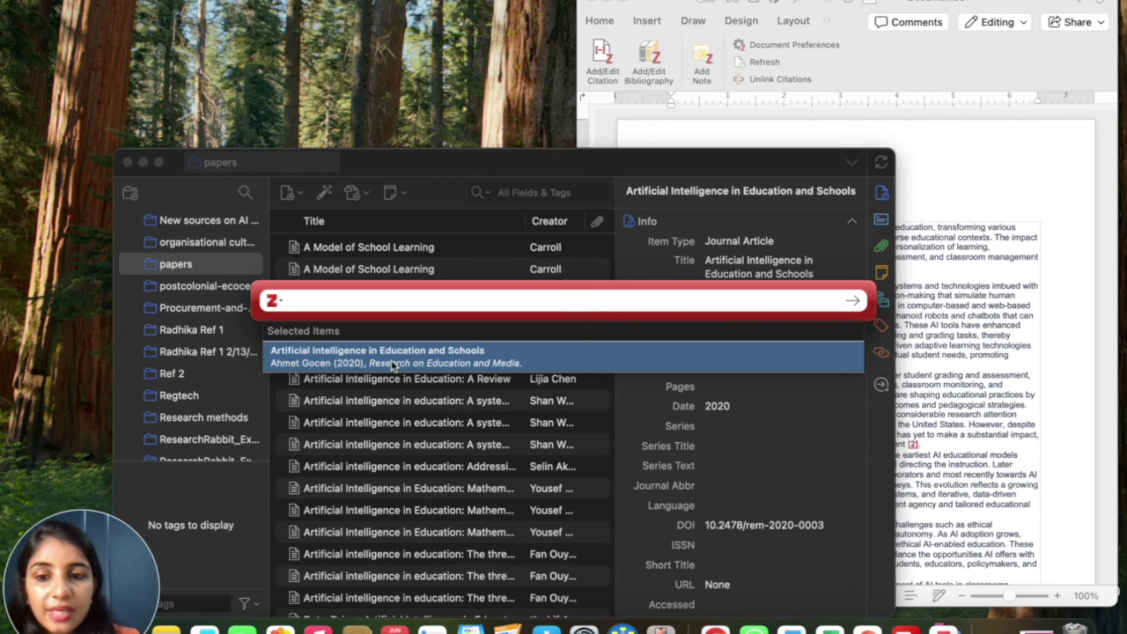
click(393, 356)
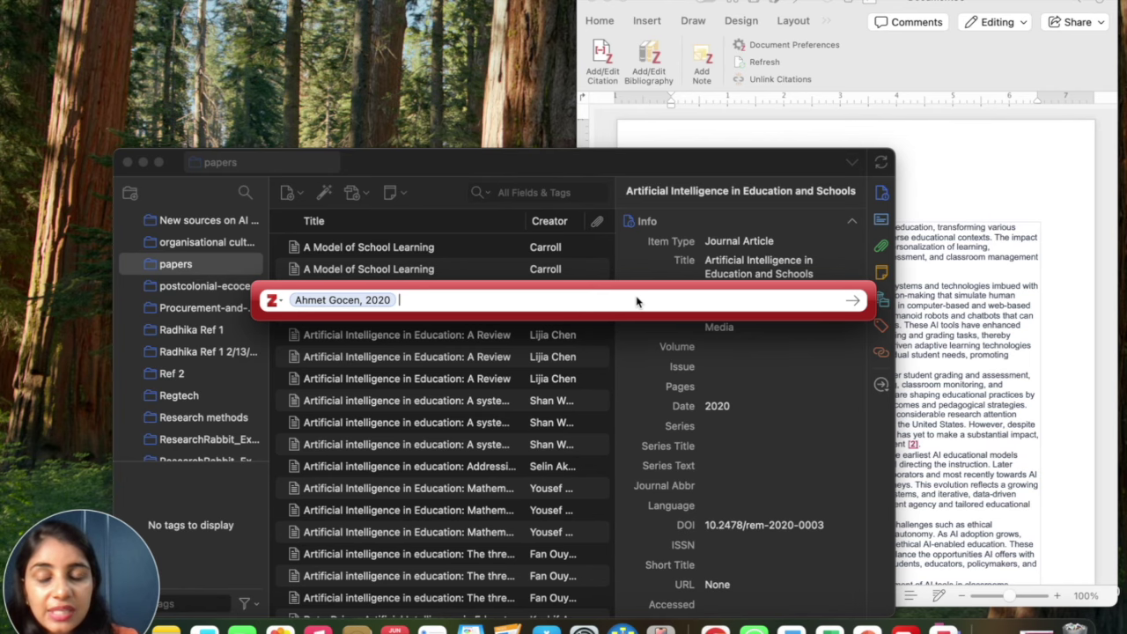
key(Return)
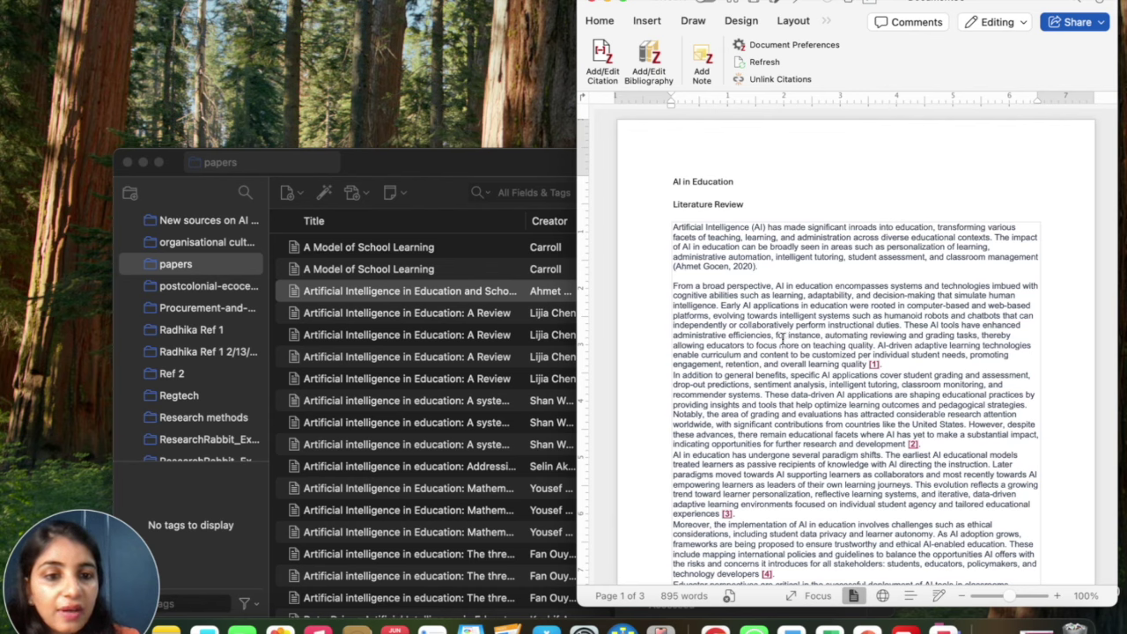
Cite the Zotero paper "Artificial intelligence in education: A systematic literature review" after "teaching quality" in the second paragraph.
click(871, 345)
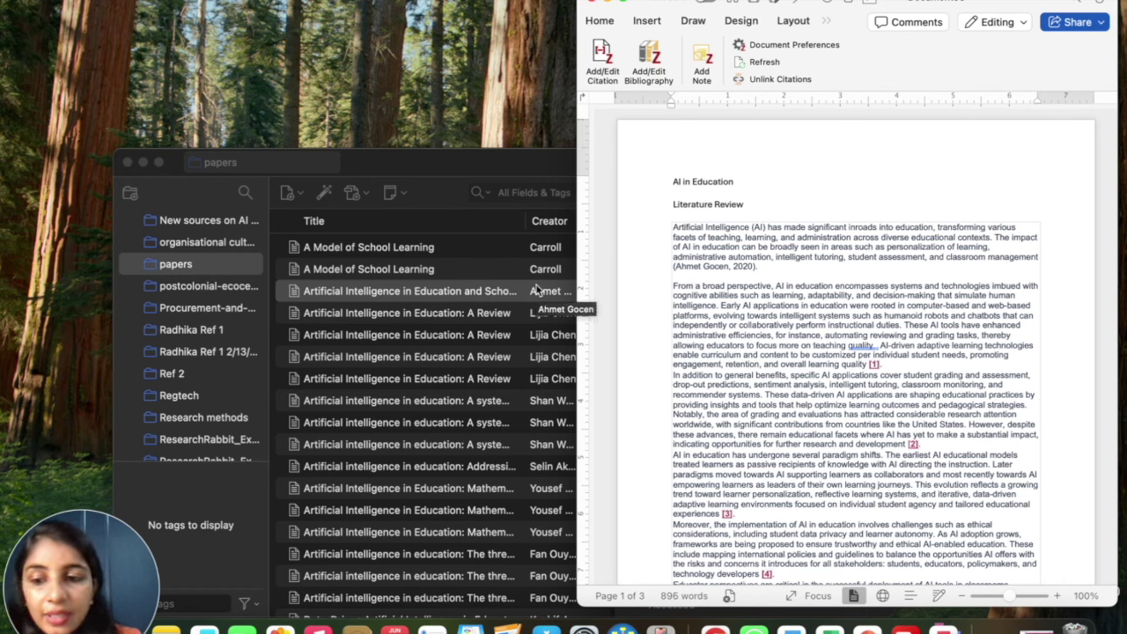
click(431, 404)
click(432, 404)
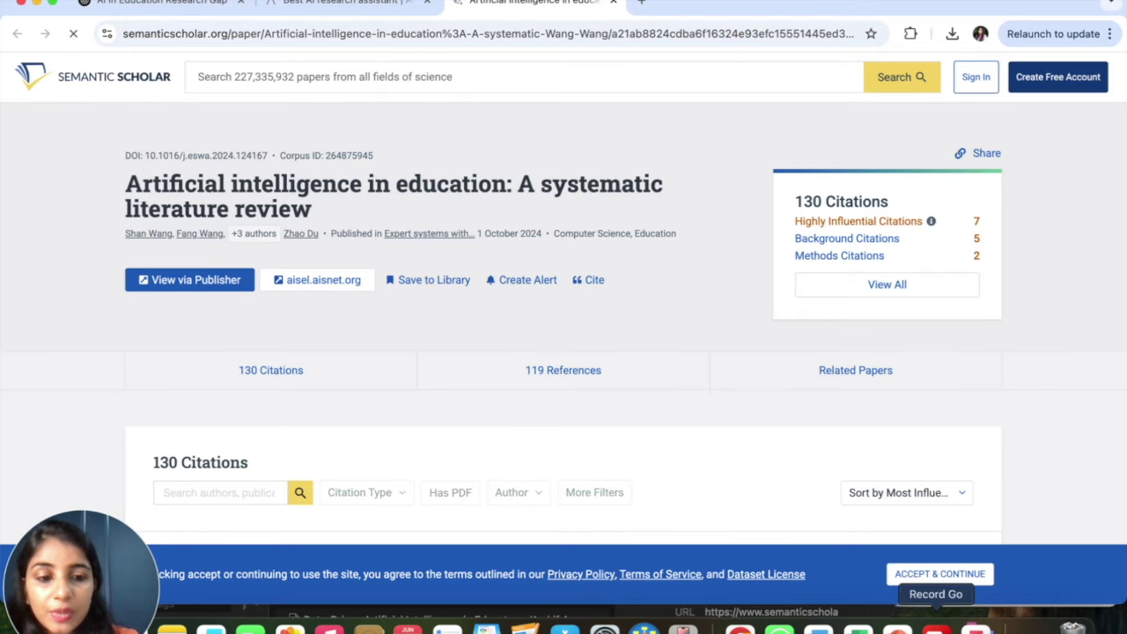
click(34, 5)
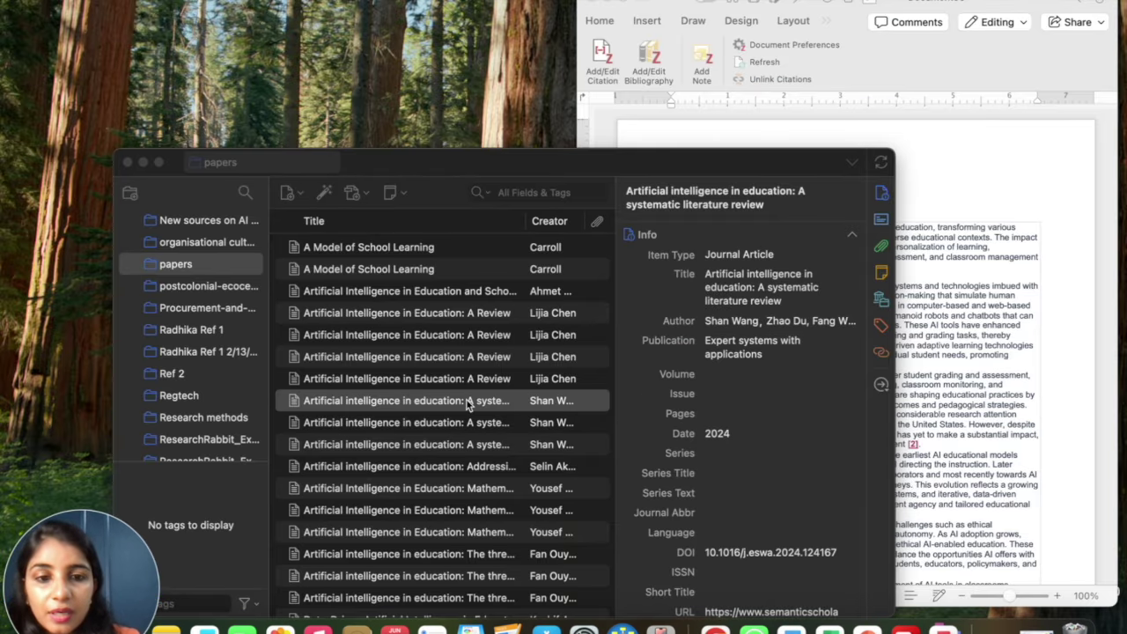
click(1012, 345)
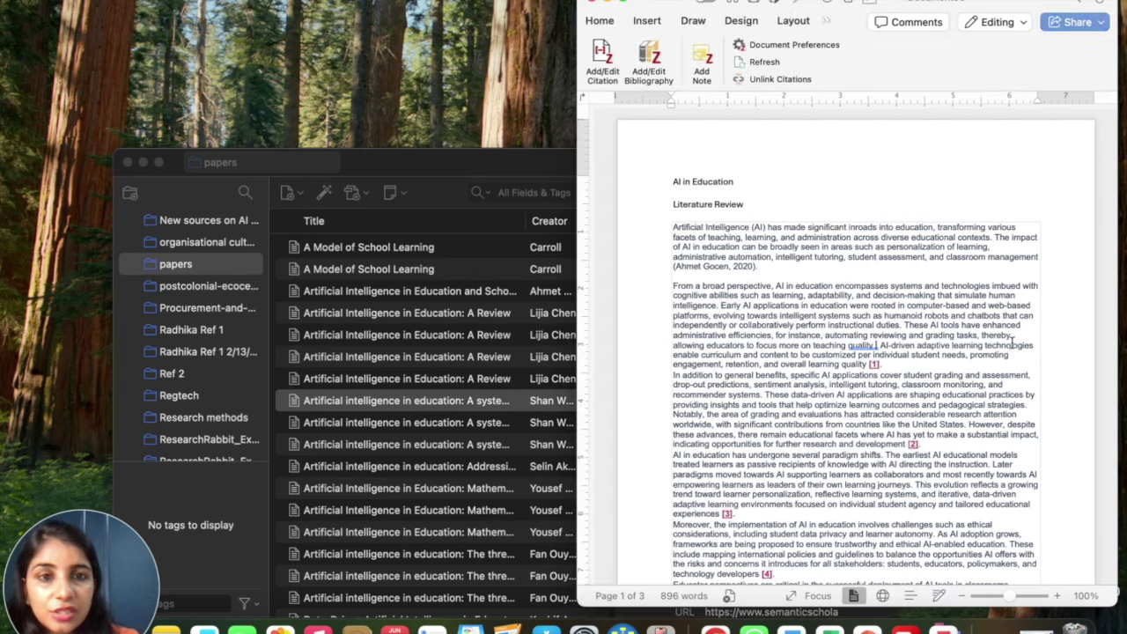
click(603, 53)
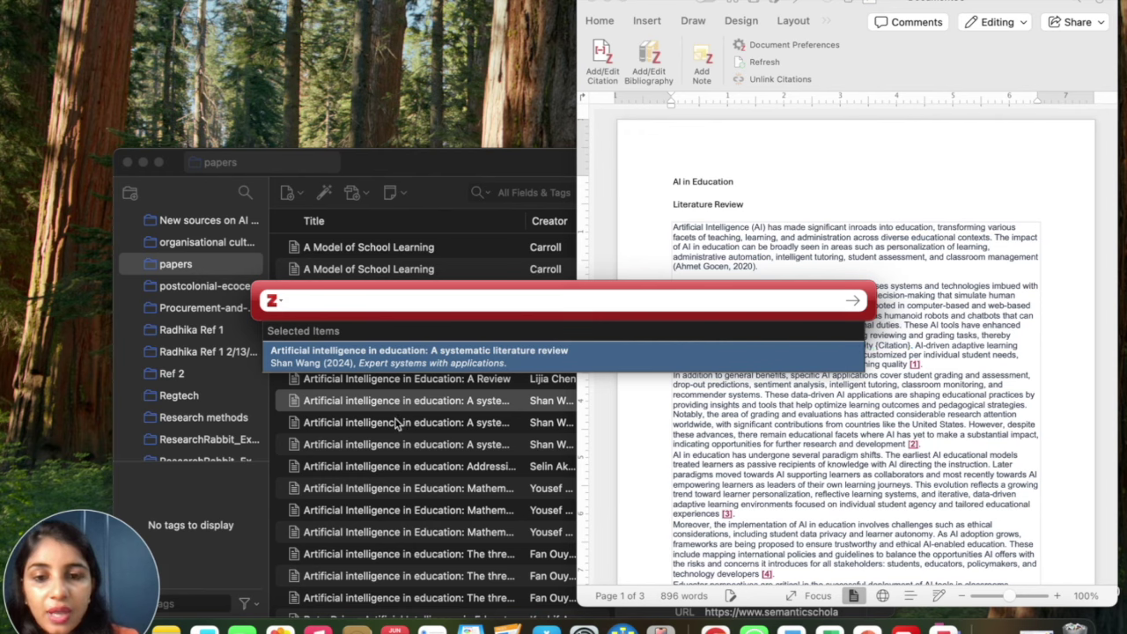
click(396, 359)
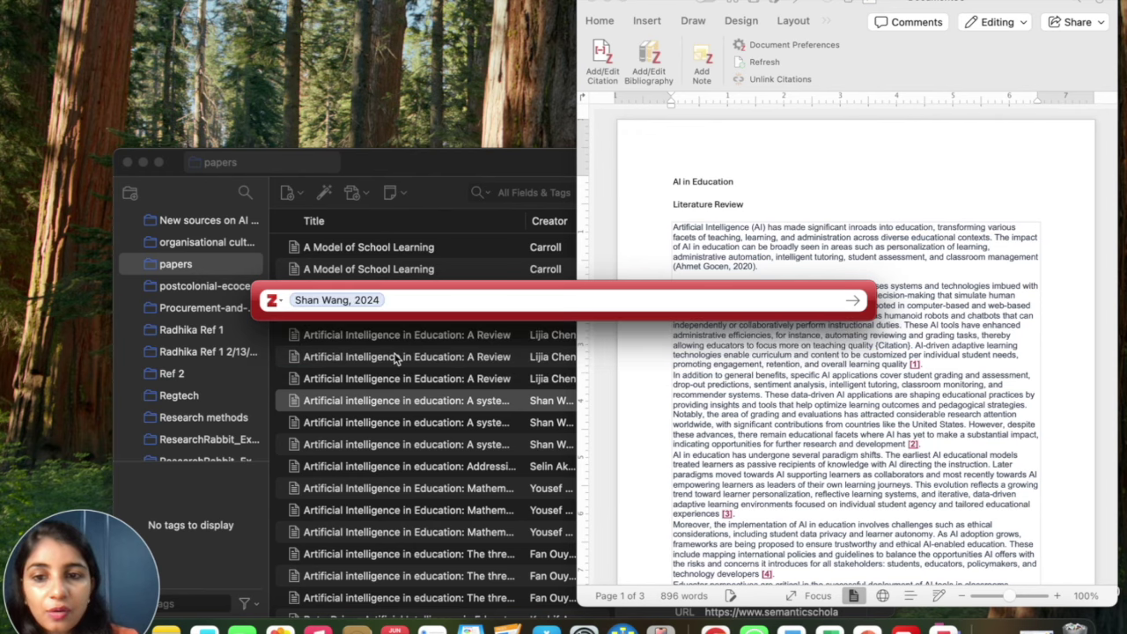
key(Return)
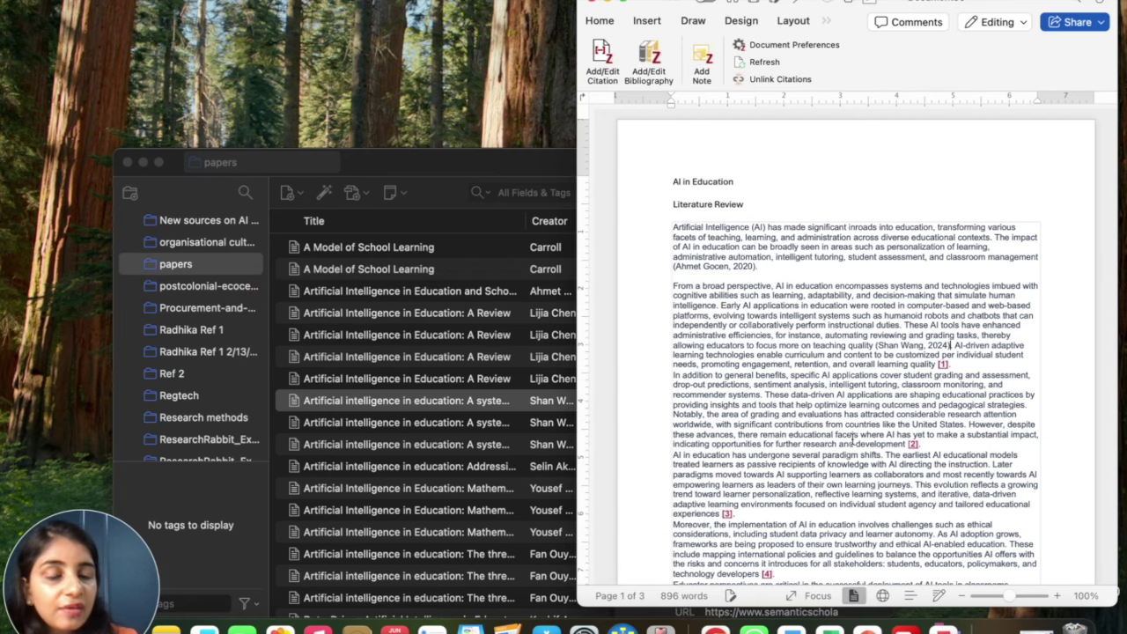
Try to insert a Zotero bibliography below the final bullet on the last page, and open Zotero's troubleshooting instructions.
scroll(851, 438, down, 15)
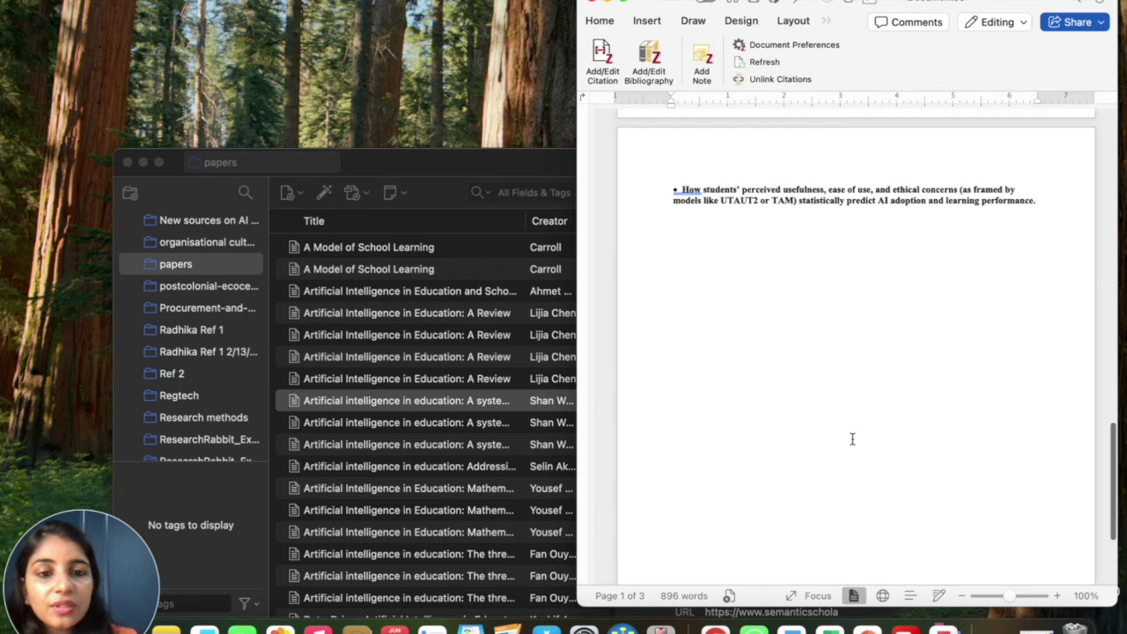
click(922, 327)
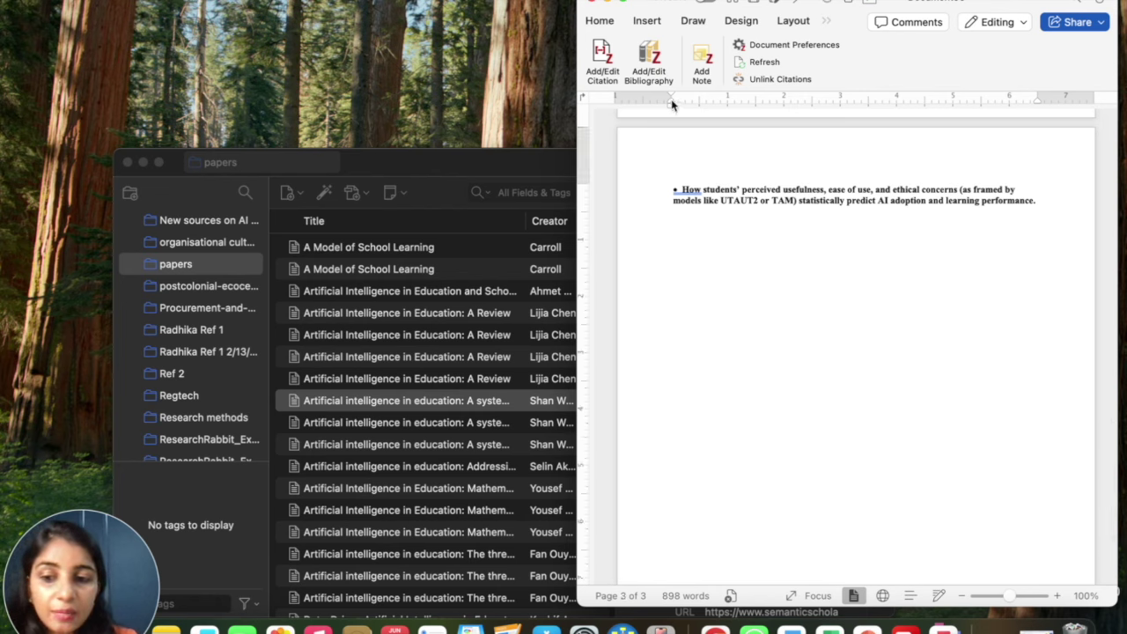
click(647, 54)
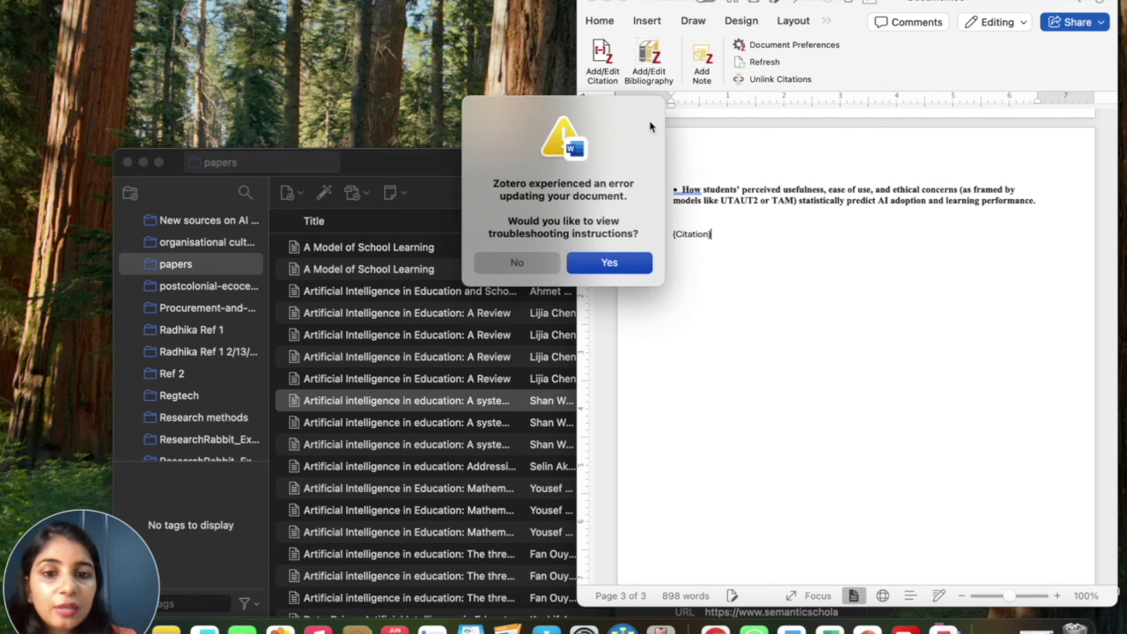
click(607, 264)
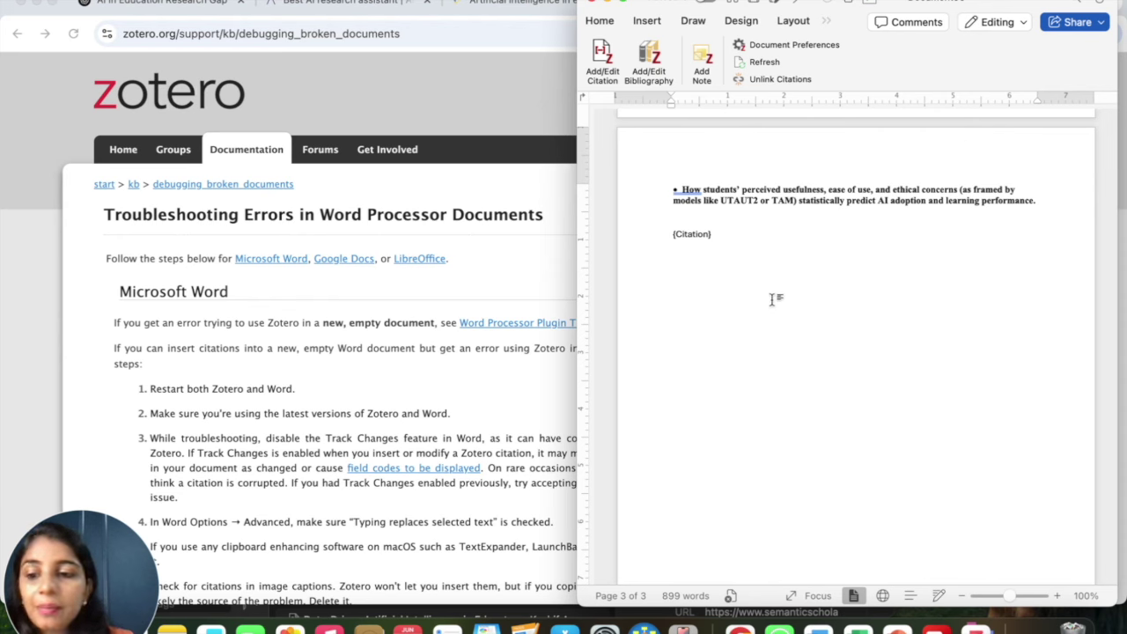
scroll(775, 282, up, 15)
scroll(780, 250, up, 2)
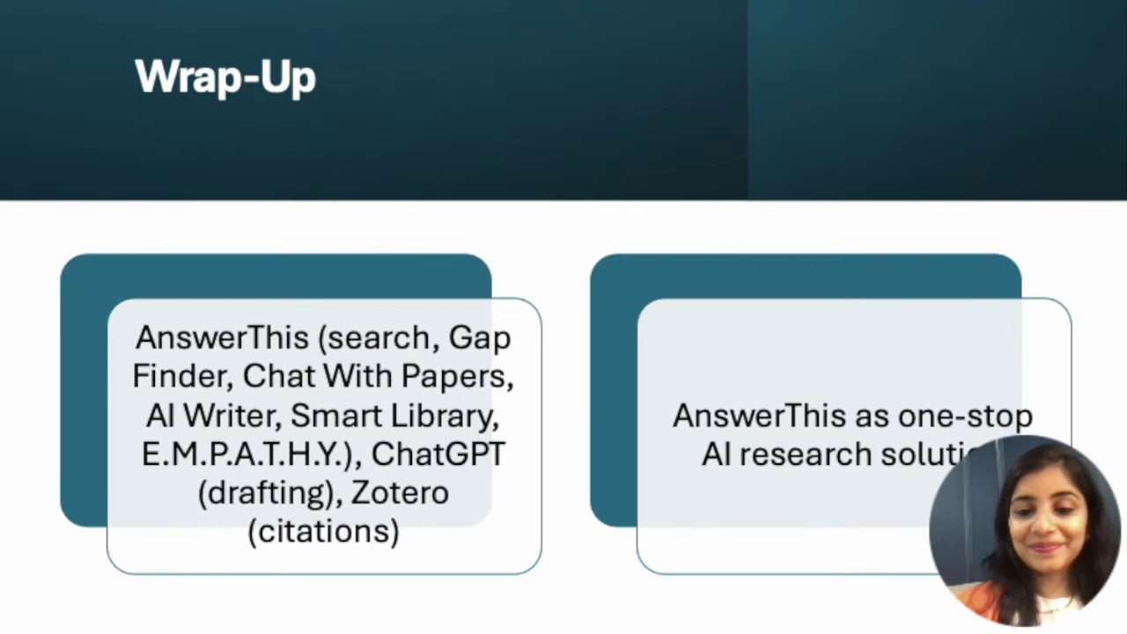
key(Right)
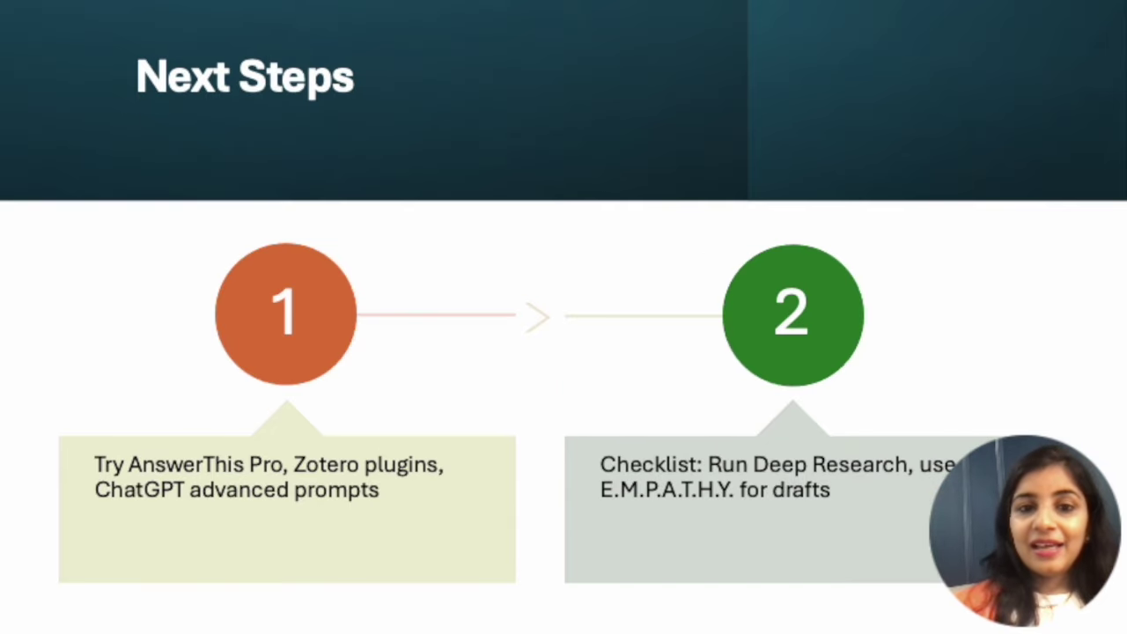